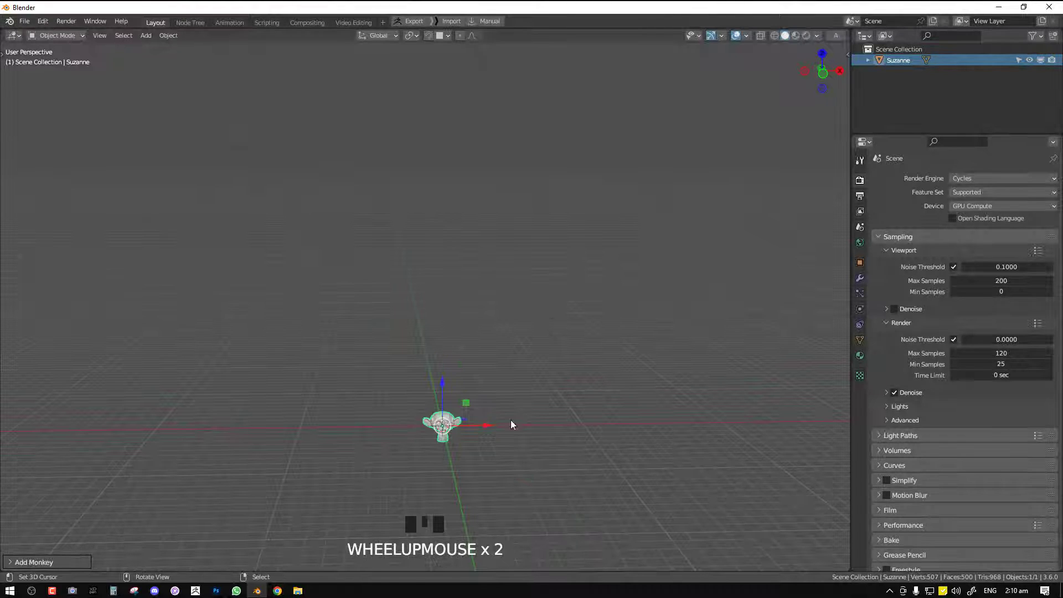
Scale the monkey head up to about 2.7 times its size and raise it above the grid floor
key("s")
left_click(453, 393)
left_click_drag(439, 384, 441, 338)
middle_click_drag(506, 361, 523, 270)
scroll(562, 113, "up", 2)
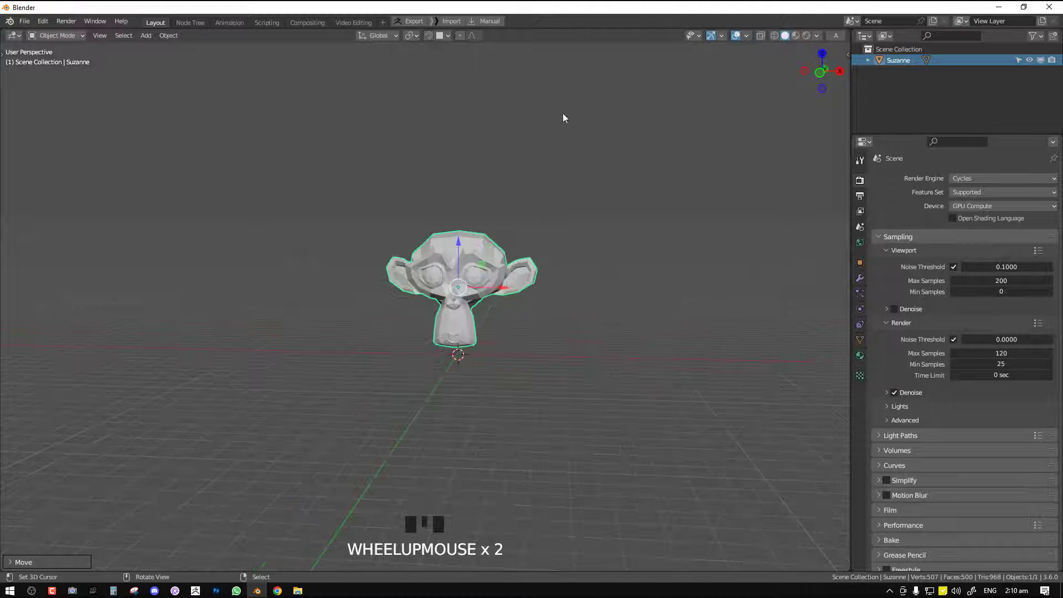
Shade the monkey head smooth and add a Subdivision Surface modifier to it
key("w")
left_click(511, 114)
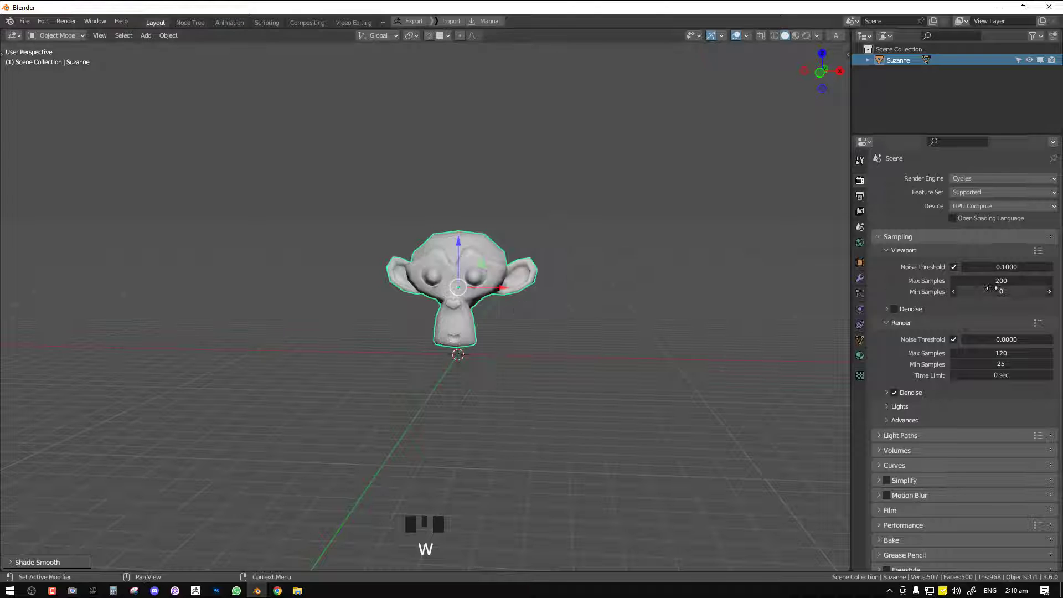
left_click(860, 277)
left_click(931, 177)
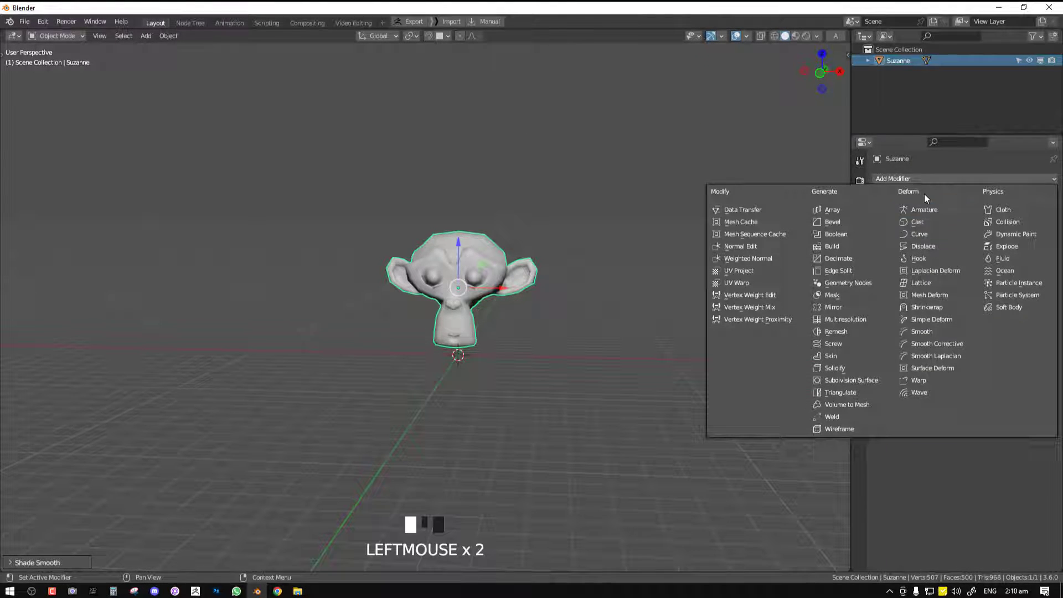
left_click(860, 380)
Set the Subdivision modifier's render level to 1 and collapse its settings
middle_click_drag(672, 299, 687, 295)
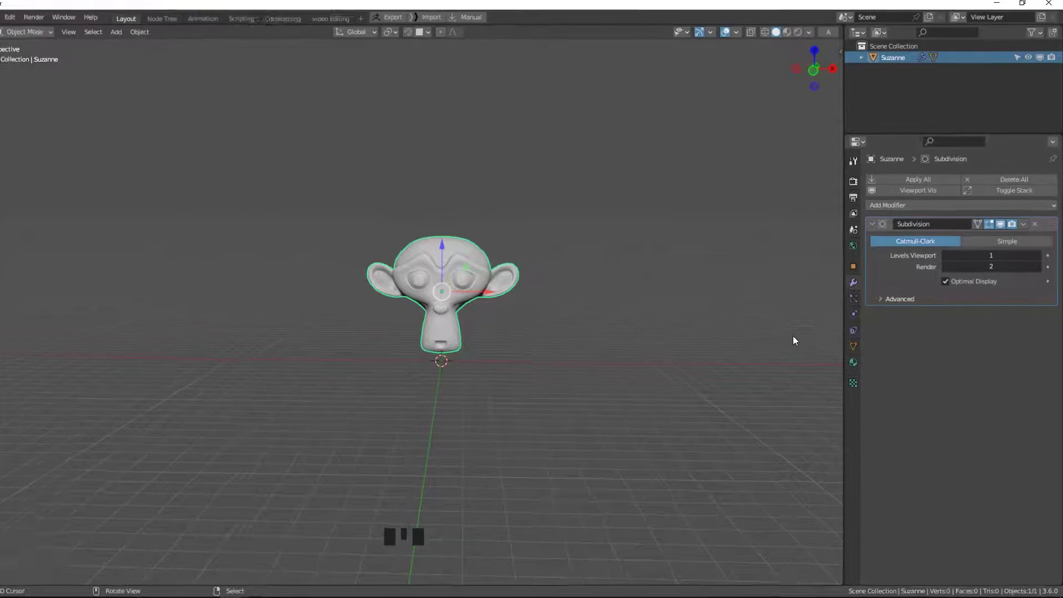
left_click_drag(1006, 257, 1005, 268)
type("1")
key("Return")
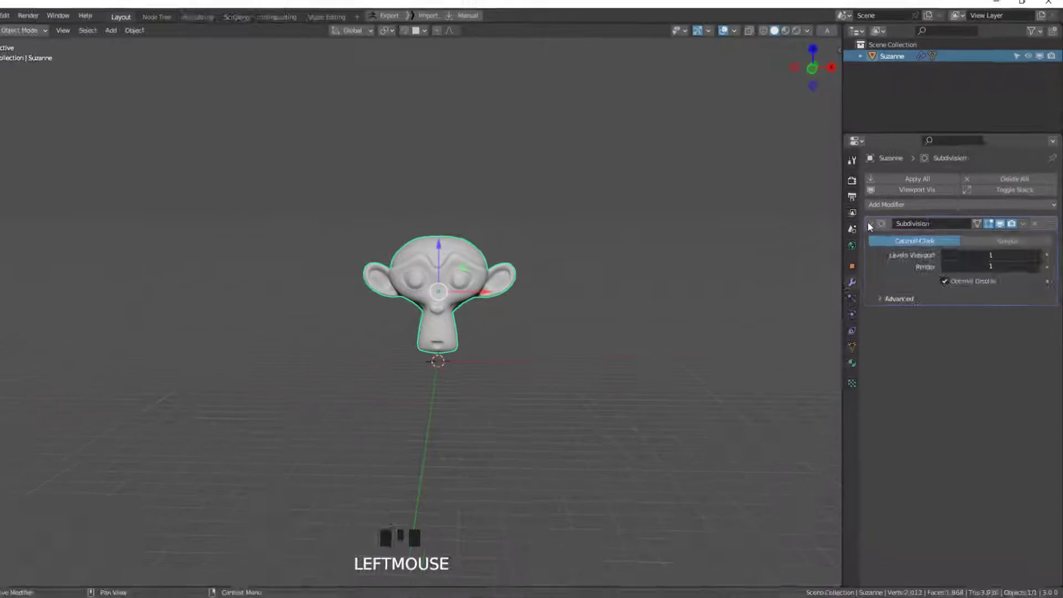
left_click(527, 338)
Add a cube, scale it up to about 3 times its size and raise it above the monkey head
middle_click_drag(458, 219, 458, 268, "shift")
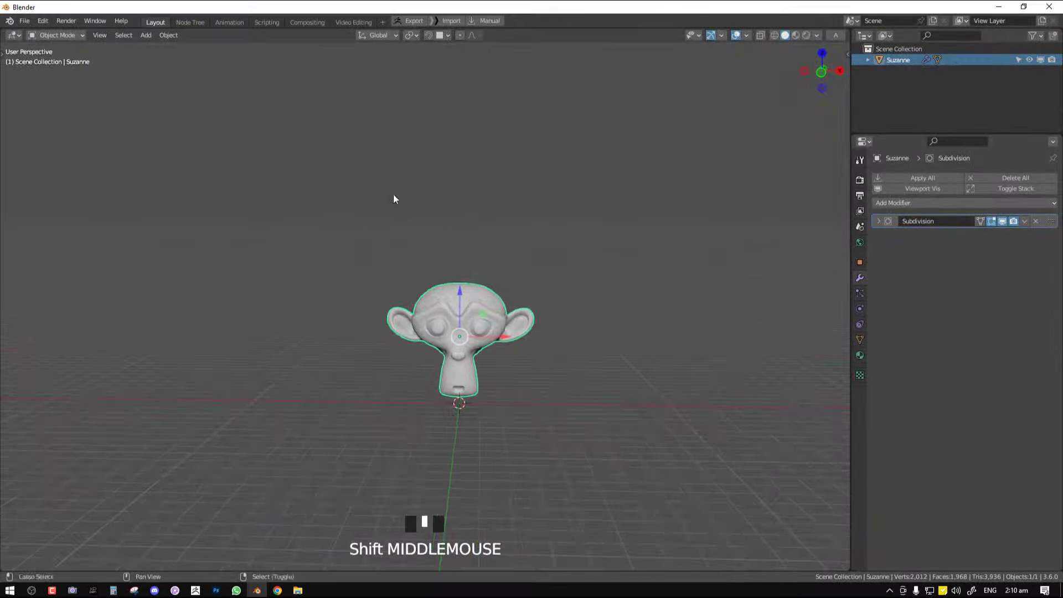
left_click(146, 35)
mouse_move(177, 54)
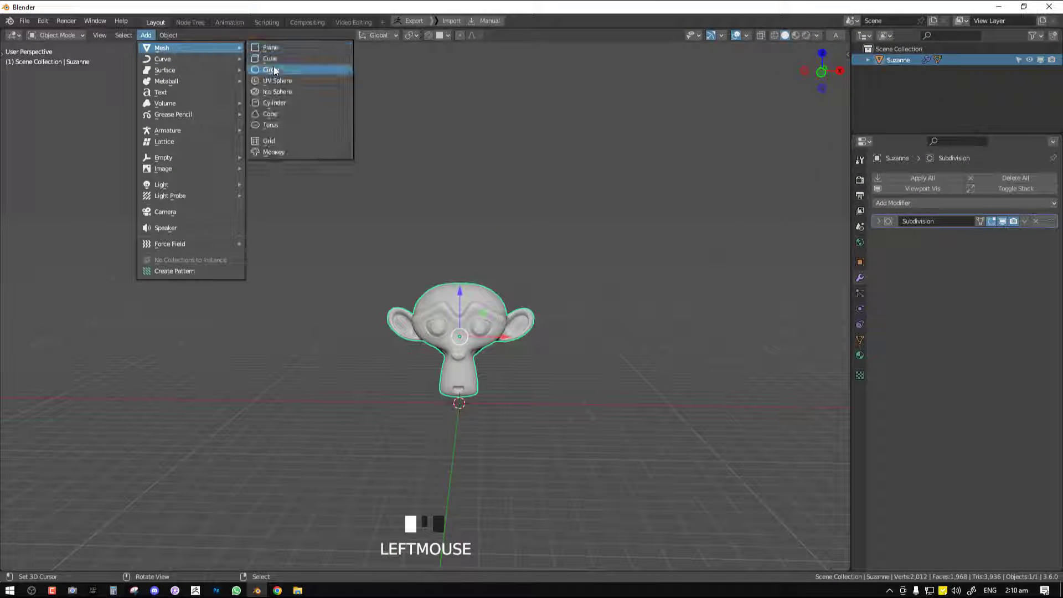
left_click(265, 59)
key("s")
left_click(661, 407)
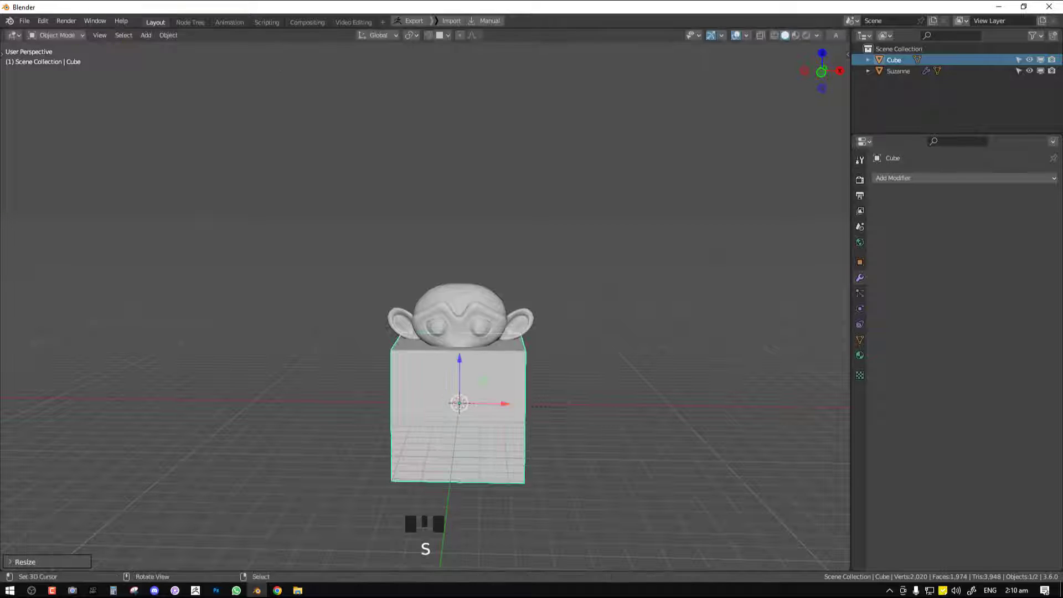
left_click_drag(459, 366, 481, 142)
Set the cube's viewport display to Wire
middle_click_drag(483, 212, 723, 282)
left_click(865, 271)
left_click(865, 267)
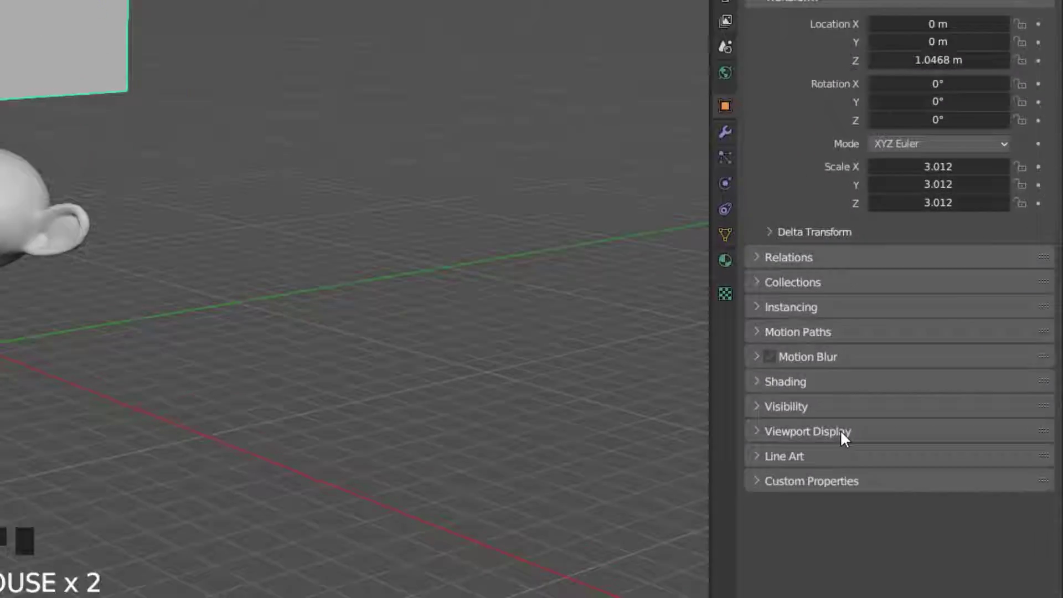
left_click(912, 458)
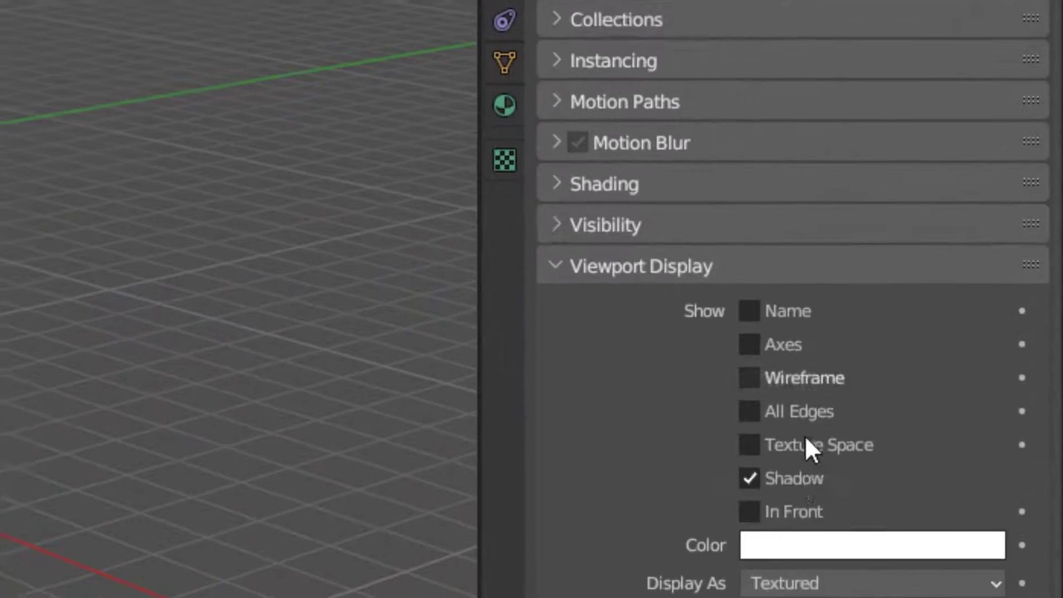
scroll(968, 524, "down", 1)
left_click(793, 550)
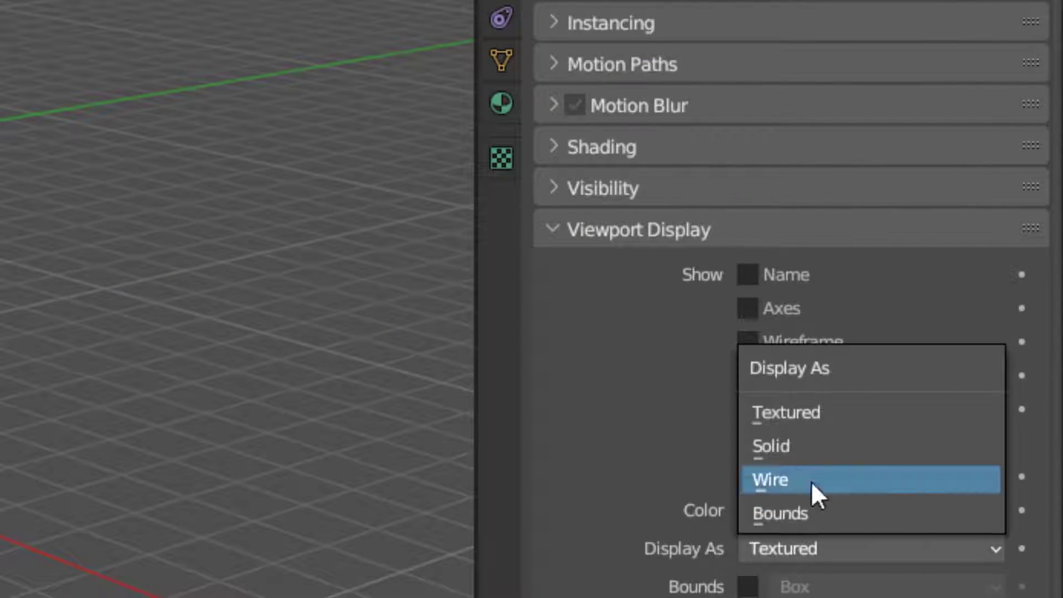
left_click(812, 481)
Disable all of the cube's ray visibility options: Camera, Diffuse, Glossy, Transmission, Volume Scatter and Shadow
middle_click_drag(554, 281, 599, 291)
middle_click_drag(443, 255, 474, 261)
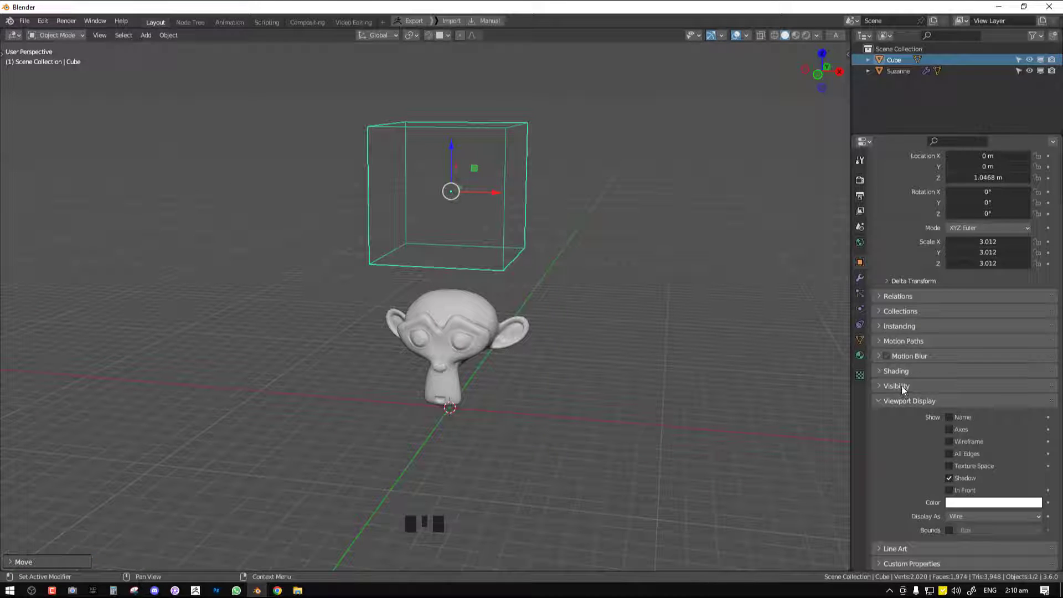
left_click(897, 386)
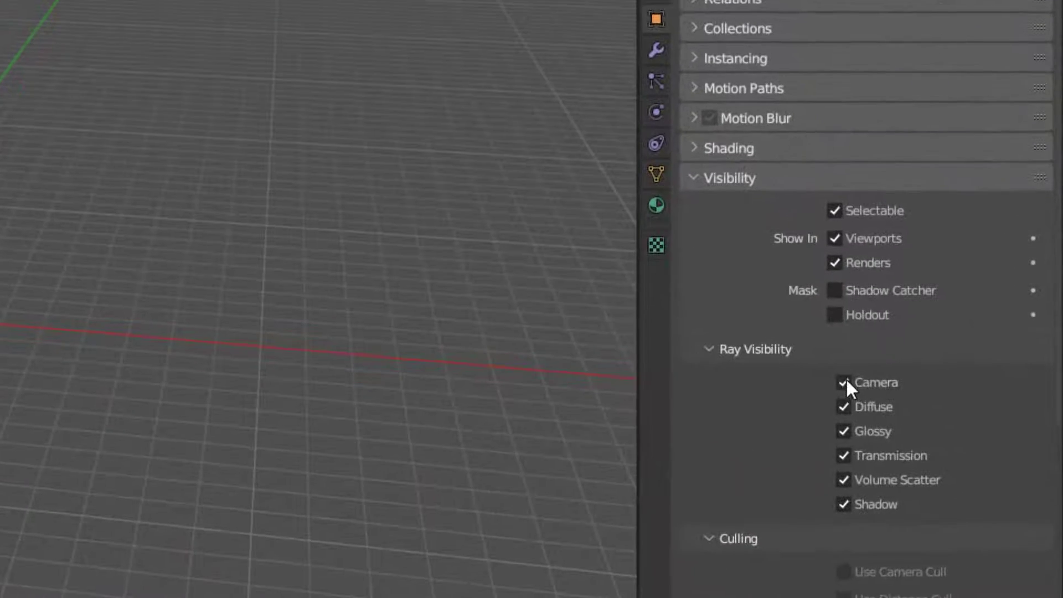
middle_click_drag(136, 182, 158, 177)
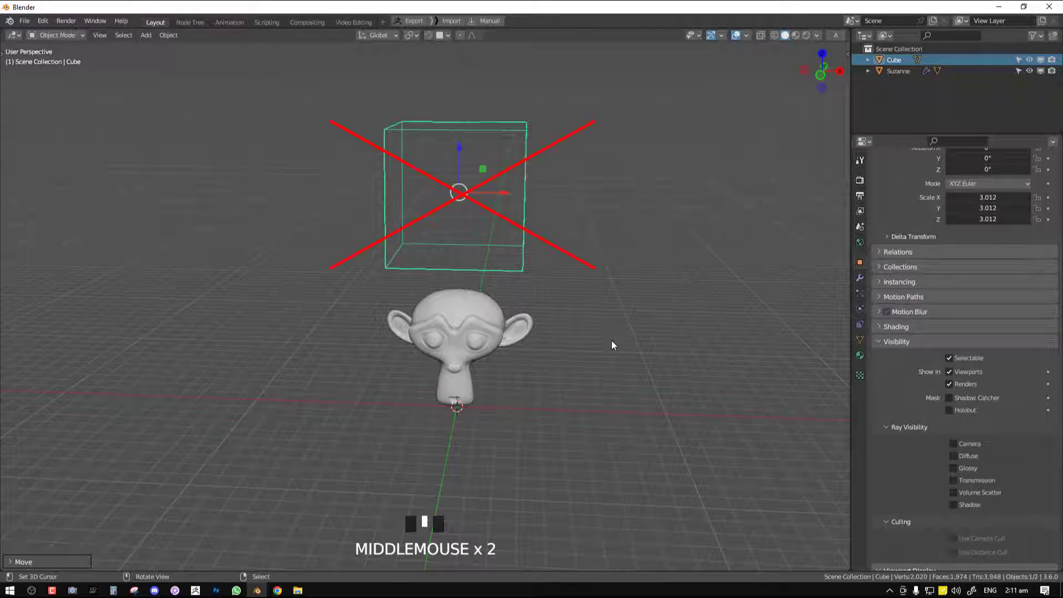
Add a Vertex Weight Proximity modifier to the monkey head with the cube as its target object
middle_click_drag(530, 291, 501, 278)
right_click(460, 310)
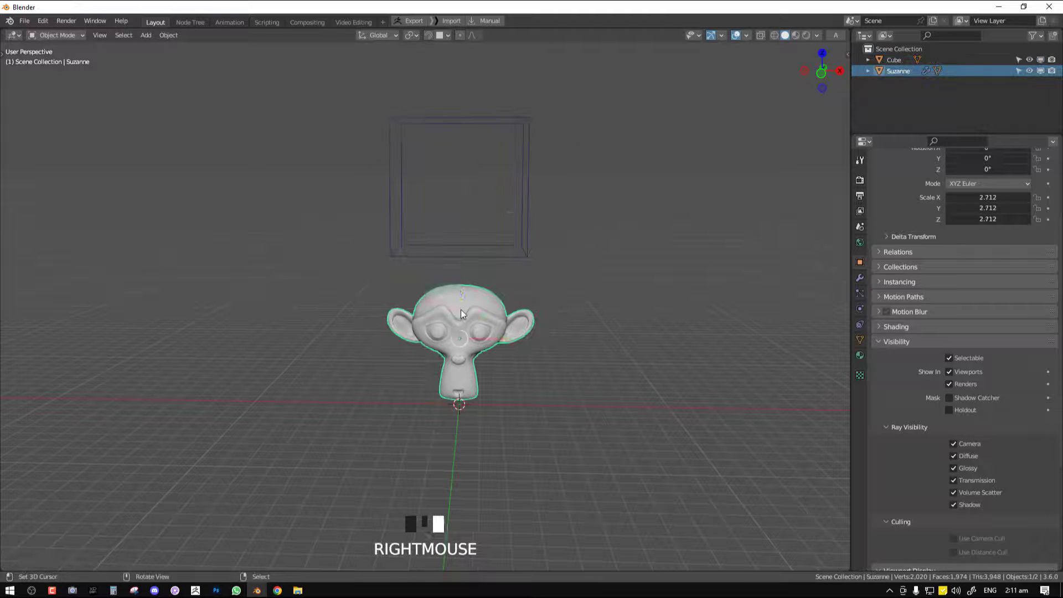
left_click(860, 277)
left_click(909, 202)
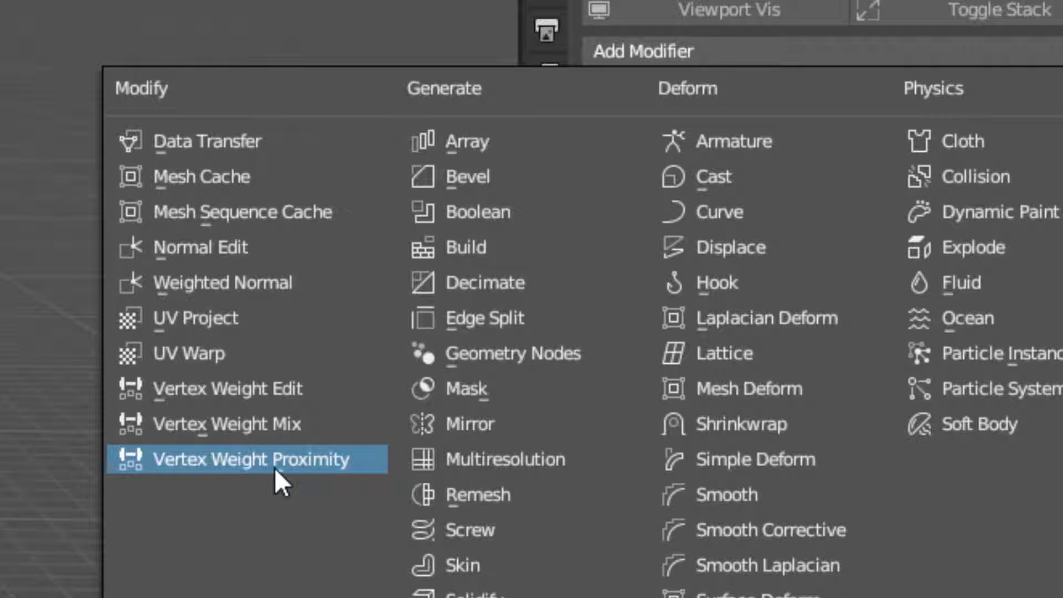
left_click(274, 468)
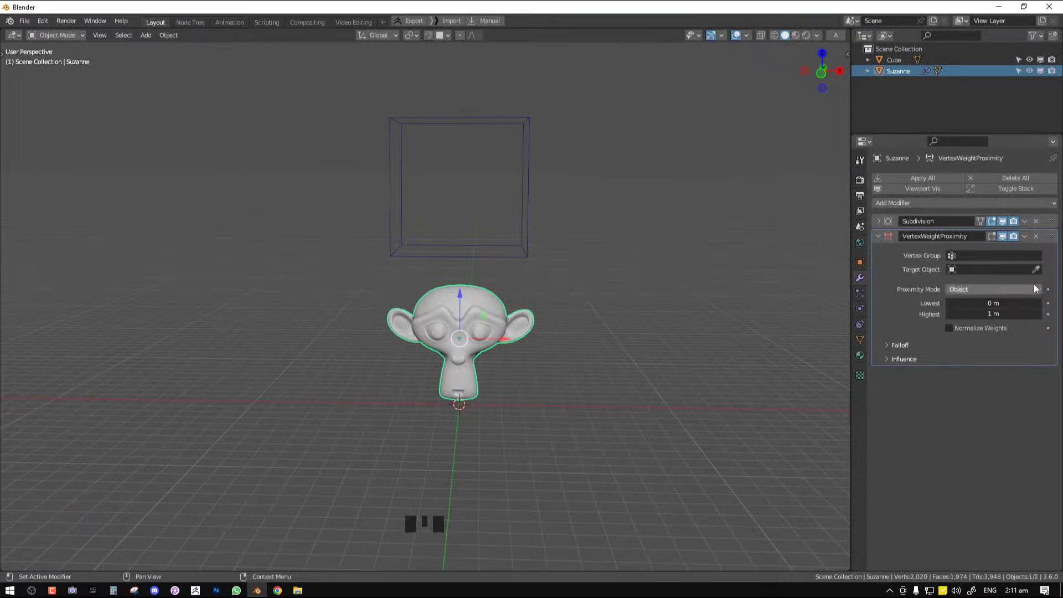
left_click(1035, 269)
left_click(527, 250)
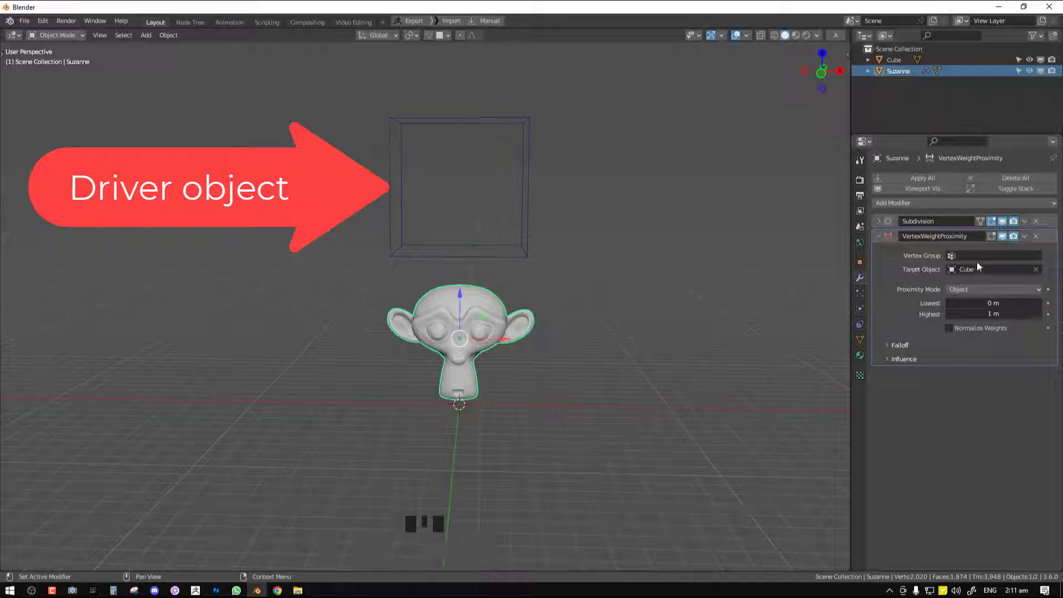
Create a vertex group on the monkey head and assign all of its vertices with a weight of 1
middle_click_drag(467, 274, 443, 275)
left_click(859, 339)
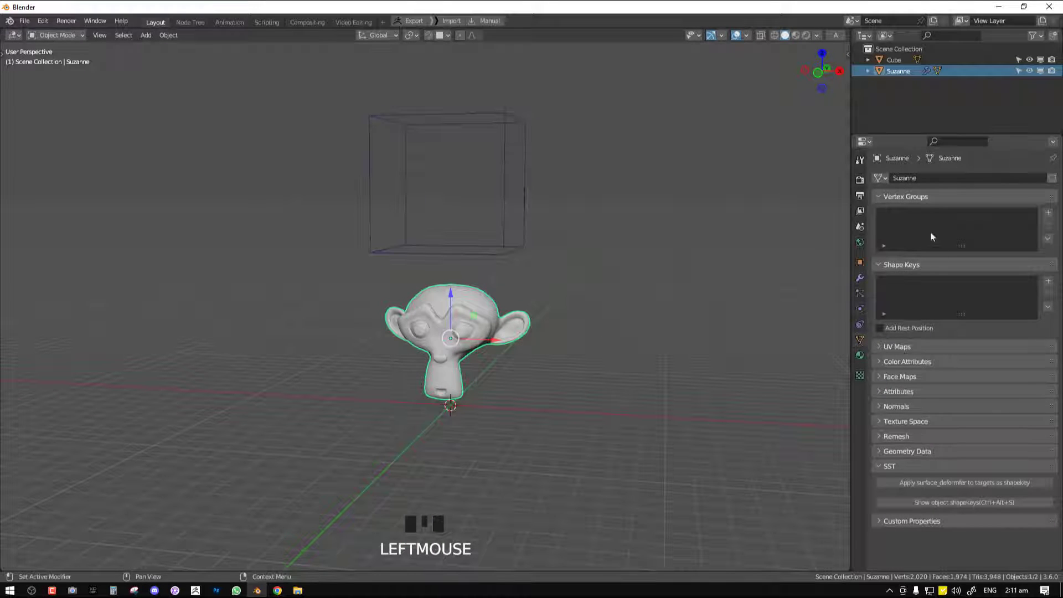
left_click(56, 35)
left_click(58, 57)
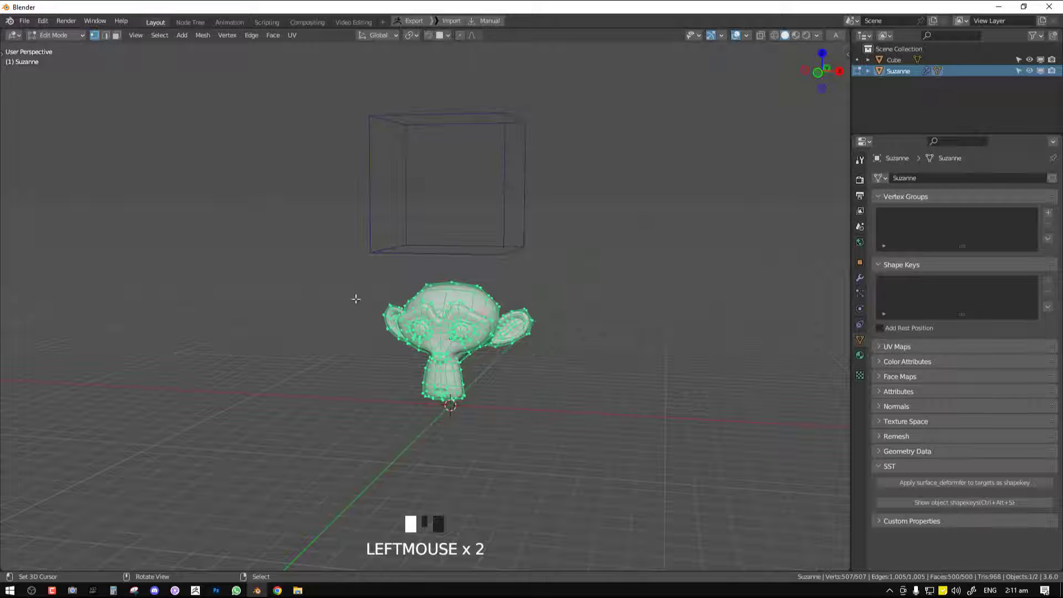
middle_click_drag(515, 329, 500, 319)
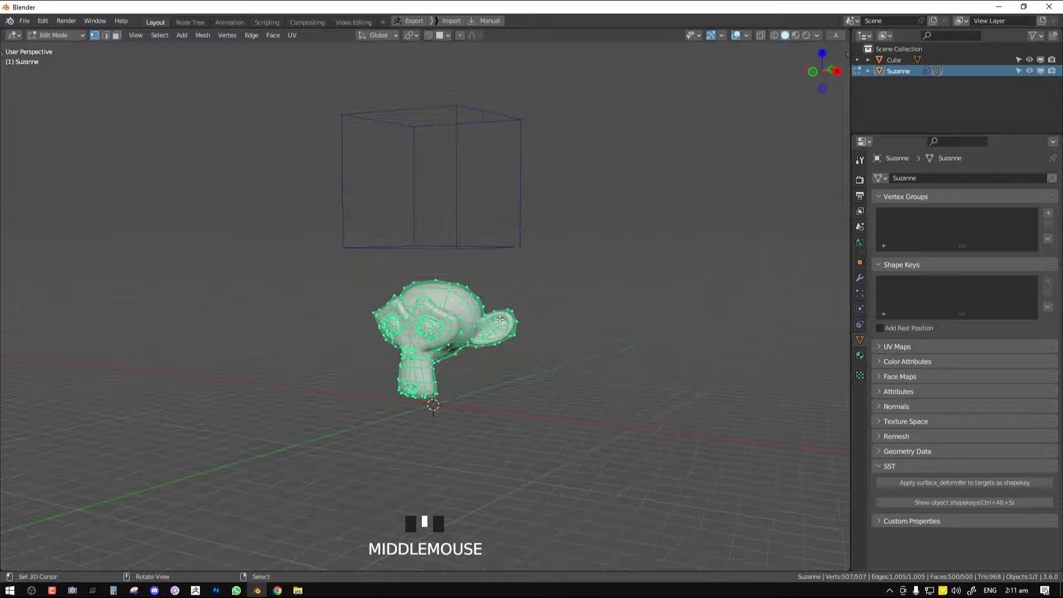
left_click(1047, 213)
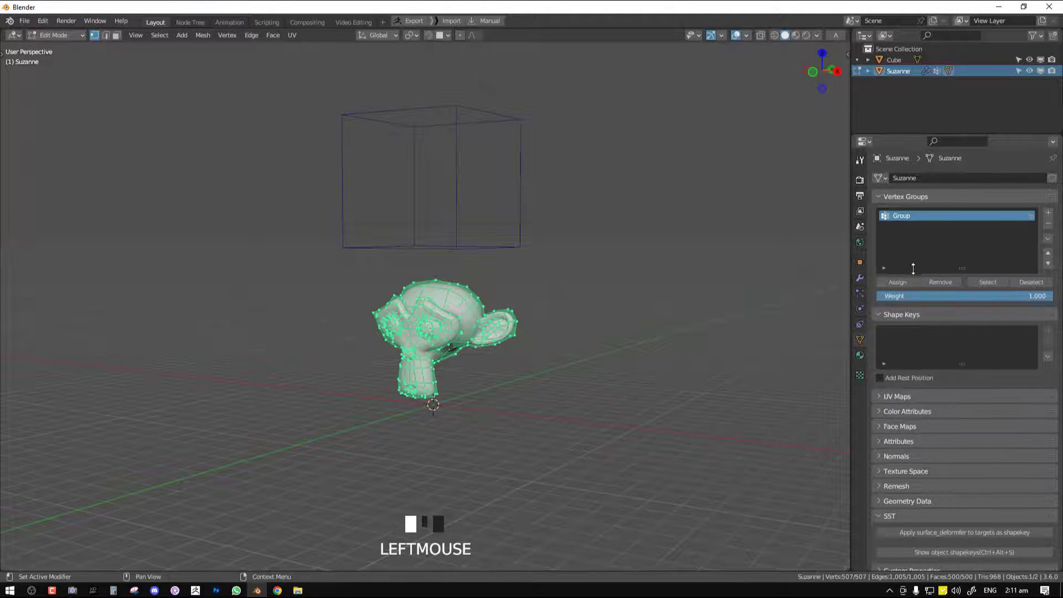
left_click(897, 282)
left_click(898, 281)
middle_click_drag(500, 362, 487, 363)
key("Tab")
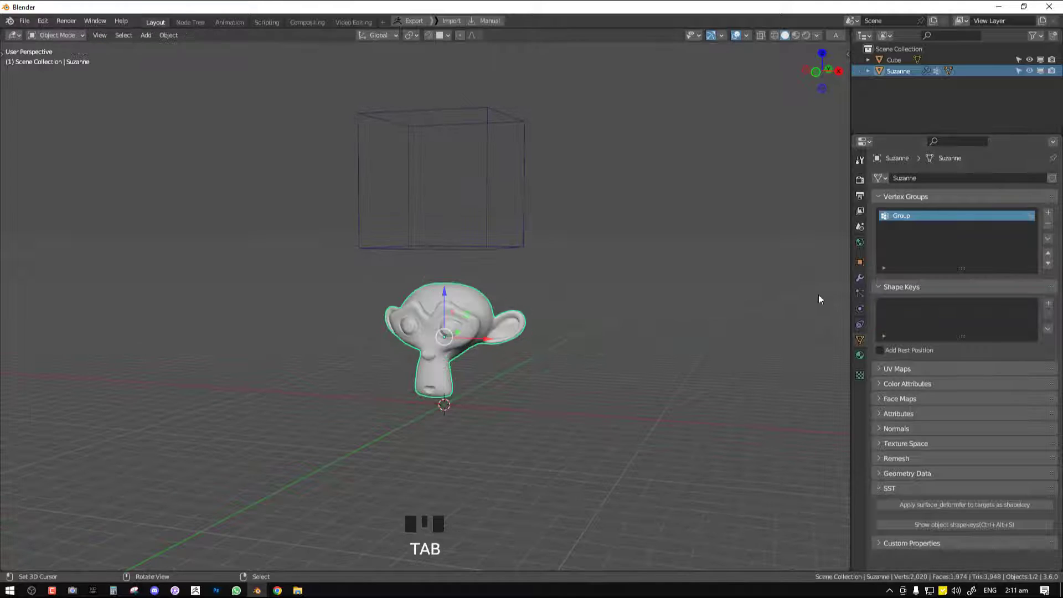
Set the Vertex Weight Proximity modifier to use the vertex group Group and Geometry proximity mode measured by Face
left_click(860, 278)
left_click(941, 255)
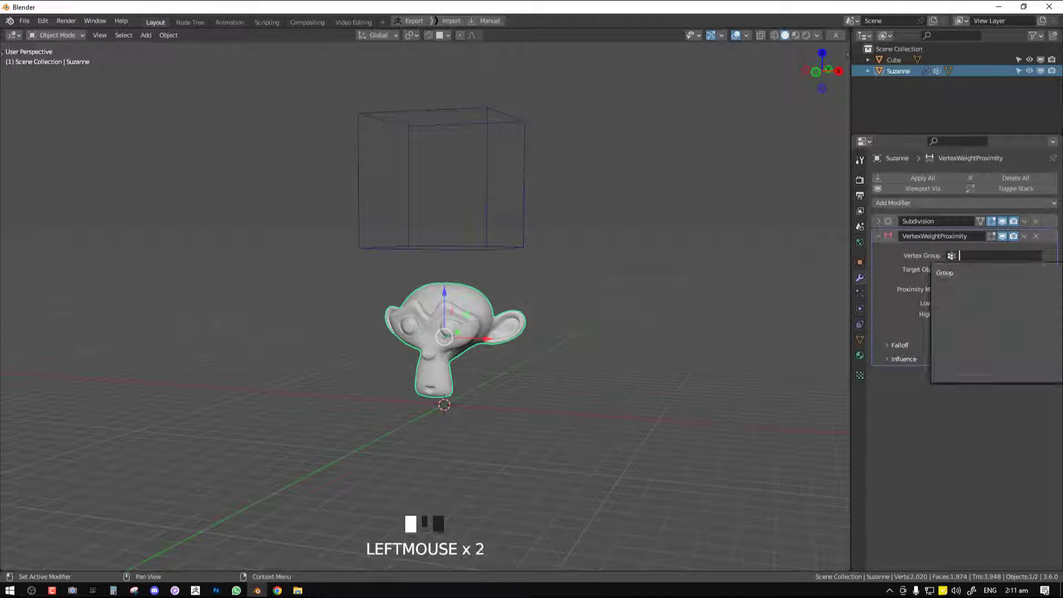
left_click(948, 274)
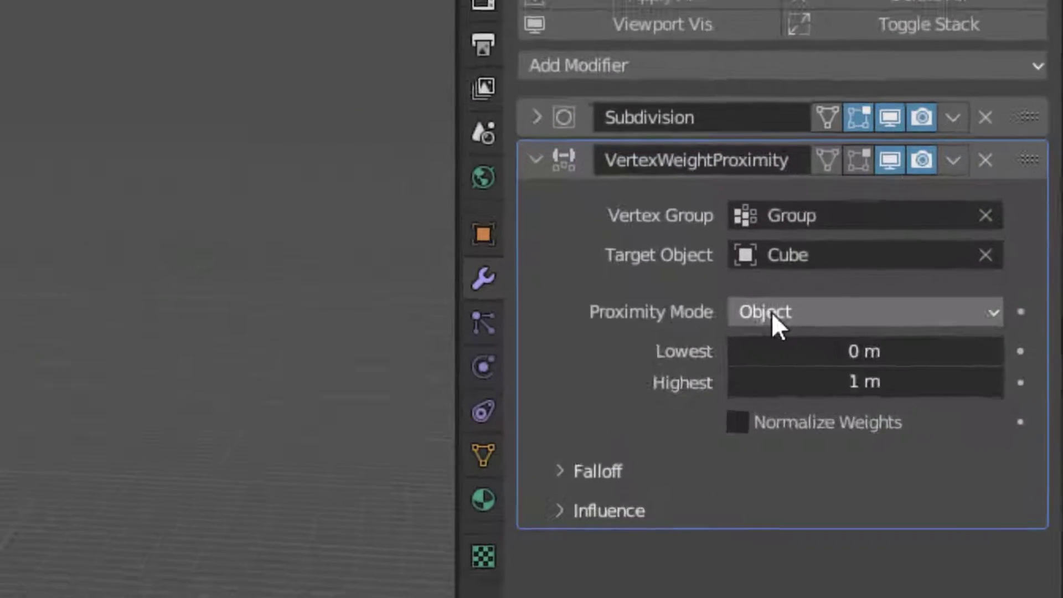
left_click(960, 290)
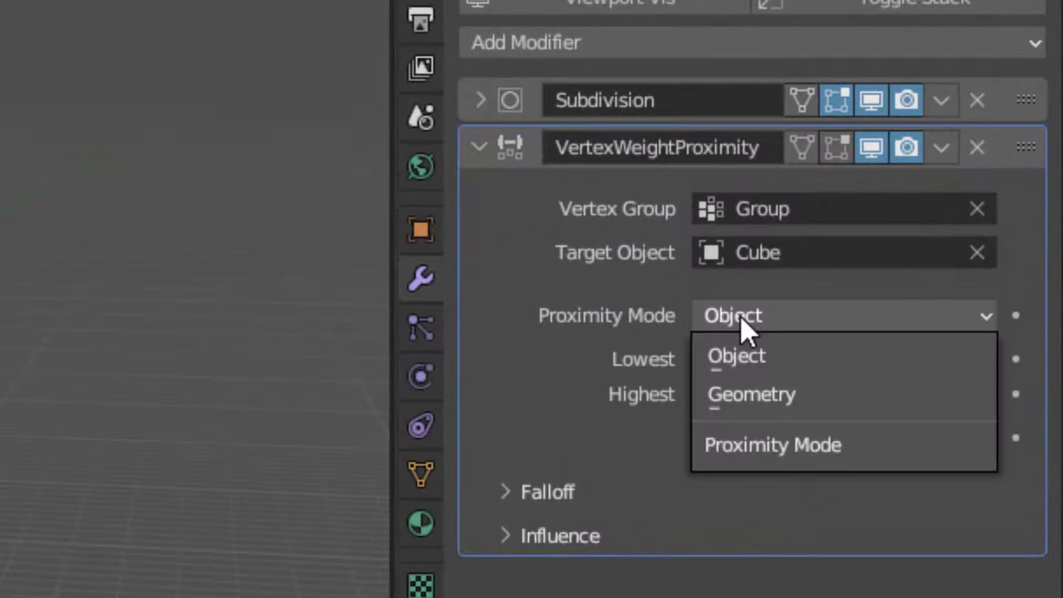
left_click(745, 400)
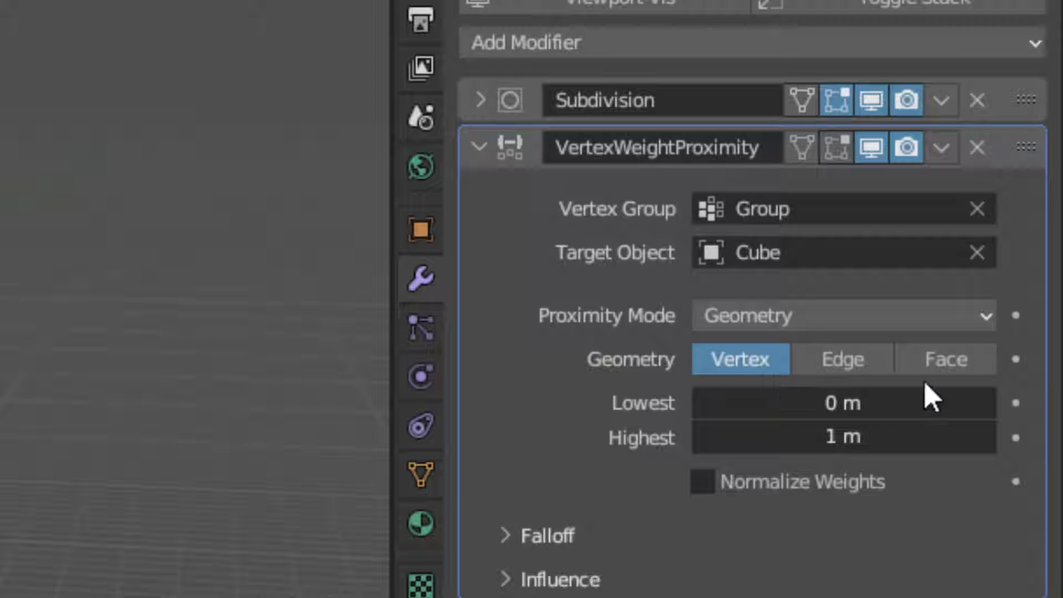
left_click(933, 366)
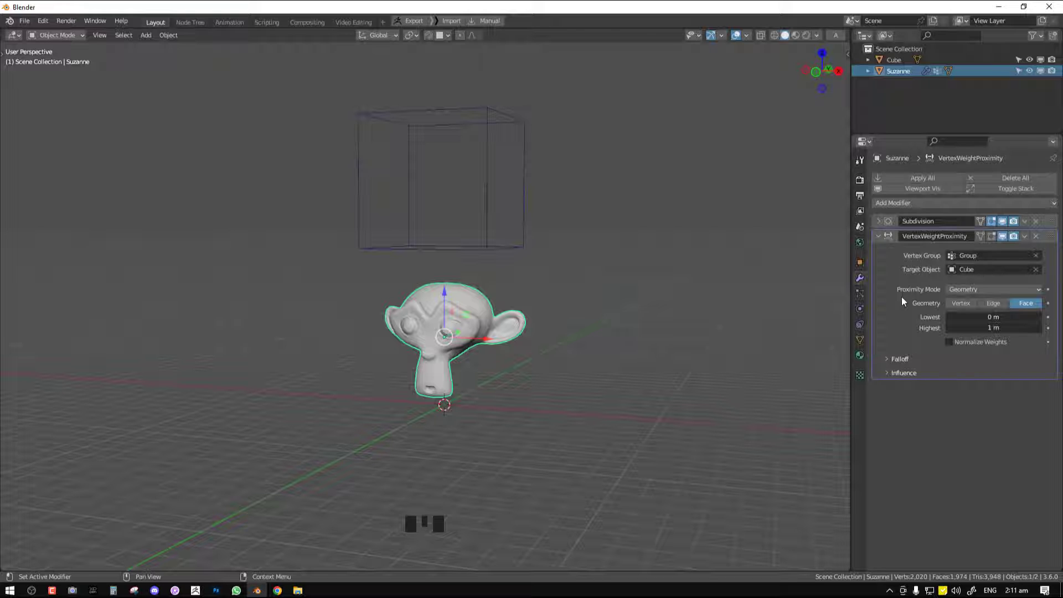
Add a Mask modifier to the monkey head and assign the vertex group Group to it
left_click(925, 203)
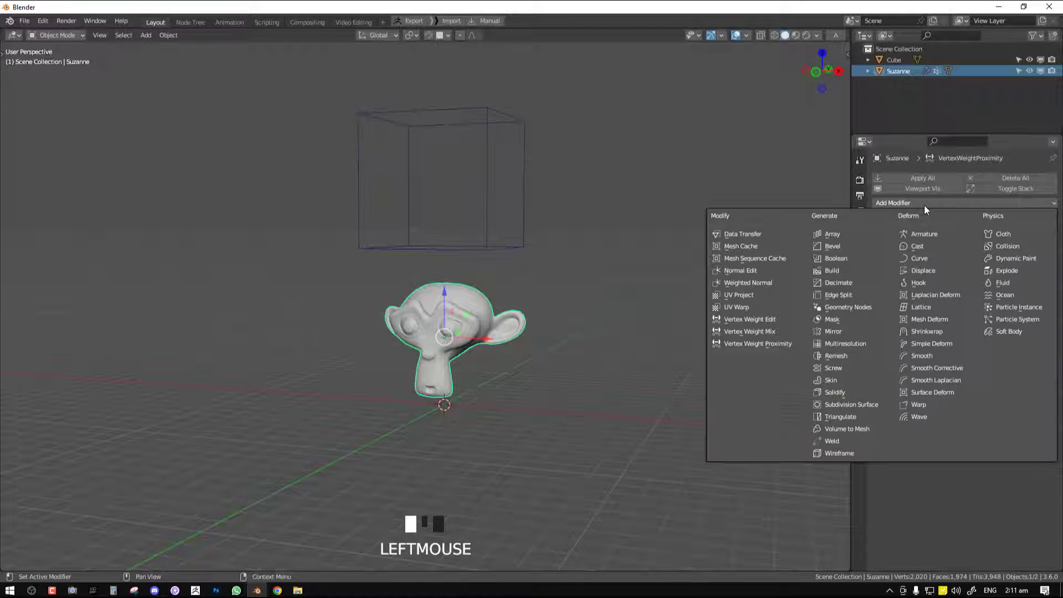
left_click(835, 319)
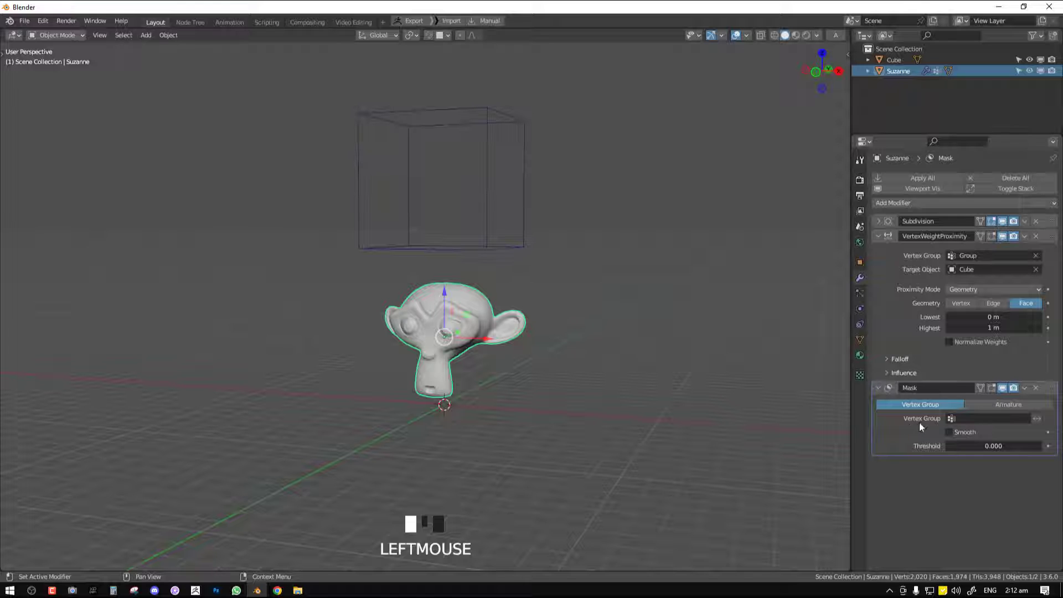
left_click(985, 418)
left_click(966, 435)
Lower the wireframe cube until it overlaps the upper part of the monkey head
right_click(438, 256)
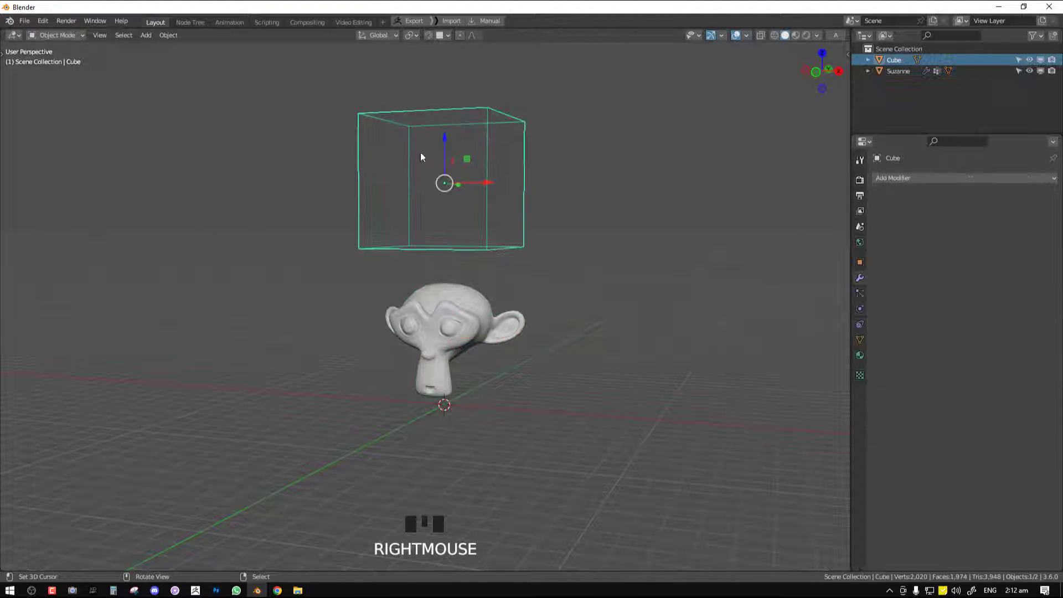
left_click_drag(446, 134, 465, 222)
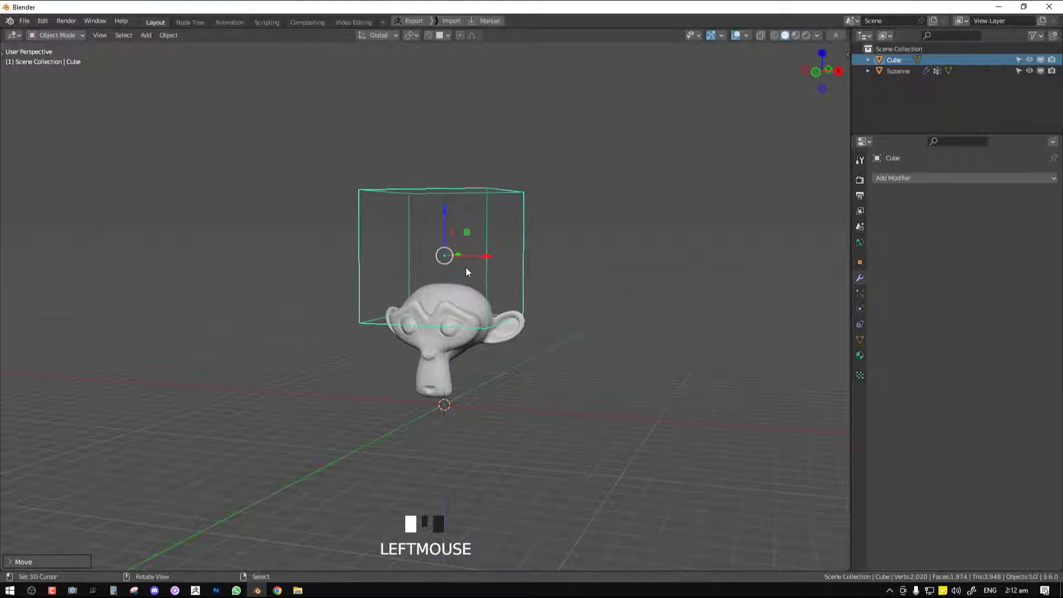
middle_click_drag(466, 267, 470, 314)
Raise the Lowest distance of the monkey's Vertex Weight Proximity modifier to about 0.06 m
right_click(470, 313)
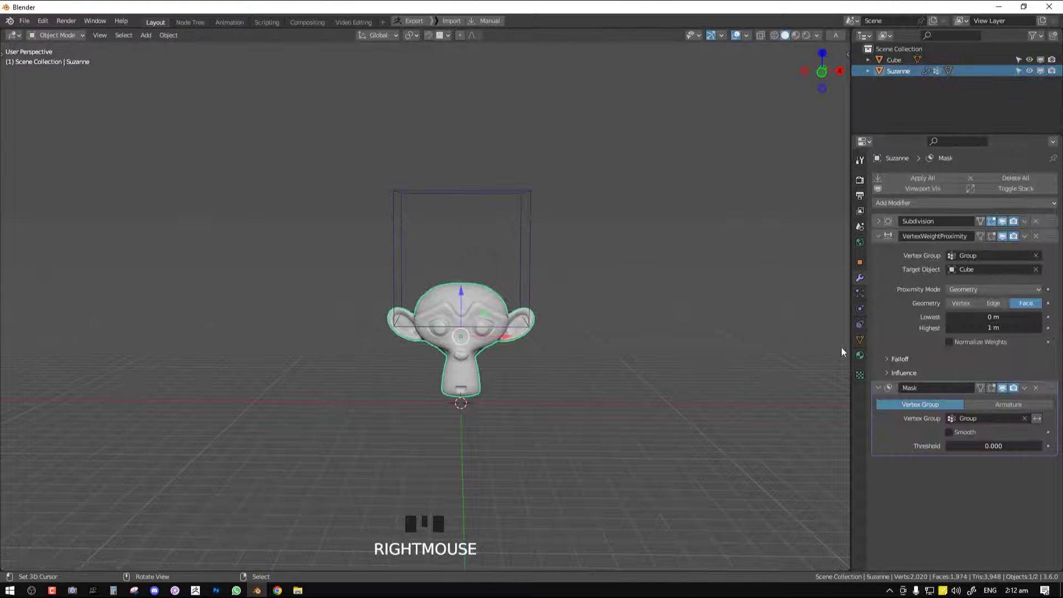
mouse_move(993, 319)
left_mouse_down("shift")
mouse_move(1037, 319)
mouse_move(1002, 318)
mouse_move(1011, 319)
left_mouse_up("shift")
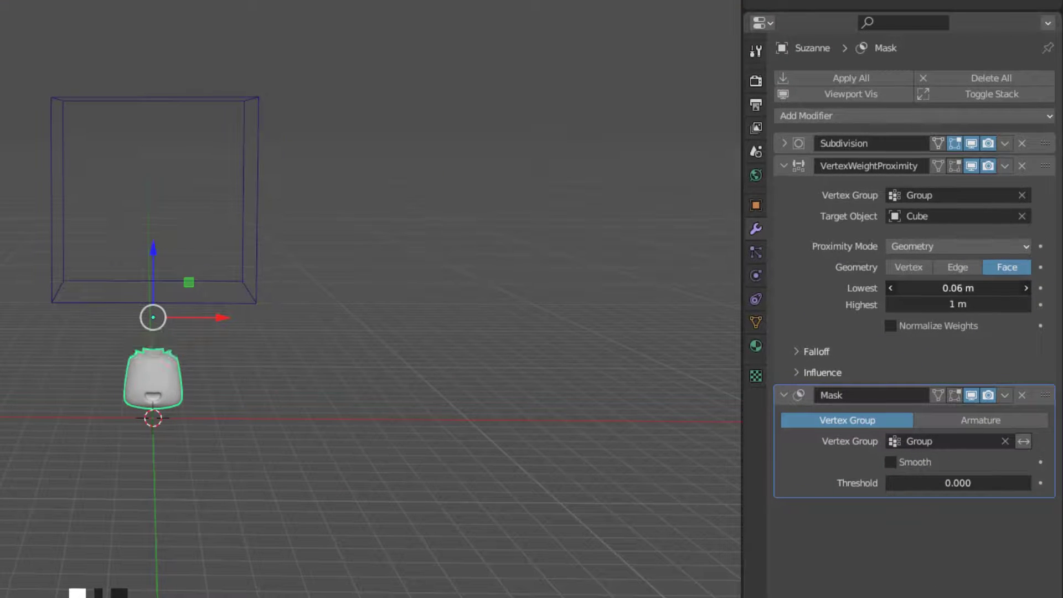
middle_click_drag(206, 291, 187, 284)
Move the wireframe cube around the top of the monkey head and scale it up slightly
right_click(187, 284)
mouse_move(133, 154)
left_mouse_down()
mouse_move(138, 15)
mouse_move(148, 146)
left_mouse_up()
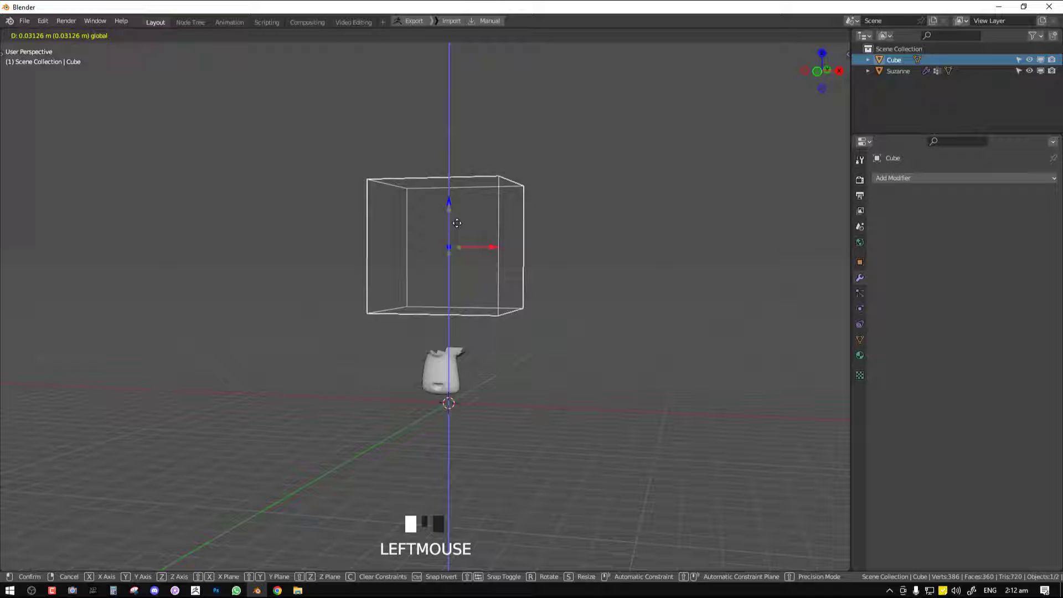
mouse_move(457, 223)
left_mouse_down()
mouse_move(457, 253)
mouse_move(460, 188)
mouse_move(468, 222)
mouse_move(450, 198)
mouse_move(450, 226)
mouse_move(449, 183)
mouse_move(454, 229)
left_mouse_up()
key("s")
left_click(559, 288)
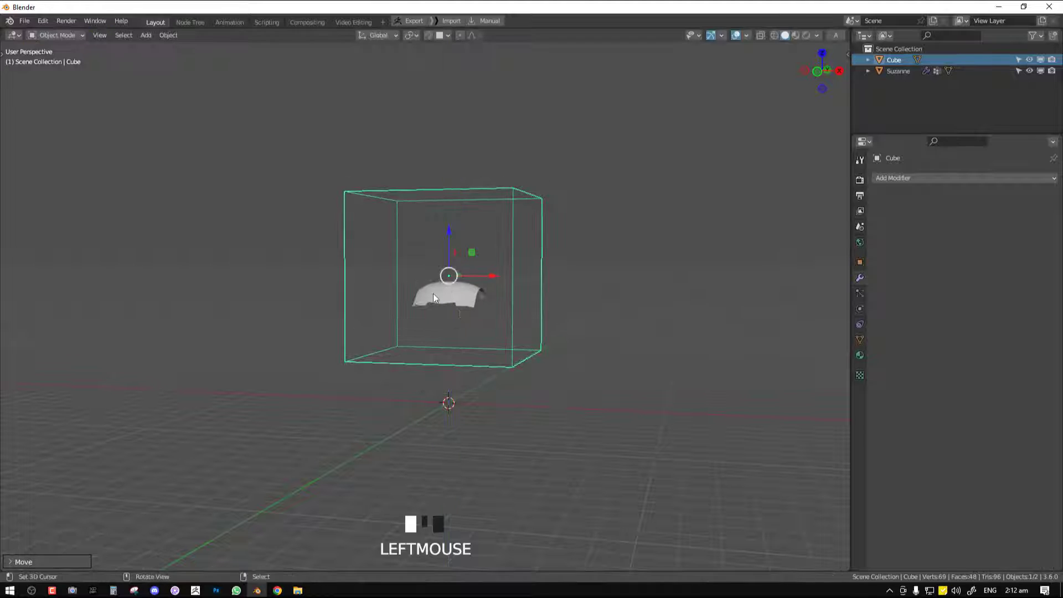
Raise the Lowest distance of the monkey's Vertex Weight Proximity to 0.1 m and move the wireframe cube up clear of the head
right_click(464, 300)
left_click_drag(993, 317, 1019, 317, "shift")
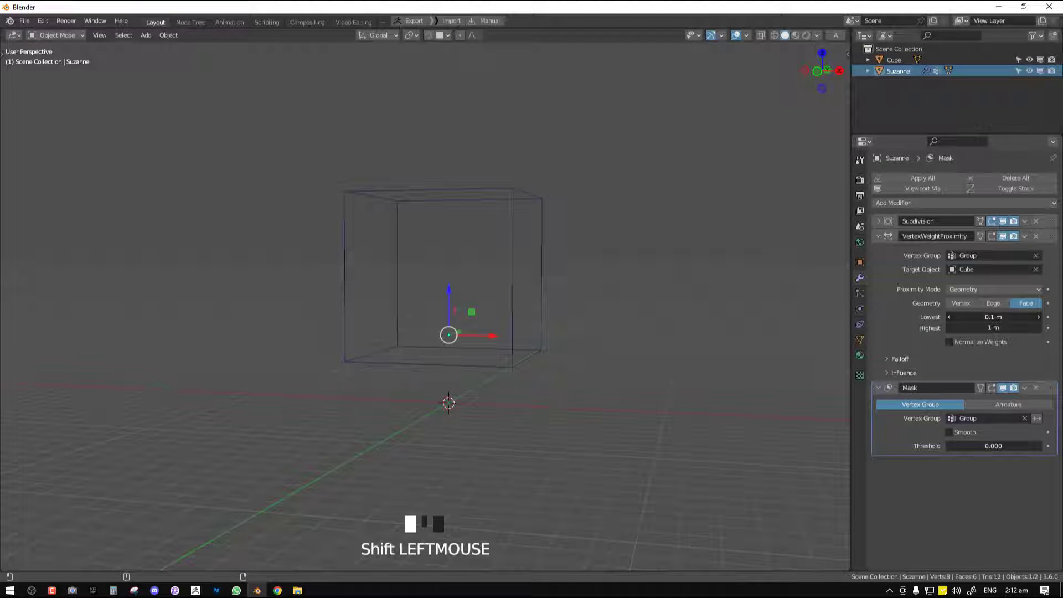
right_click(496, 365)
left_click_drag(450, 235, 504, 95)
Delete the Mask modifier from the monkey head and collapse its VertexWeightProximity modifier
right_click(472, 280)
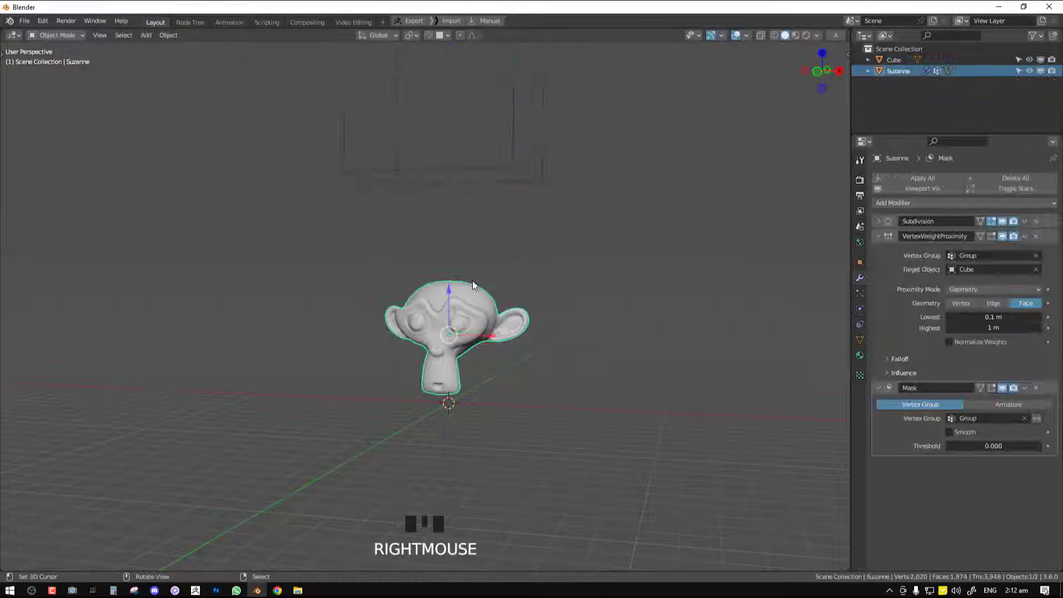
middle_click_drag(472, 280, 509, 272)
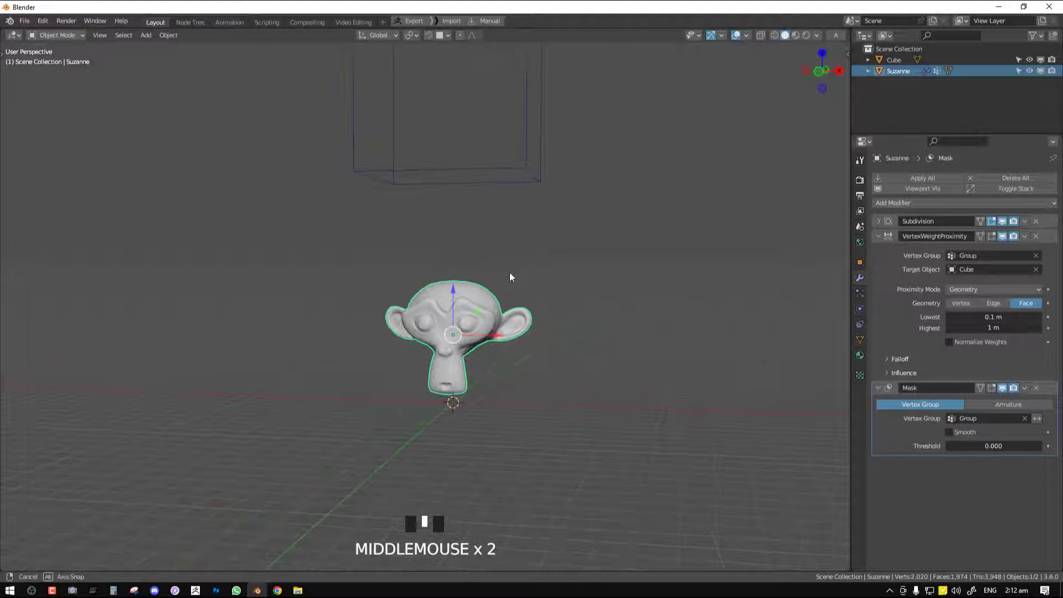
left_click(1036, 389)
left_click(879, 236)
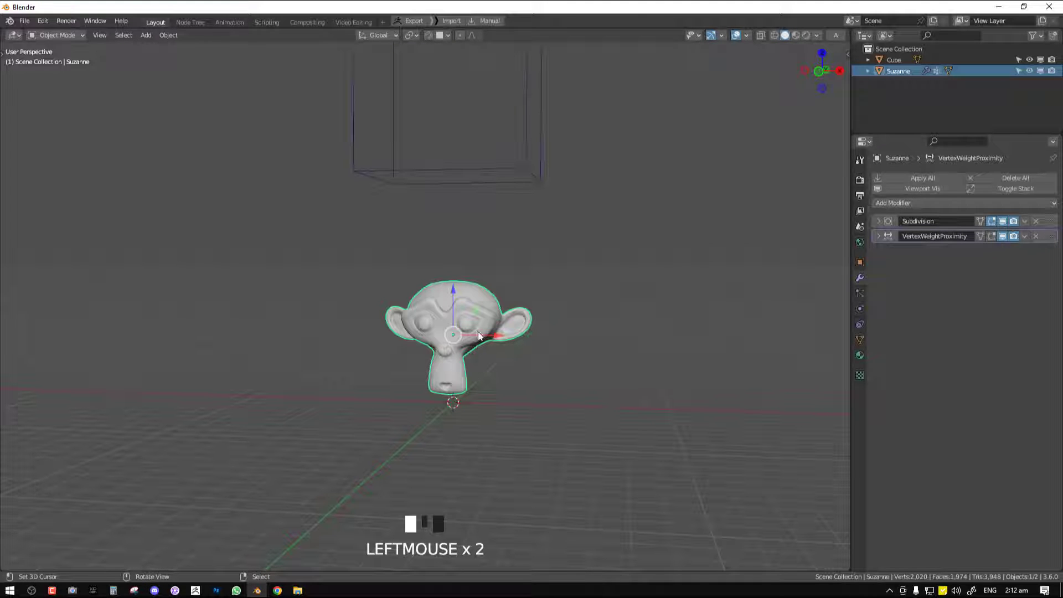
Split the 3D viewport horizontally and turn the lower area into a Geometry Node editor
left_click_drag(3, 569, 86, 227)
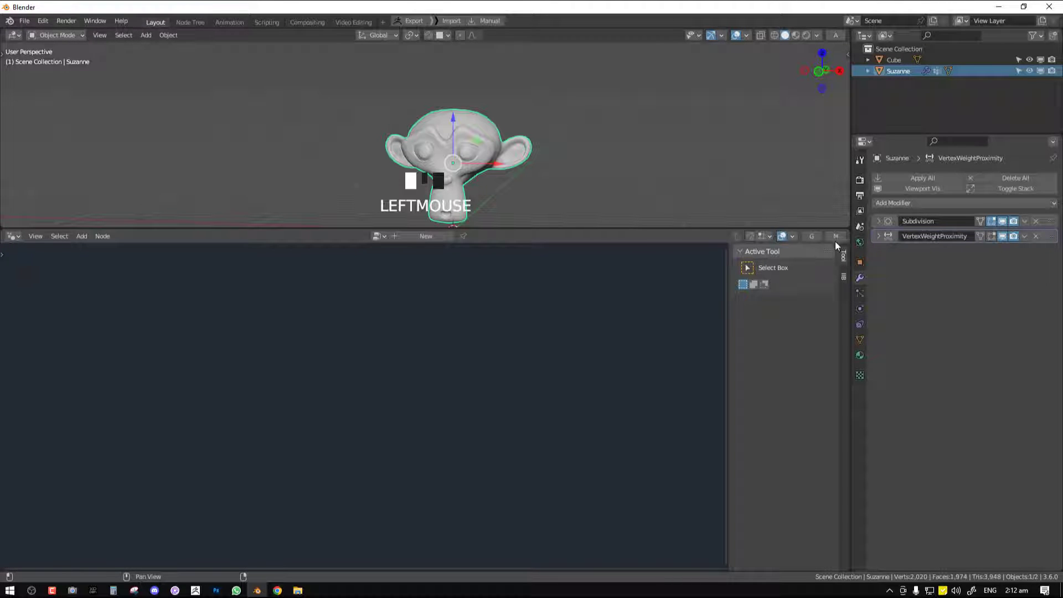
left_click(826, 238)
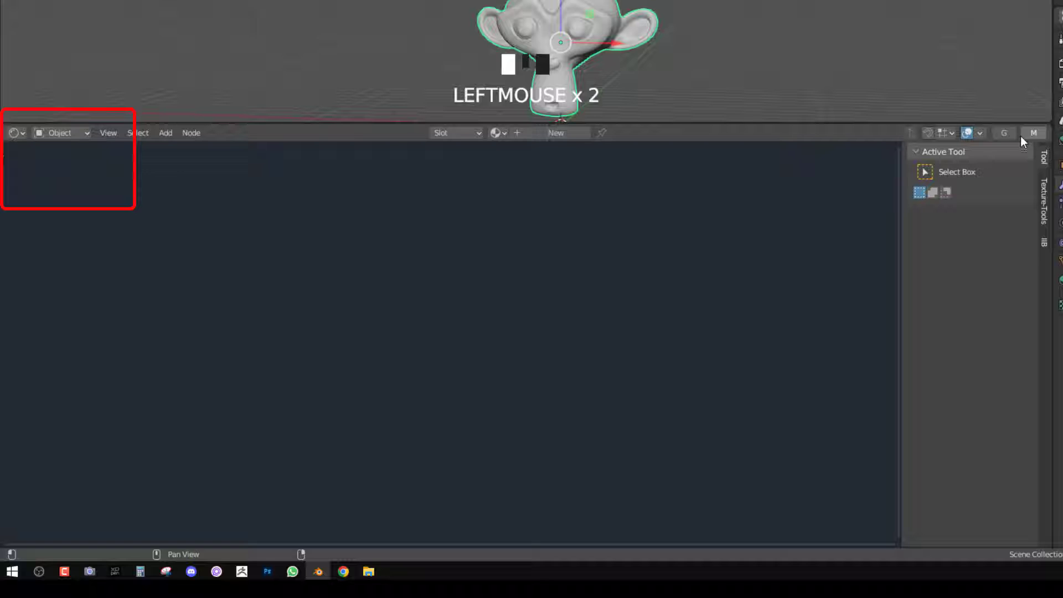
left_click(1005, 133)
left_click(1004, 133)
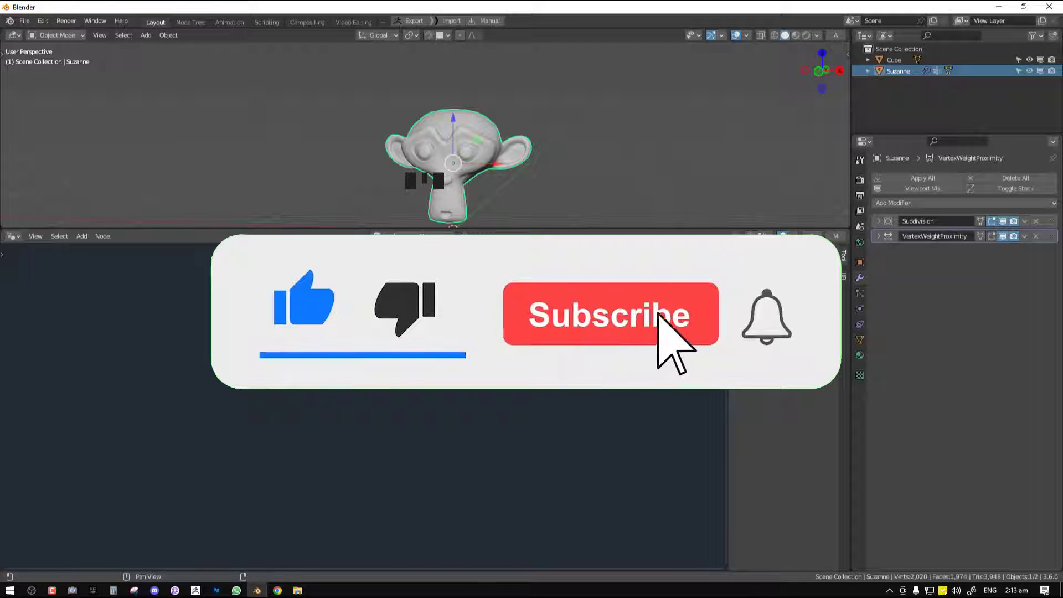
Create a new geometry node tree on the monkey head and name it "scale FX"
left_click(416, 236)
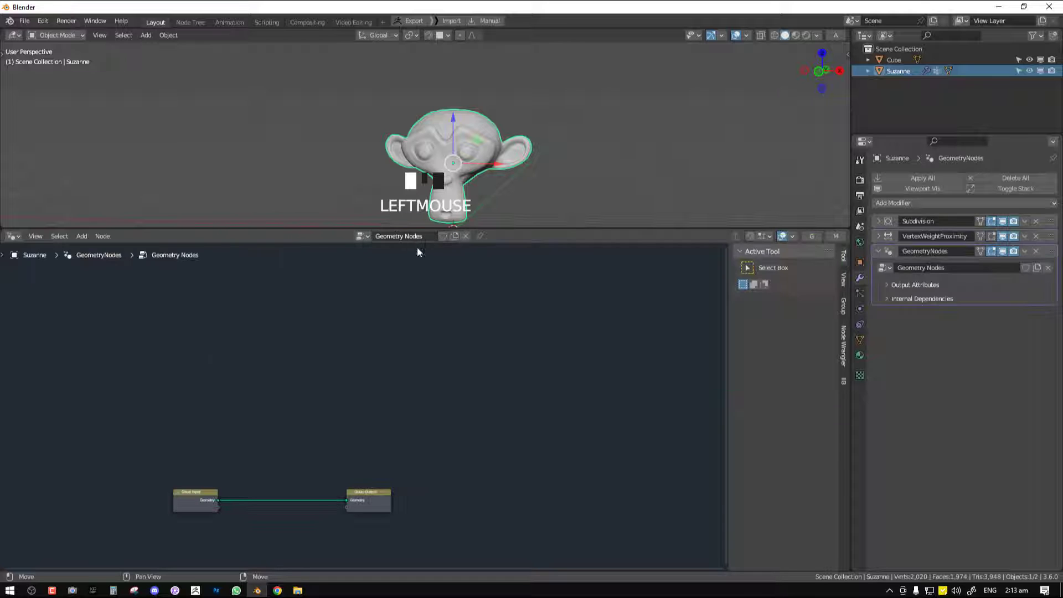
mouse_move(417, 247)
middle_mouse_down()
mouse_move(404, 337)
mouse_move(422, 241)
middle_mouse_up()
left_click(421, 236)
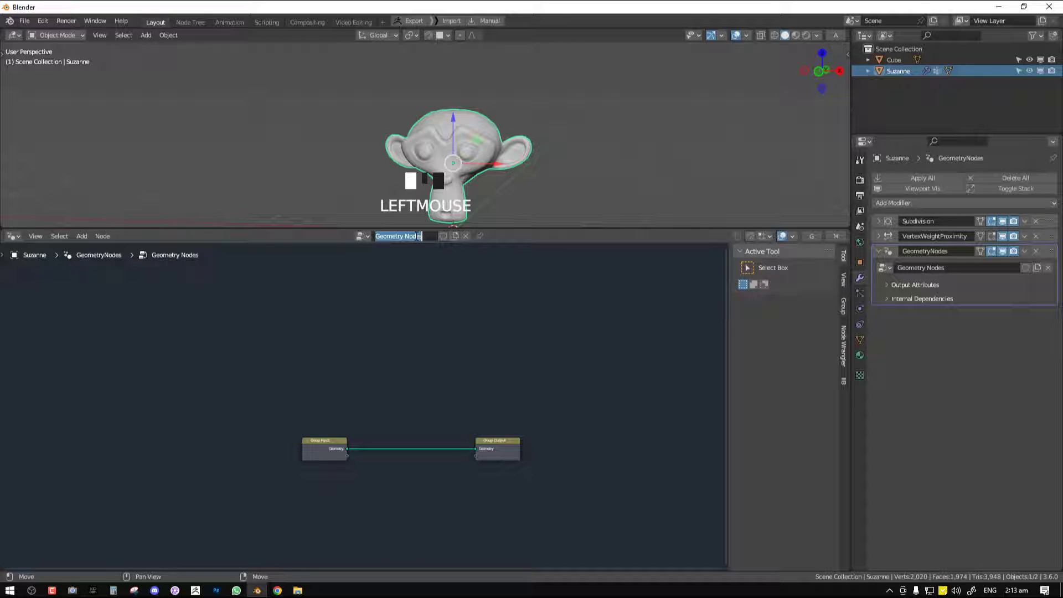
type("scal")
type("e FX")
key("Return")
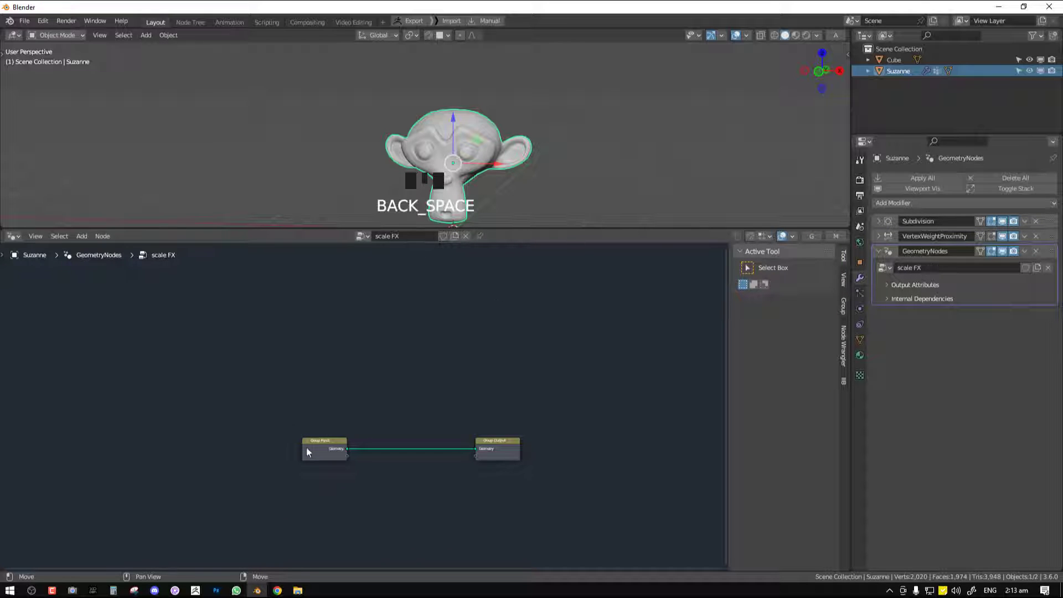
Space out the group input and output nodes and insert an Instance on Points node between them
middle_click_drag(320, 453, 377, 411)
right_click_drag(377, 411, 227, 338)
key("shift+a")
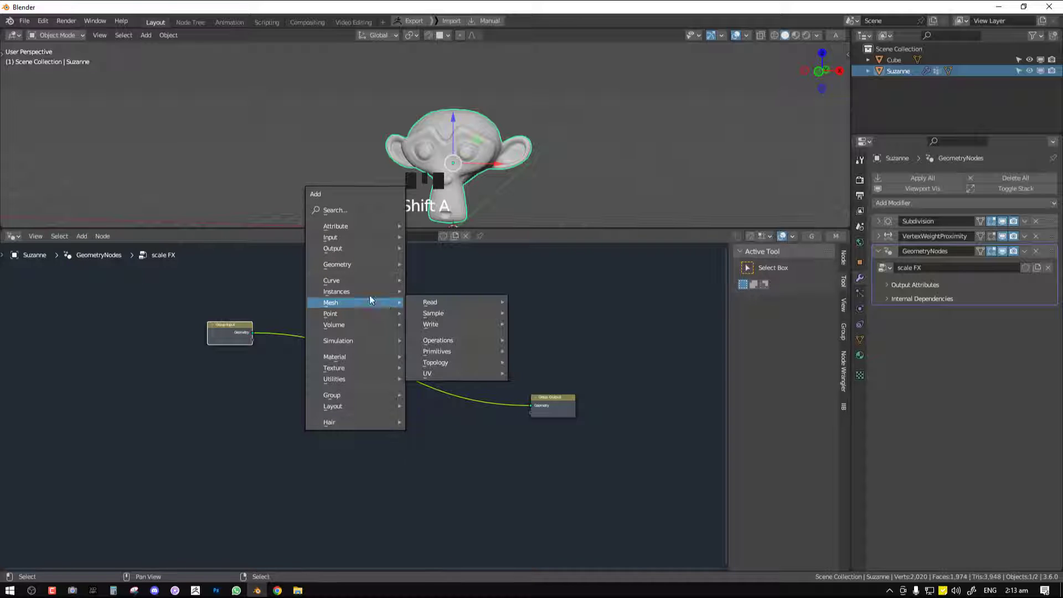
mouse_move(362, 291)
left_click(427, 294)
left_click(422, 349)
middle_click_drag(422, 349, 497, 378)
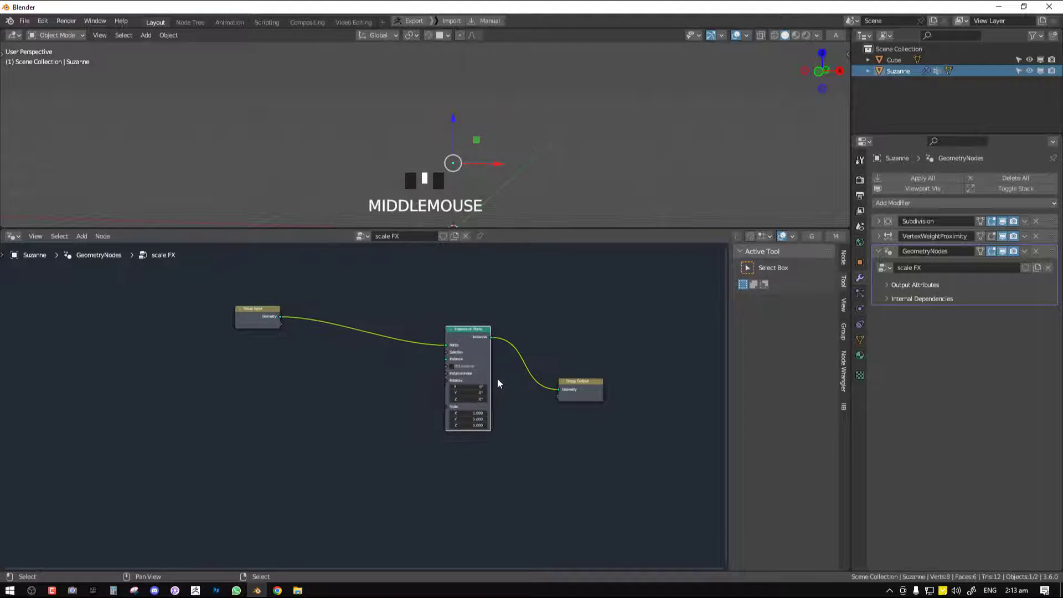
Mute the Instance on Points node
scroll(466, 325, "up", 3)
right_click(481, 331)
key("m")
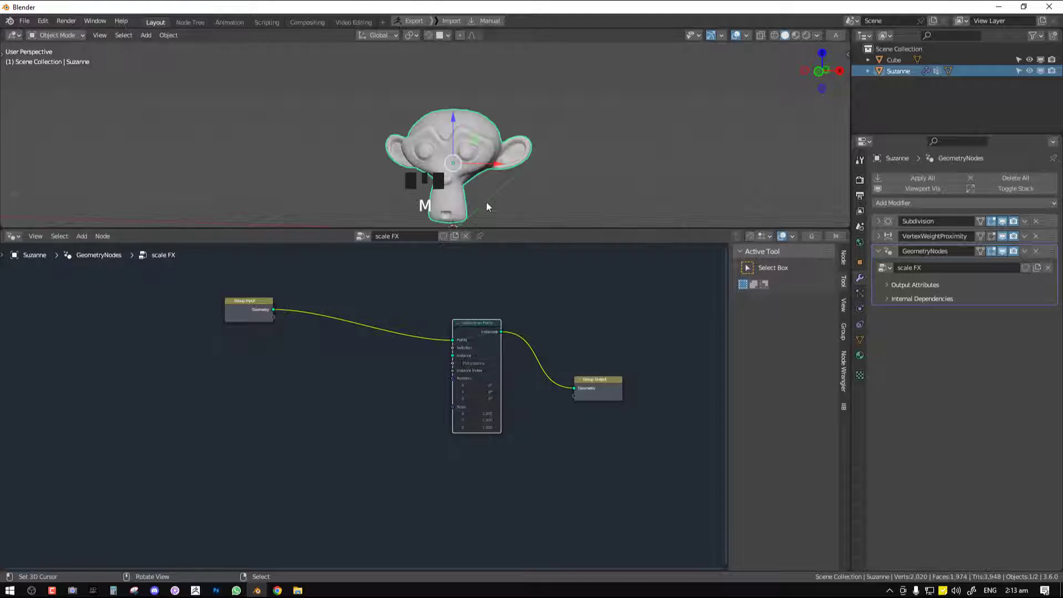
middle_click_drag(456, 184, 481, 187)
middle_click(481, 187)
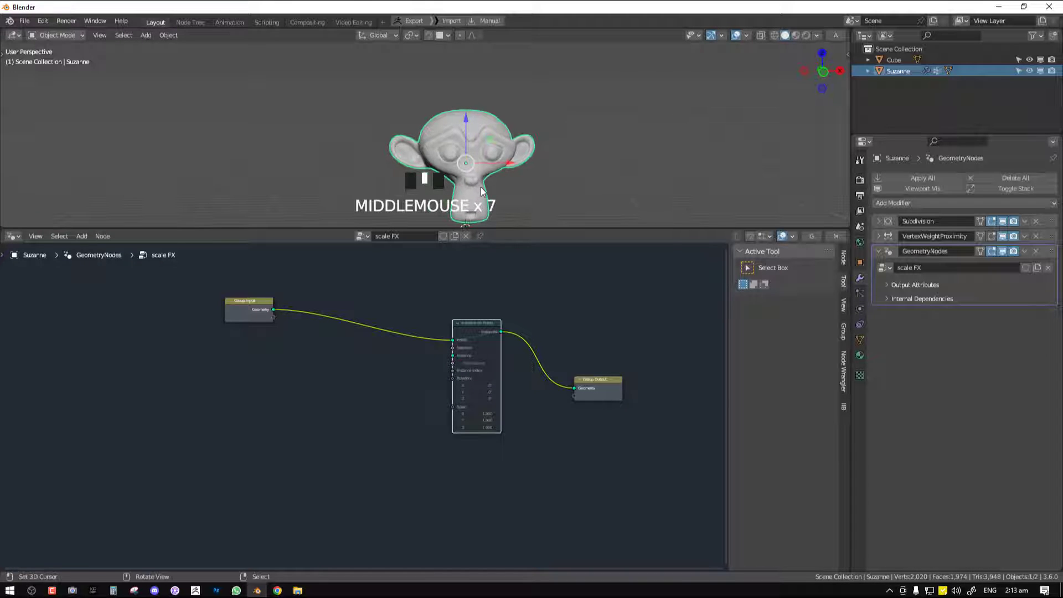
middle_click(485, 191)
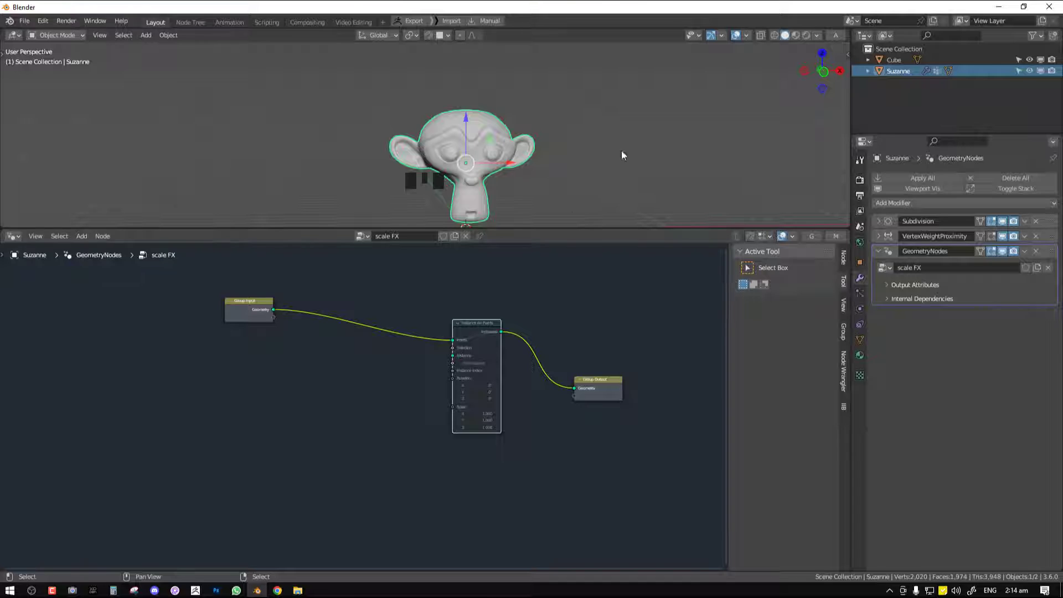
Maximize the 3D viewport in front view and add a plane at the 3D cursor beside the monkey head
key("ctrl+space")
key("KP_1")
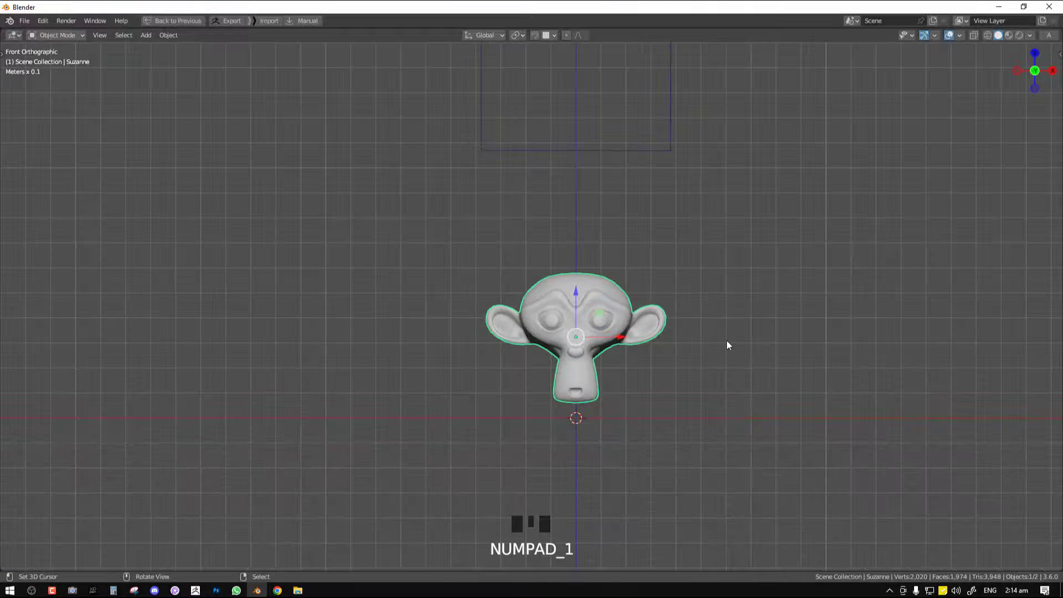
middle_click_drag(727, 345, 662, 247, "shift")
key("shift+a")
mouse_move(655, 224)
left_click(719, 223)
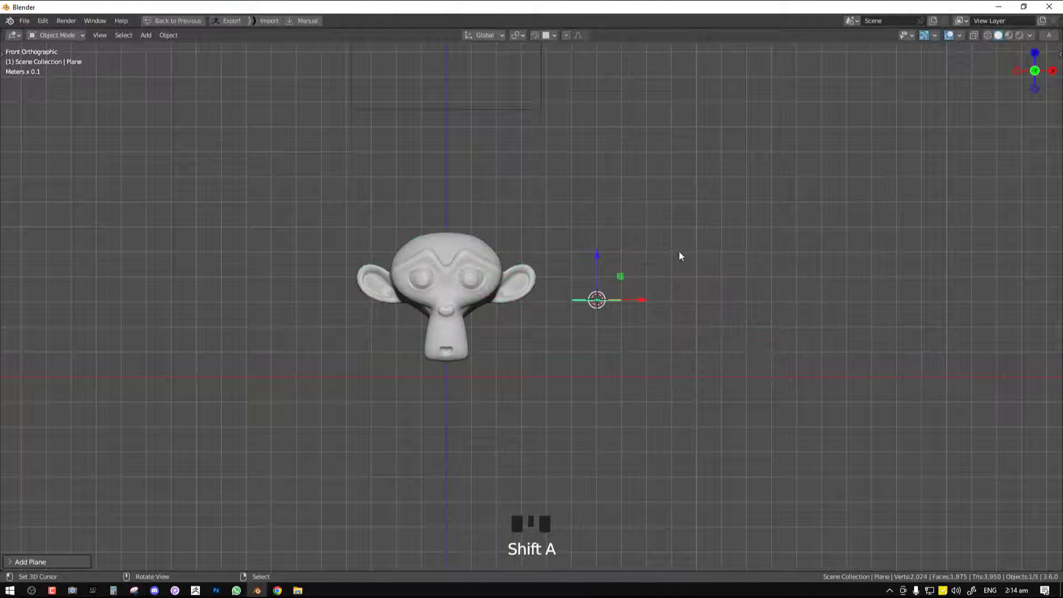
Rotate the plane 90 degrees around the X axis
key("r")
key("x")
key("9")
key("0")
key("Return")
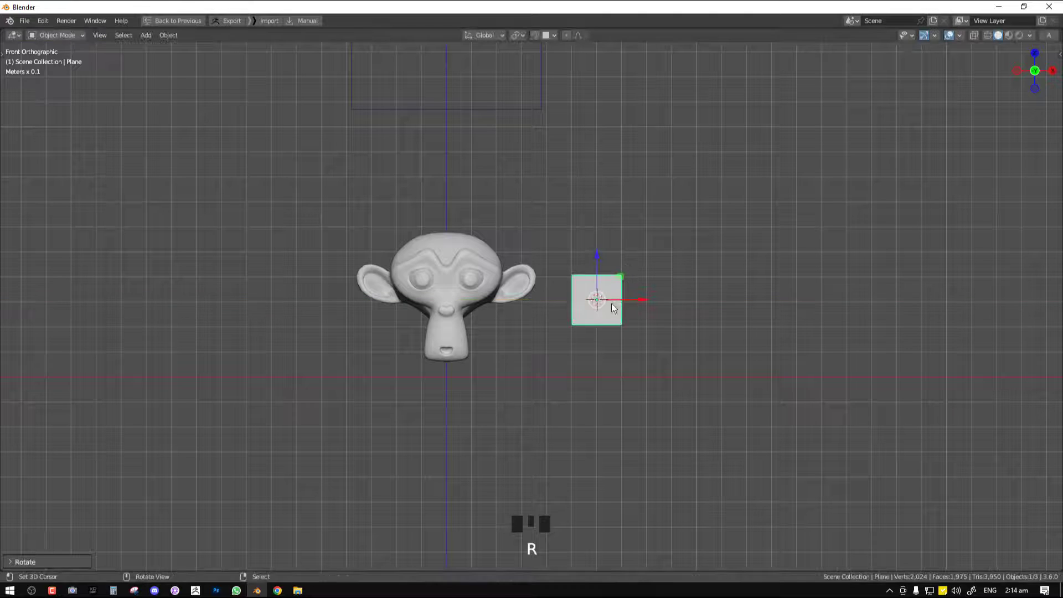
Switch the plane to Edit Mode and subdivide it once
left_click(51, 37)
left_click(56, 59)
key("w")
left_click(654, 162)
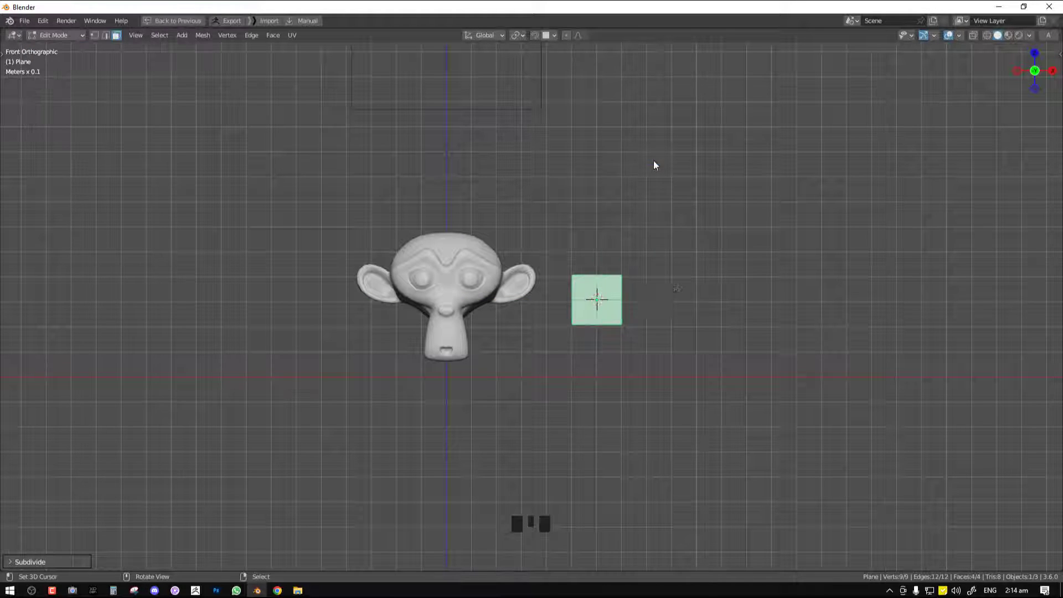
Stretch the plane's middle vertical edge loop and slightly widen its horizontal one to form a pointed scale shape, then return to Object Mode
scroll(655, 312, "up", 2)
key("alt+a")
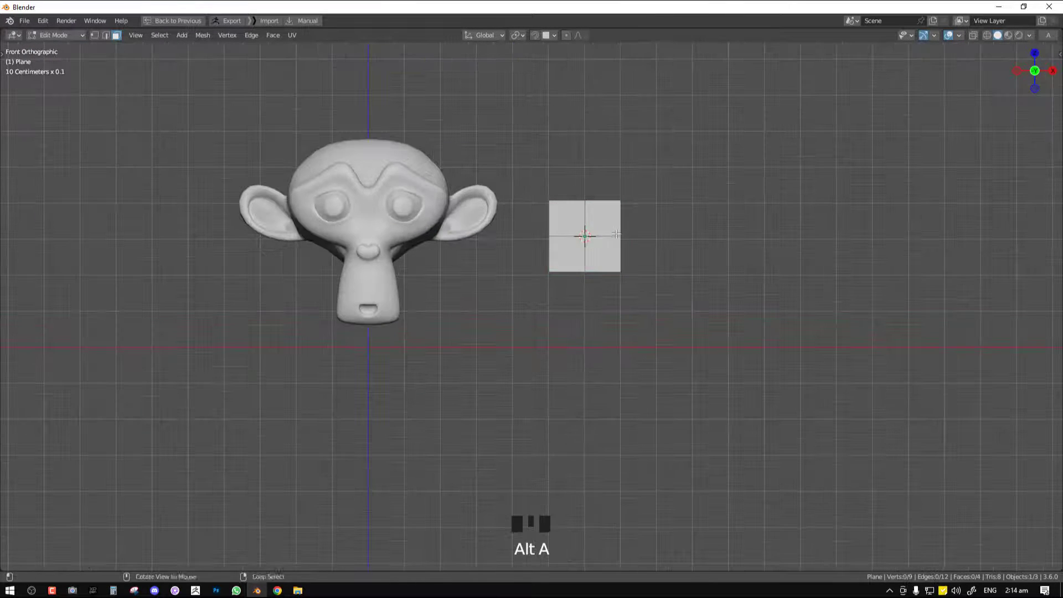
right_click(585, 229, "alt")
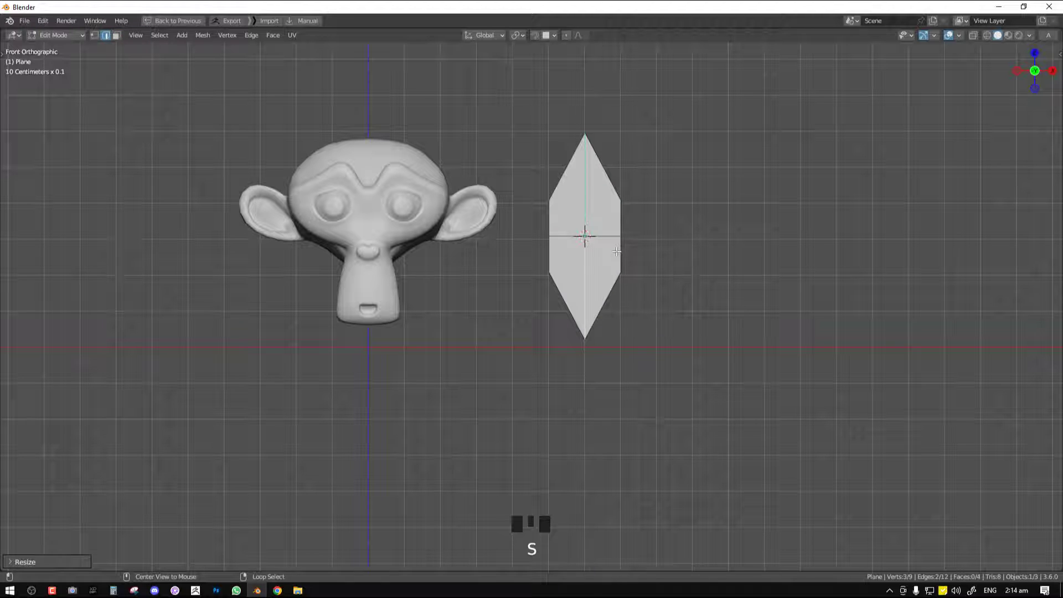
right_click(625, 237, "alt")
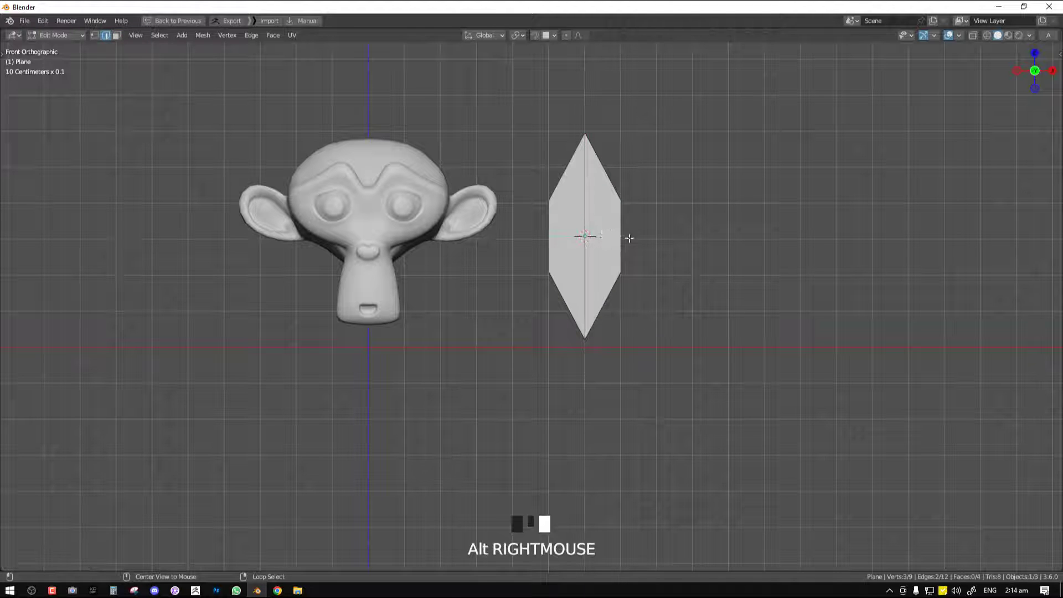
key("s")
left_click(650, 244)
key("Tab")
Apply the plane's object transform and restore the split layout with the node editor
scroll(614, 277, "down", 5)
middle_click_drag(607, 280, 632, 246)
scroll(655, 278, "up", 2)
key("KP_1")
scroll(457, 285, "up", 2)
scroll(632, 246, "up", 1)
key("ctrl+space")
middle_click_drag(632, 131, 692, 156, "shift")
Add a Solidify modifier to the plane with a Thickness of 0.002 m
left_click(953, 182)
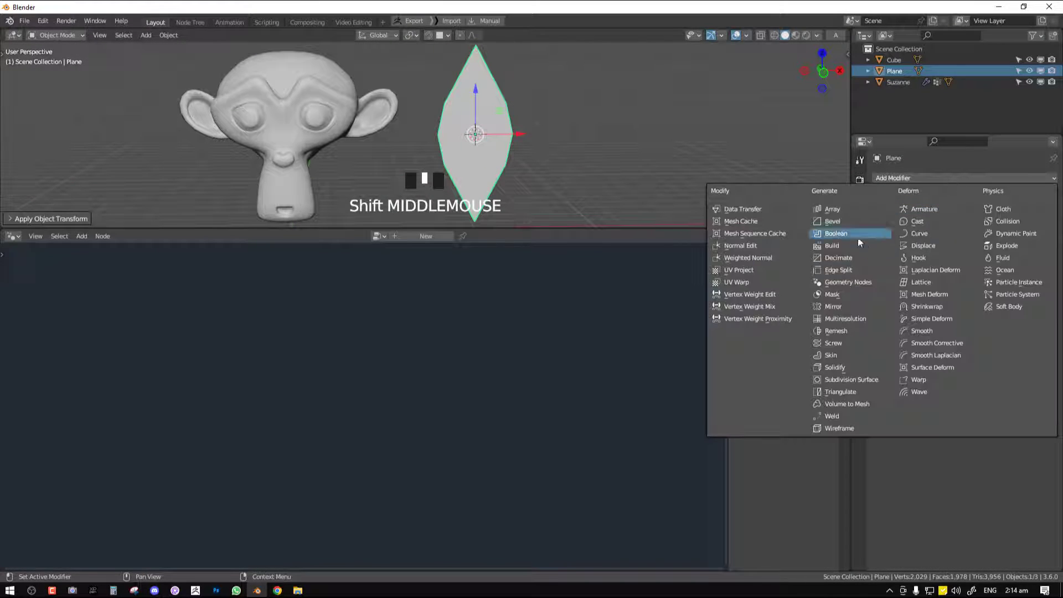
left_click(845, 368)
mouse_move(637, 194)
middle_mouse_down()
mouse_move(506, 135)
mouse_move(636, 197)
middle_mouse_up()
left_click(983, 251)
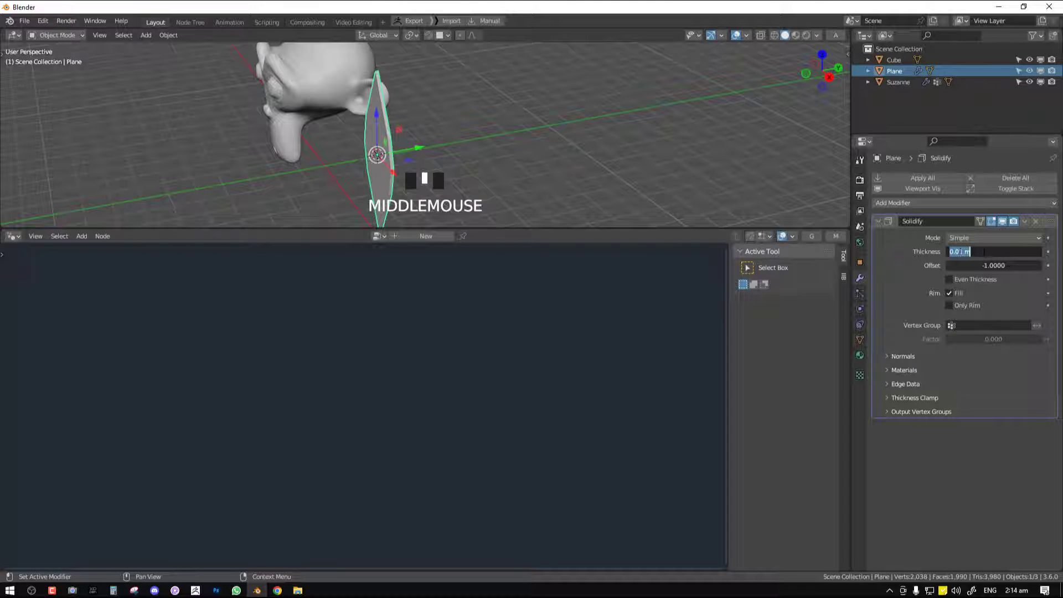
type("0.002")
left_click(1007, 249)
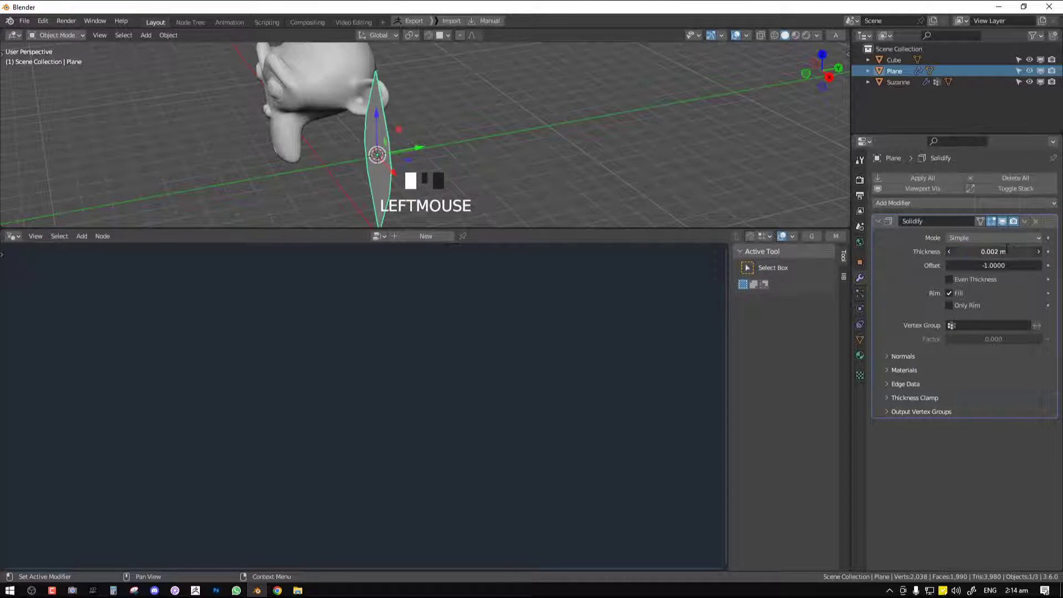
mouse_move(545, 145)
middle_mouse_down()
mouse_move(484, 137)
mouse_move(461, 119)
mouse_move(547, 149)
mouse_move(562, 141)
middle_mouse_up()
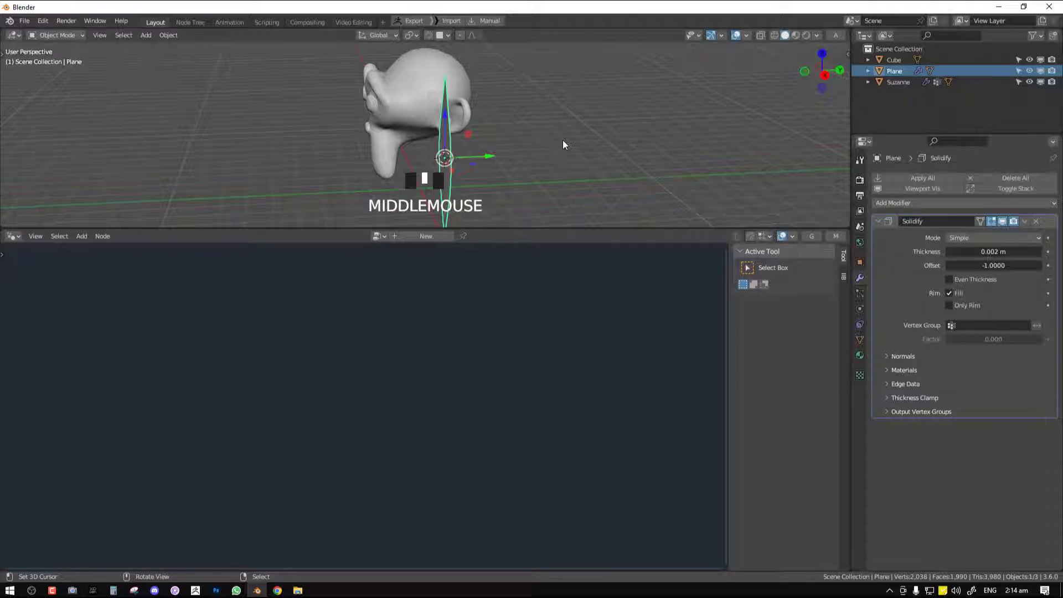
Add two material slots to the plane and create a new material in each
left_click(860, 355)
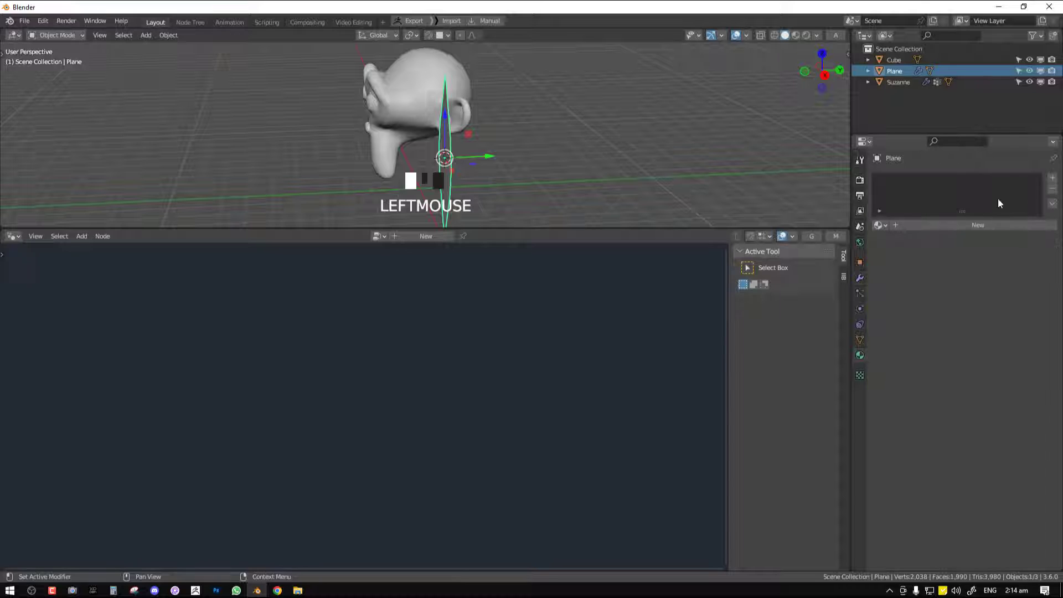
left_click(1053, 177)
left_click(1054, 177)
left_click(905, 180)
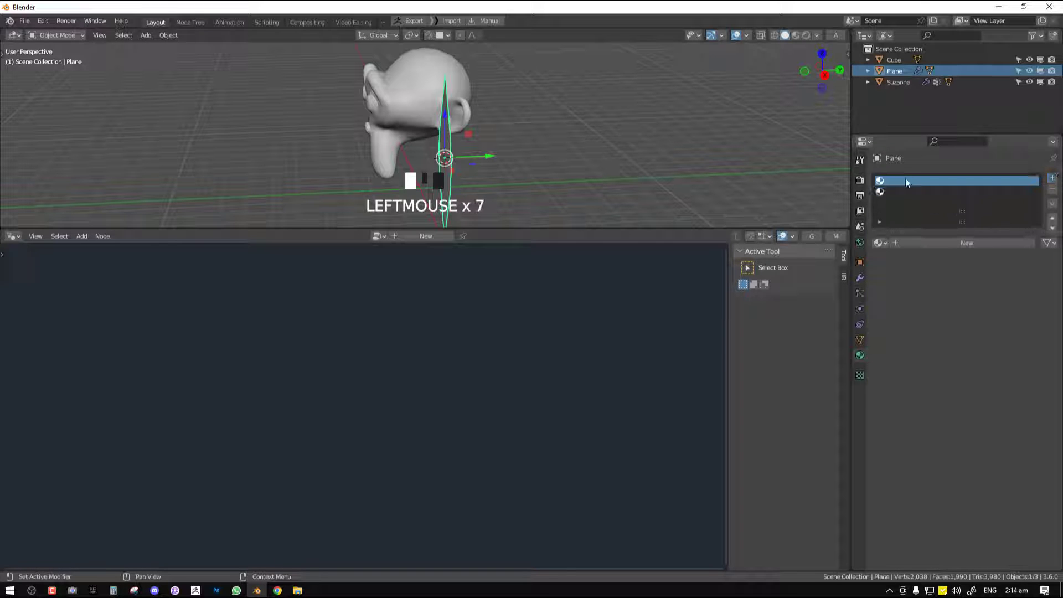
left_click(955, 242)
left_click(919, 192)
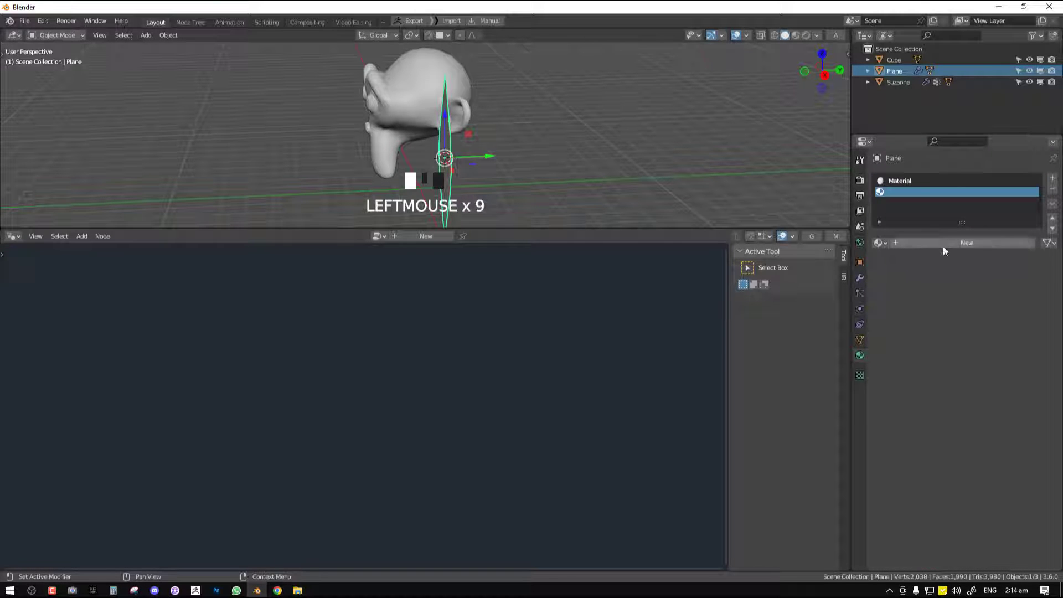
left_click(942, 244)
Set the Viewport Display color of Material.001 to red
left_click(875, 277)
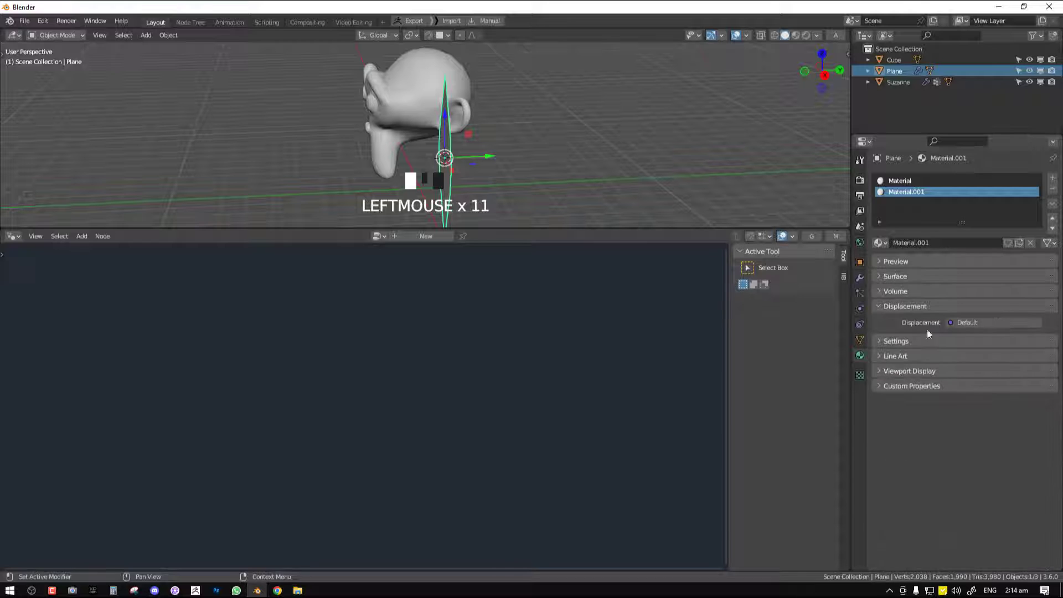
left_click(927, 377)
left_click(985, 391)
left_click_drag(949, 348, 1019, 350)
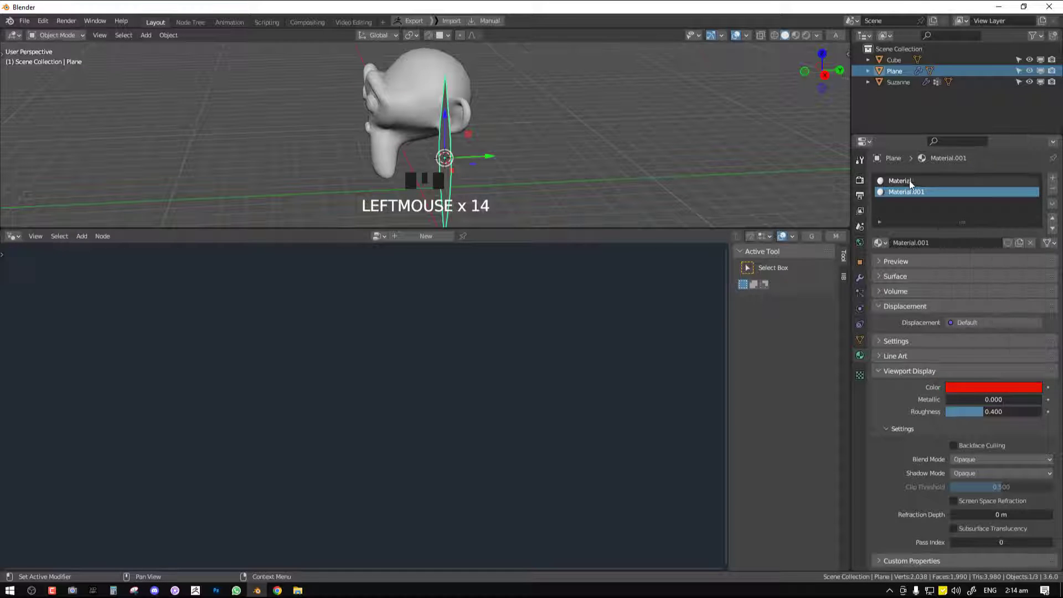
Set the Viewport Display color of the plane's first material to blue
left_click(909, 182)
left_click(991, 387)
left_click(998, 230)
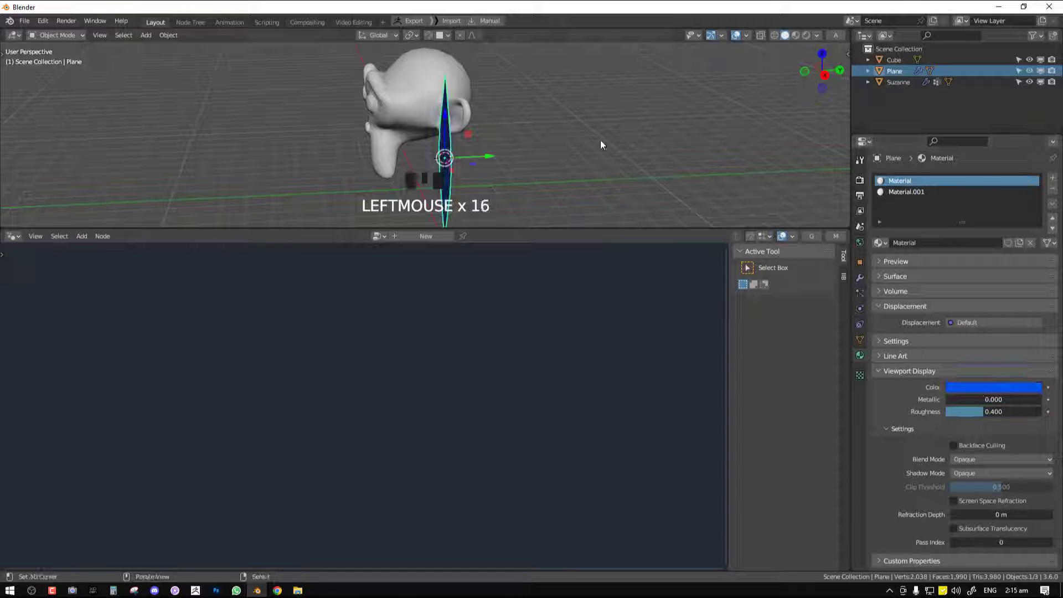
left_click(913, 192)
left_click(914, 181)
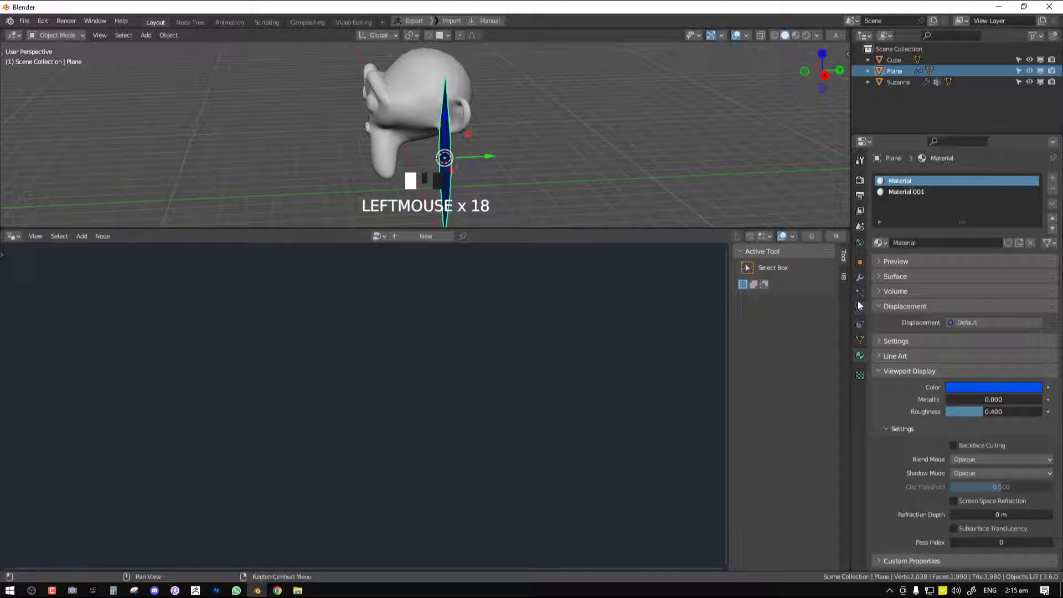
Set the Material Offset and Rim of the plane's Solidify modifier to 1
left_click(860, 278)
middle_click_drag(551, 212, 549, 186)
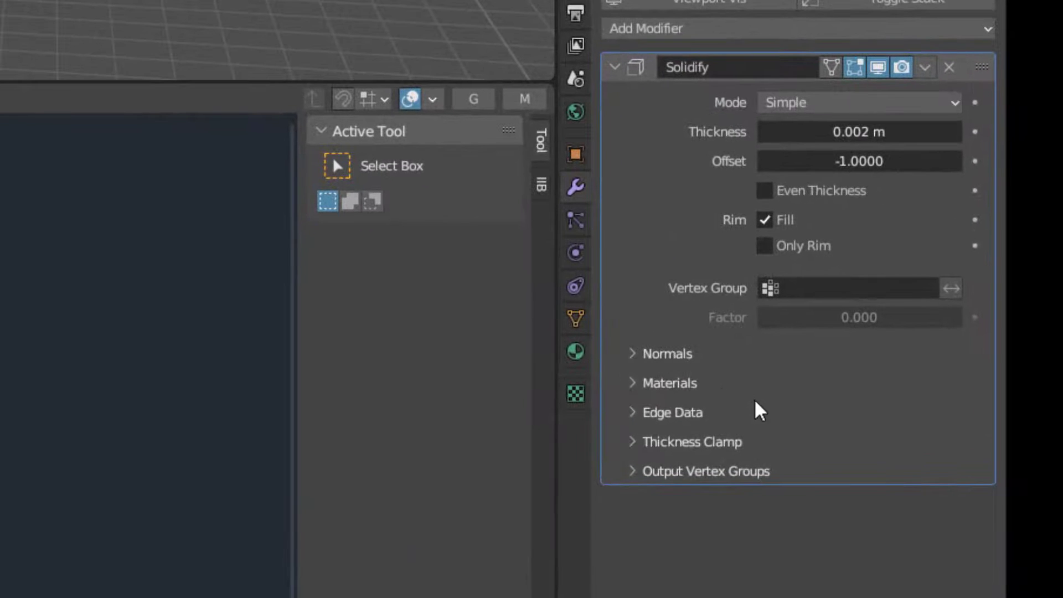
left_click(930, 374)
left_click_drag(874, 423, 875, 443)
type("1")
key("Return")
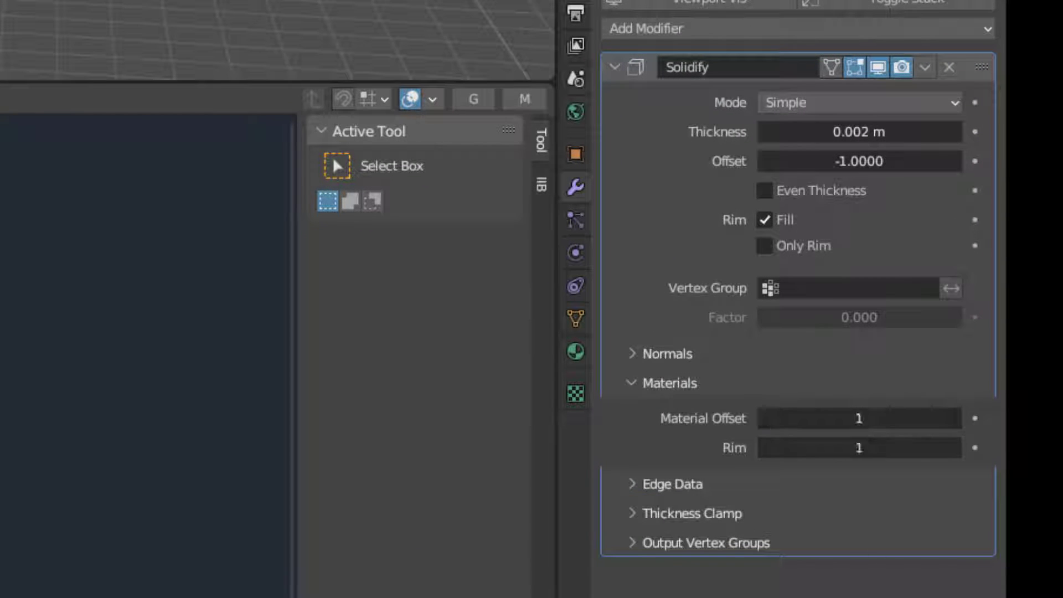
middle_click_drag(83, 78, 100, 0)
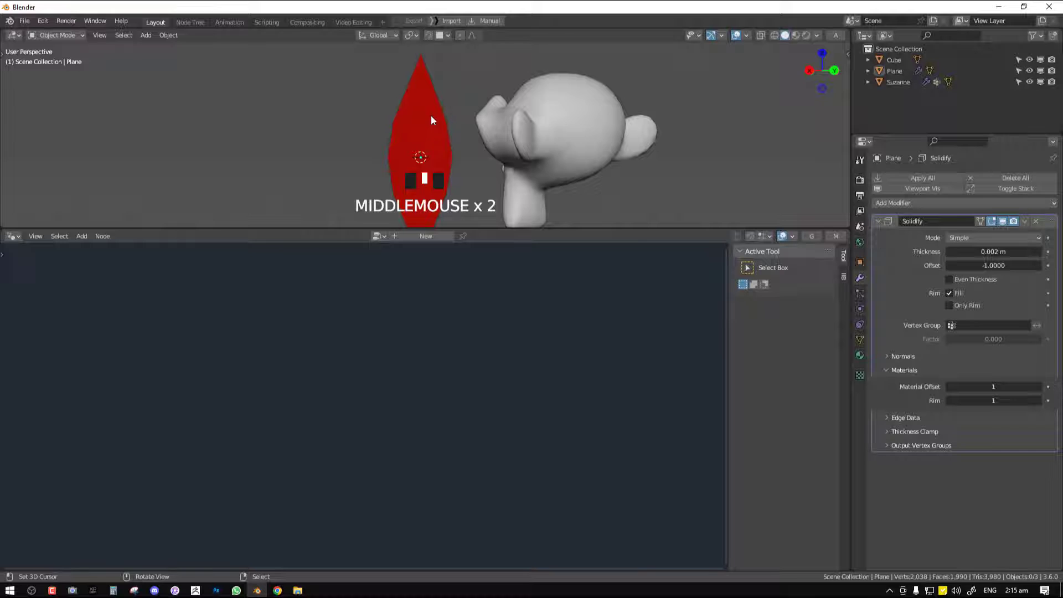
middle_click_drag(432, 120, 481, 119)
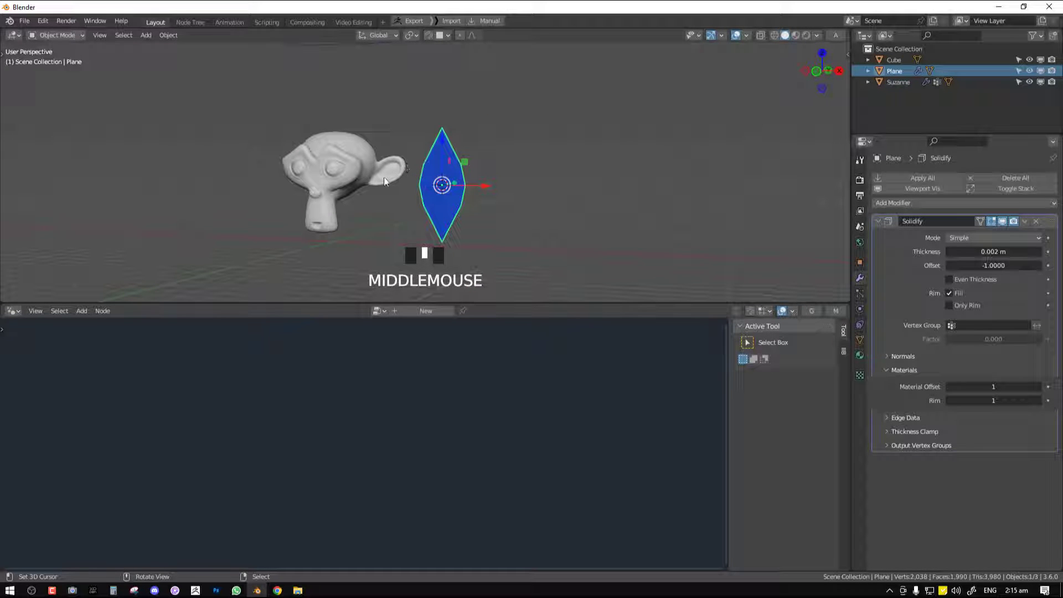
Apply the rotation and scale of the cube, plane and monkey head, and clear the selection
key("a")
scroll(500, 173, "down", 2)
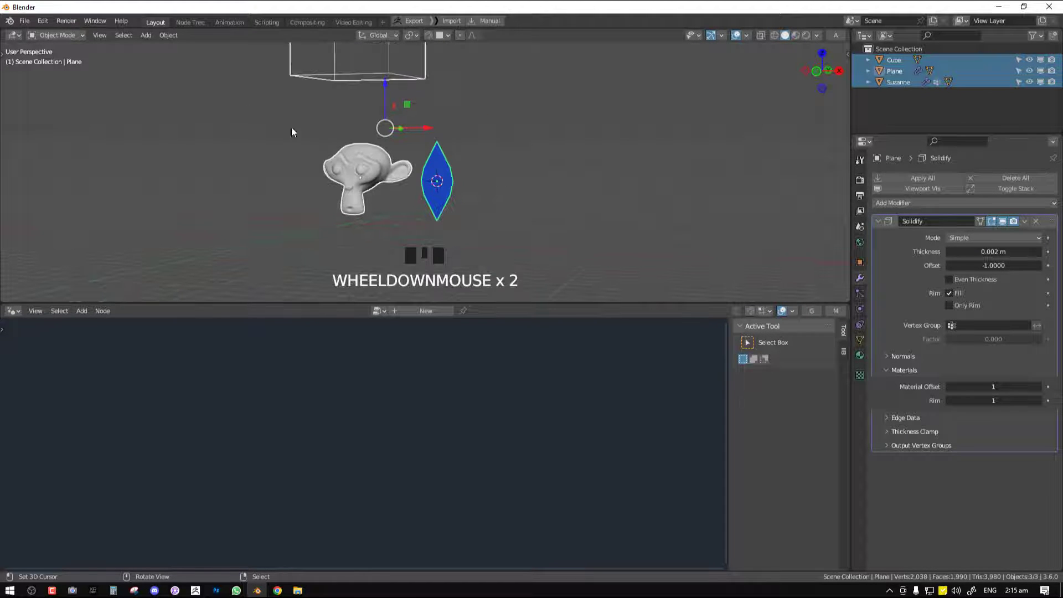
left_click(168, 35)
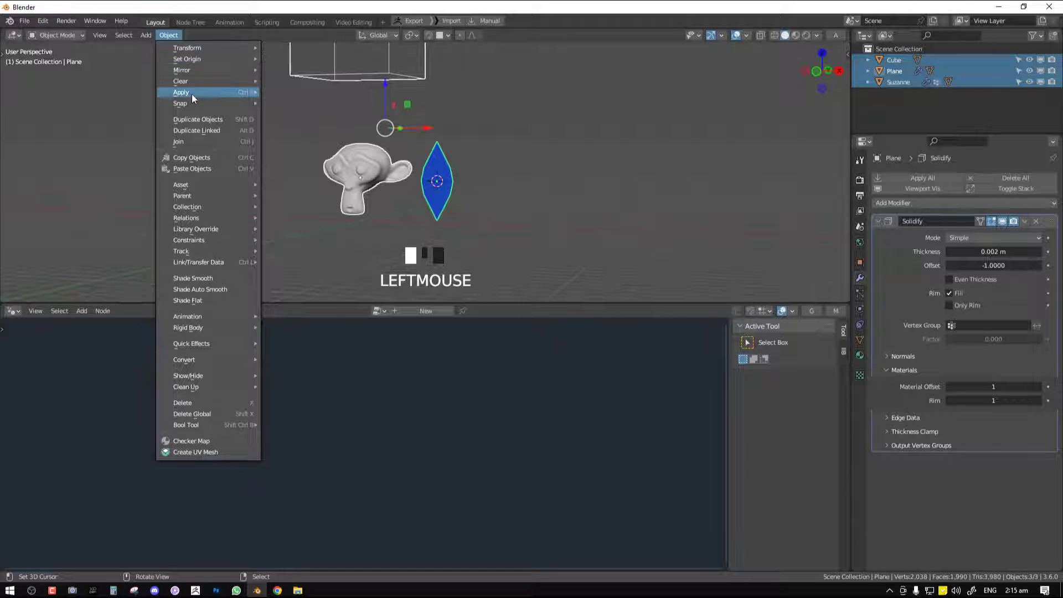
mouse_move(191, 94)
left_click(328, 138)
middle_click_drag(454, 191, 556, 187, "shift")
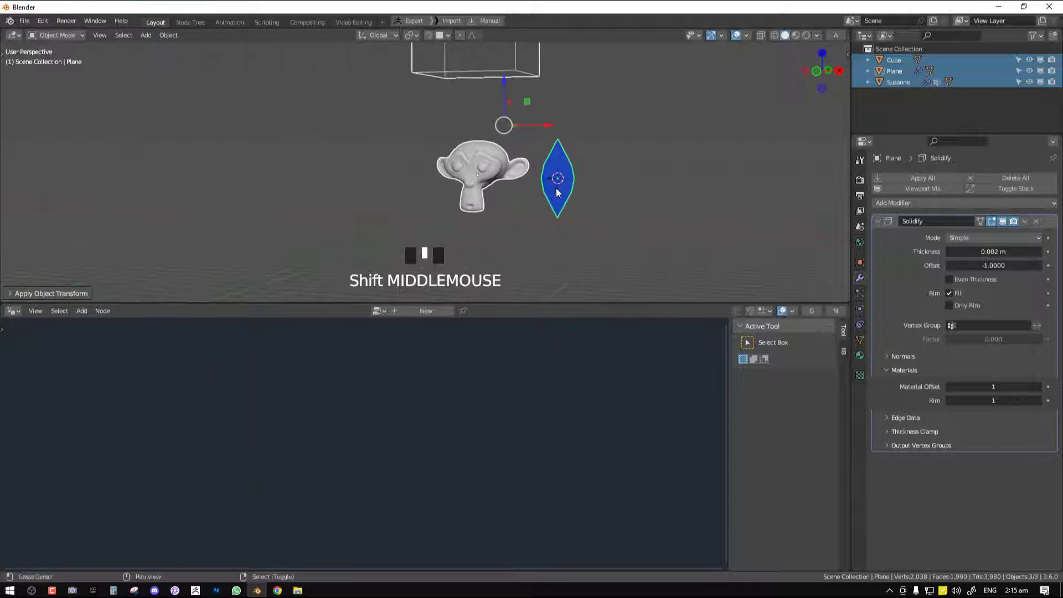
key("alt+a")
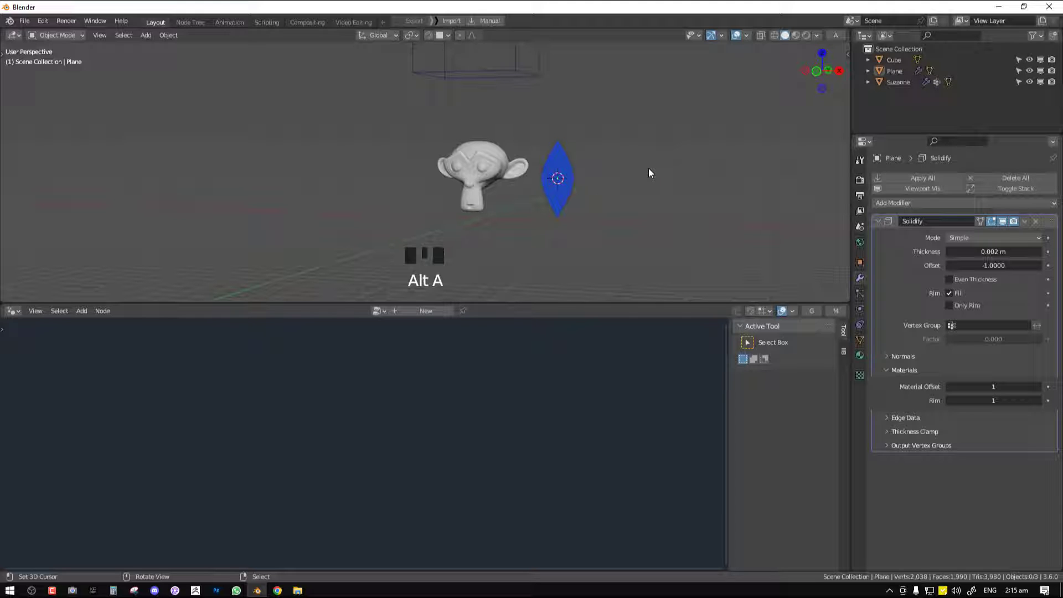
Select the monkey head and unmute the Instance on Points node in its scale FX node tree
right_click(496, 161)
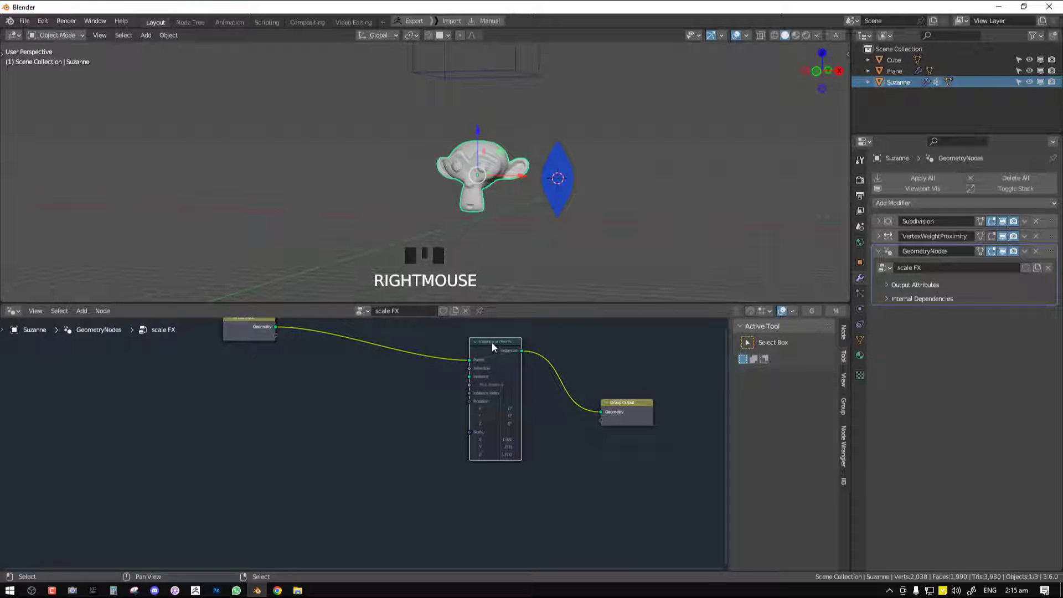
key("m")
middle_click_drag(515, 183, 507, 191)
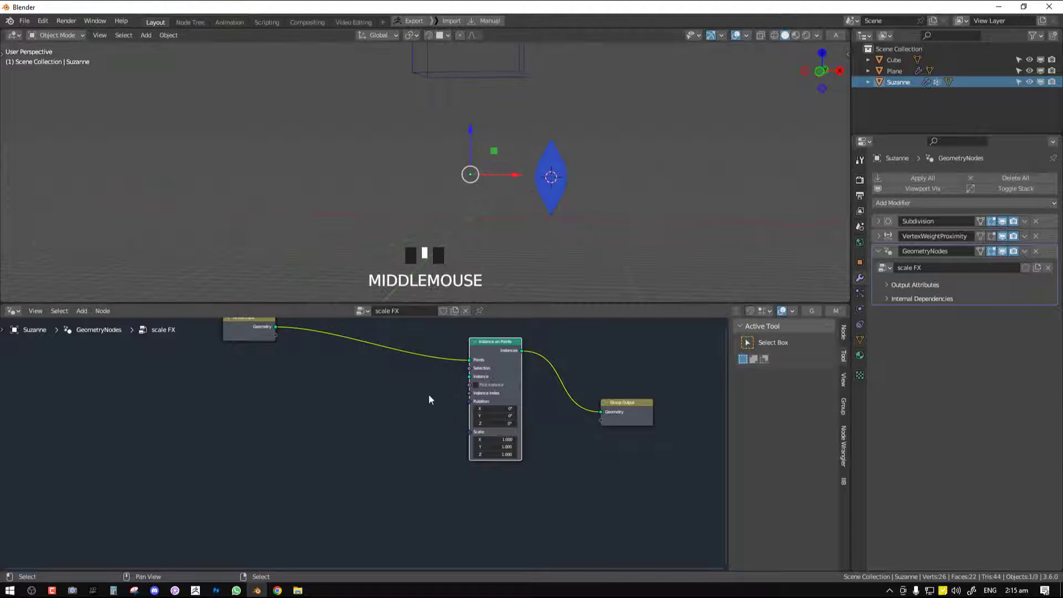
Bring the plane into the node tree as an Object Info node and link its Geometry to the Instance input of Instance on Points
middle_click_drag(429, 399, 443, 389)
left_click(895, 71)
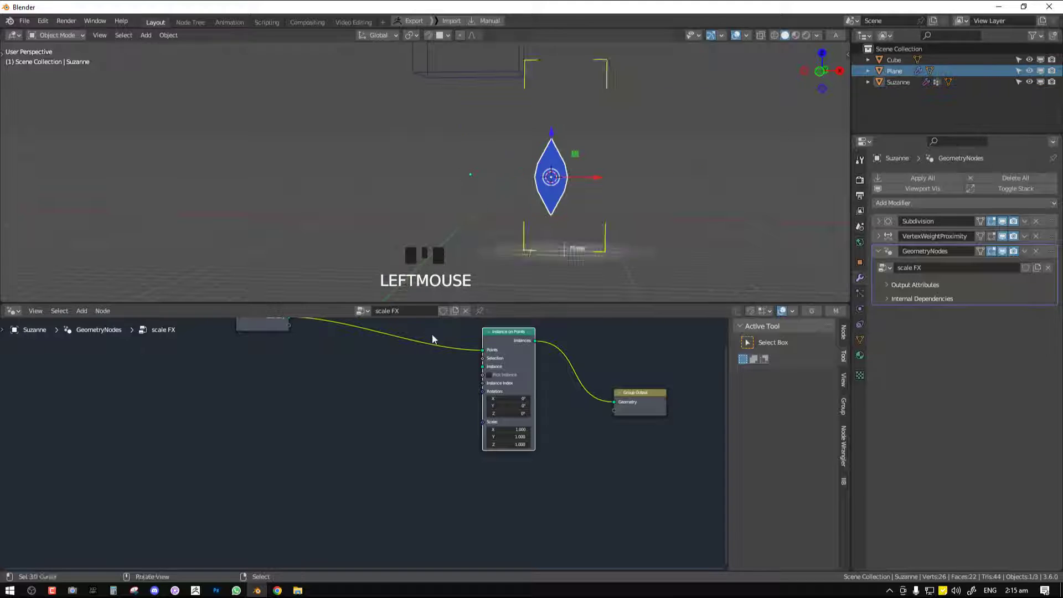
left_click_drag(432, 339, 284, 451)
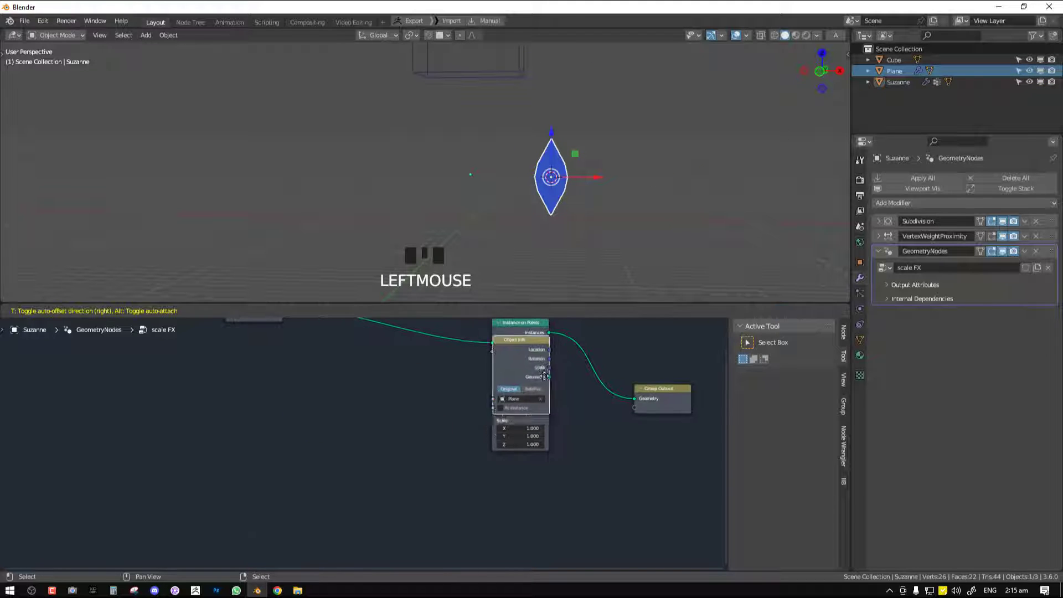
left_click(381, 432)
left_click_drag(386, 431, 492, 360)
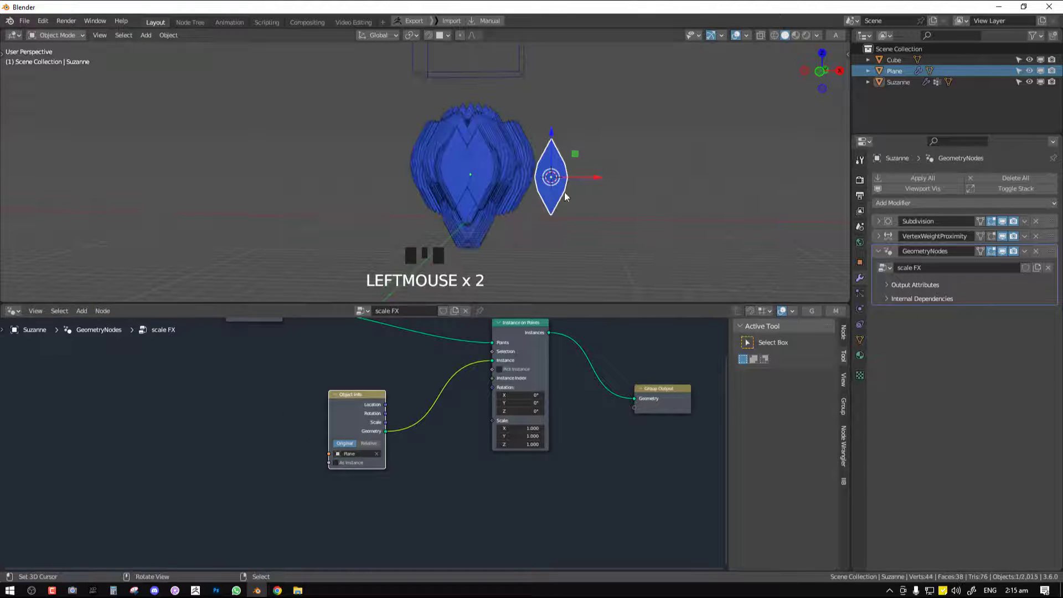
middle_click_drag(565, 195, 414, 150)
scroll(569, 189, "up", 2)
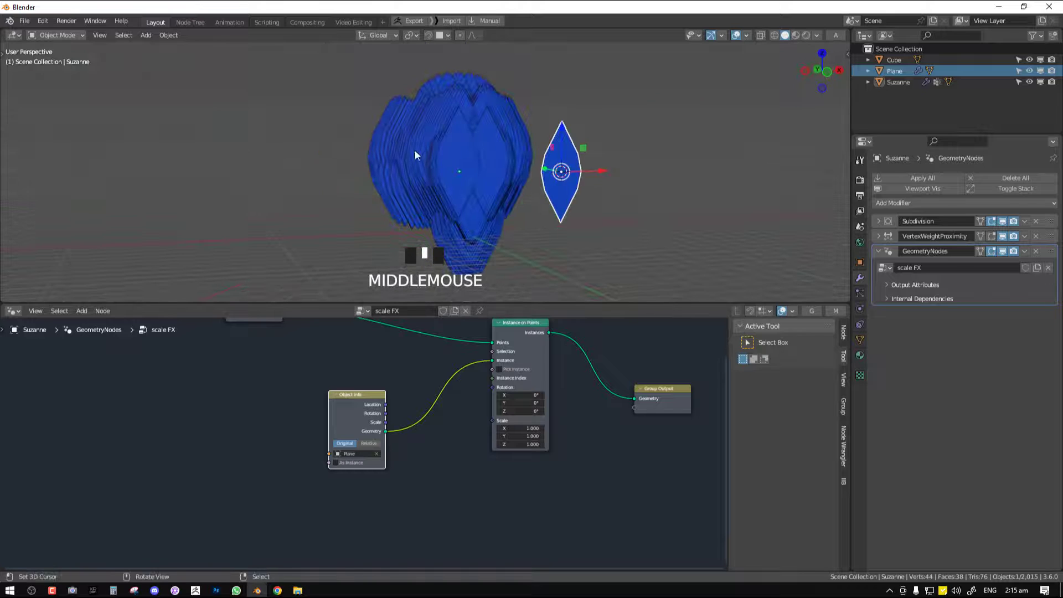
middle_click_drag(594, 178, 473, 143)
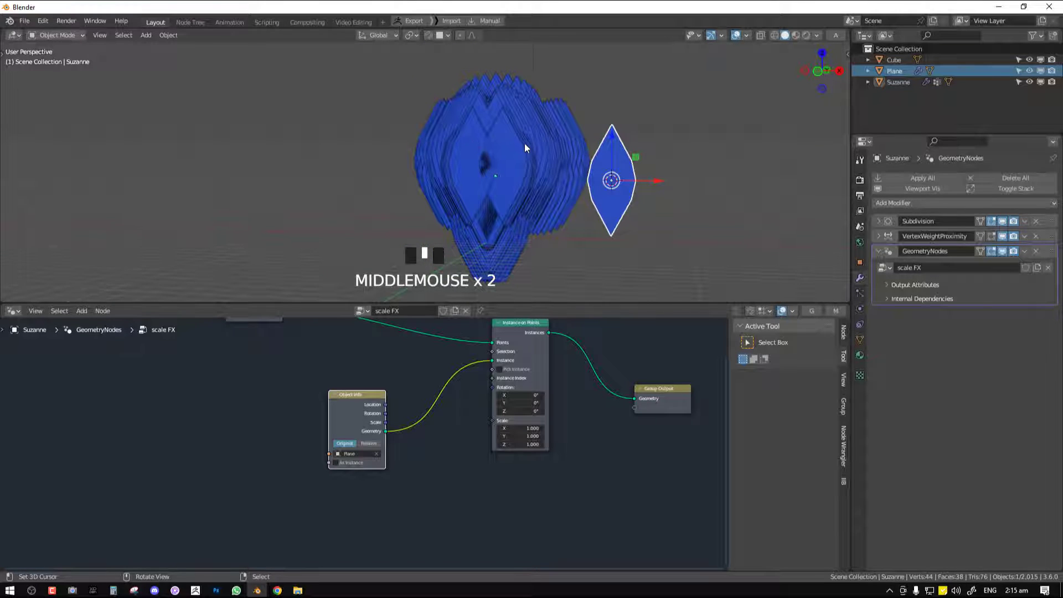
scroll(525, 145, "down", 2)
middle_click_drag(364, 415, 380, 423)
left_click_drag(364, 425, 278, 413)
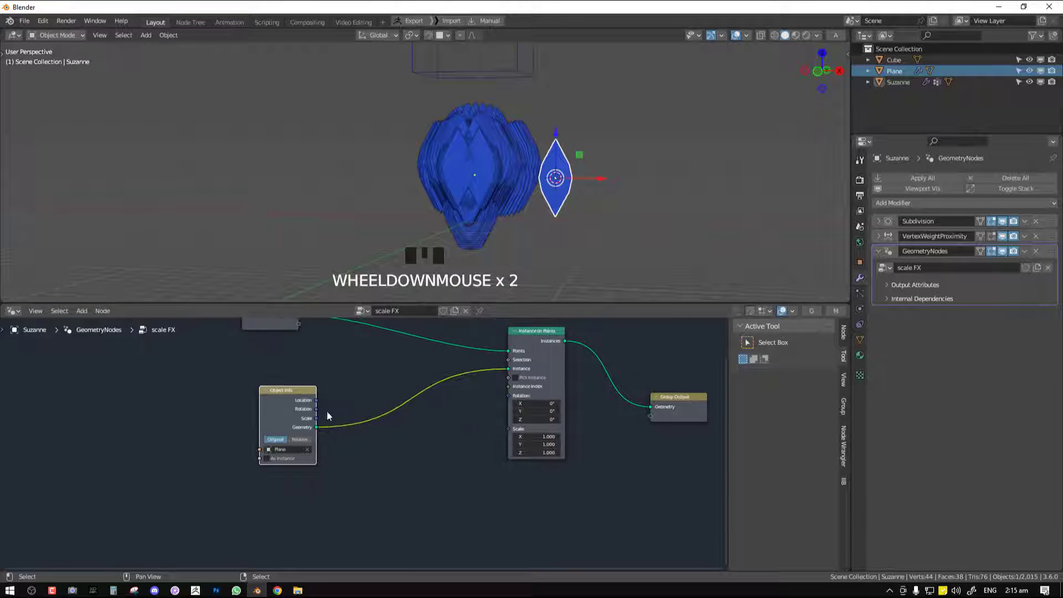
Add a Value node linked to the Scale input of Instance on Points and set it to 0.120
left_click_drag(350, 389, 407, 424)
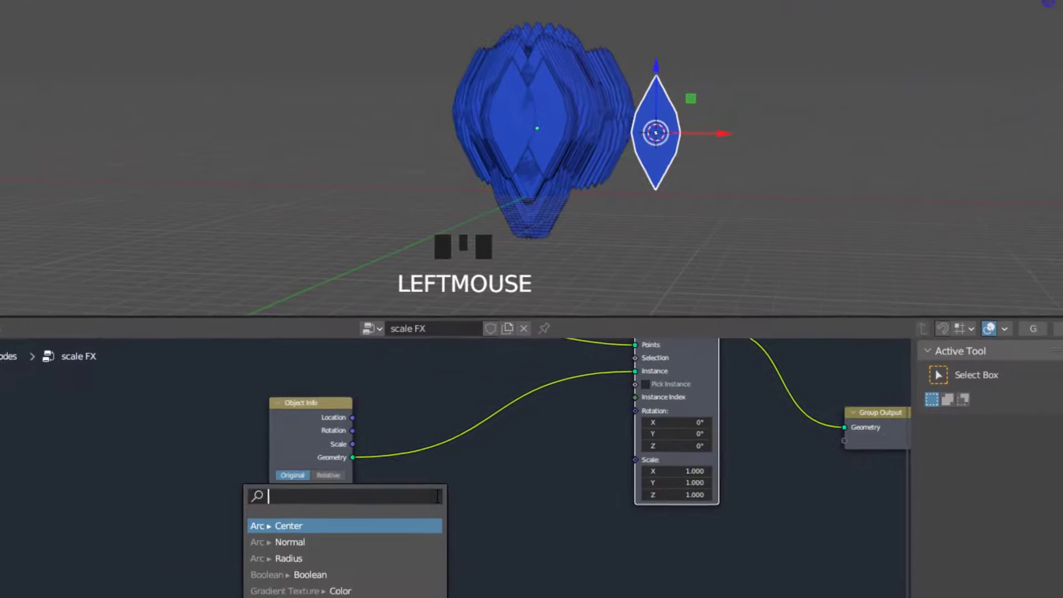
type("value")
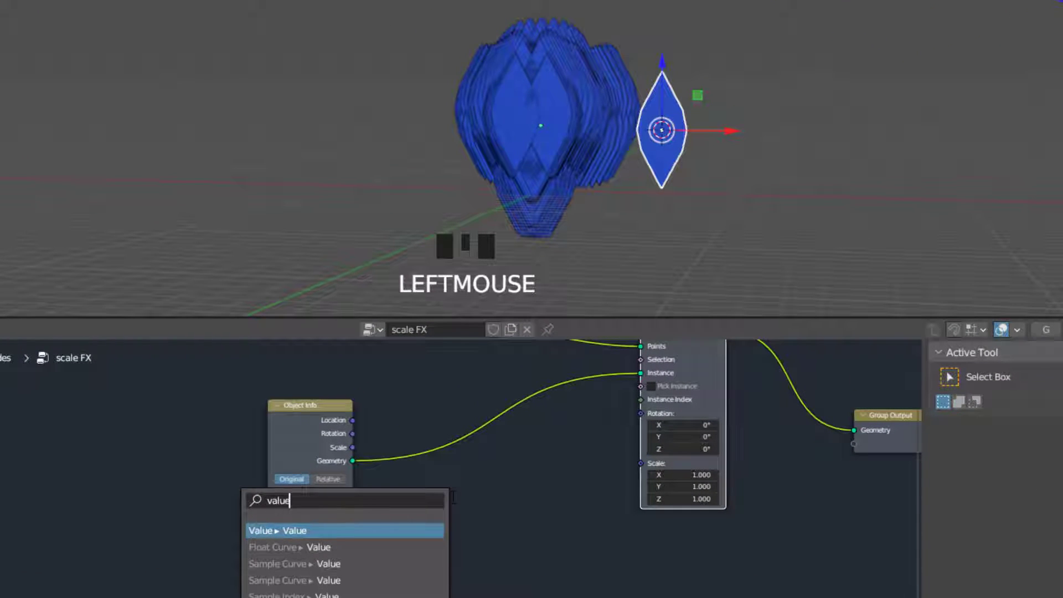
key("Return")
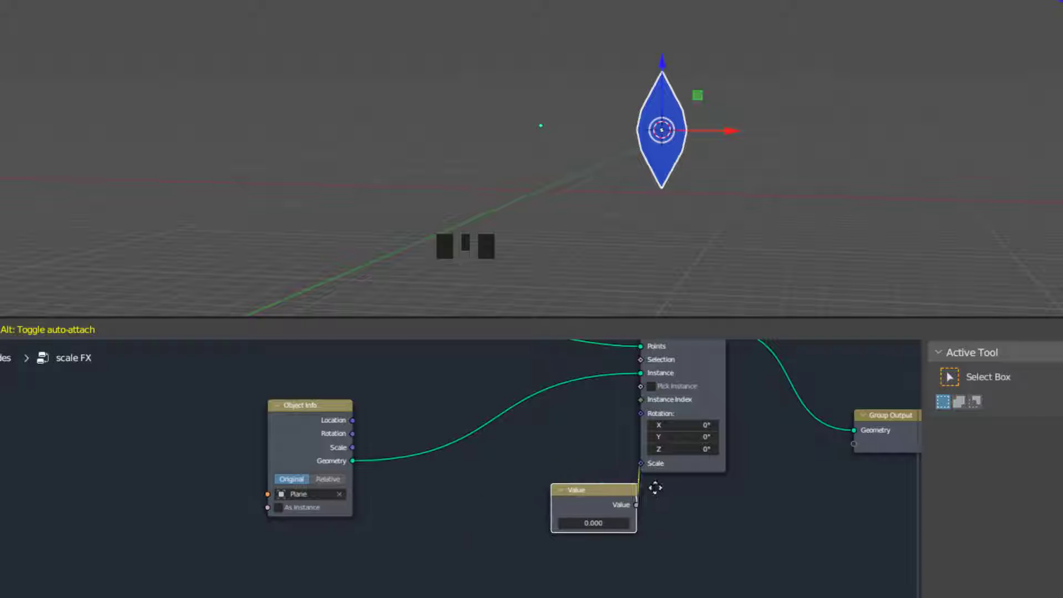
left_click(652, 481)
left_click_drag(597, 514, 609, 514, "shift")
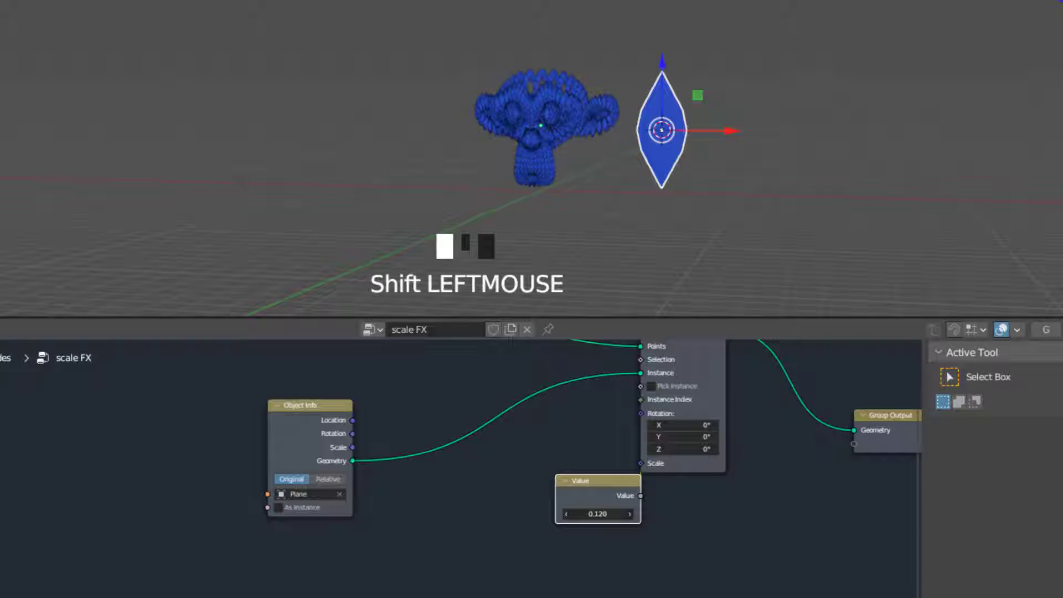
Tune the instance scale on the Value node, trying 0.140 and settling on 0.090
scroll(571, 60, "up", 1)
middle_click_drag(572, 60, 755, 240)
scroll(651, 118, "up", 2)
left_click_drag(607, 514, 615, 500, "shift")
middle_click_drag(699, 163, 776, 115)
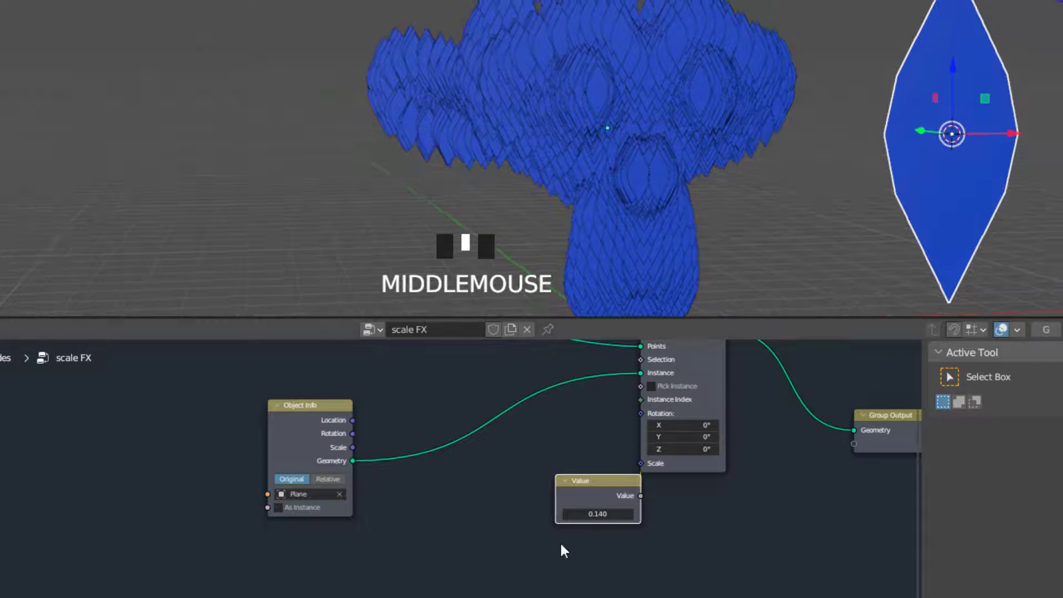
left_click_drag(603, 519, 584, 519, "shift")
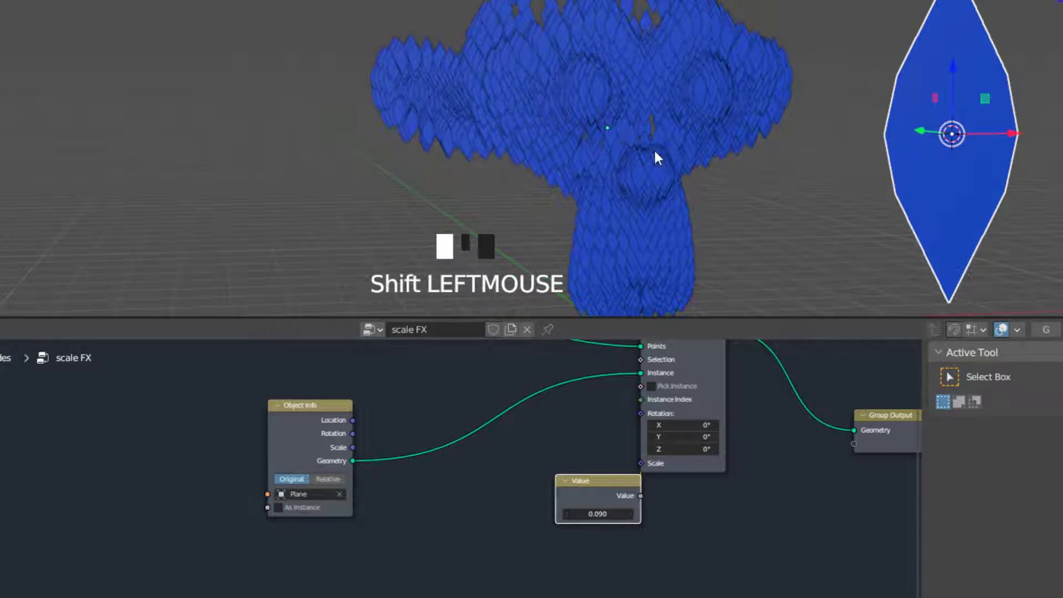
Rearrange the Value, Group Input and Instance on Points nodes to space out the node tree
middle_click_drag(655, 155, 563, 214, "shift")
right_click_drag(569, 489, 439, 569)
middle_click_drag(605, 439, 585, 493)
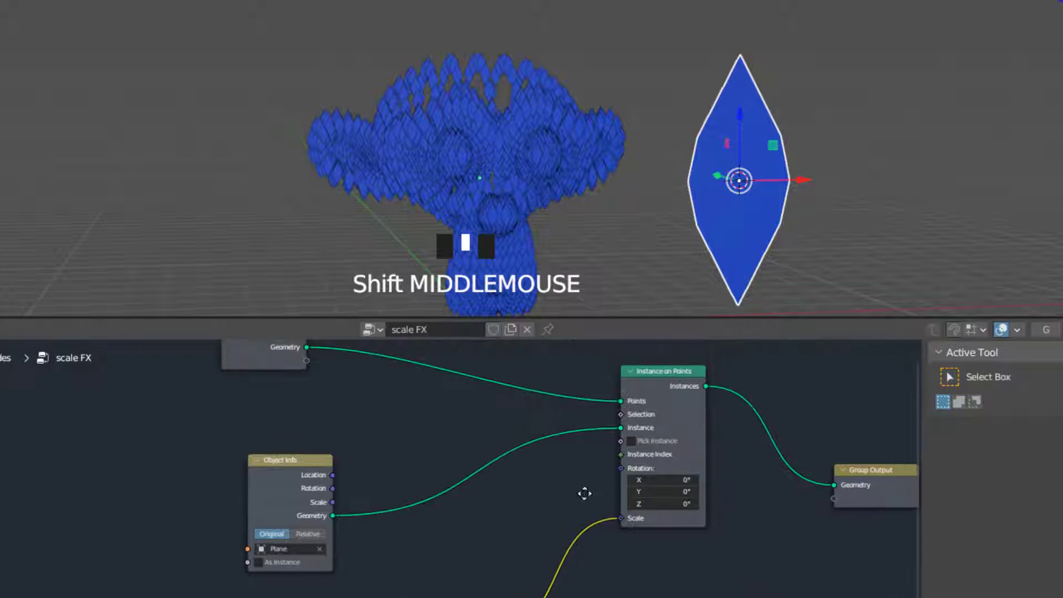
right_click_drag(685, 375, 723, 378)
middle_click_drag(710, 373, 671, 418)
middle_click_drag(582, 101, 446, 145)
scroll(677, 86, "down", 1)
scroll(583, 99, "down", 1)
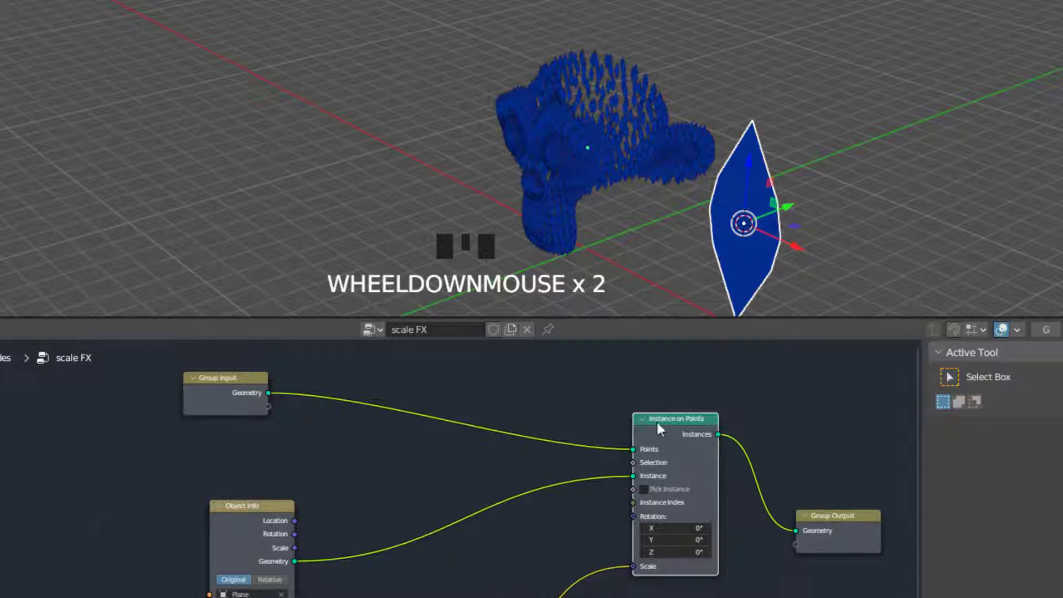
middle_click_drag(657, 423, 559, 443)
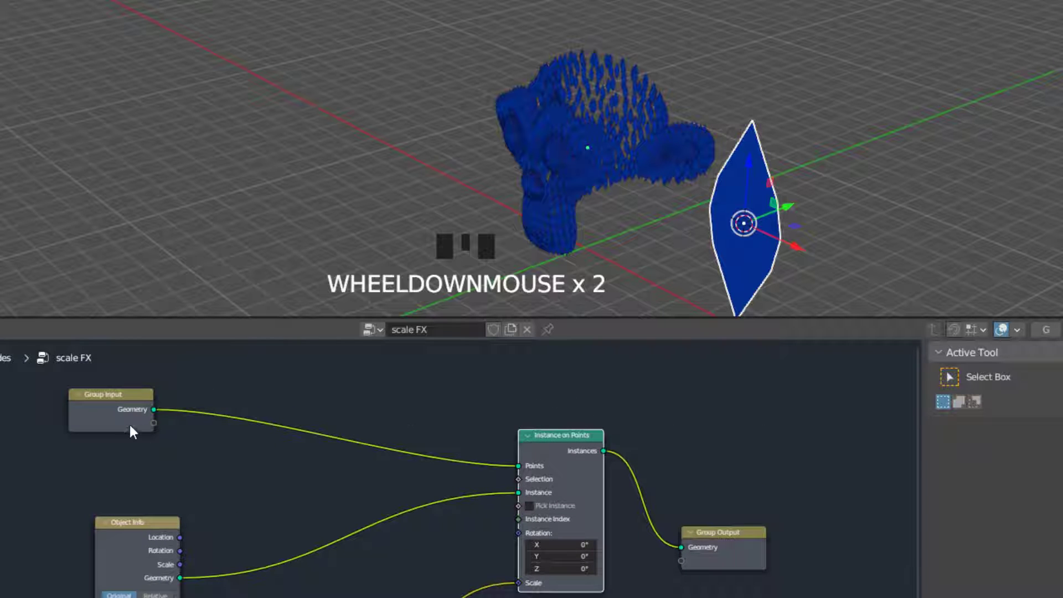
mouse_move(130, 424)
right_mouse_down()
mouse_move(86, 376)
mouse_move(134, 429)
right_mouse_up()
right_click_drag(572, 452, 513, 439)
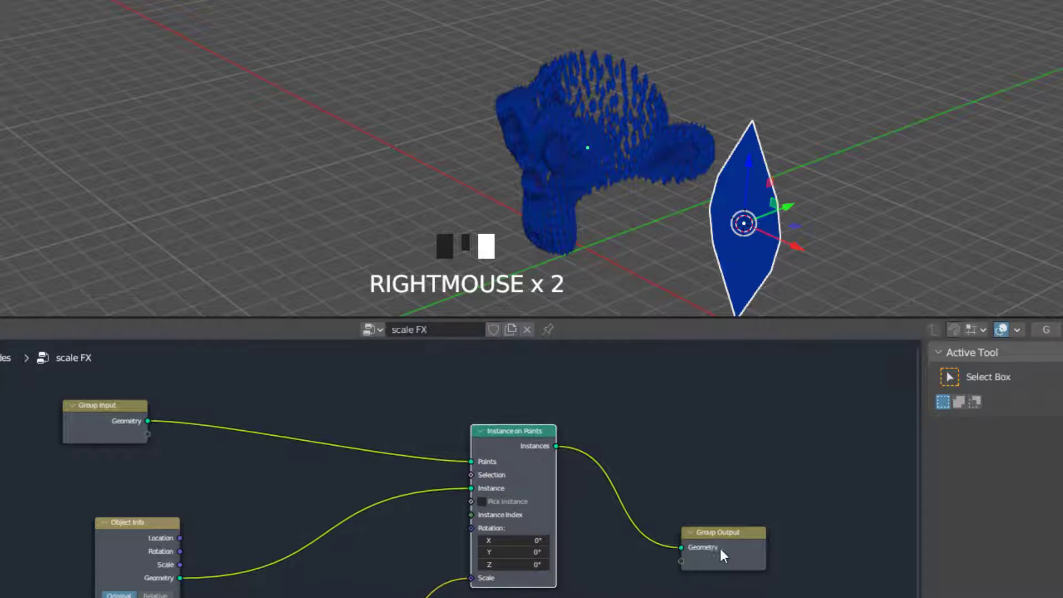
Insert a Join Geometry node between Instance on Points and Group Output, and link the Group Input geometry into it
right_click_drag(720, 550, 819, 523)
key("shift+a")
mouse_move(616, 348)
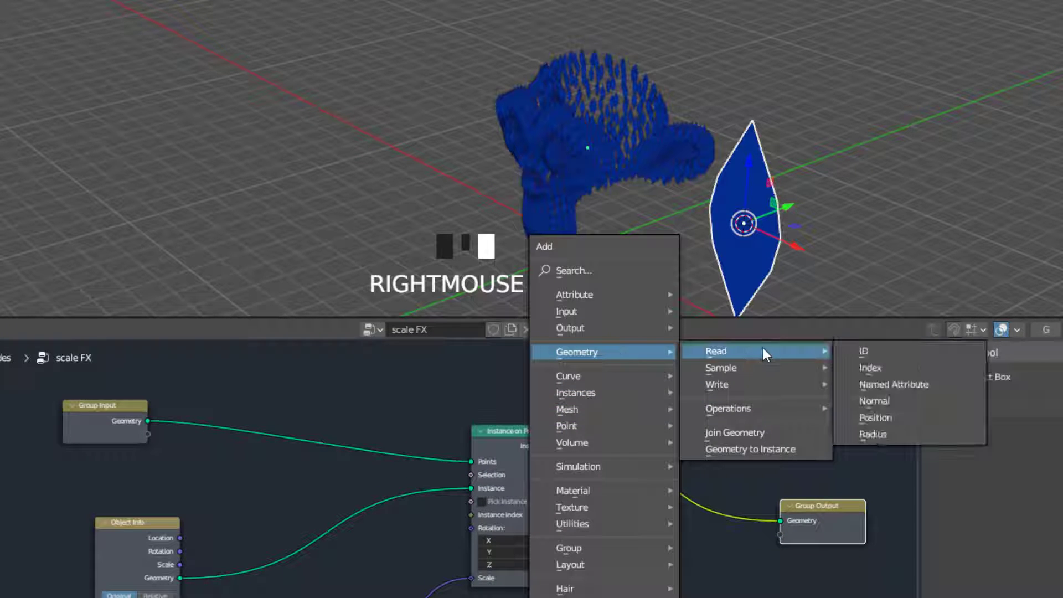
left_click(759, 437)
left_click(667, 453)
left_click_drag(666, 449, 699, 425)
left_click_drag(149, 421, 688, 455)
scroll(593, 194, "up", 3)
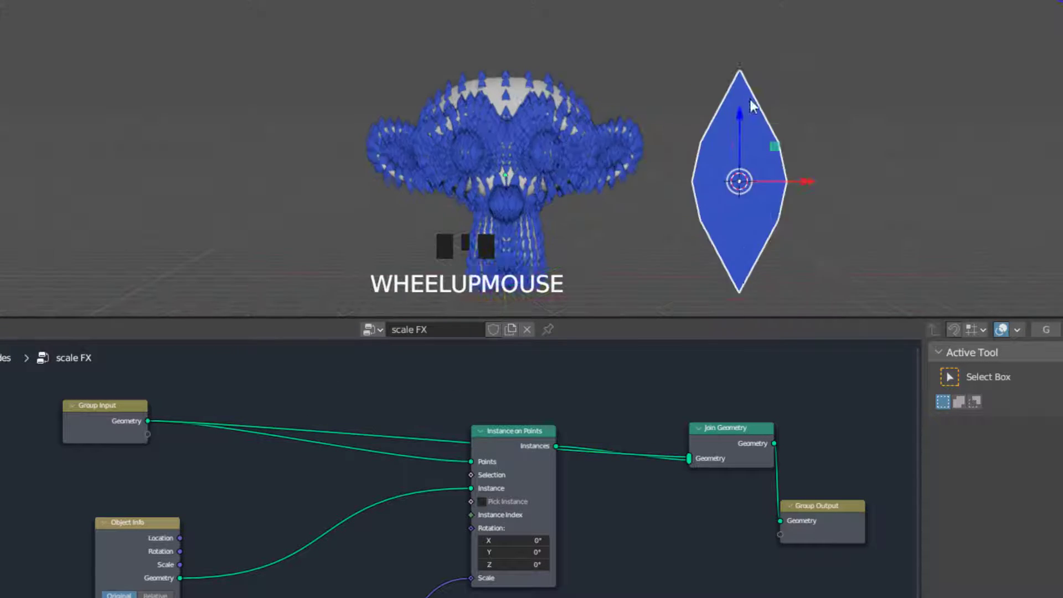
middle_click_drag(593, 194, 427, 202)
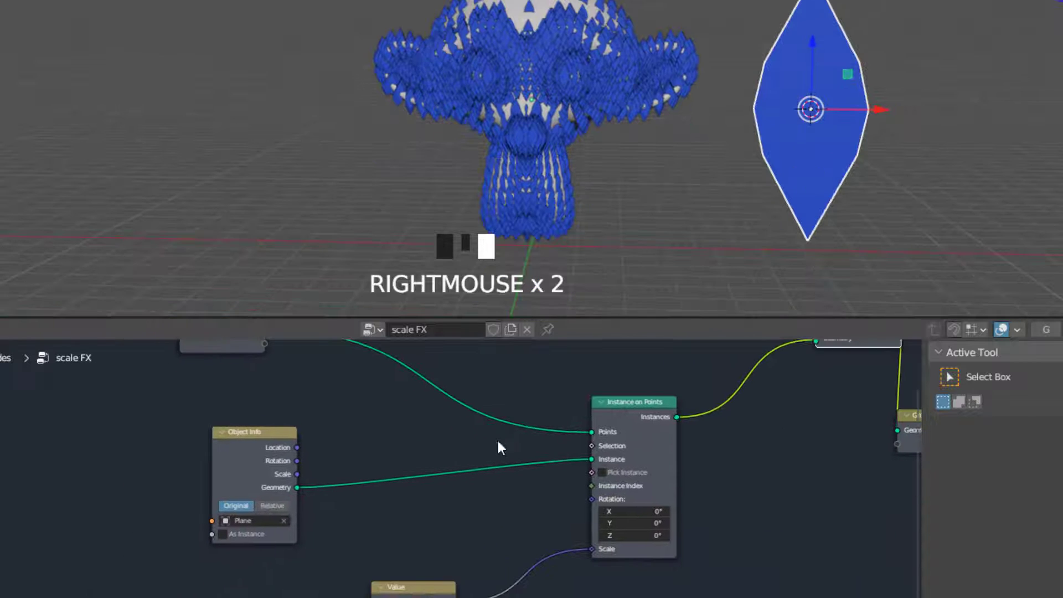
Move the Value and Object Info nodes closer to Instance on Points to free space below the Group Input
right_click_drag(400, 586, 398, 595)
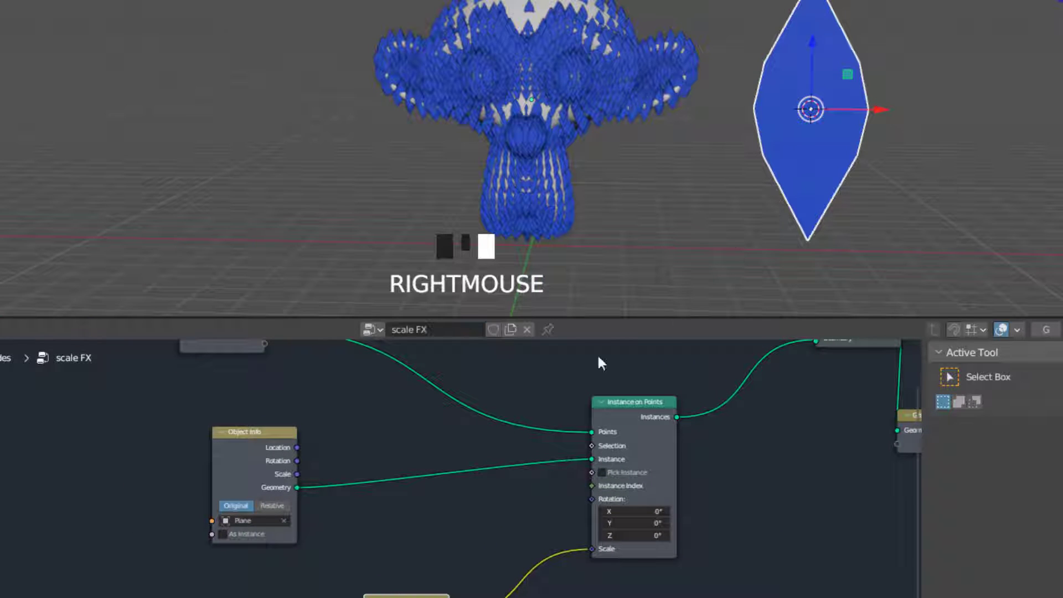
middle_click_drag(303, 571, 461, 553)
right_click_drag(434, 449, 569, 460)
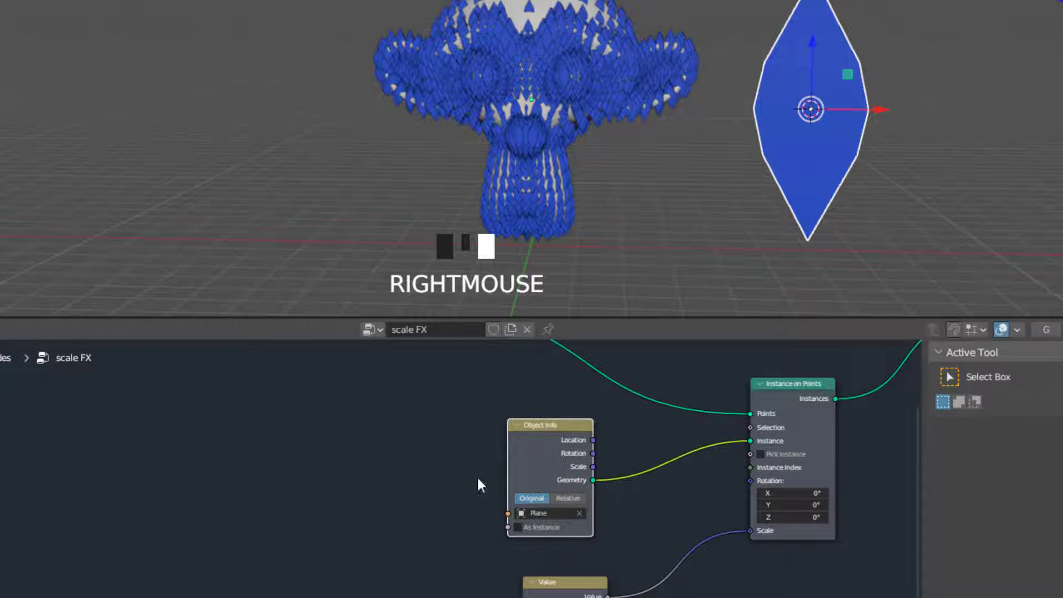
middle_click_drag(474, 477, 564, 501)
middle_click_drag(642, 427, 520, 458)
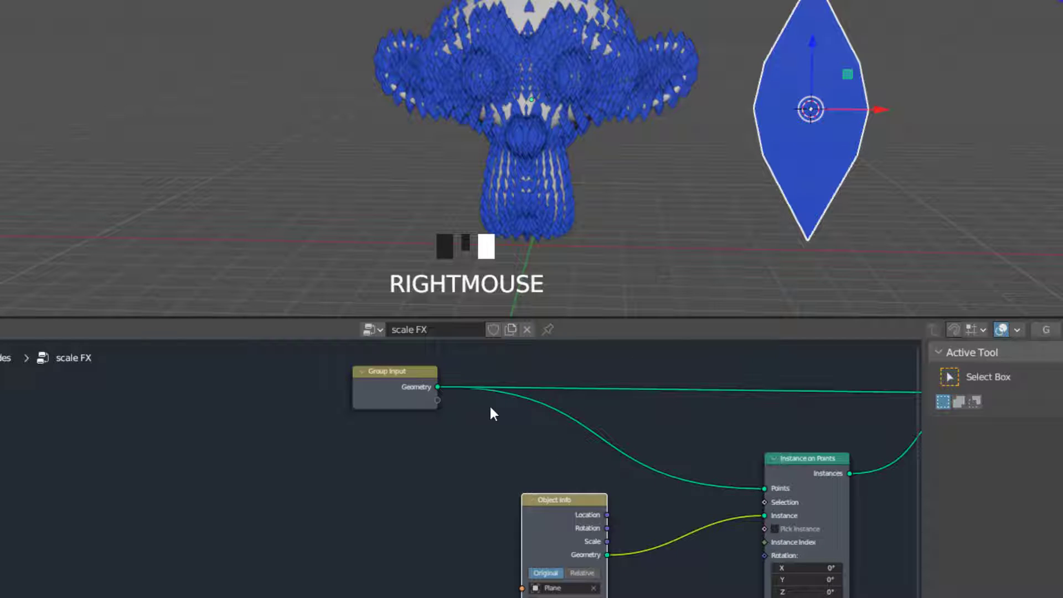
middle_click_drag(475, 427, 470, 410)
Add a Named Attribute node below the Group Input and, with the monkey head selected, open its list of attribute names
key("shift+a")
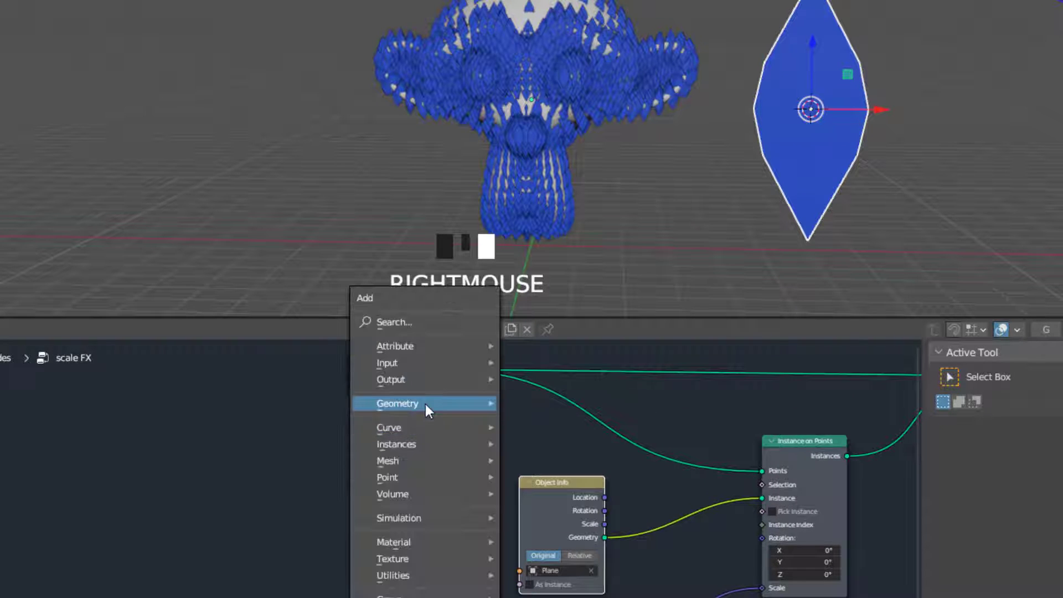
mouse_move(426, 404)
mouse_move(562, 402)
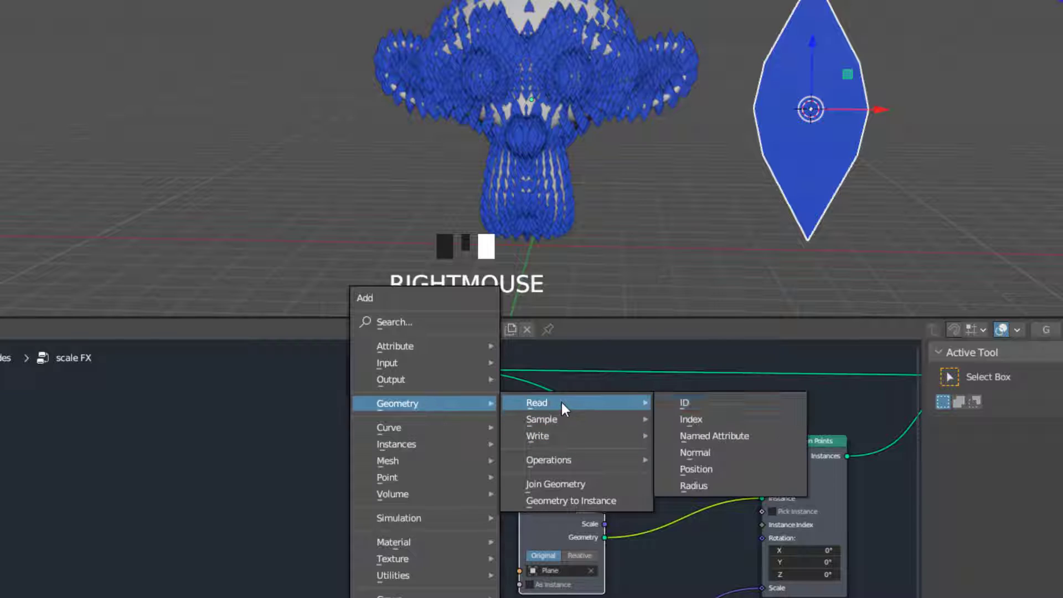
left_click(739, 436)
left_click(403, 503)
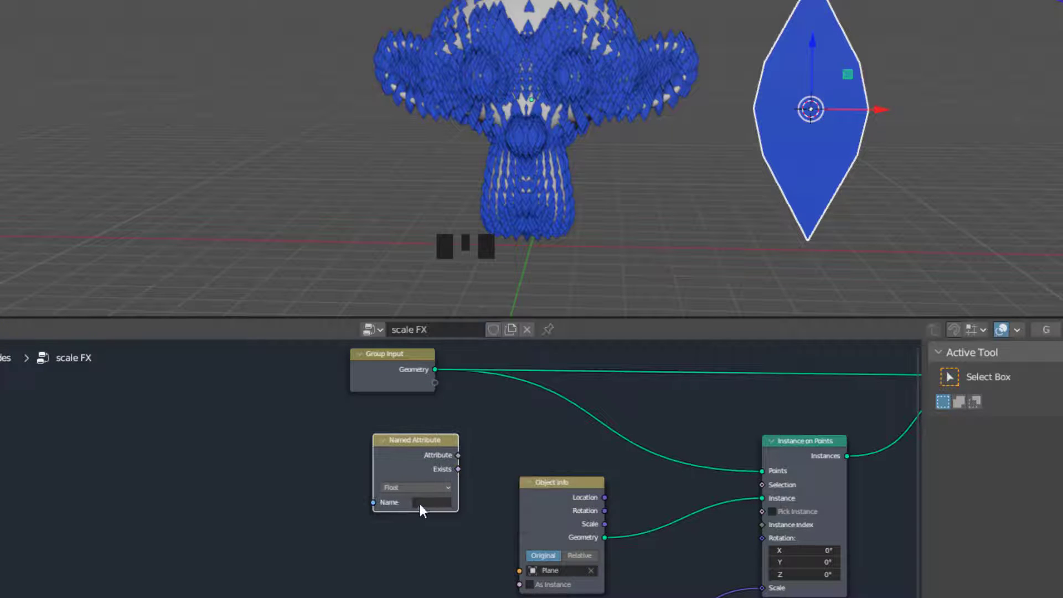
right_click(523, 29)
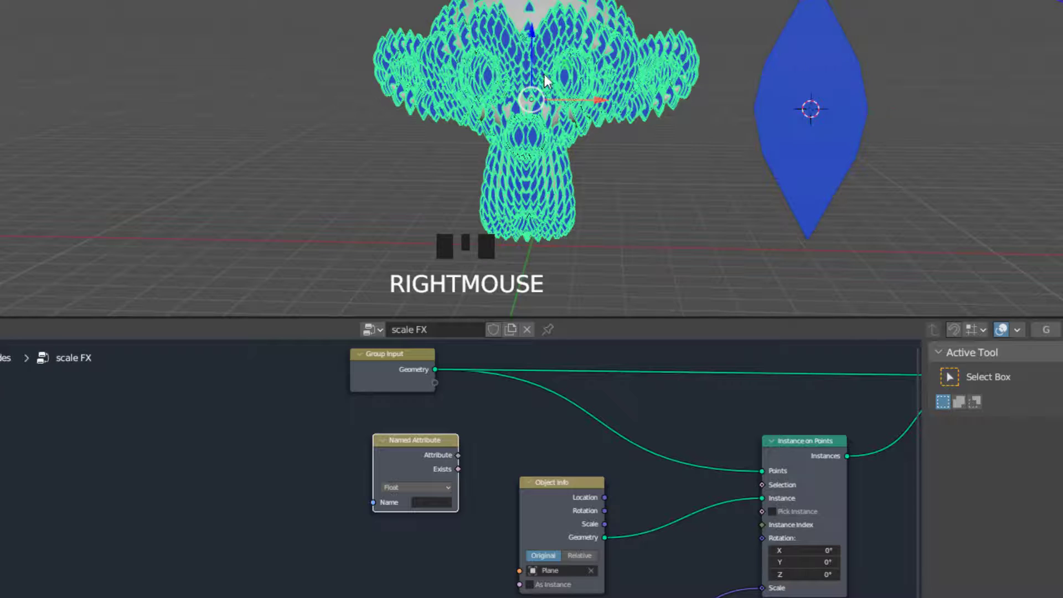
left_click(433, 502)
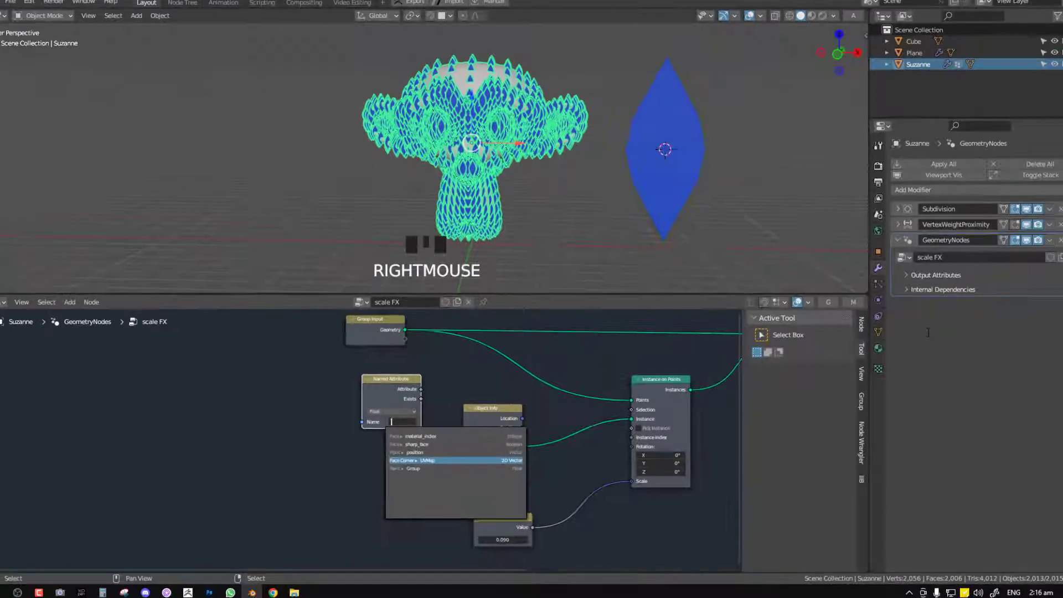
Rename the monkey head's vertex group as mask
left_click(860, 340)
left_click(860, 341)
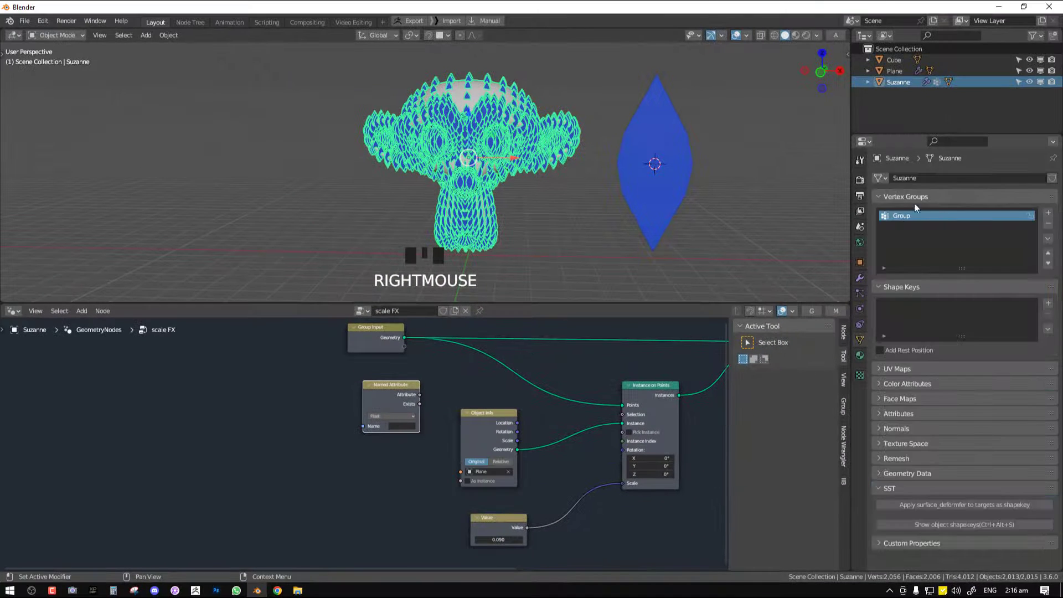
double_click(921, 218)
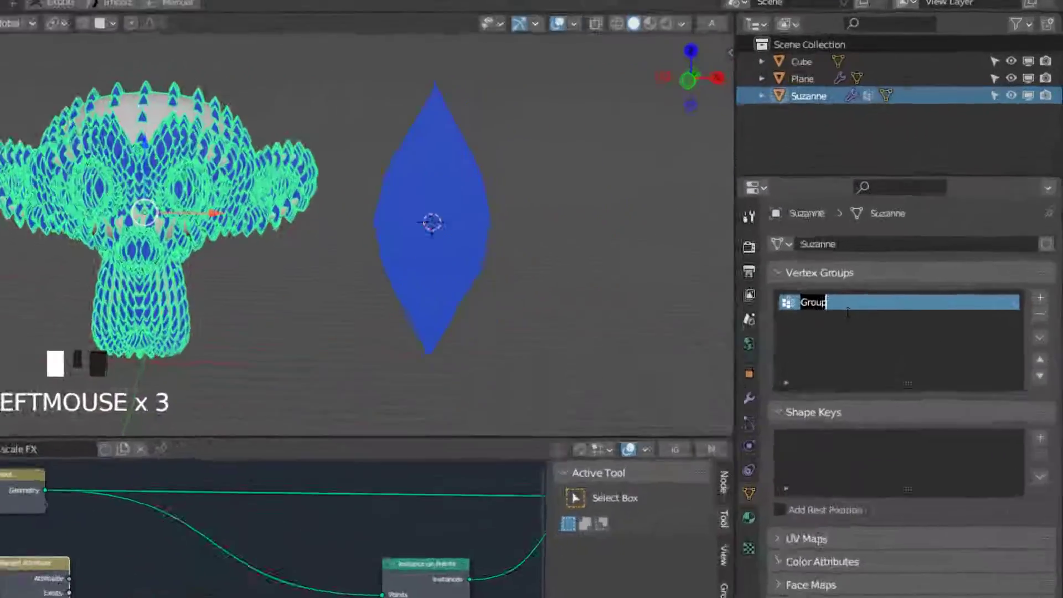
type("mask")
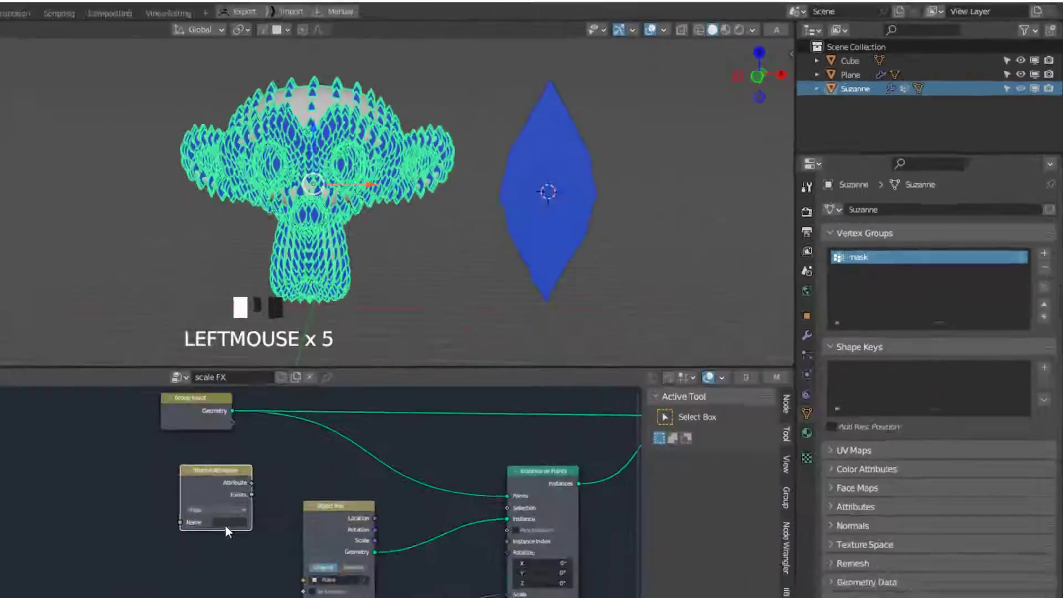
Set the Named Attribute node to the mask attribute with data type Color, and place it directly below the Group Input
left_click(226, 524)
left_click(225, 369)
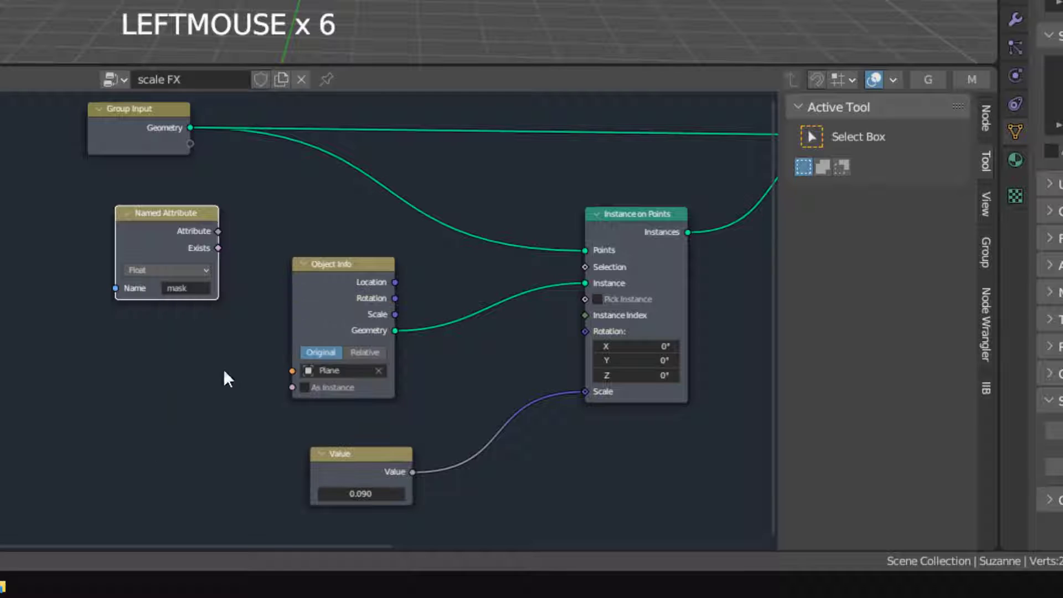
left_click_drag(172, 239, 145, 214)
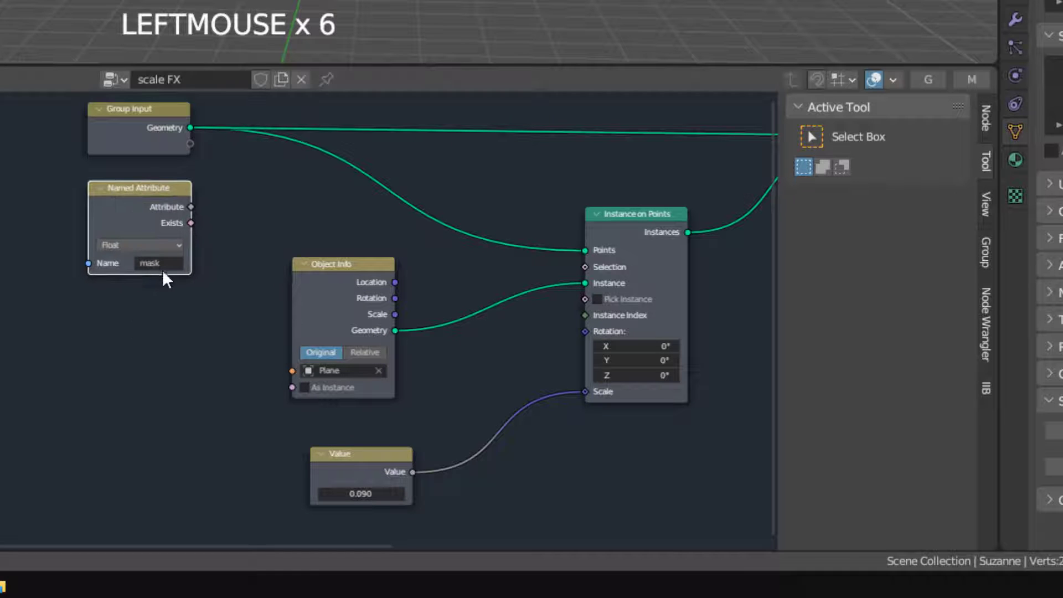
left_click(124, 245)
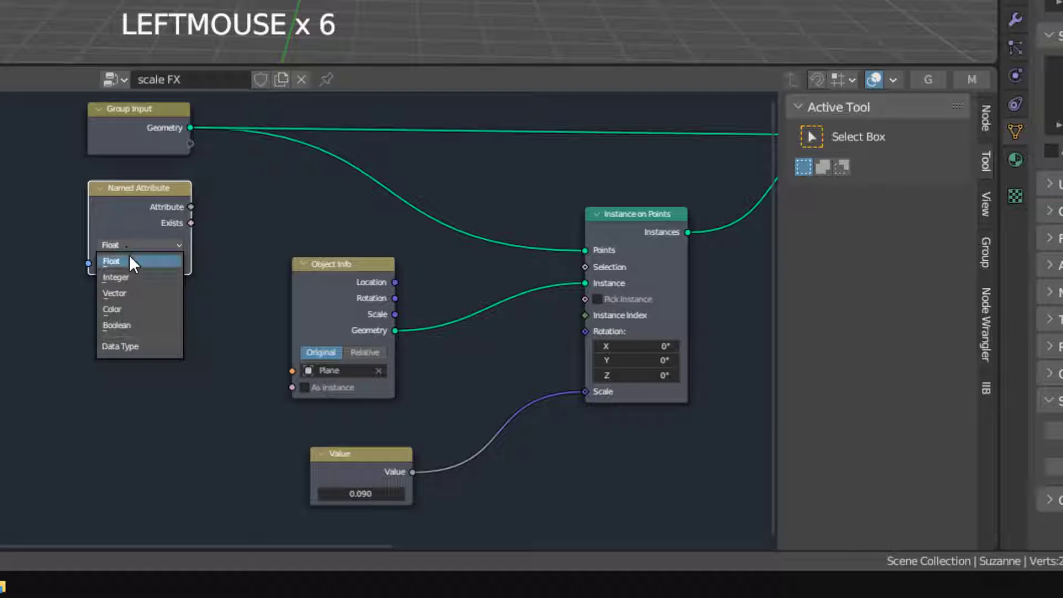
left_click(139, 309)
Move the Object Info node down and link the Named Attribute's Attribute output to the Selection input of Instance on Points
left_click_drag(351, 262, 342, 305)
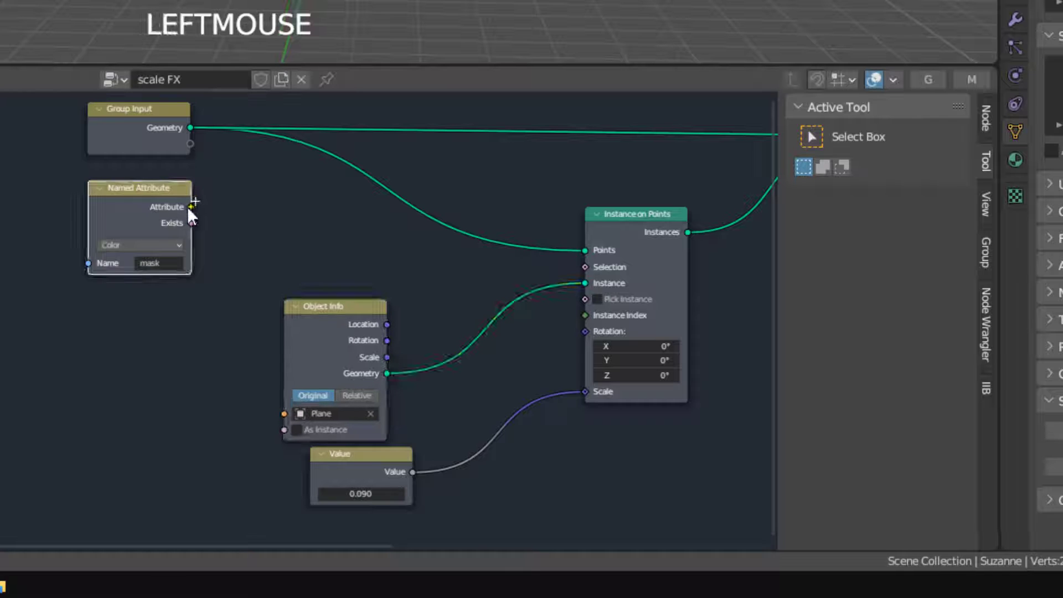
left_click_drag(411, 237, 588, 267)
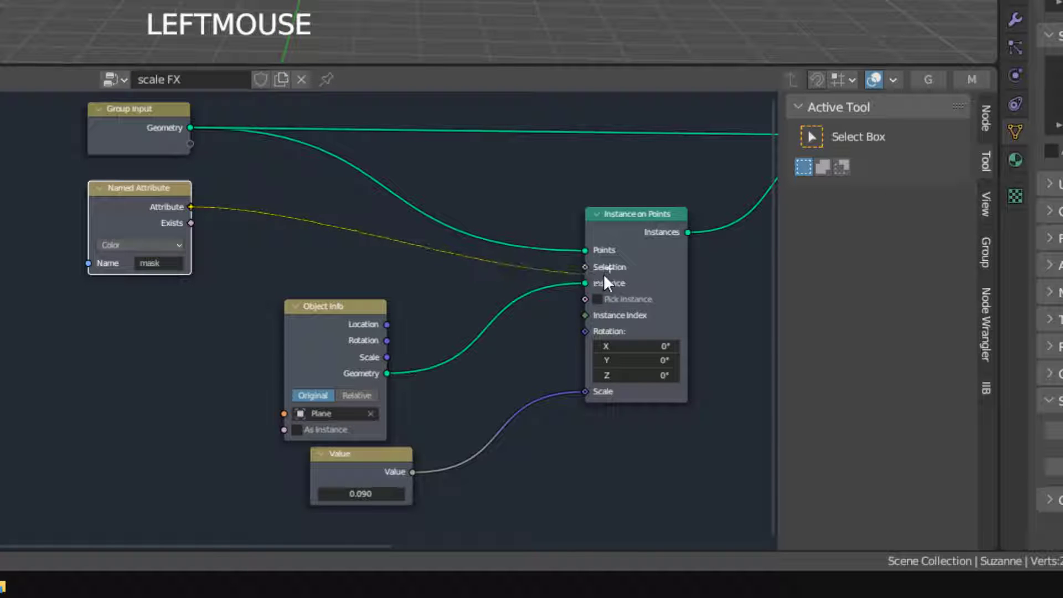
right_click(645, 207)
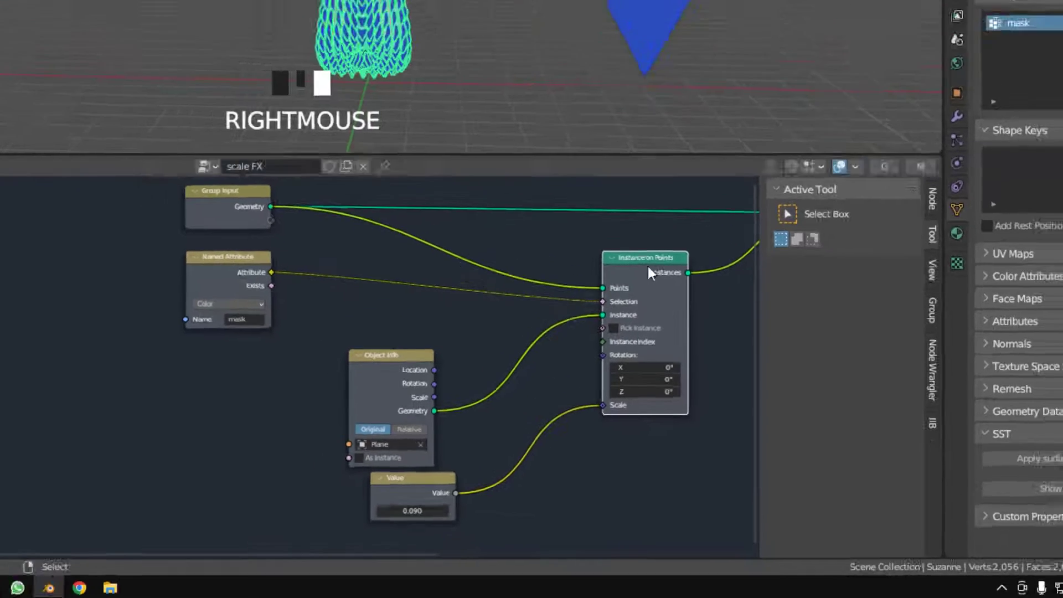
Lower the cube over the top of the monkey head, and set the head's Vertex Weight Proximity vertex group to mask
scroll(539, 164, "down", 5)
middle_click_drag(539, 164, 513, 214, "shift")
right_click(475, 130)
scroll(475, 131, "down", 1)
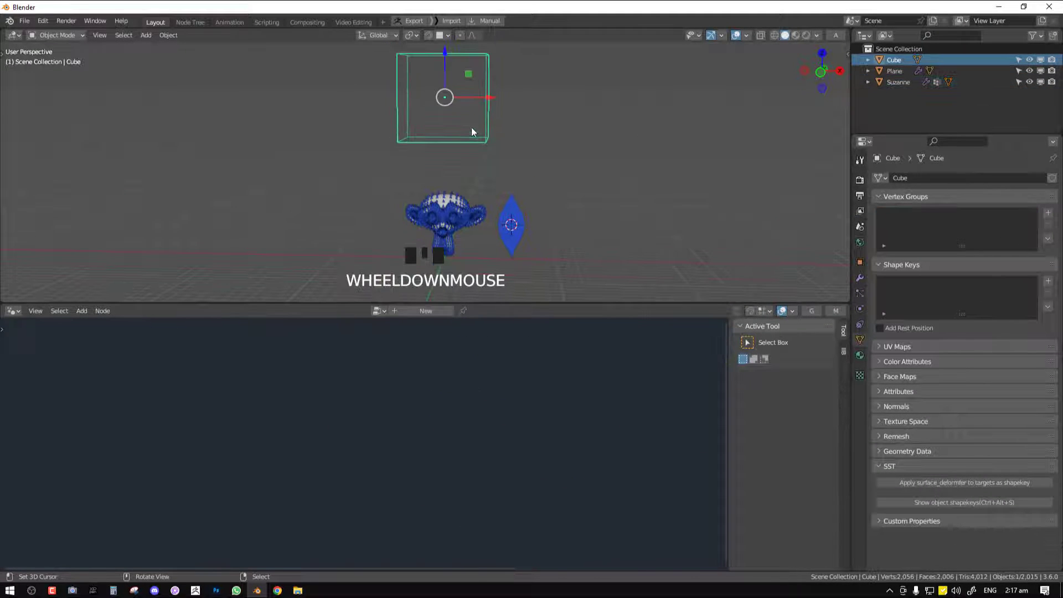
left_click_drag(446, 72, 446, 166)
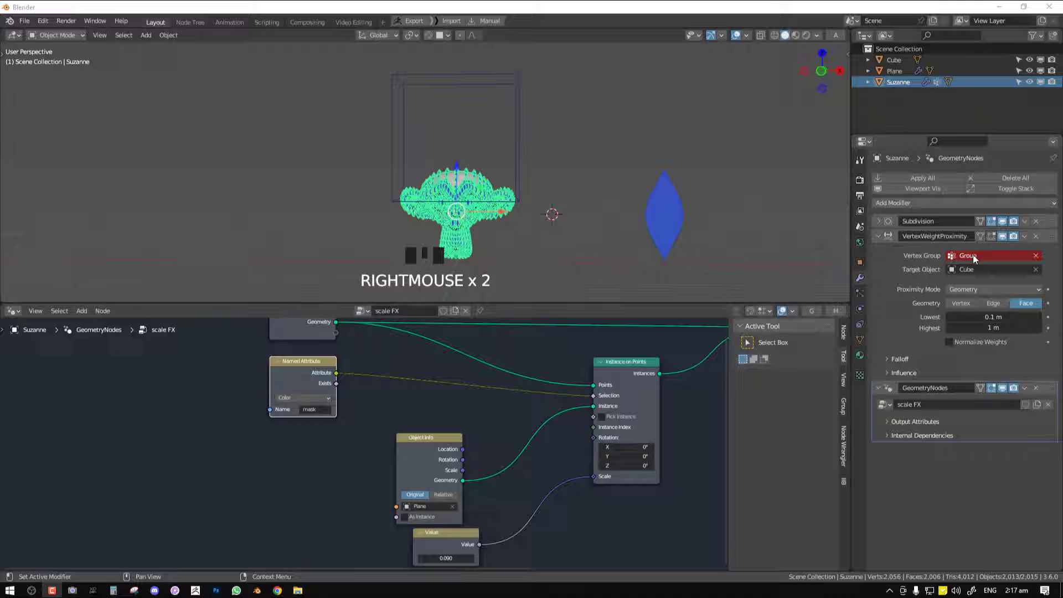
left_click(975, 258)
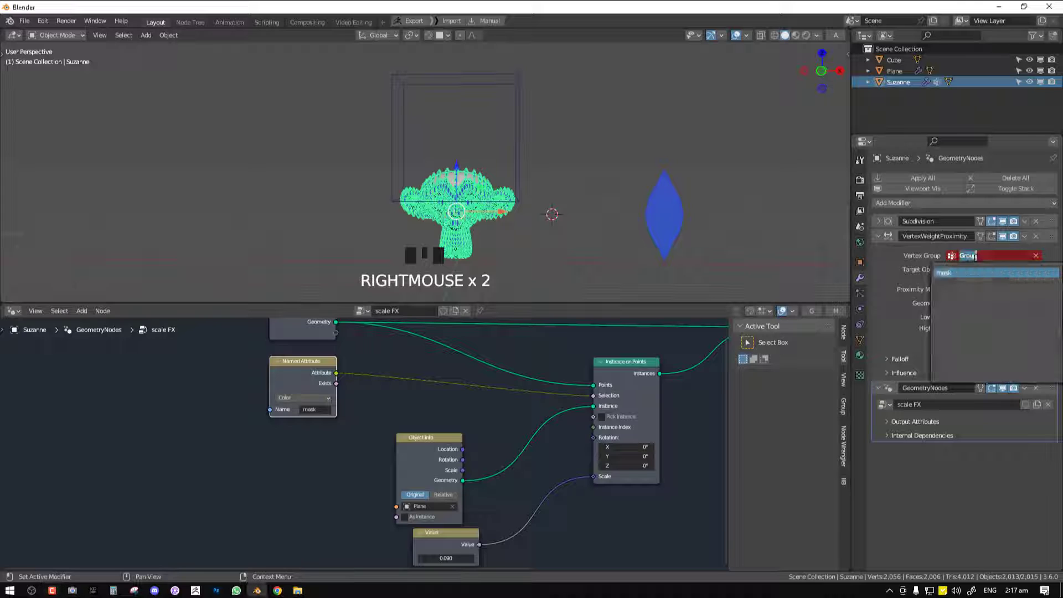
left_click(963, 273)
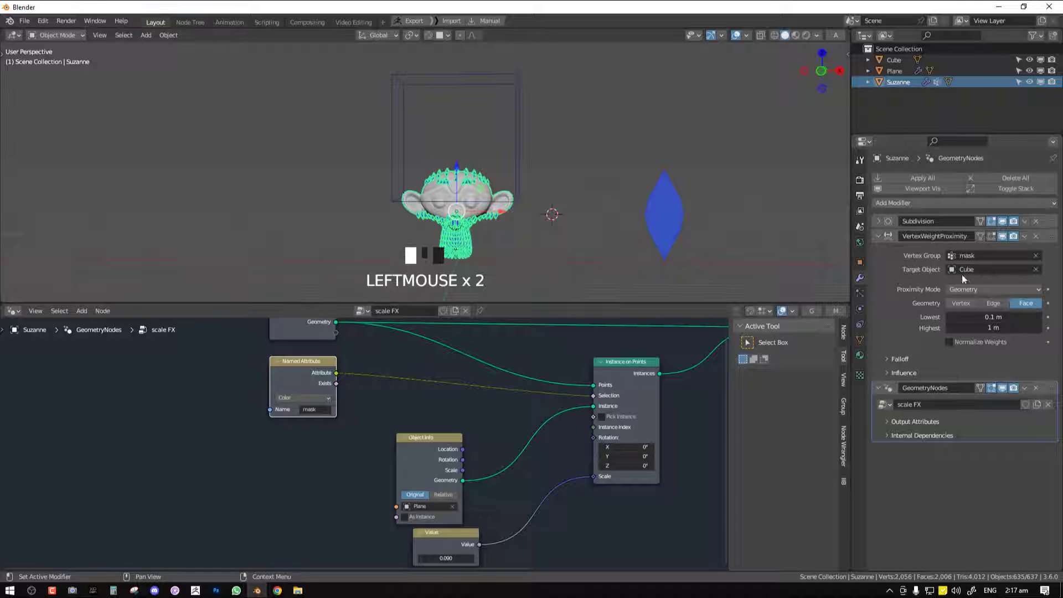
Enlarge the cube and reposition it along Z so its lower face sits across the top of the monkey head
right_click(516, 171)
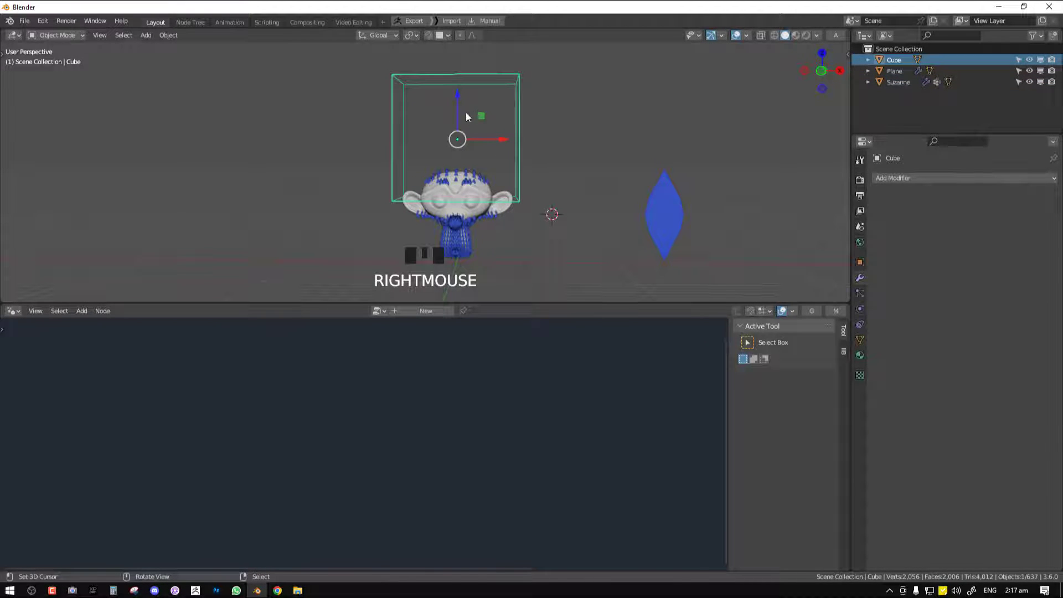
left_click_drag(465, 114, 476, 75)
key("s")
left_click(548, 123)
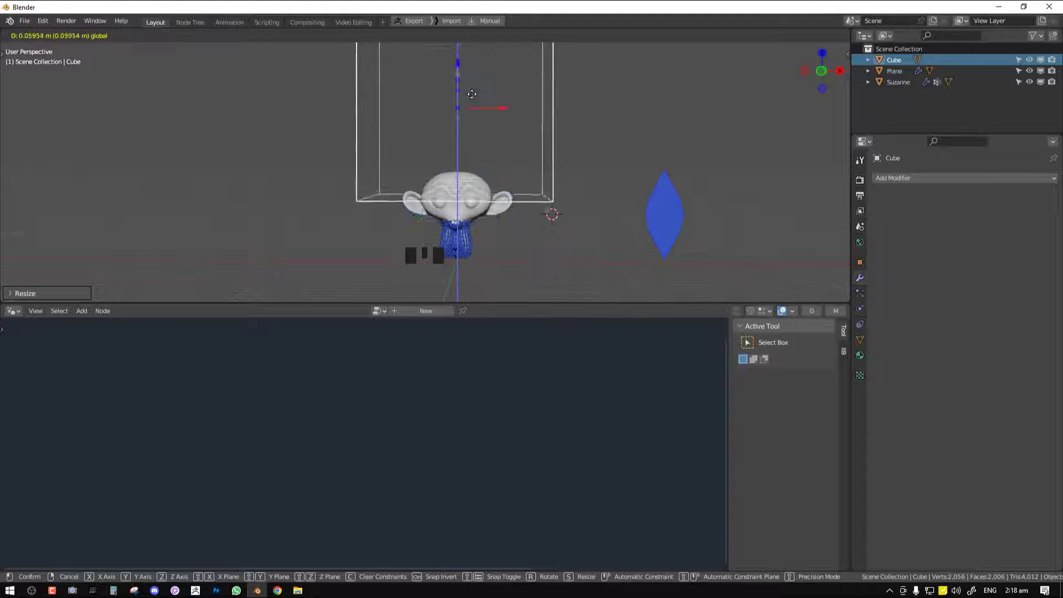
left_click(459, 94)
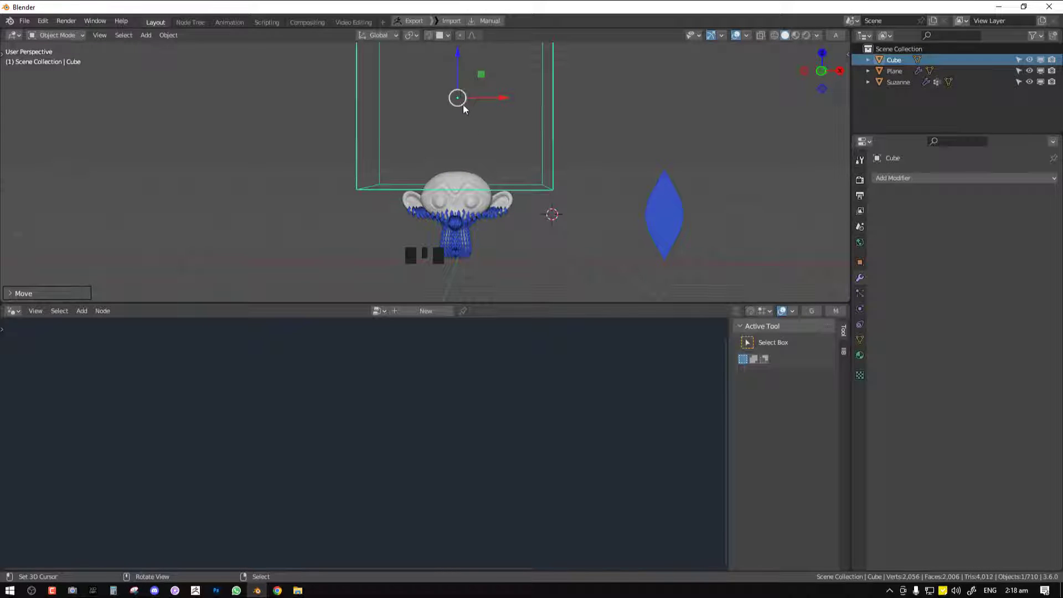
In the monkey head's node tree, insert a Color Ramp node between Named Attribute and the Selection input of Instance on Points
right_click(453, 217)
middle_click_drag(410, 394, 441, 392)
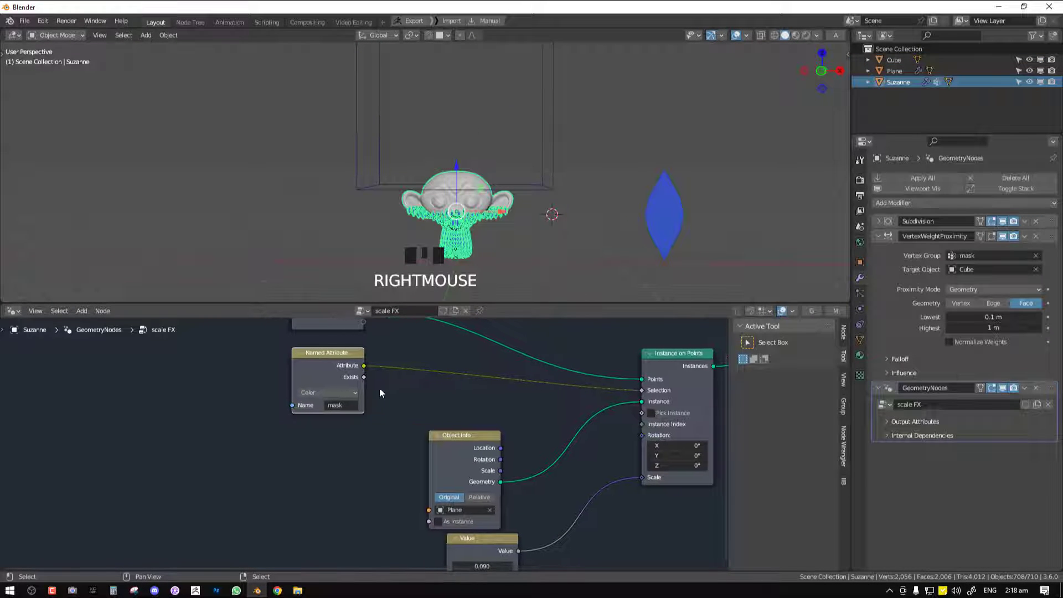
key("g")
left_click(350, 395)
key("shift+a")
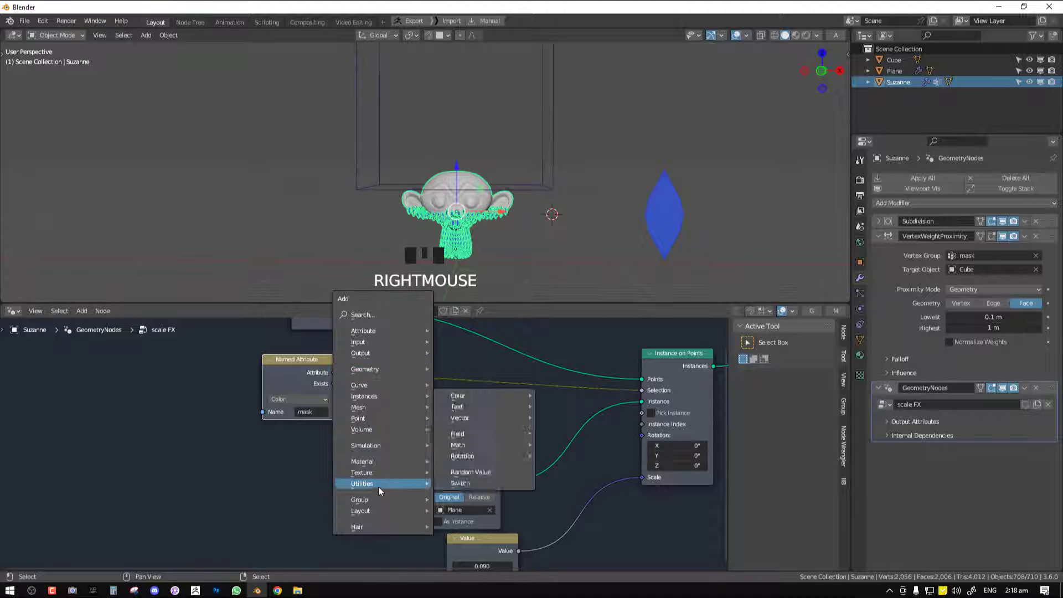
mouse_move(424, 477)
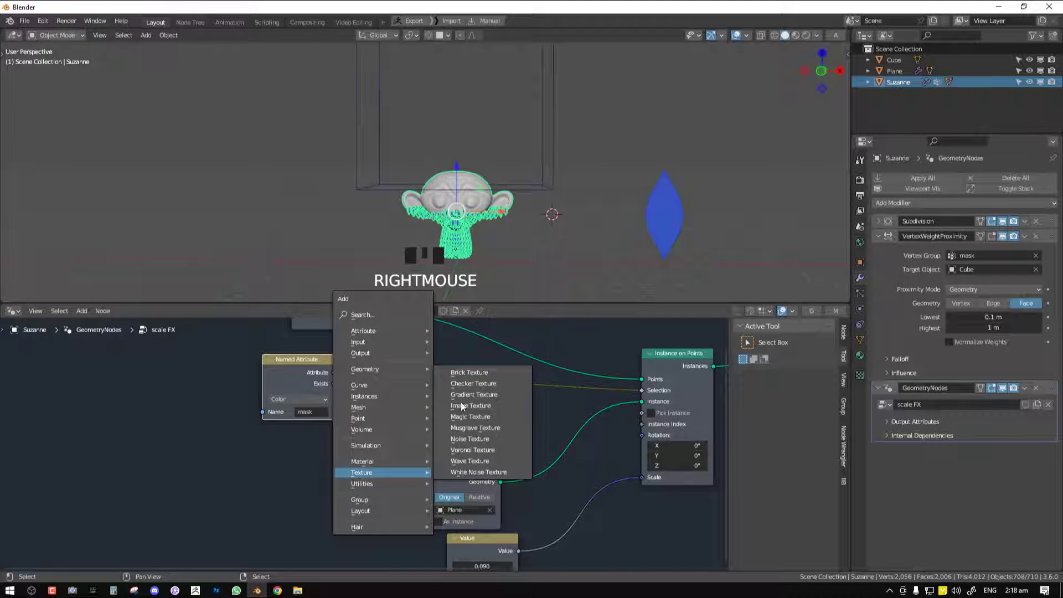
mouse_move(485, 398)
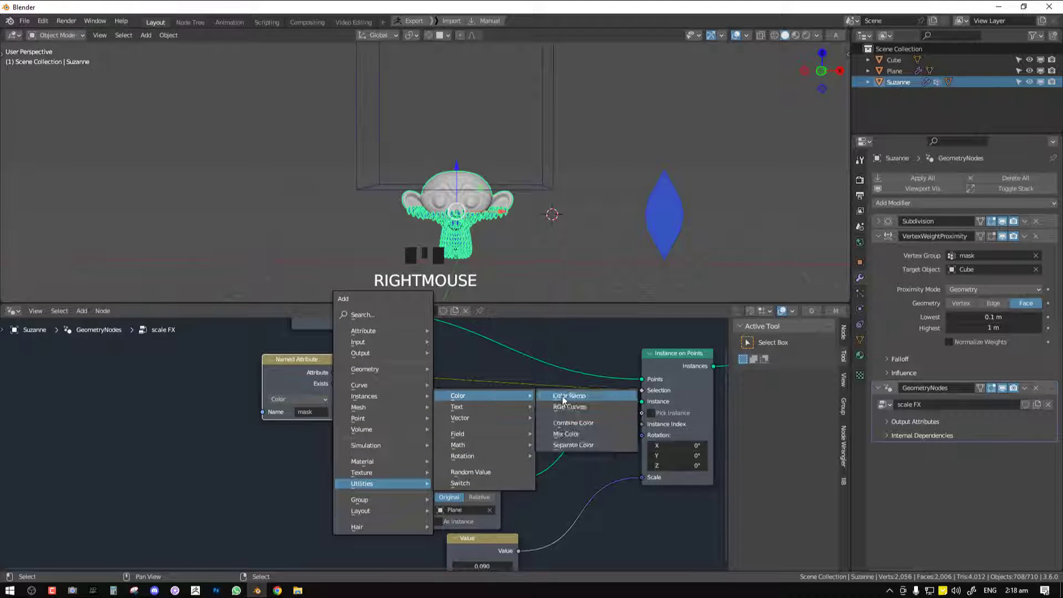
left_click(576, 397)
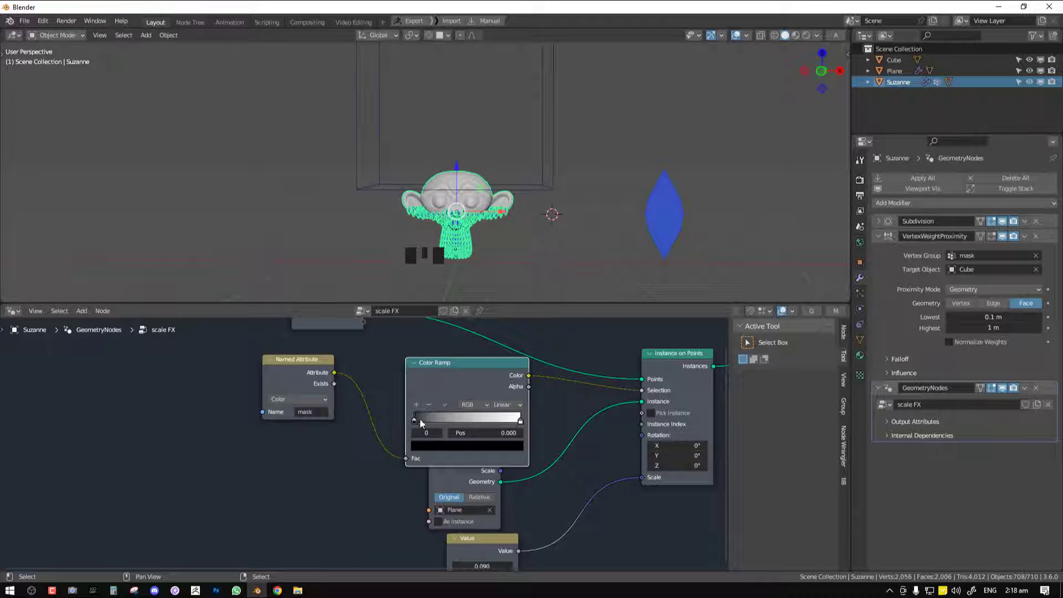
Reorder the color ramp to run white to black with both stops near the start, and lower the proximity modifier's Lowest to 0.01 m
left_click_drag(420, 424, 382, 422)
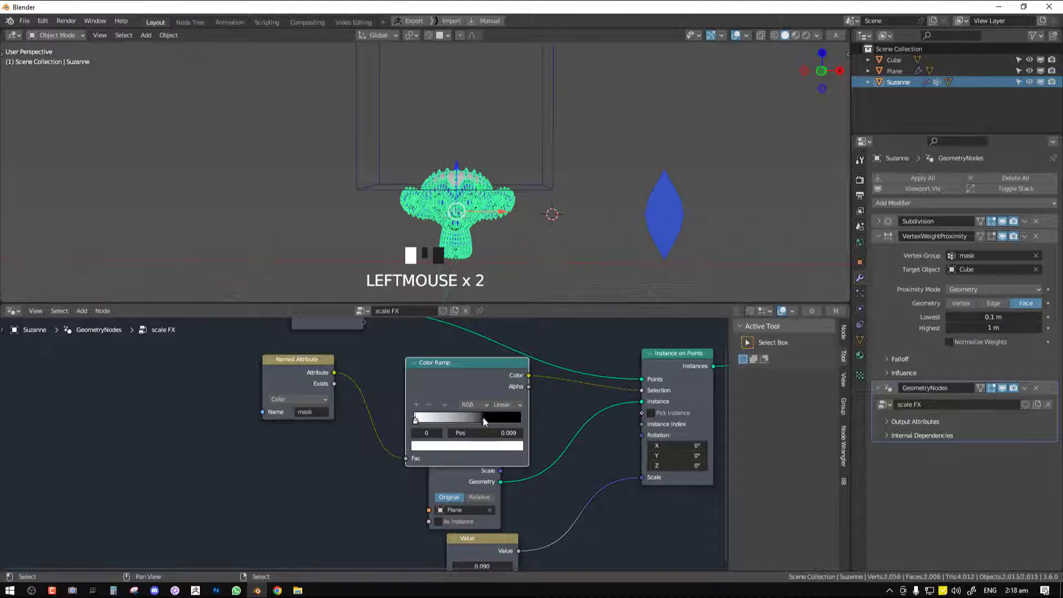
left_click_drag(483, 422, 425, 419)
left_click_drag(995, 318, 986, 317, "shift")
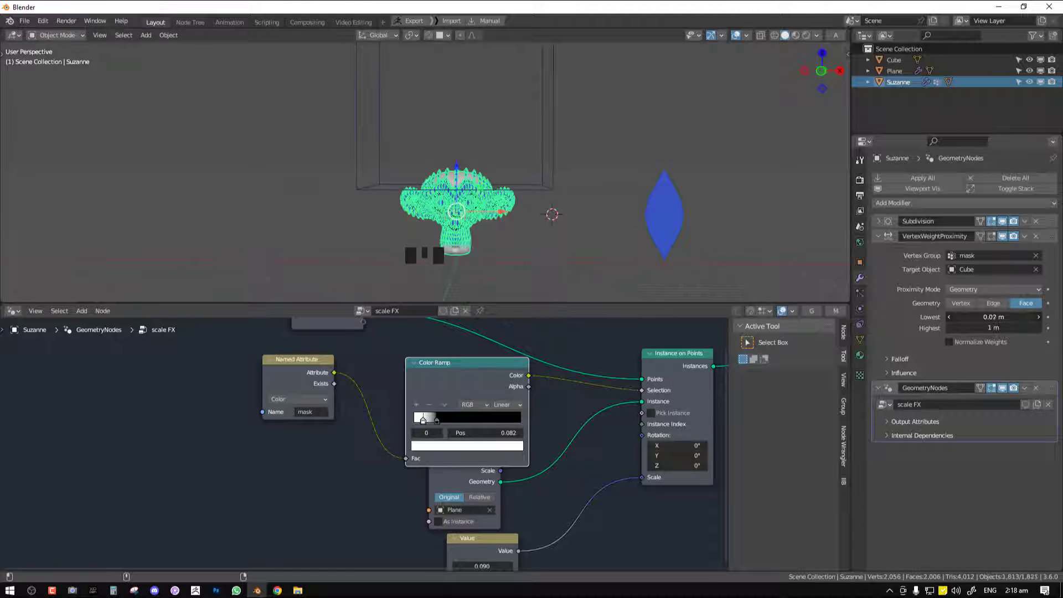
Form a narrow white band on the color ramp between two black stops, adding a third black stop at position 0.186
mouse_move(437, 419)
left_mouse_down()
mouse_move(462, 421)
mouse_move(417, 425)
left_mouse_up()
left_click(439, 421)
left_click(449, 446)
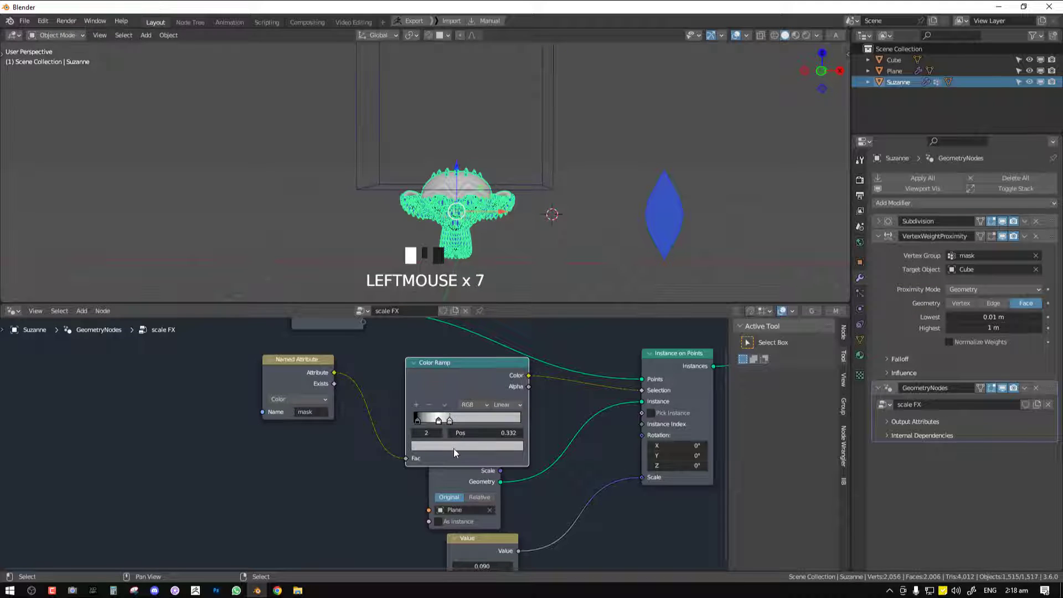
left_click(453, 446)
left_click_drag(500, 335, 499, 378)
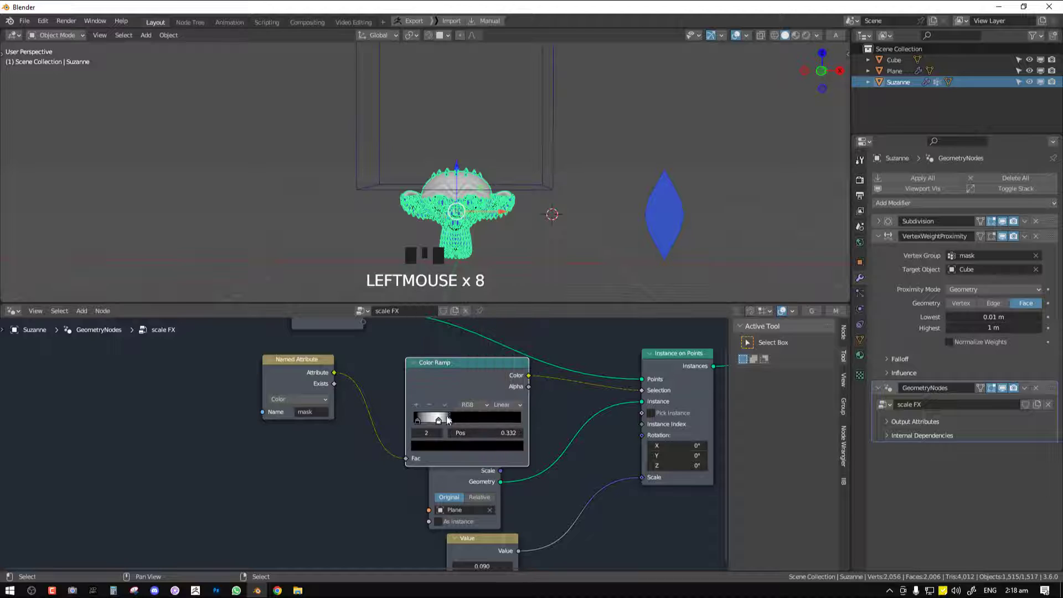
left_click(432, 422)
left_click_drag(419, 421, 434, 424)
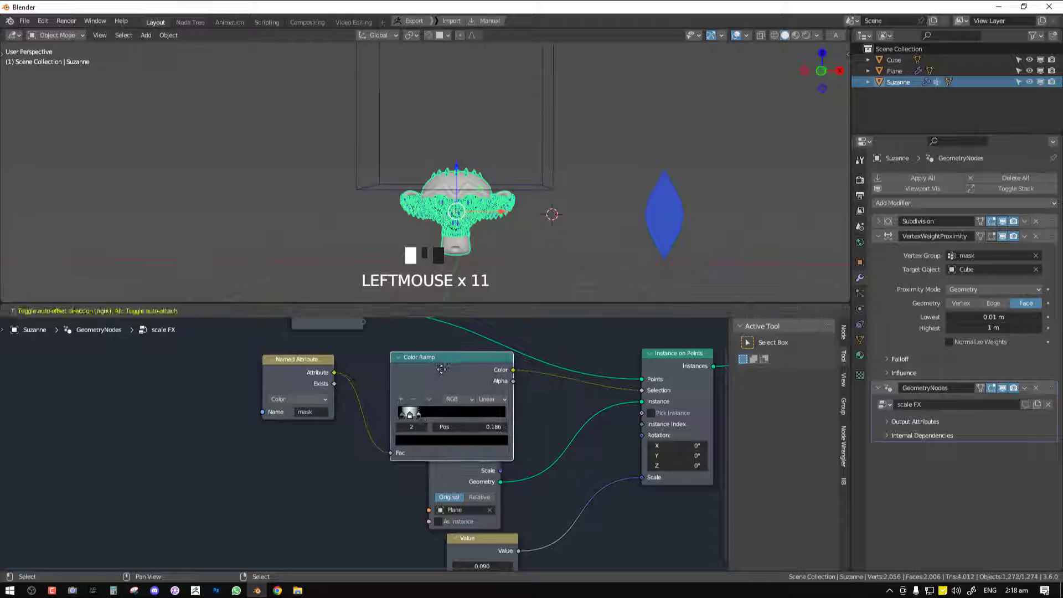
Adjust the monkey head's Vertex Weight Proximity distances to Lowest 0.06 m and Highest 0.58 m
right_click(538, 183)
right_click(539, 185)
right_click(465, 220)
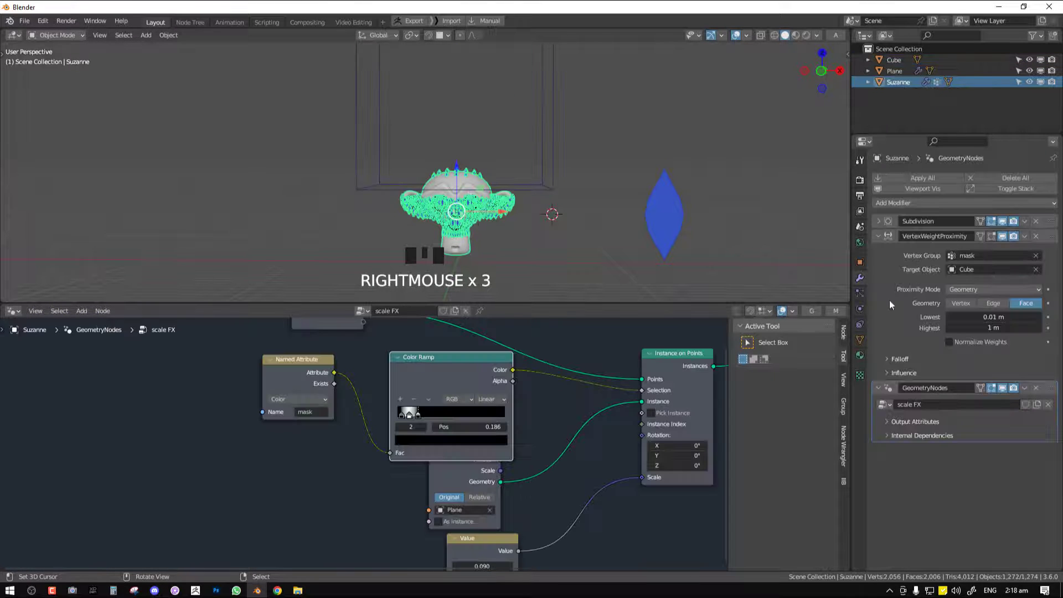
mouse_move(986, 327)
left_mouse_down("shift")
mouse_move(955, 326)
mouse_move(1001, 317)
left_mouse_up("shift")
middle_click_drag(551, 221, 520, 217)
key("KP_1")
scroll(543, 221, "down", 1)
Widen the color ramp's white band by moving the last black stop to position 0.459, and set the modifier's Highest to 0.28 m
left_click_drag(418, 415, 426, 416)
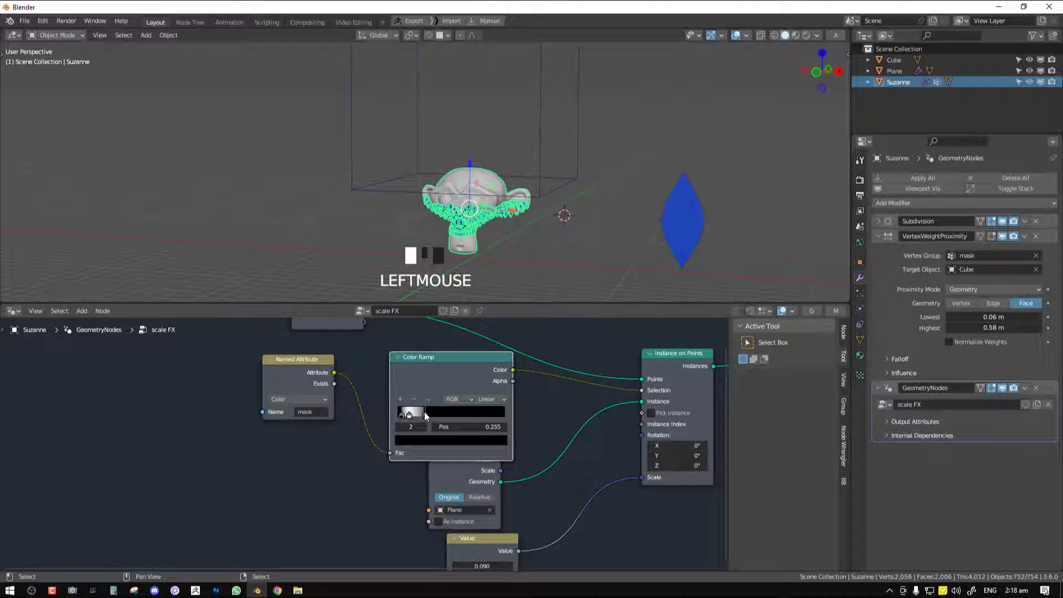
left_click(415, 413)
scroll(513, 242, "up", 3)
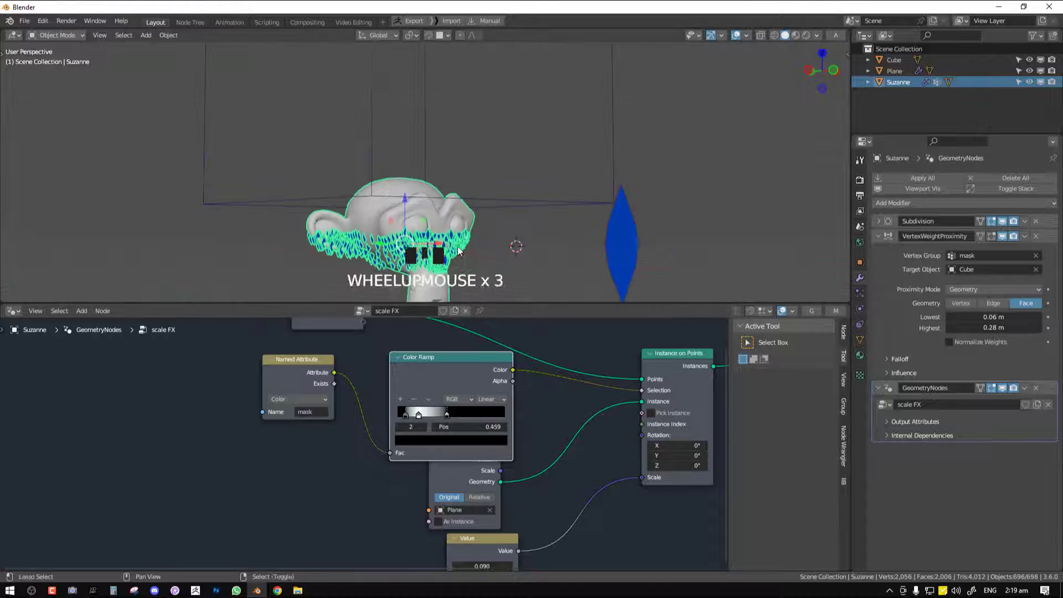
scroll(506, 171, "down", 2)
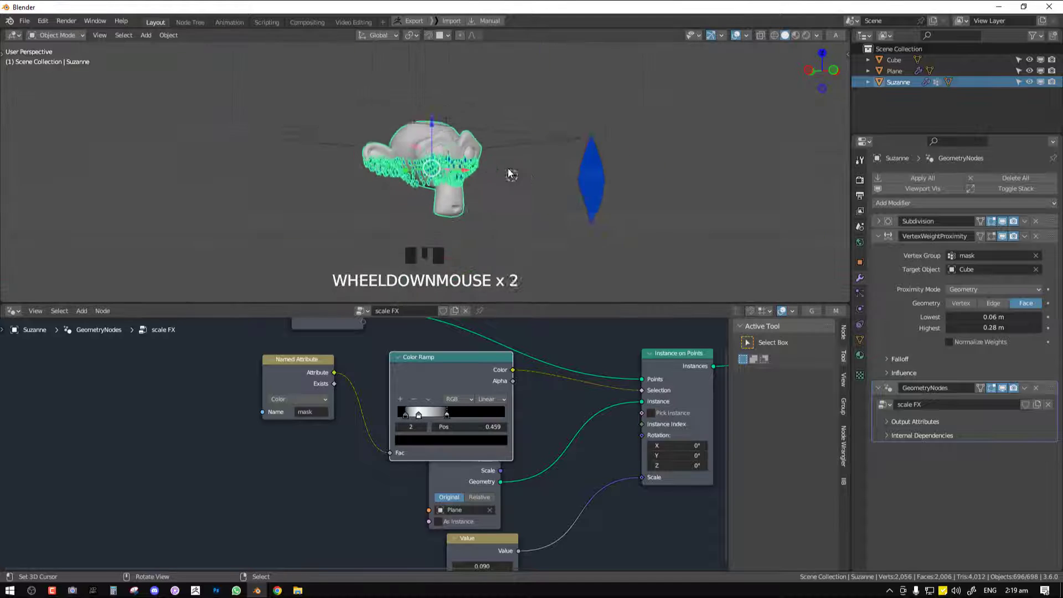
In front view, lower the cube along Z over the monkey head to test how the band of scales travels
key("KP_1")
right_click(533, 131)
right_click(527, 138)
middle_click_drag(527, 137, 547, 220, "shift")
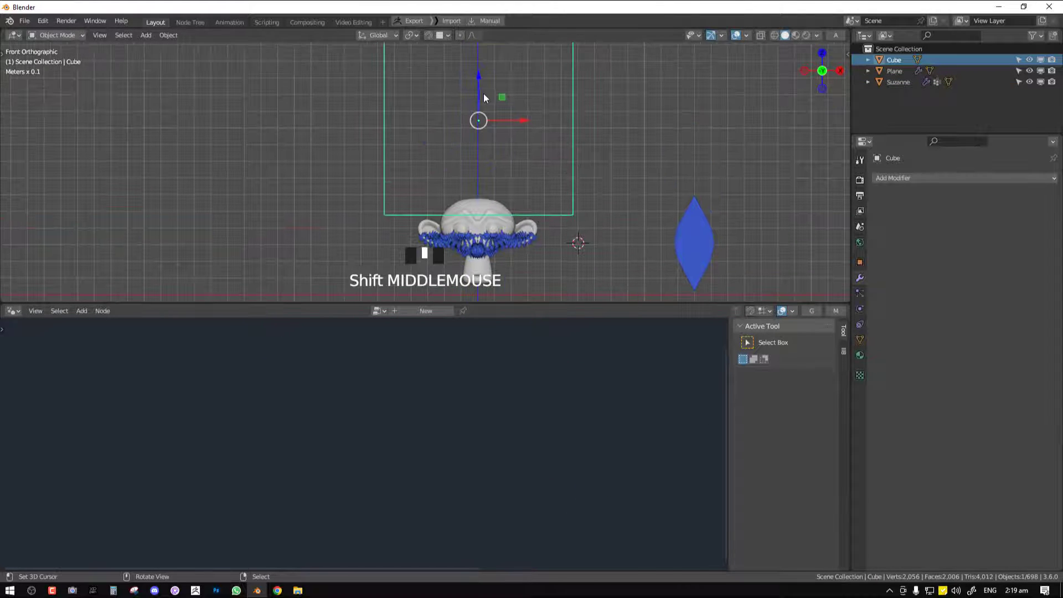
left_click_drag(483, 94, 484, 109)
left_click_drag(484, 109, 484, 125)
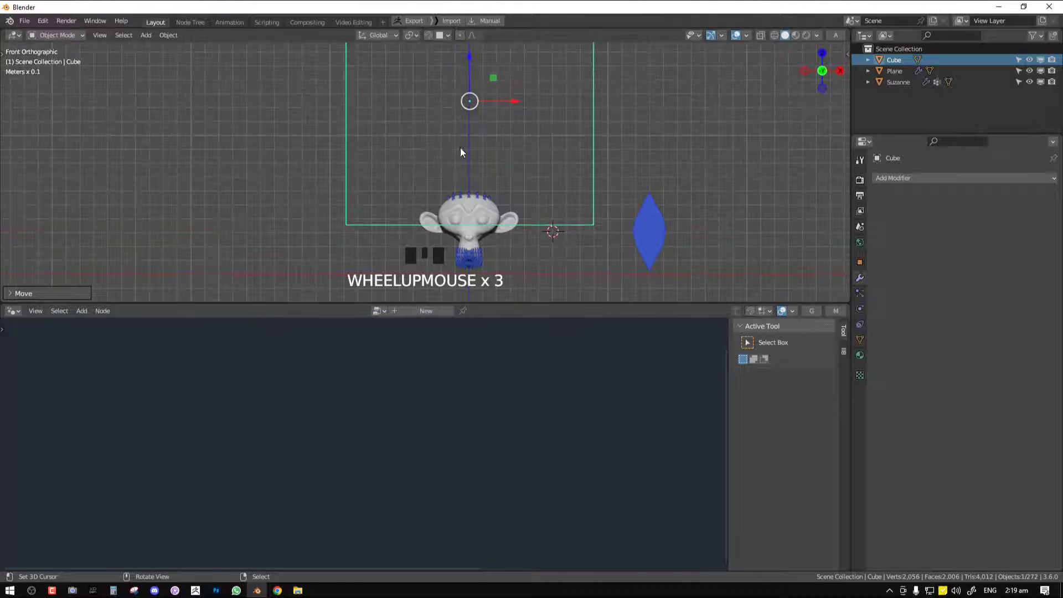
left_click_drag(469, 63, 469, 72)
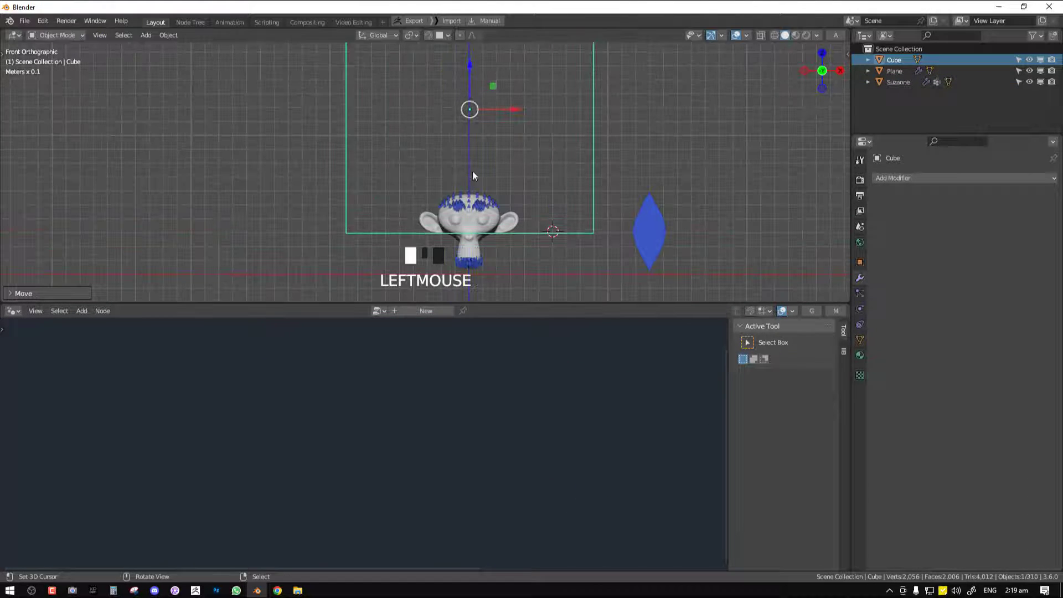
Select the monkey head and narrow the color ramp's white band, shifting the first black stop inward and the last to position 0.441
right_click(480, 197)
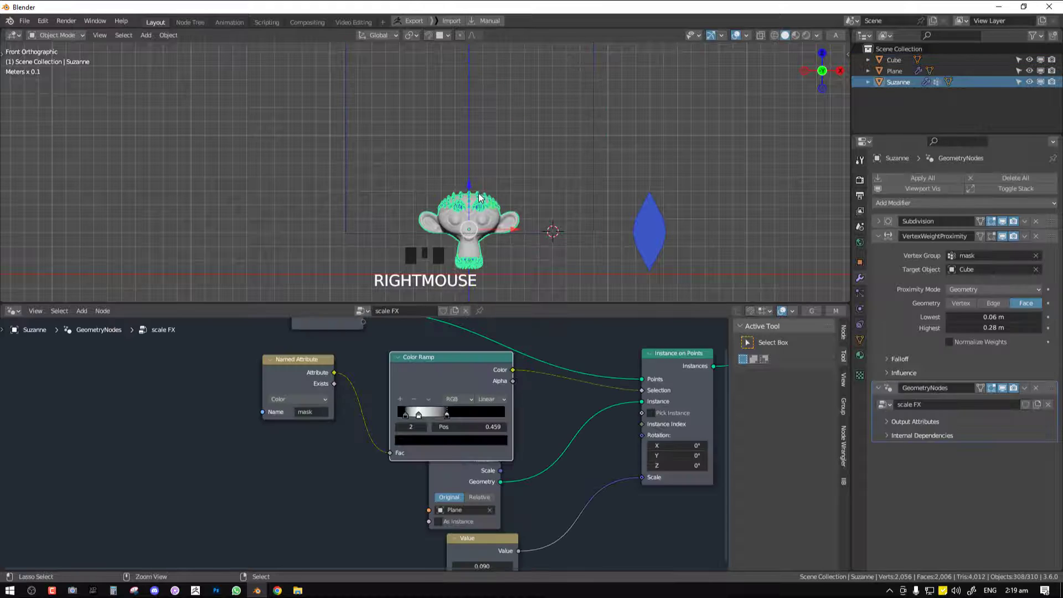
key("ctrl+space")
key("ctrl+space")
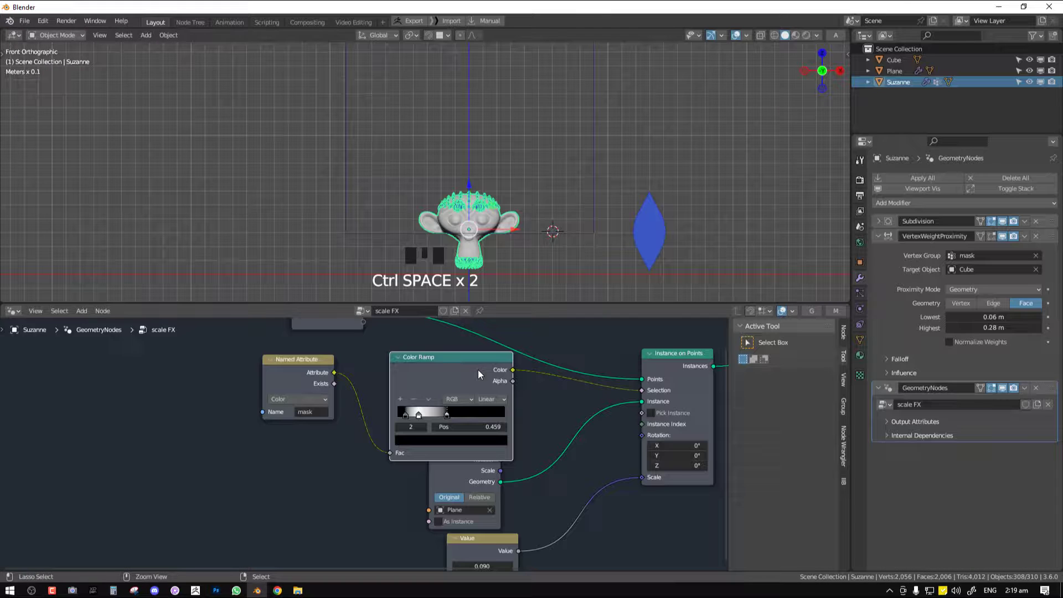
left_click(444, 415)
left_click(407, 415)
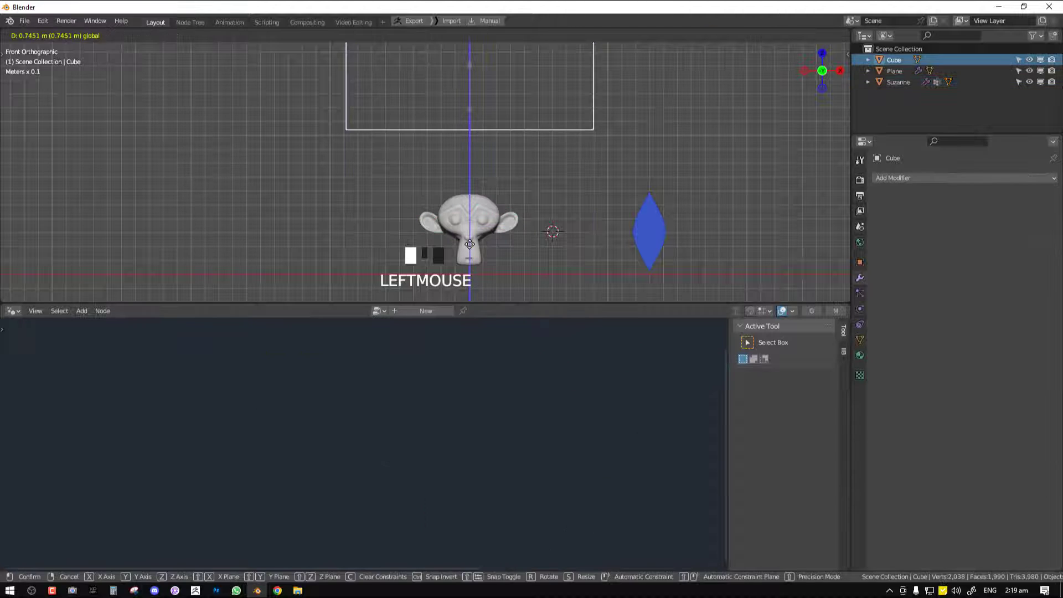
Set the monkey head's Vertex Weight Proximity Lowest distance to 0.07 m
left_click_drag(470, 246, 482, 88)
right_click(486, 209)
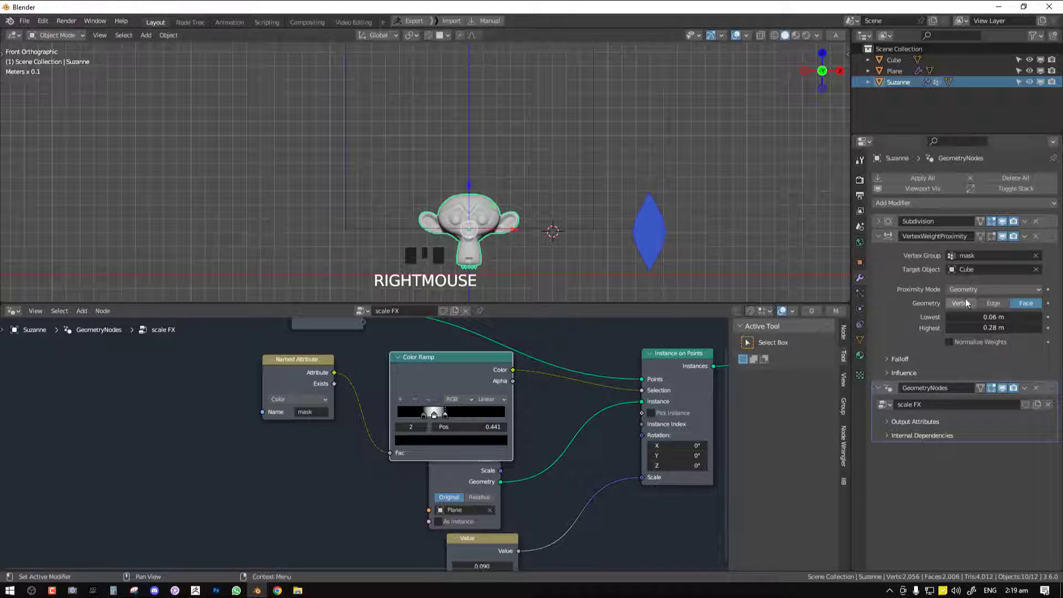
left_click_drag(980, 317, 991, 317, "shift")
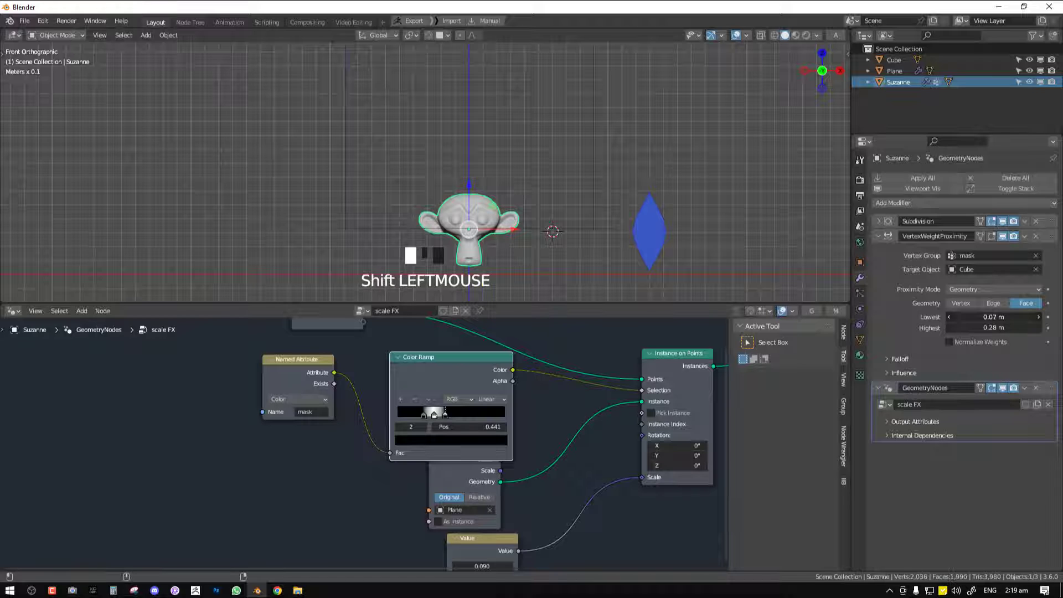
Select the cube and move it along Z above the monkey head in an enlarged viewport to test the scale band
right_click(569, 228)
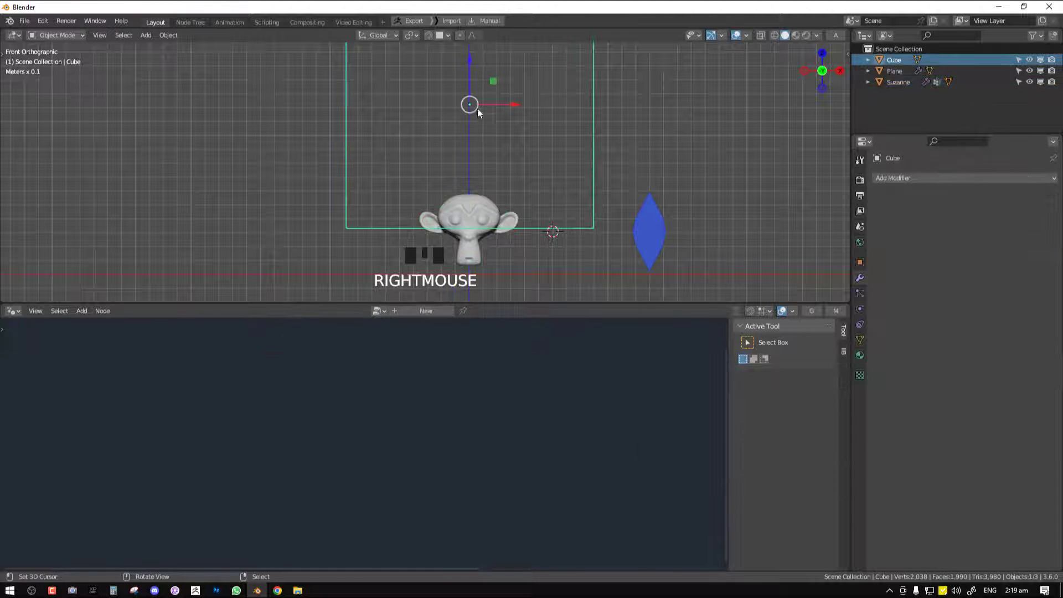
left_click_drag(474, 78, 487, 46)
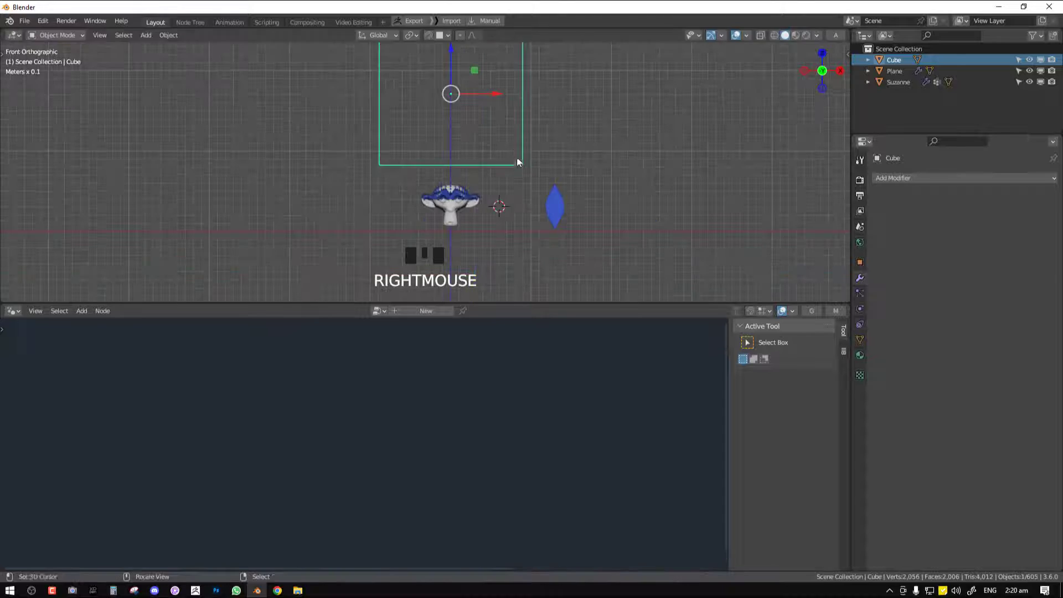
middle_click_drag(515, 146, 512, 198, "shift")
key("ctrl+space")
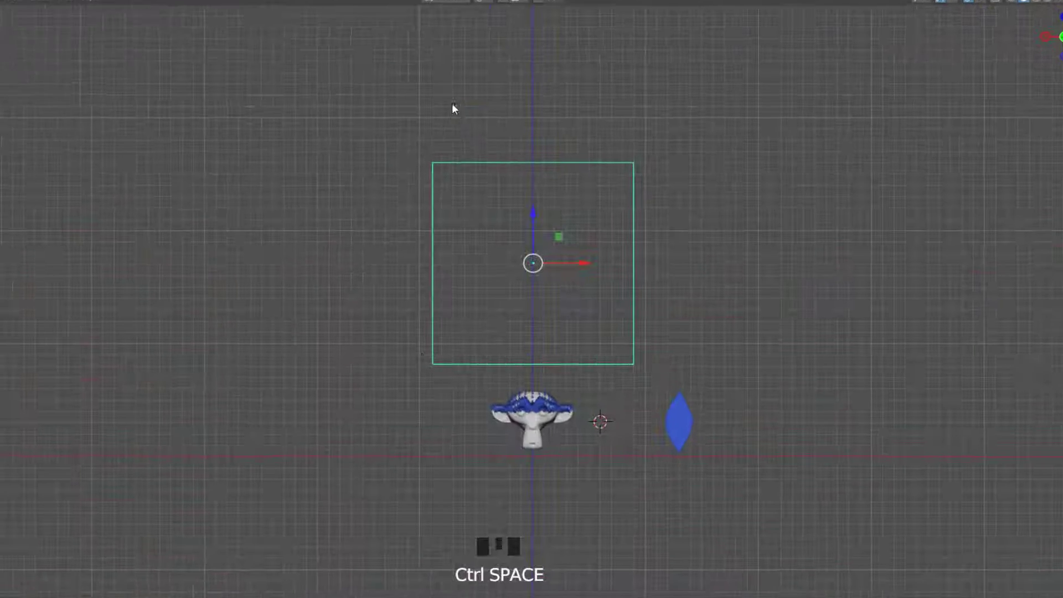
mouse_move(562, 221)
left_mouse_down()
mouse_move(568, 255)
mouse_move(572, 234)
left_mouse_up()
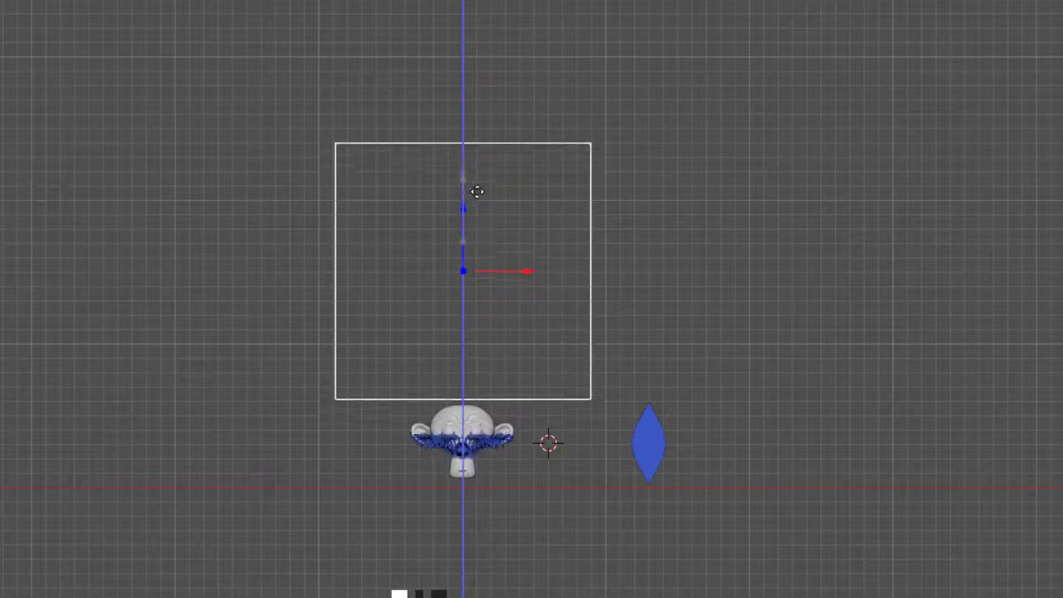
mouse_move(477, 191)
left_mouse_down()
mouse_move(484, 138)
mouse_move(490, 201)
mouse_move(492, 185)
left_mouse_up()
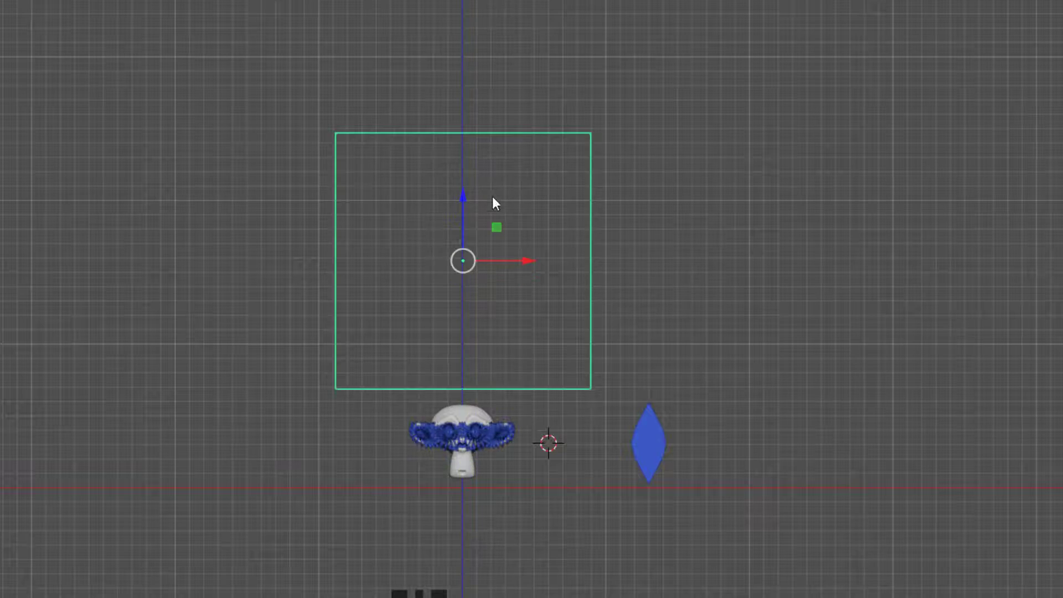
Examine the scale band on the monkey's face close up while moving the cube along Z
scroll(493, 198, "up", 1)
middle_click_drag(492, 288, 481, 174, "shift")
scroll(490, 355, "up", 4)
scroll(694, 359, "up", 2)
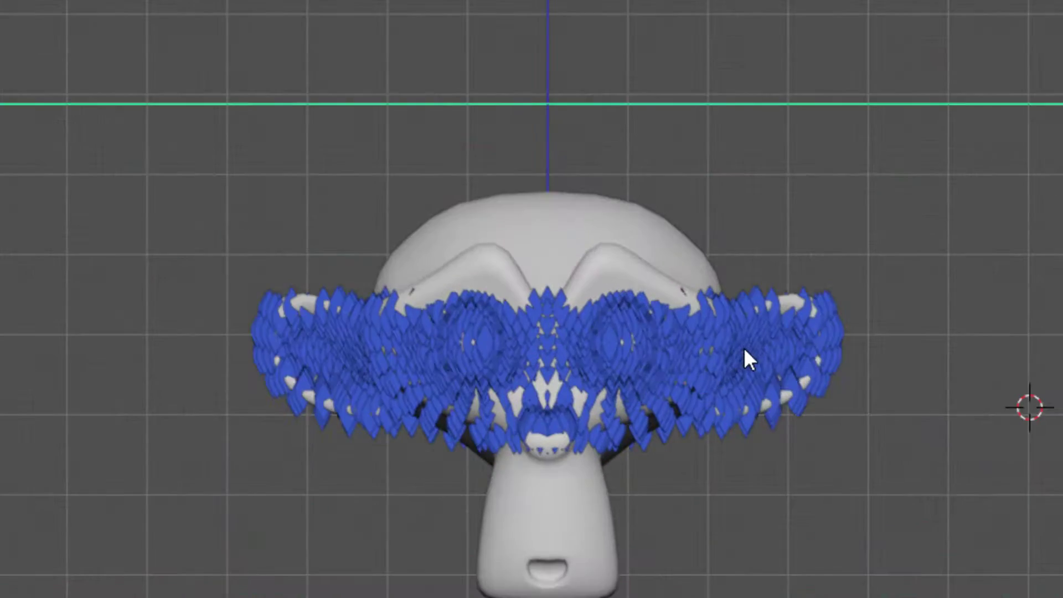
scroll(743, 347, "down", 3)
key("g")
key("z")
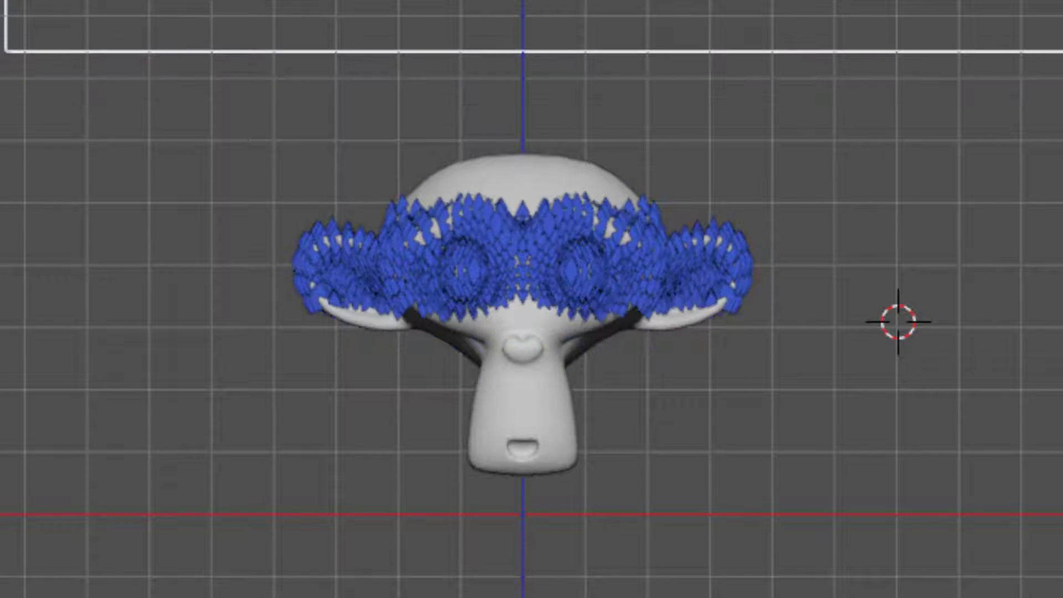
left_click(838, 5)
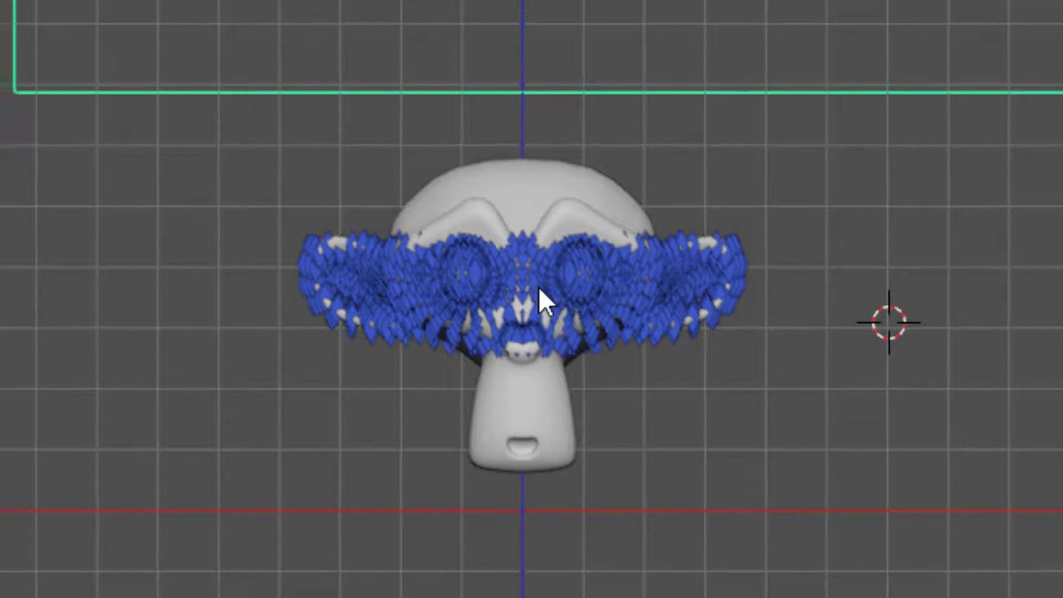
Select the monkey head and insert a Math node between the Value node and the Scale input of Instance on Points
left_click(539, 287)
key("ctrl+space")
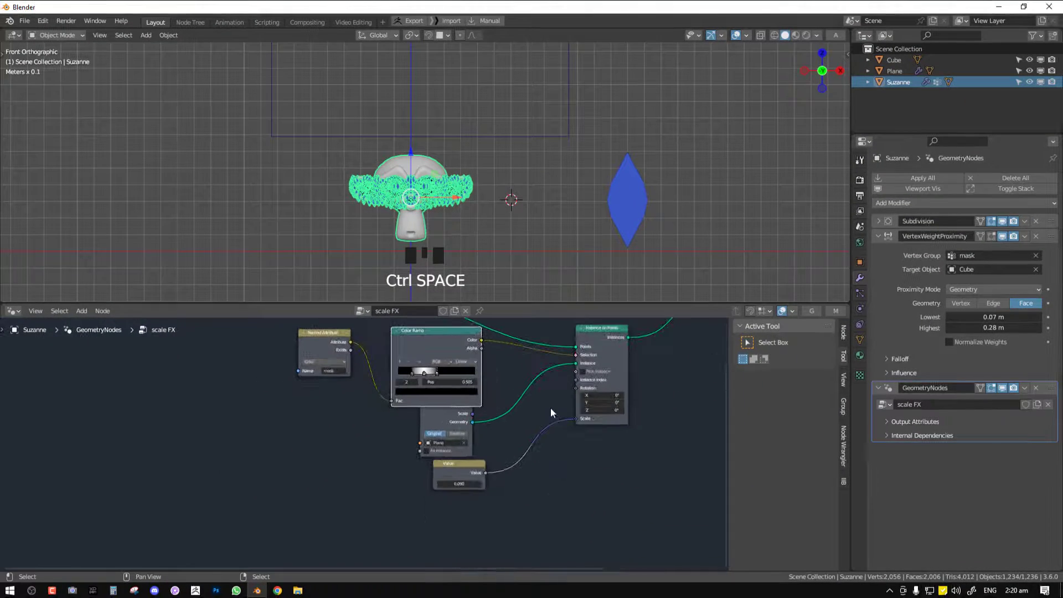
scroll(422, 191, "up", 7)
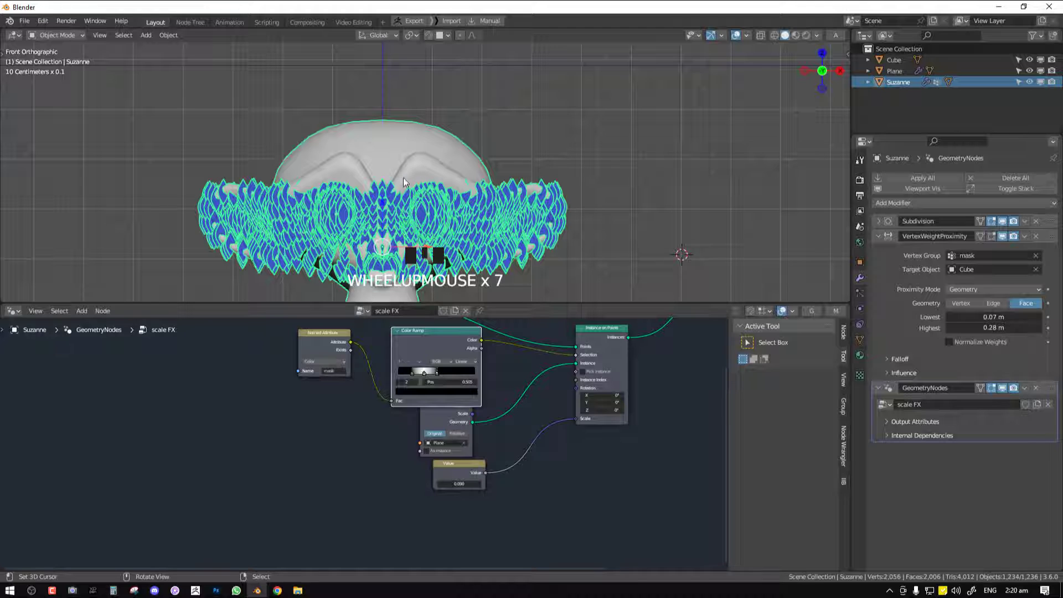
scroll(421, 182, "down", 2)
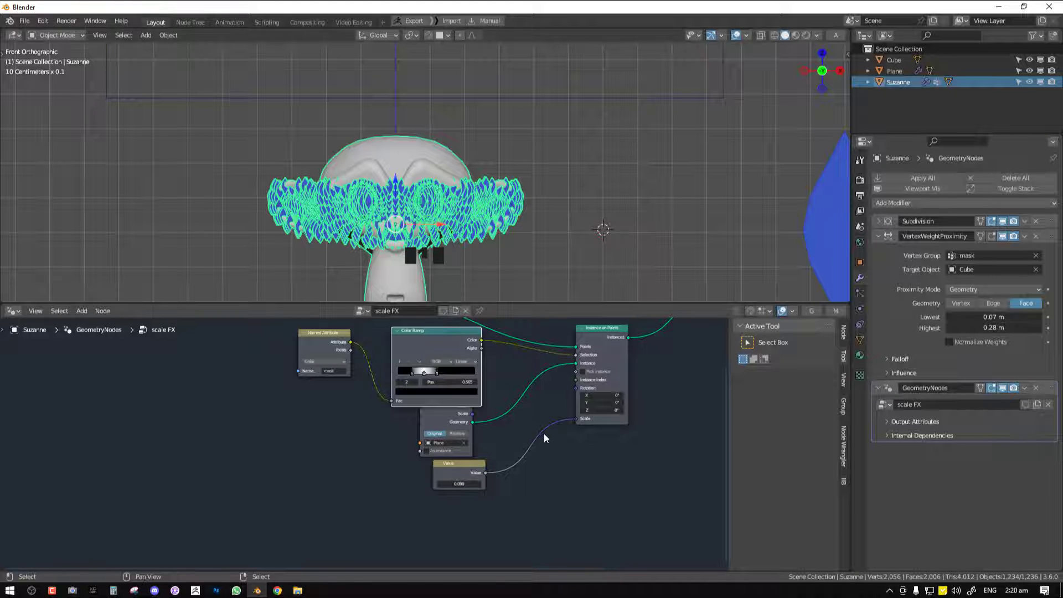
middle_click_drag(548, 411, 556, 381)
key("shift+a")
mouse_move(556, 382)
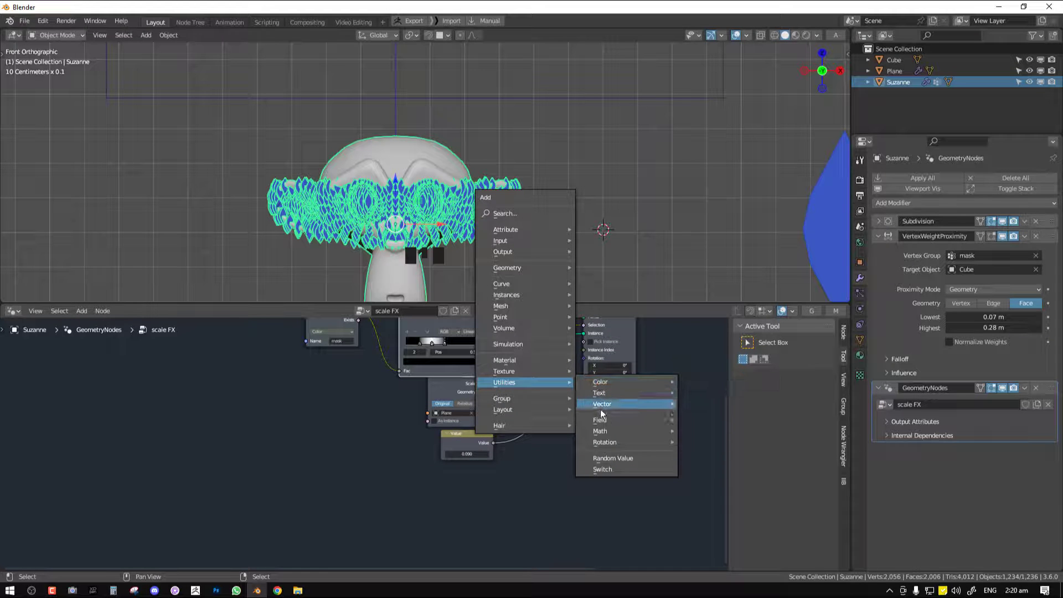
mouse_move(600, 430)
left_click(709, 500)
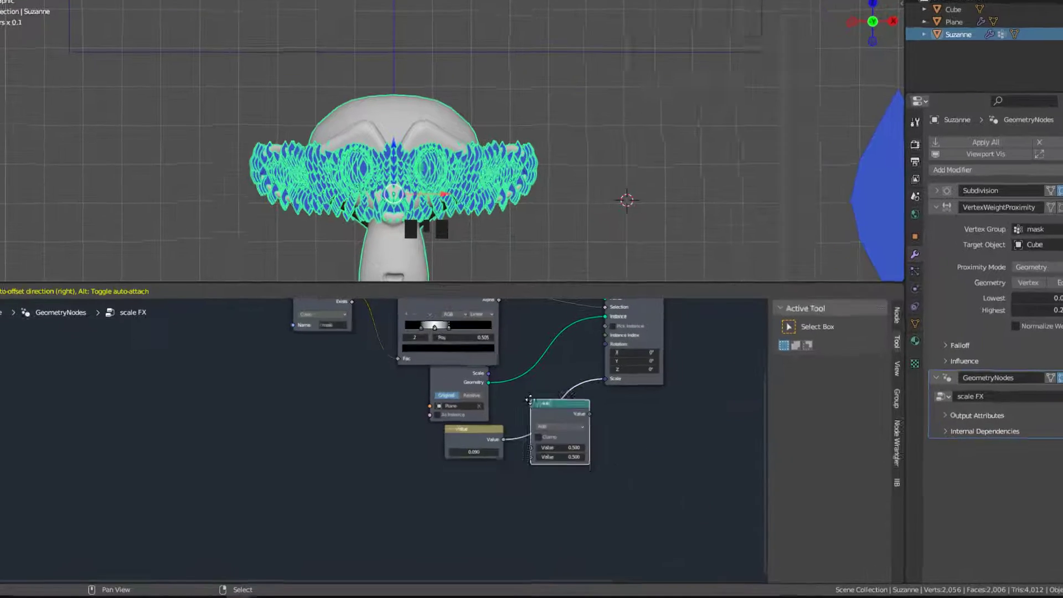
left_click(546, 402)
Set the Math node to Multiply and connect the Color Ramp's Color output to its second value
left_click(574, 429)
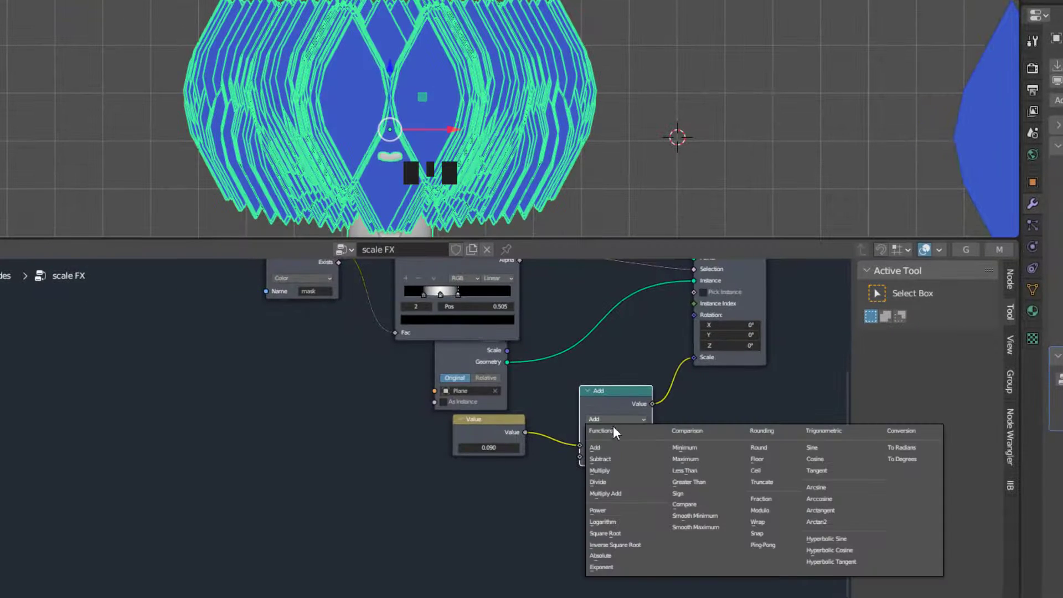
left_click(603, 470)
middle_click_drag(555, 367, 565, 443)
left_click_drag(529, 323, 590, 532)
Deselect everything and examine the size falloff of the scales on the monkey head from several angles in an enlarged viewport
middle_click_drag(523, 84, 548, 133)
scroll(526, 111, "up", 2)
key("alt+a")
key("ctrl+space")
middle_click_drag(620, 216, 514, 282, "shift")
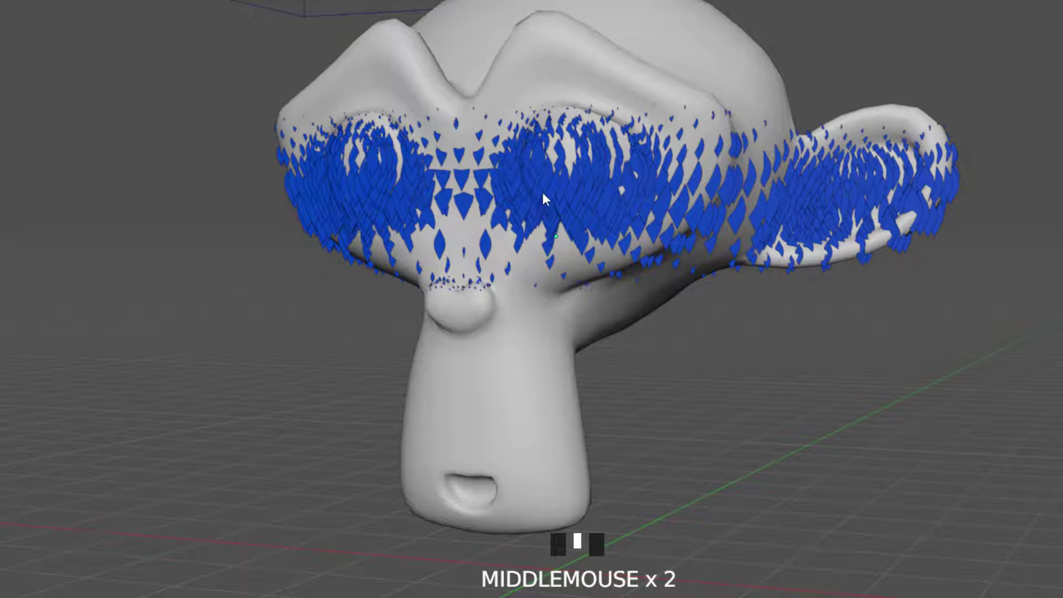
middle_click_drag(563, 194, 485, 104)
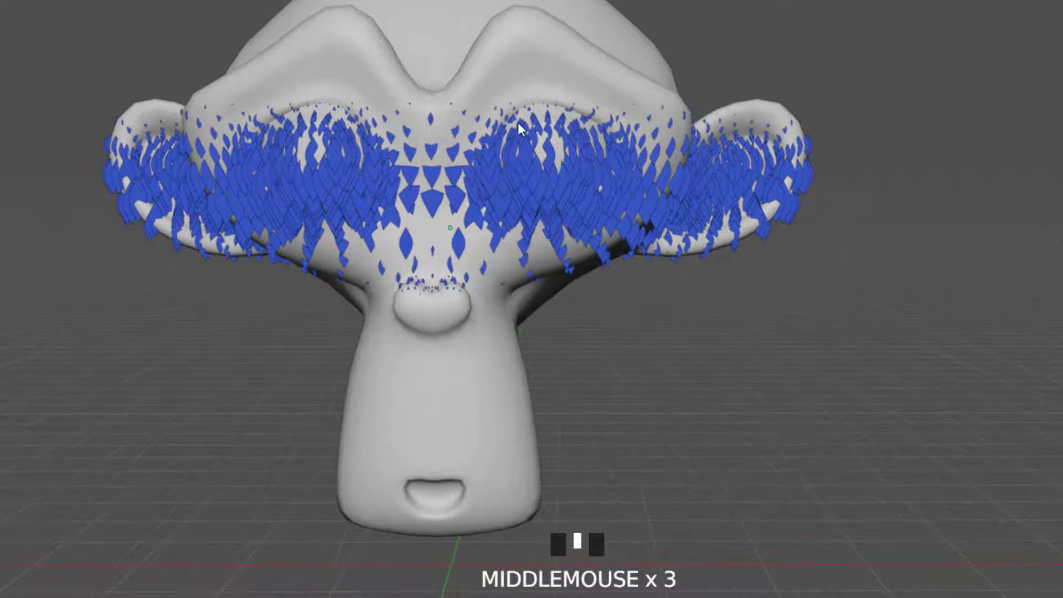
key("KP_1")
scroll(526, 218, "down", 3)
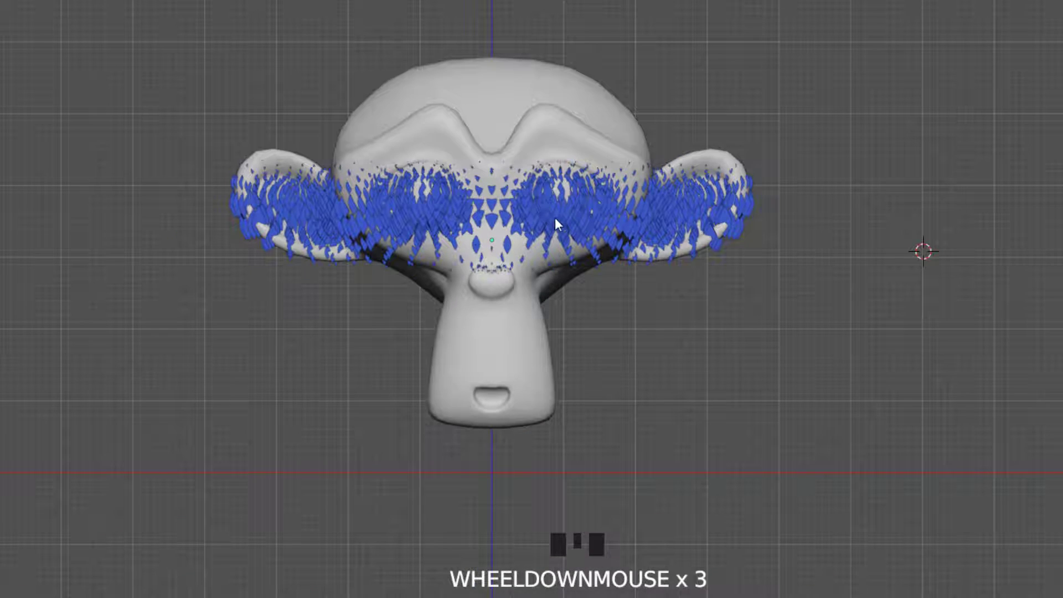
key("ctrl+space")
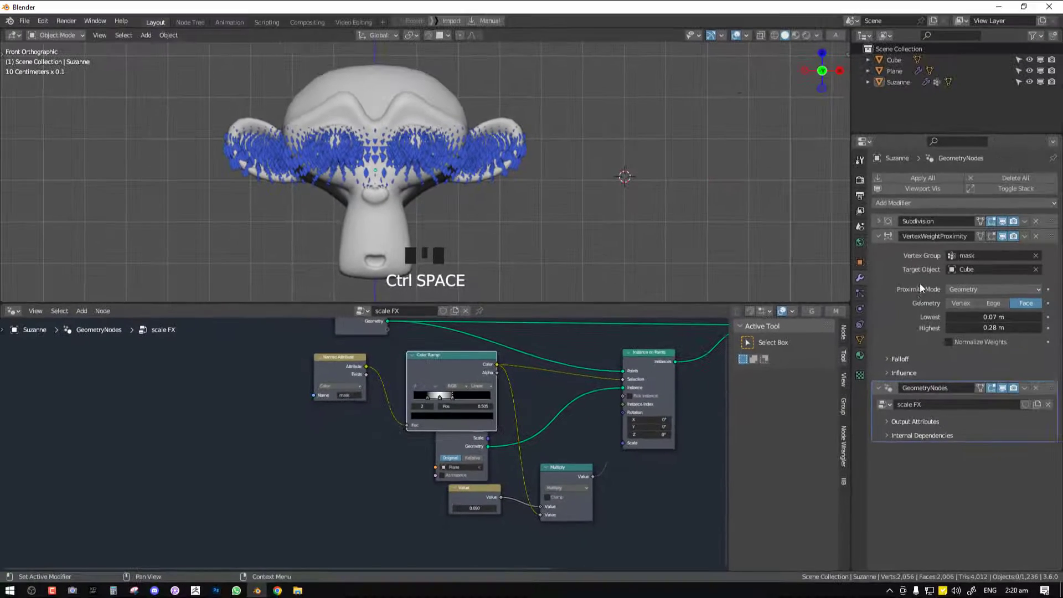
middle_click_drag(529, 191, 490, 201)
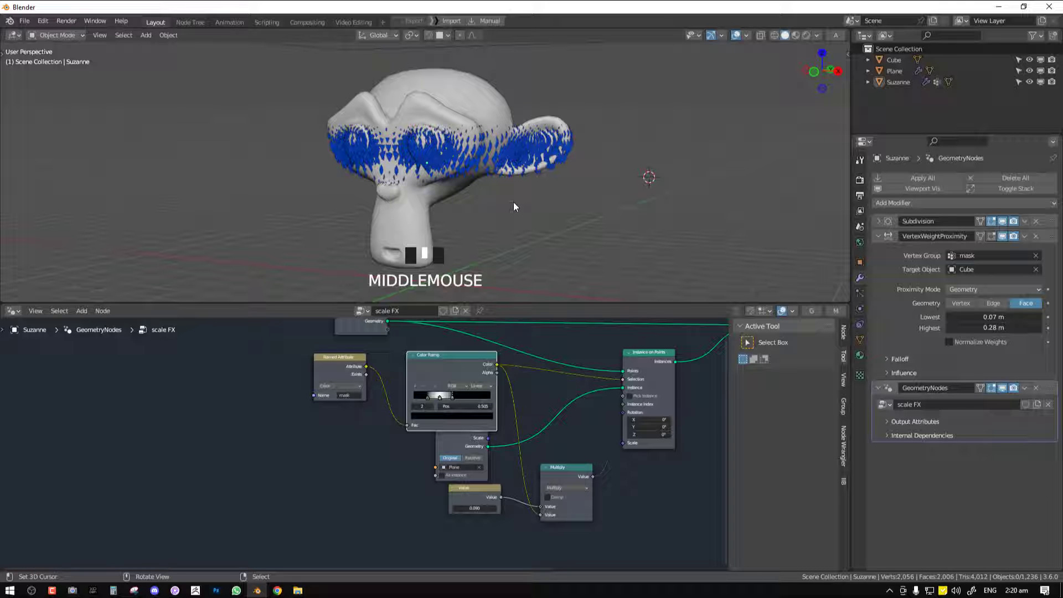
middle_click_drag(514, 203, 516, 254)
scroll(516, 253, "down", 2)
In front view, select the cube and try scaling it to test how the tapered scales travel over the head
key("KP_1")
right_click(505, 67)
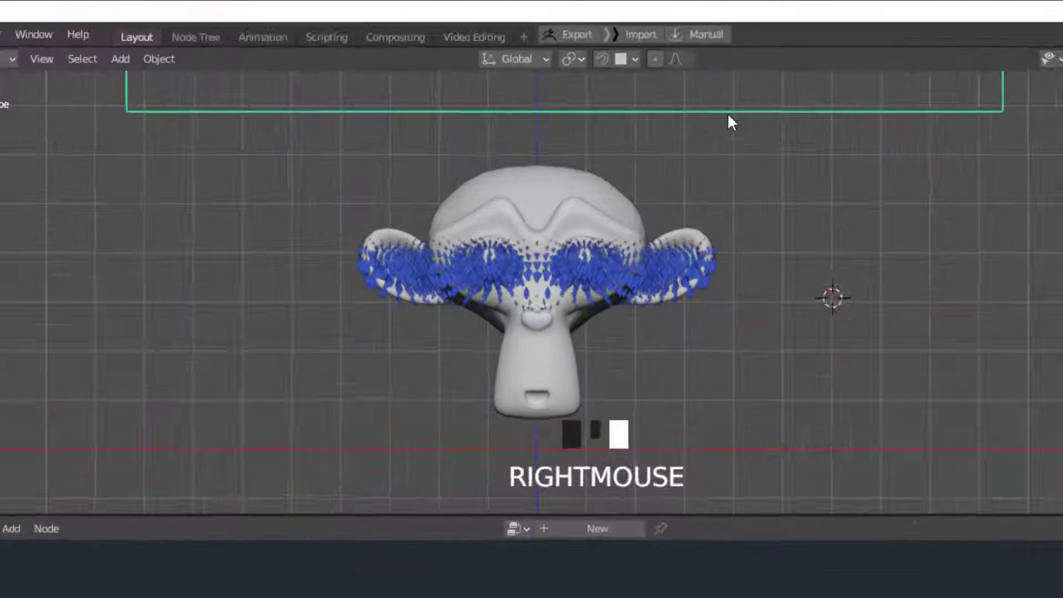
key("s")
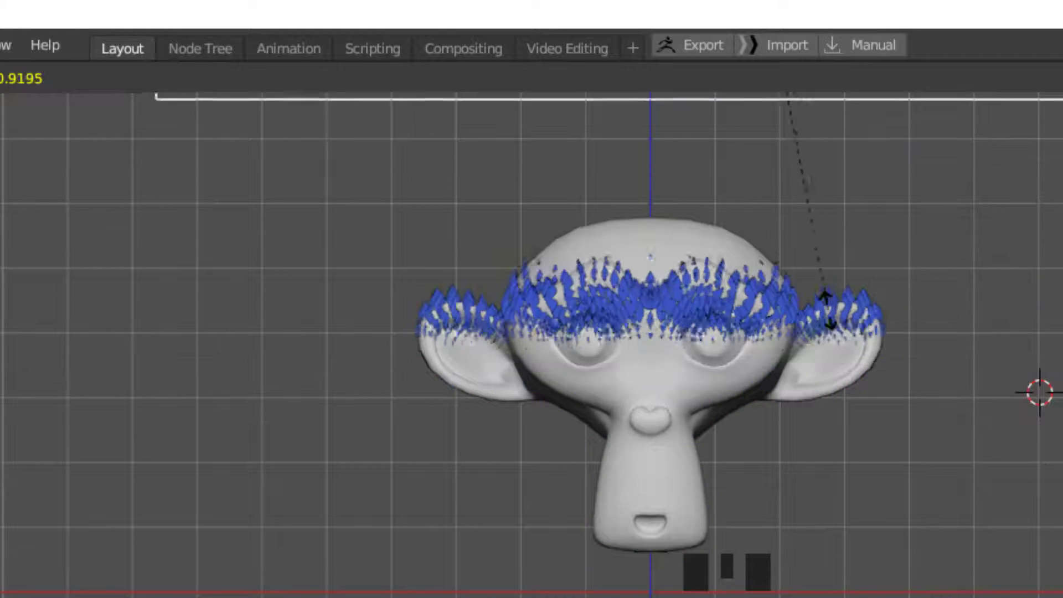
right_click(897, 365)
Set the monkey head's Value node to 0.120 and rescale the cube to test the larger scales
left_click(763, 372)
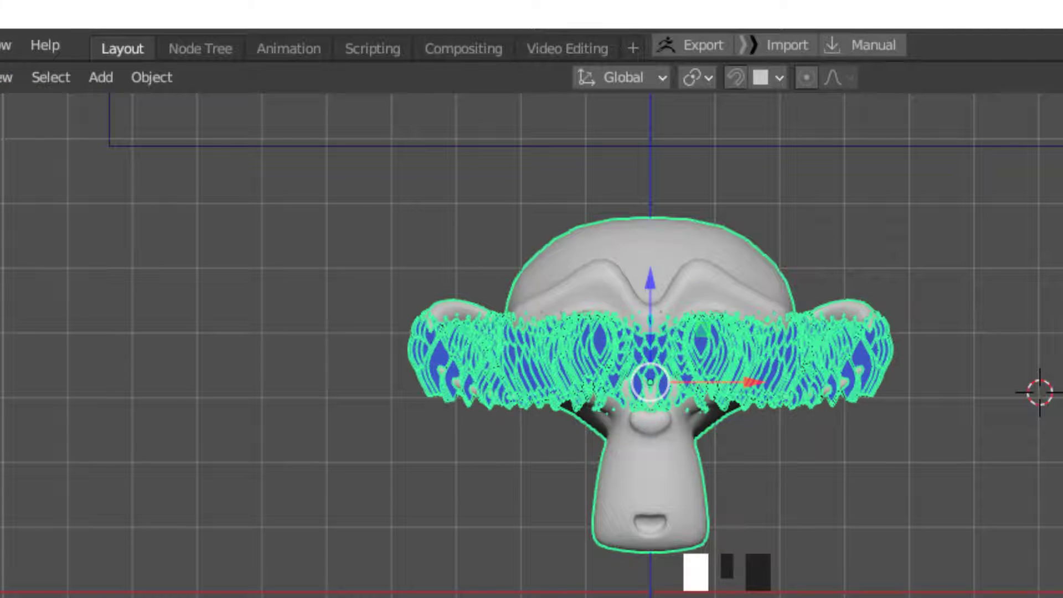
left_click(930, 157)
key("s")
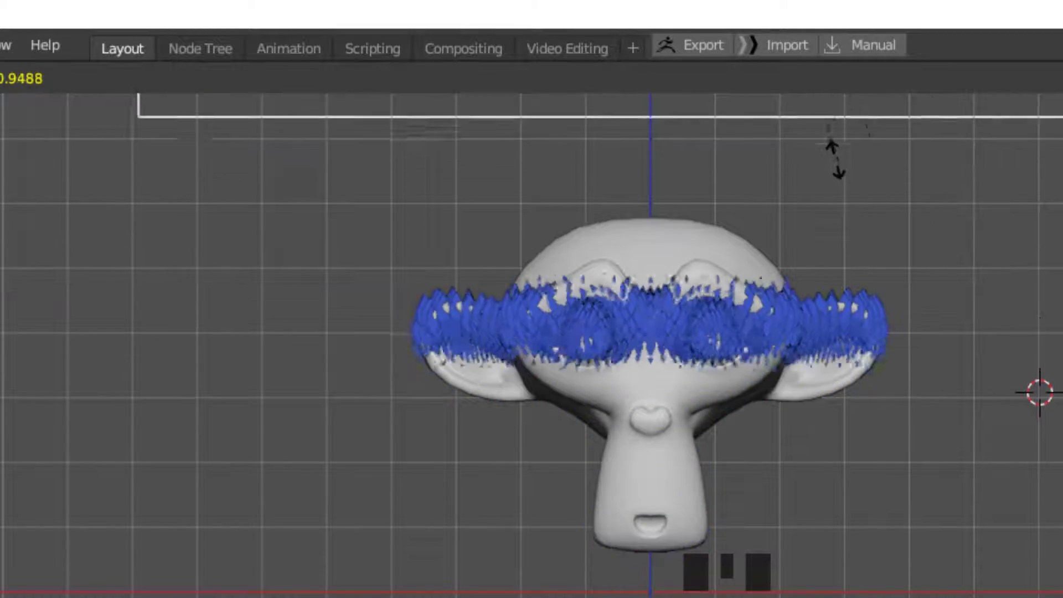
left_click(840, 307)
Examine the larger scales around the monkey head up close, from the side and from the front
middle_click_drag(840, 306, 732, 359)
scroll(732, 359, "up", 5)
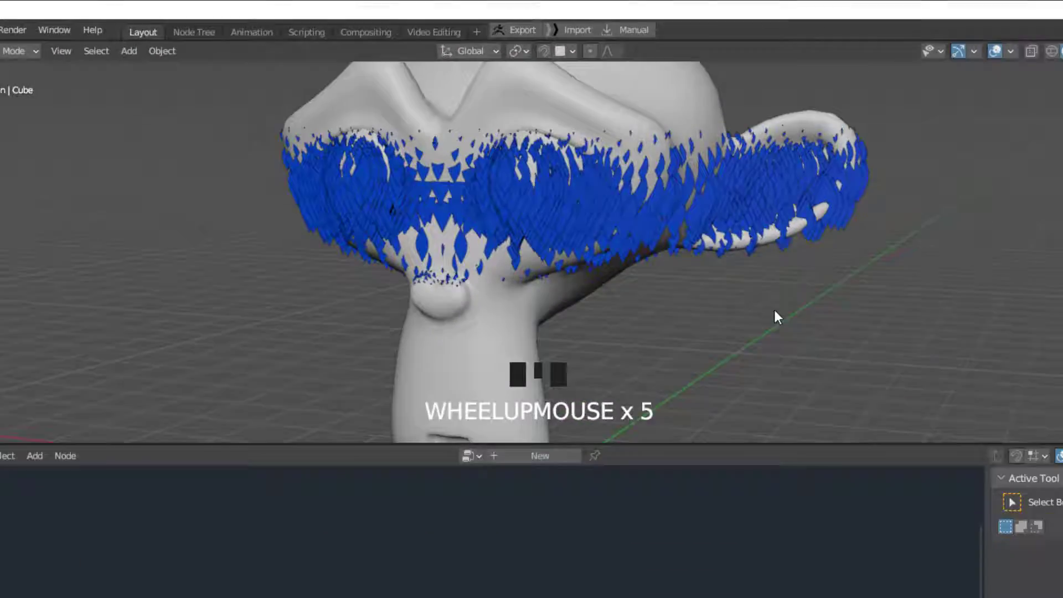
middle_click_drag(775, 317, 785, 282)
scroll(560, 267, "down", 3)
scroll(490, 240, "up", 2)
middle_click_drag(392, 164, 593, 148)
scroll(390, 148, "down", 2)
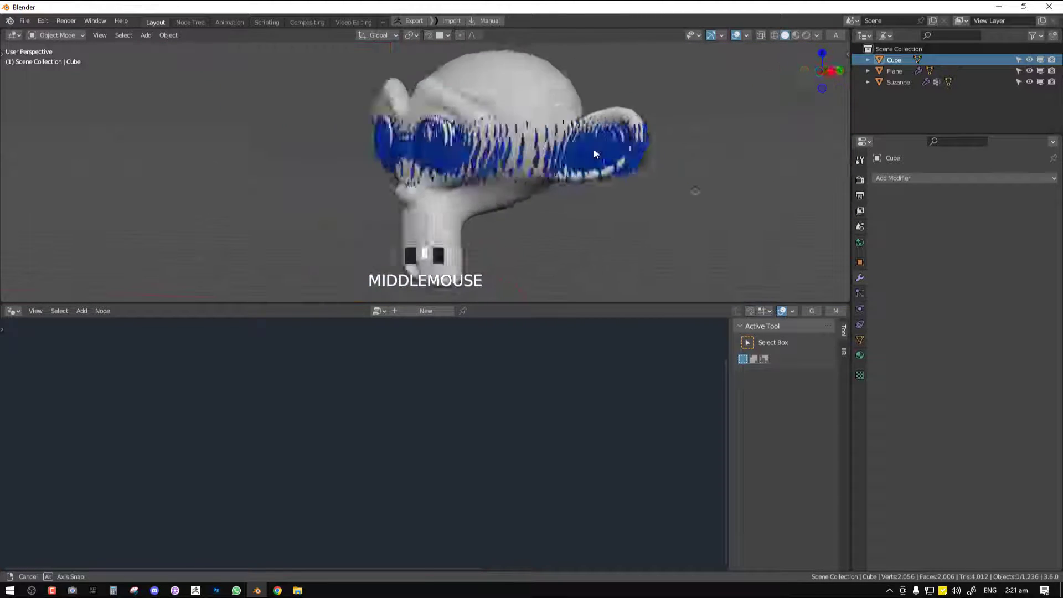
key("KP_1")
scroll(433, 150, "down", 2)
Select the monkey head and spread out the Multiply, Value, Color Ramp and Object Info nodes in an enlarged node editor
right_click(390, 104)
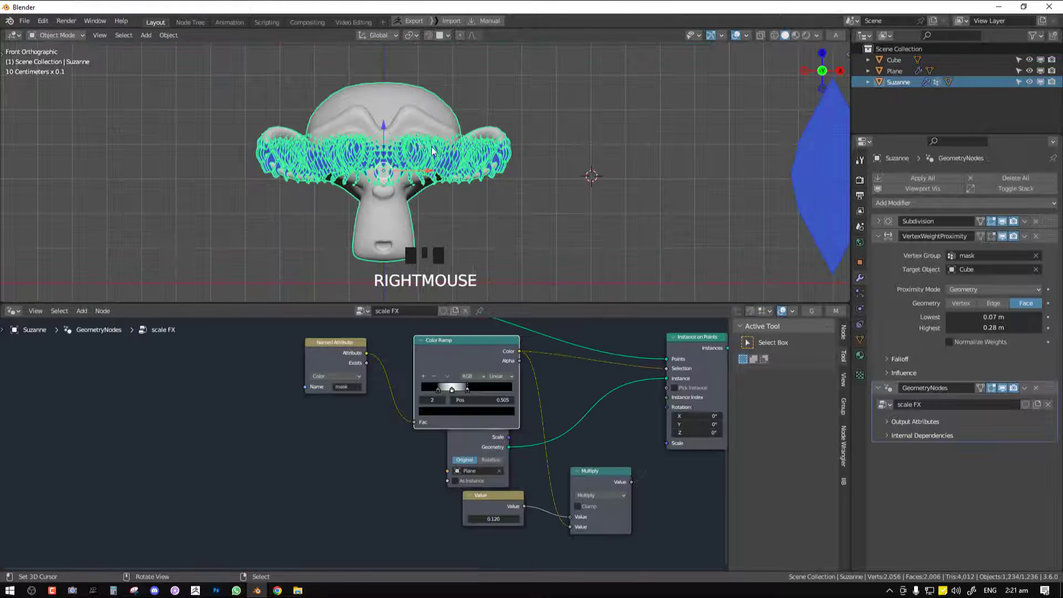
middle_click_drag(395, 109, 461, 124)
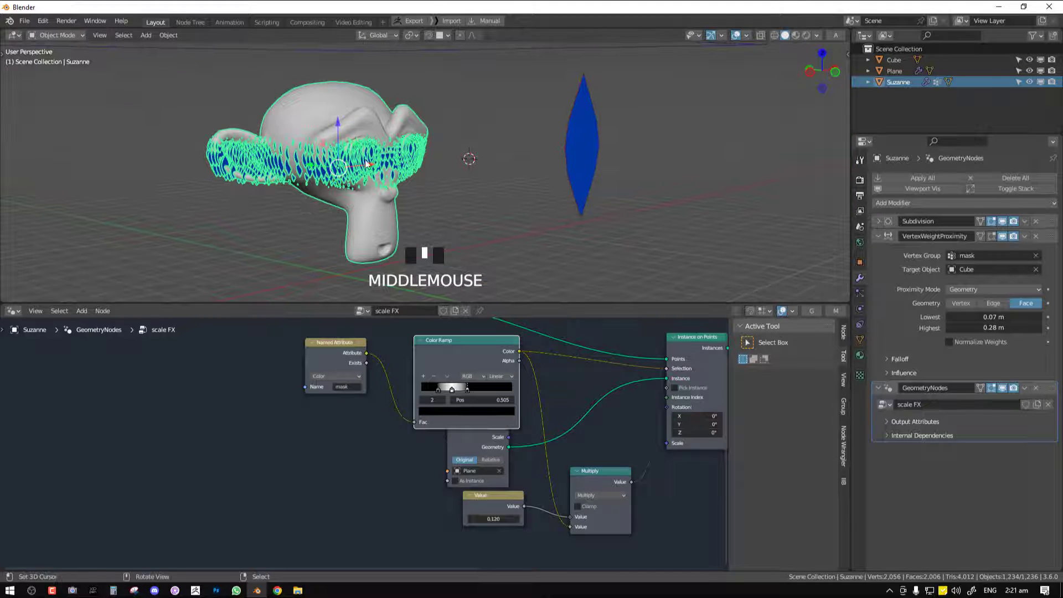
key("ctrl+space")
scroll(648, 377, "down", 4)
middle_click_drag(647, 373, 446, 410)
key("alt+a")
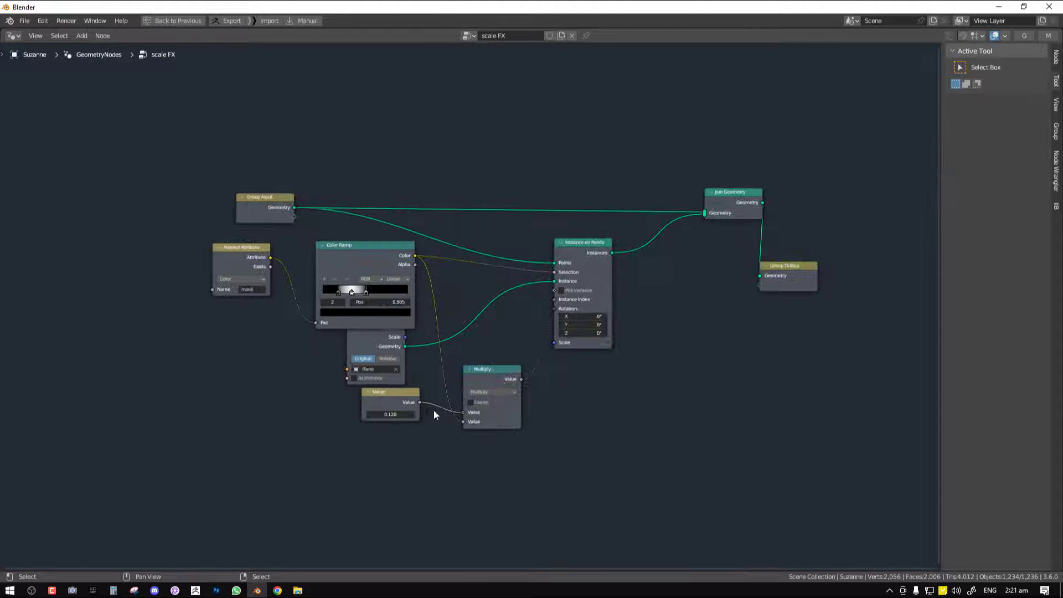
left_click_drag(487, 368, 532, 430)
left_click_drag(390, 391, 389, 453)
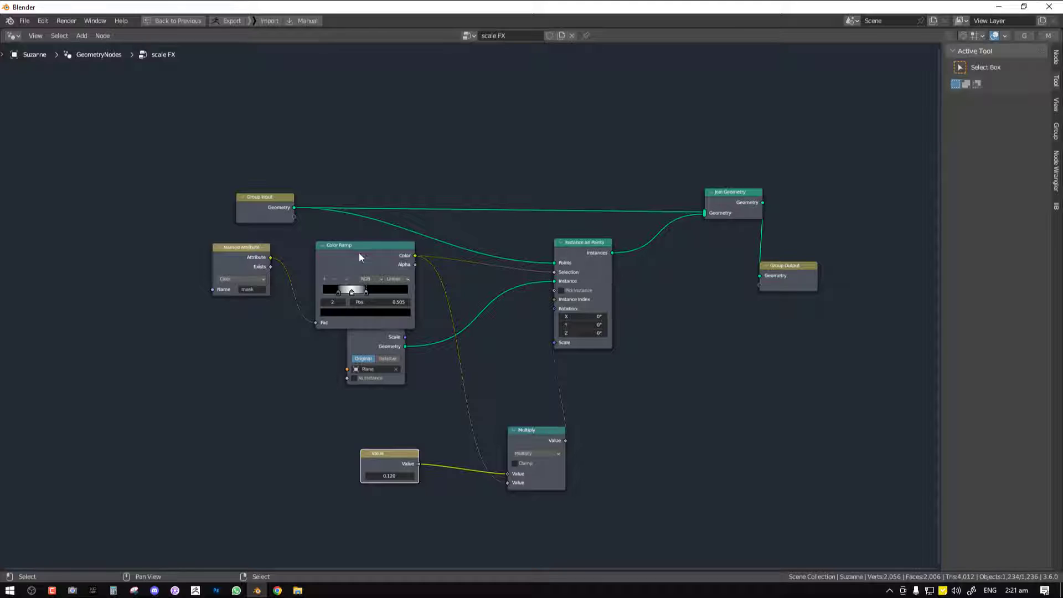
left_click_drag(359, 253, 373, 151)
left_click_drag(369, 318, 362, 269)
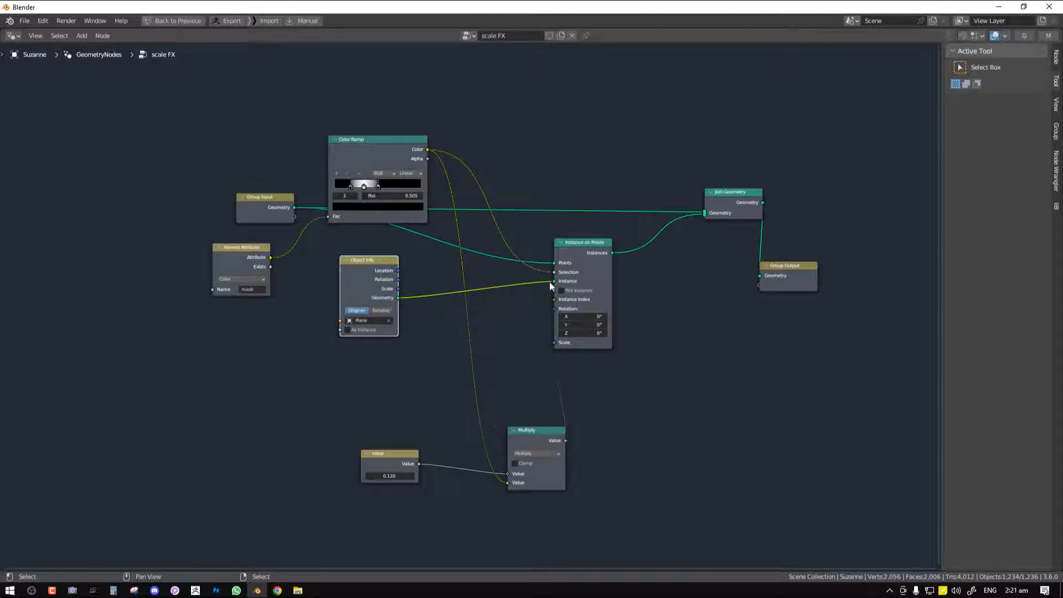
left_click_drag(553, 309, 556, 334)
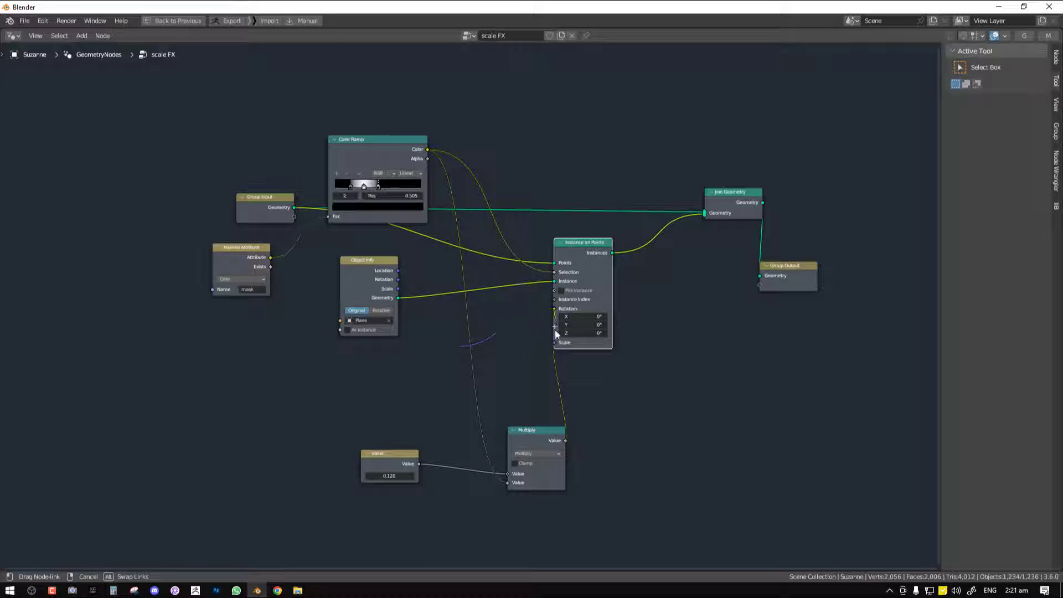
left_click_drag(450, 359, 448, 360)
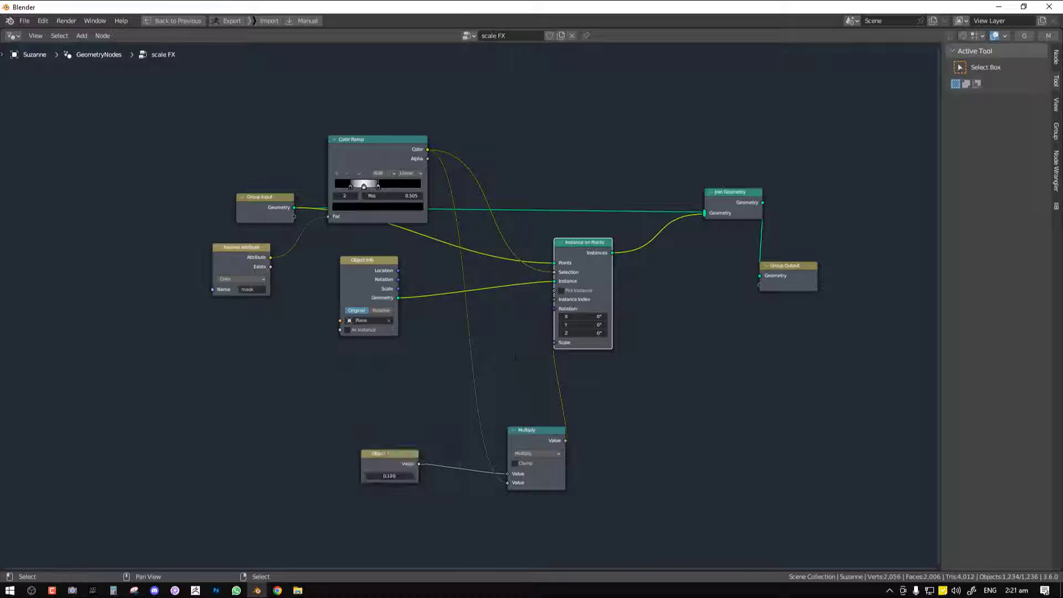
middle_click_drag(534, 325, 584, 316)
left_click_drag(604, 300, 480, 339)
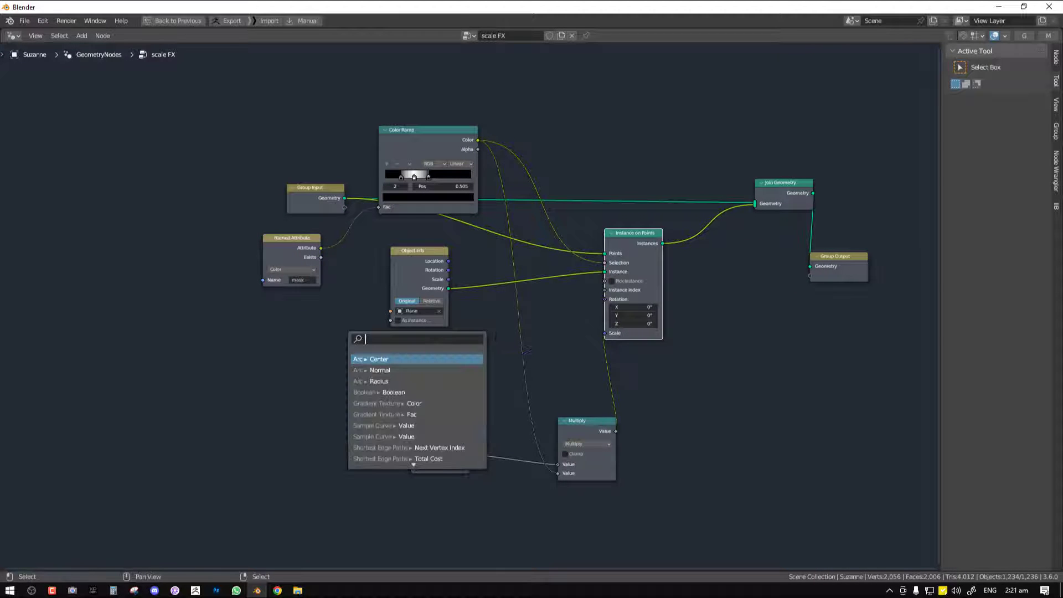
left_click_drag(604, 300, 469, 331)
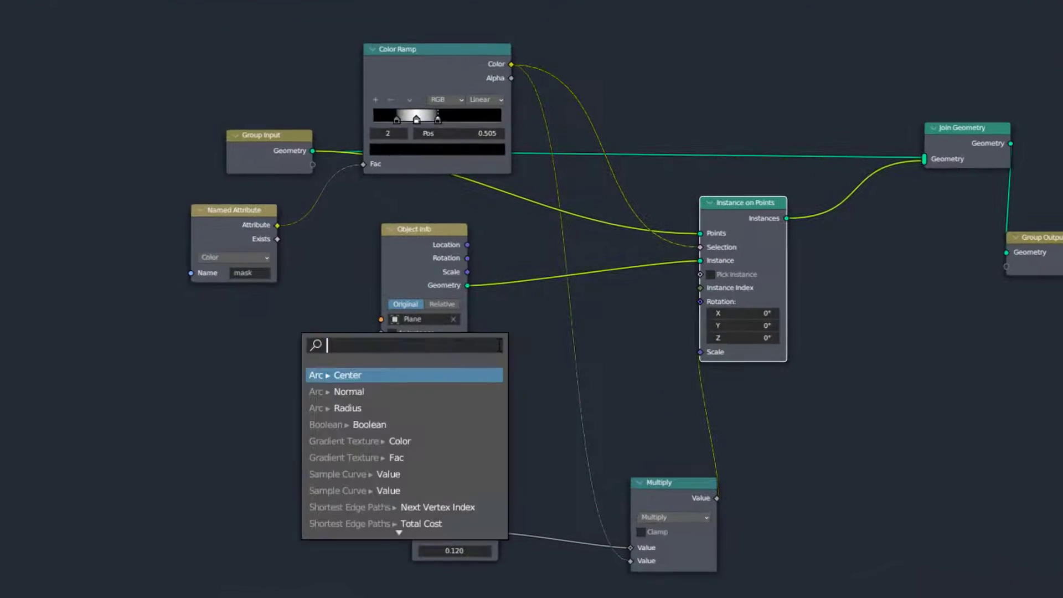
Add a Sample Nearest Surface node to the monkey head's node tree and set its data type to Vector
key("shift+a")
mouse_move(508, 300)
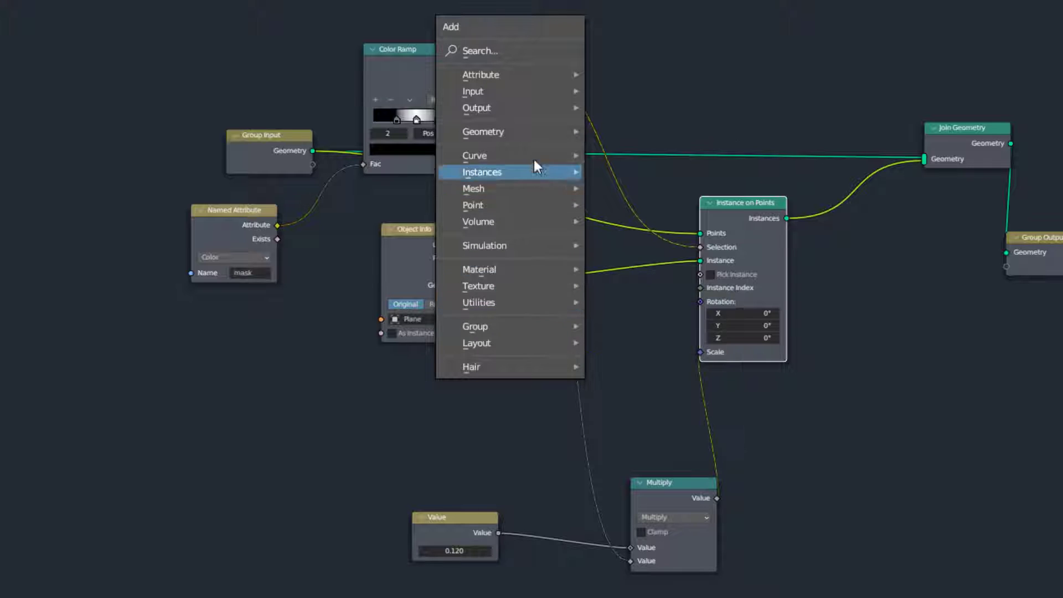
left_click(481, 51)
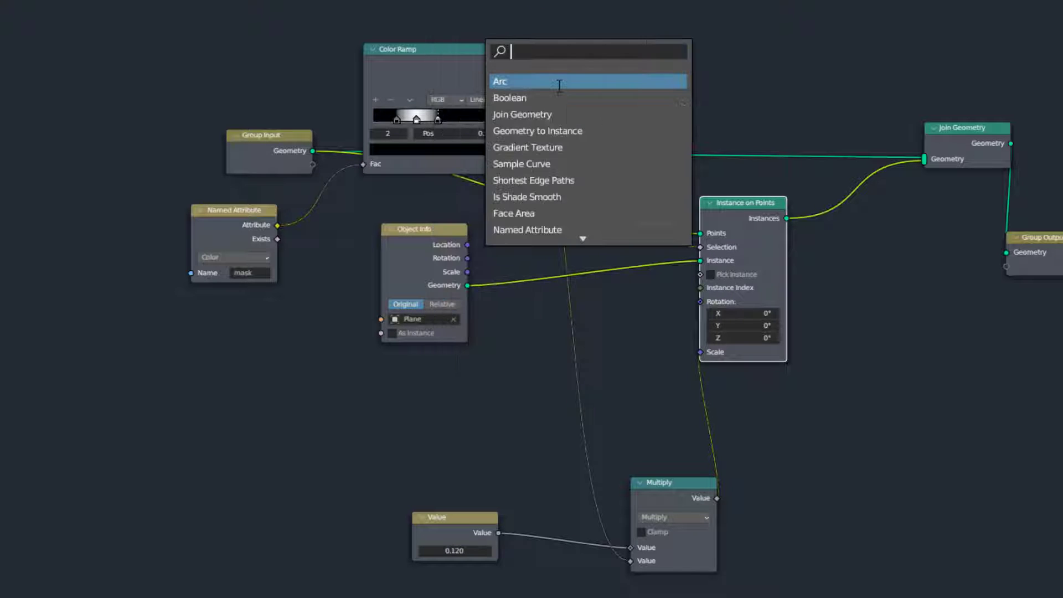
type("sample")
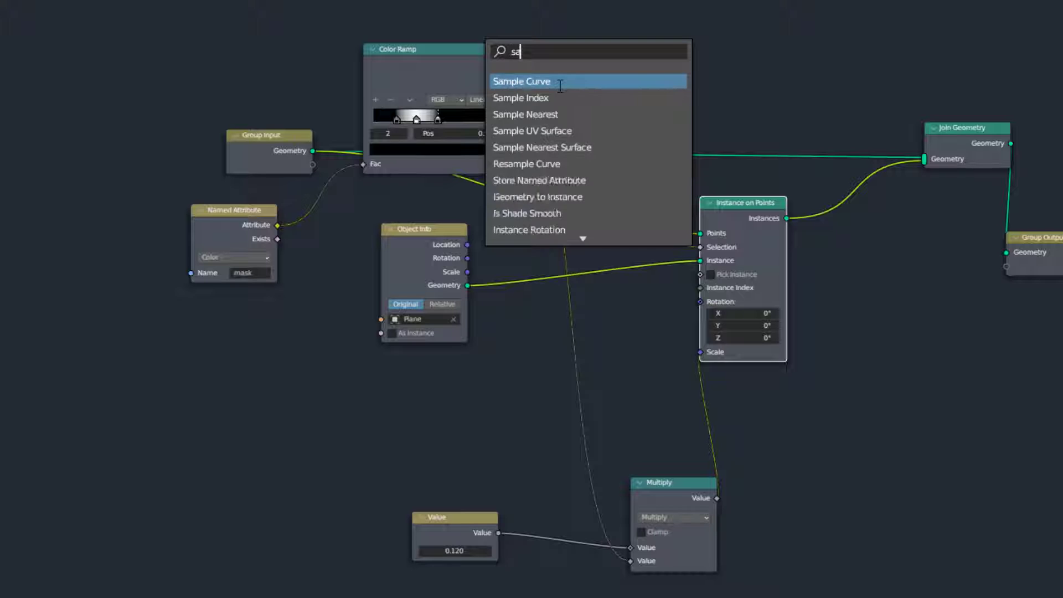
left_click(584, 147)
left_click(520, 364)
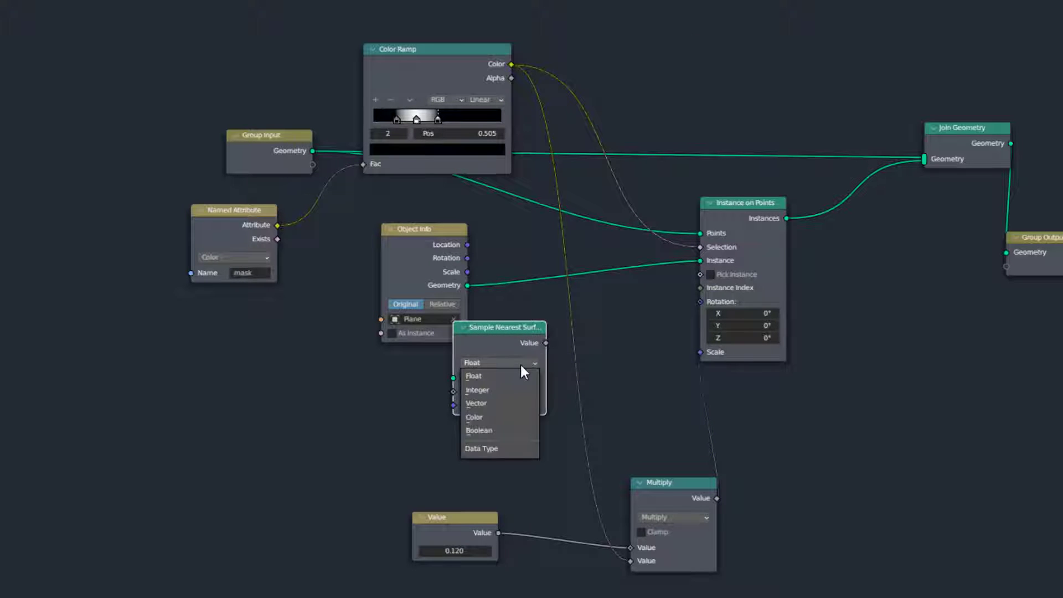
left_click(505, 405)
Connect Sample Nearest Surface's Value to Instance on Points' Rotation, and the Group Input geometry to its Mesh input
left_click_drag(707, 308, 707, 304)
middle_click_drag(688, 323, 779, 300)
left_click_drag(385, 130, 570, 354)
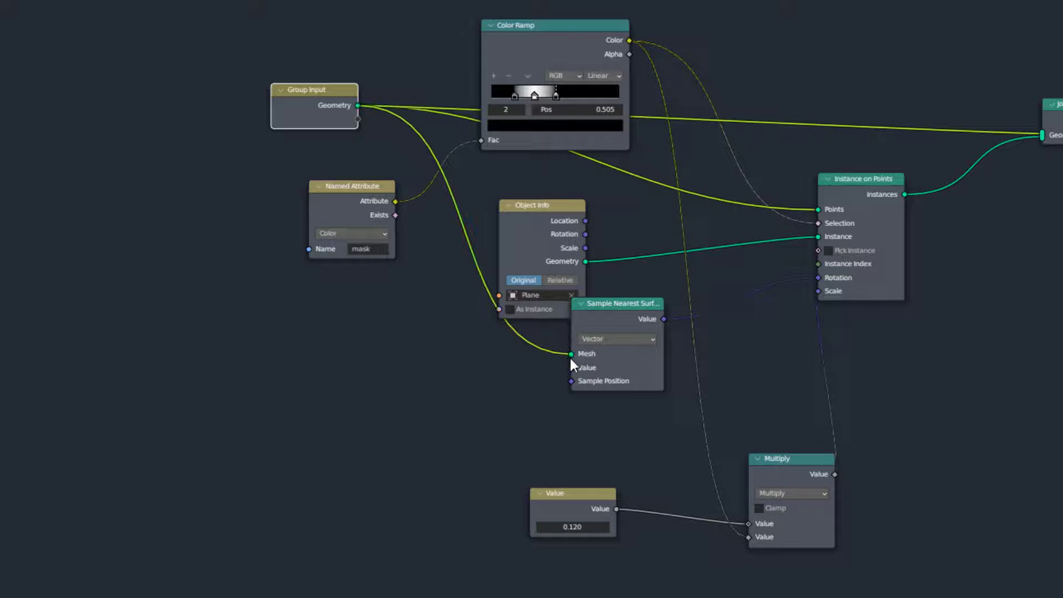
key("ctrl+space")
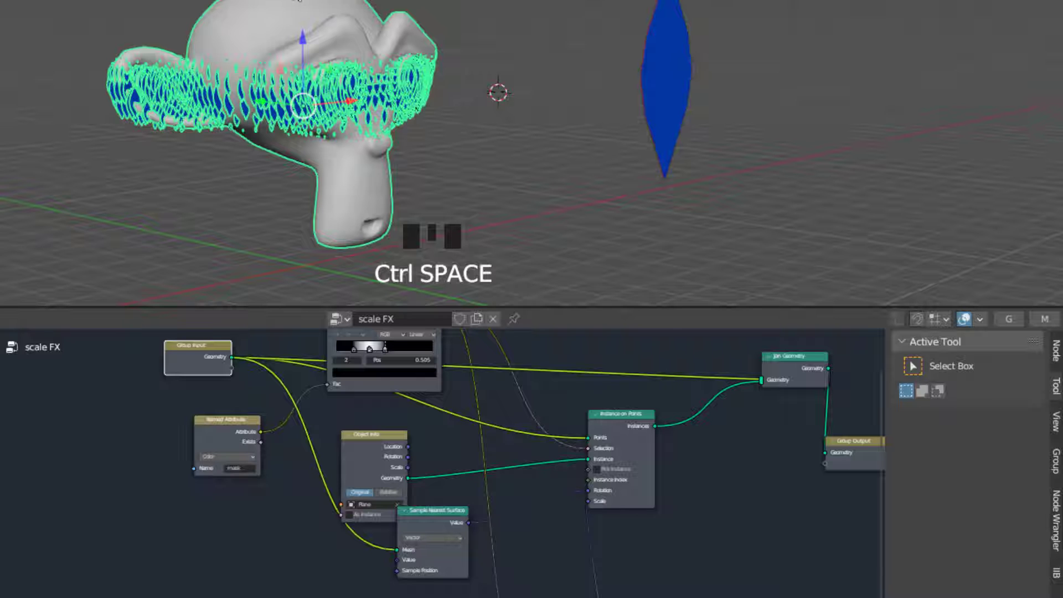
key("ctrl+space")
left_click_drag(333, 104, 311, 96)
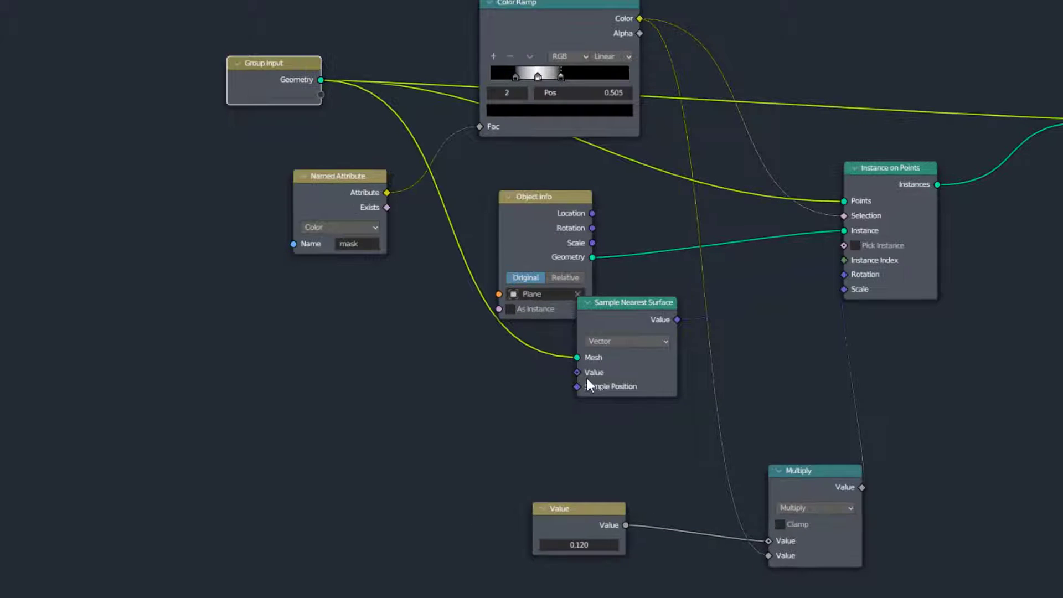
Add a Normal node feeding the Value input of Sample Nearest Surface, and move Object Info clear of that node
scroll(587, 377, "up", 2)
left_click_drag(649, 387, 524, 386)
type("nor")
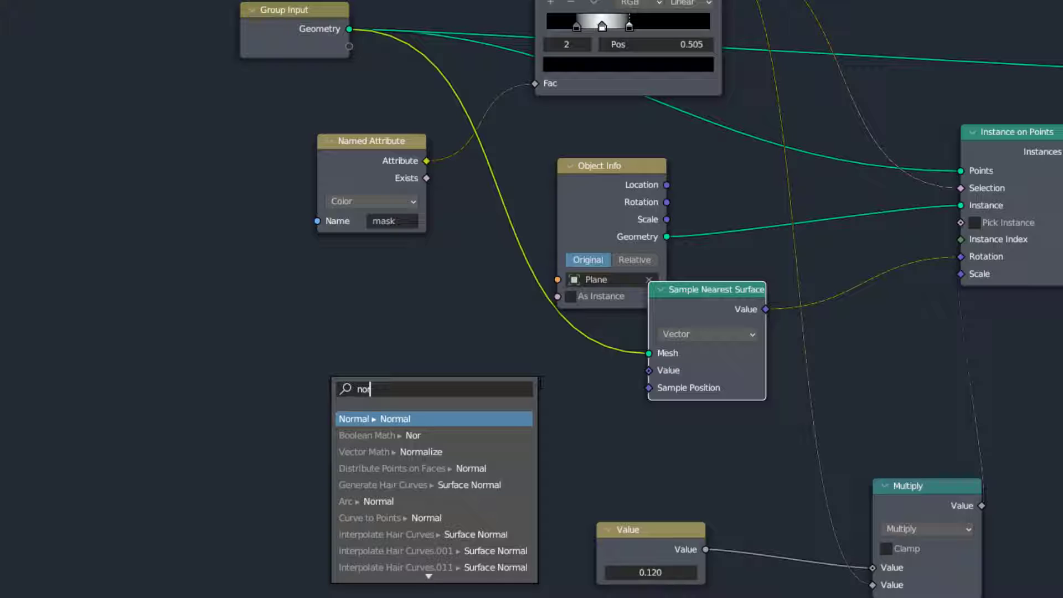
left_click(522, 417)
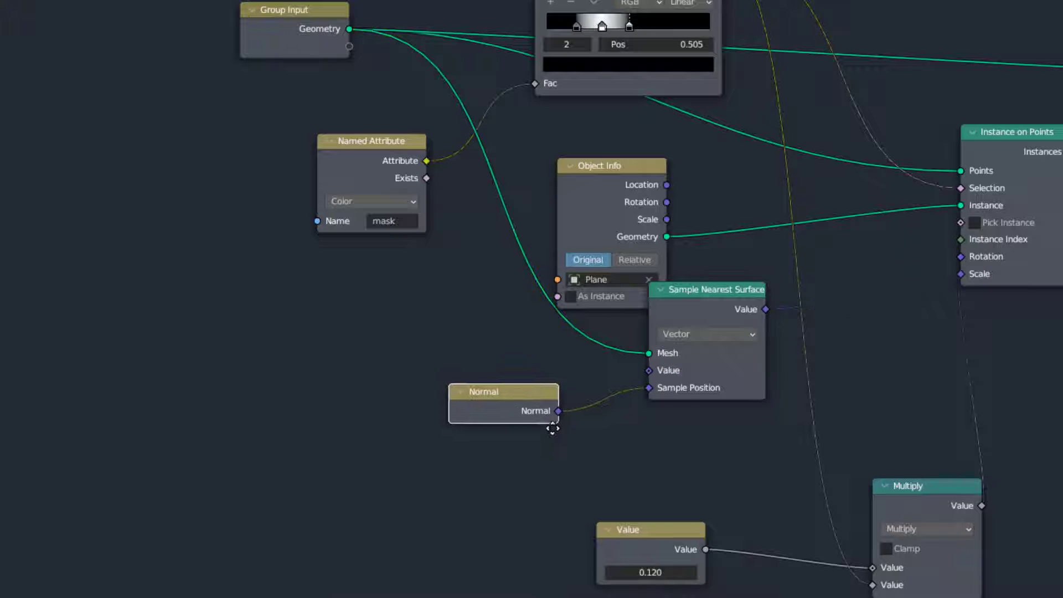
left_click(542, 428)
middle_click_drag(760, 358, 572, 394)
scroll(549, 331, "up", 1)
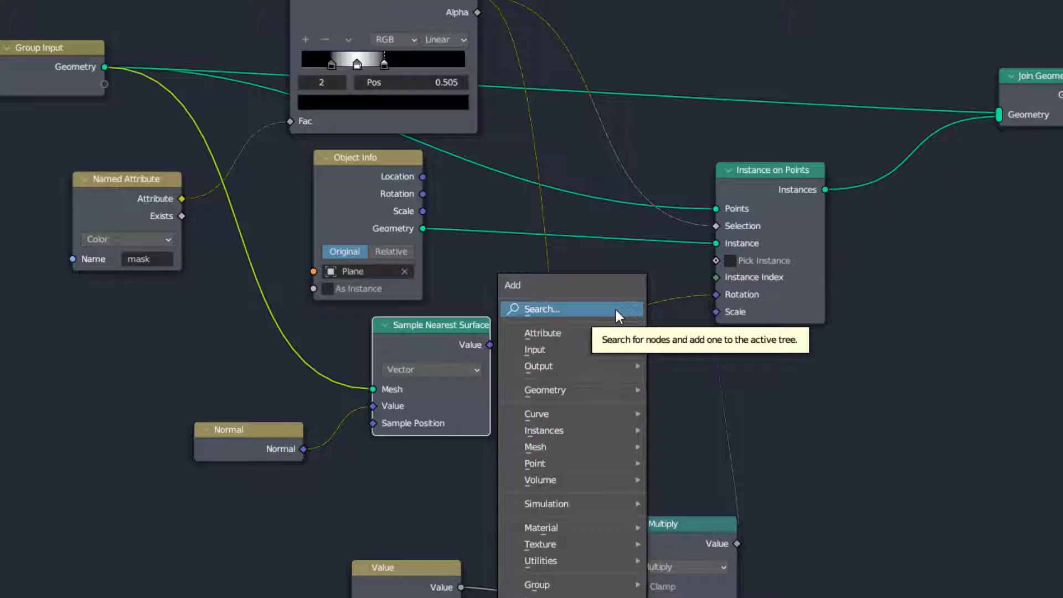
Insert an Align Euler to Vector node between Sample Nearest Surface and Instance on Points' Rotation, with its axis set to Z
left_click(616, 310)
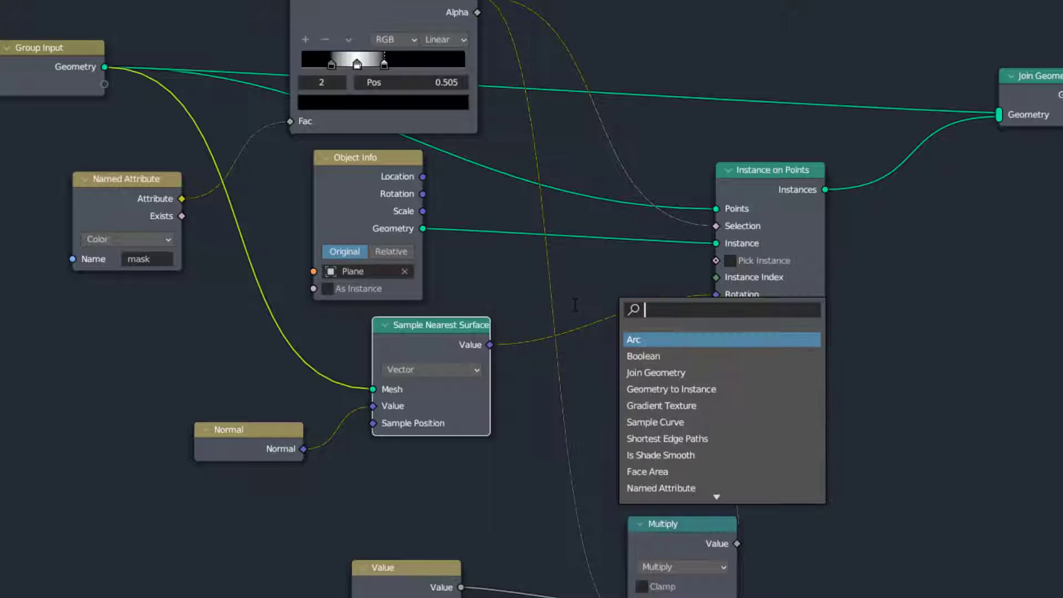
type("al")
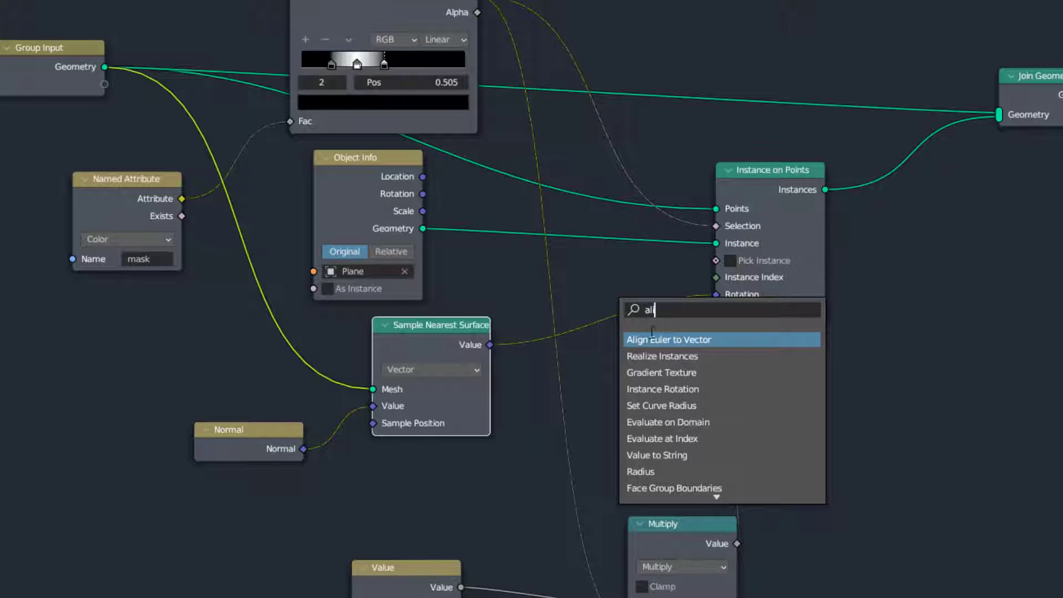
left_click(657, 339)
left_click(666, 335)
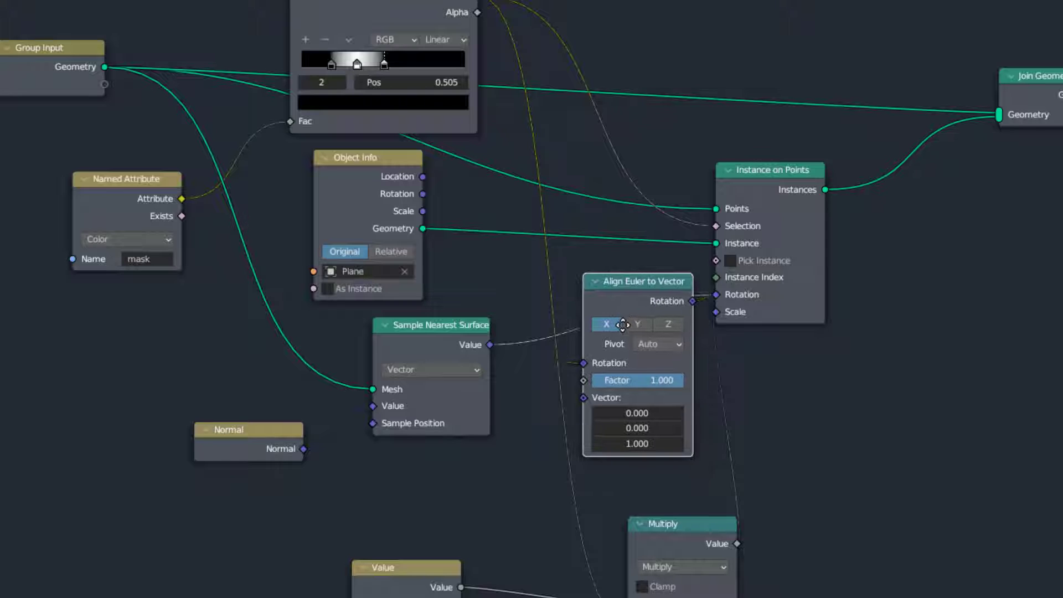
left_click(670, 324)
Move the Sample Nearest Surface link to the Vector input of Align Euler to Vector, and check the deselected head from the front
key("ctrl+space")
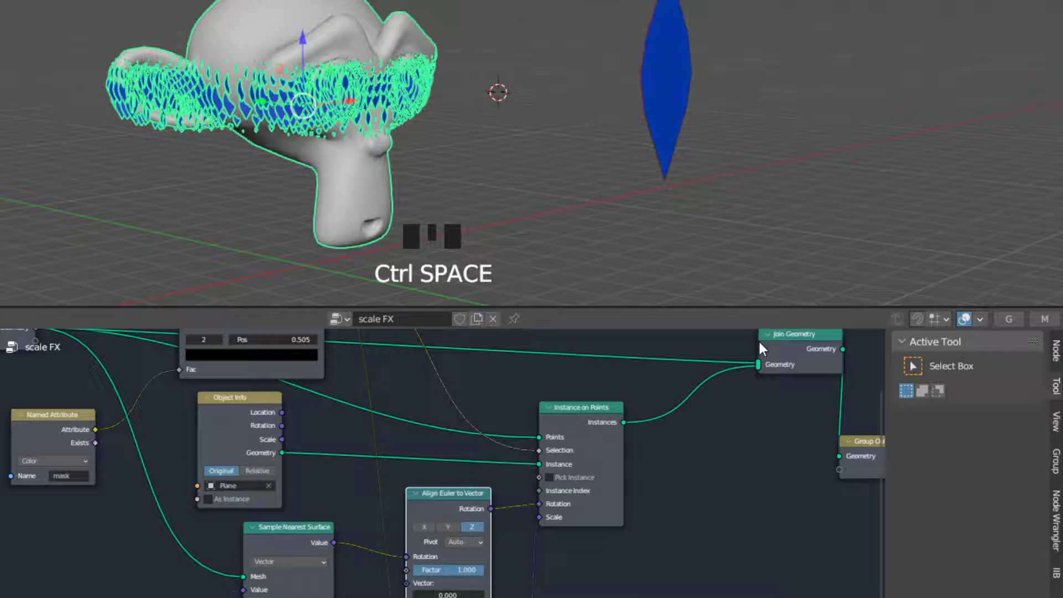
scroll(399, 177, "up", 2)
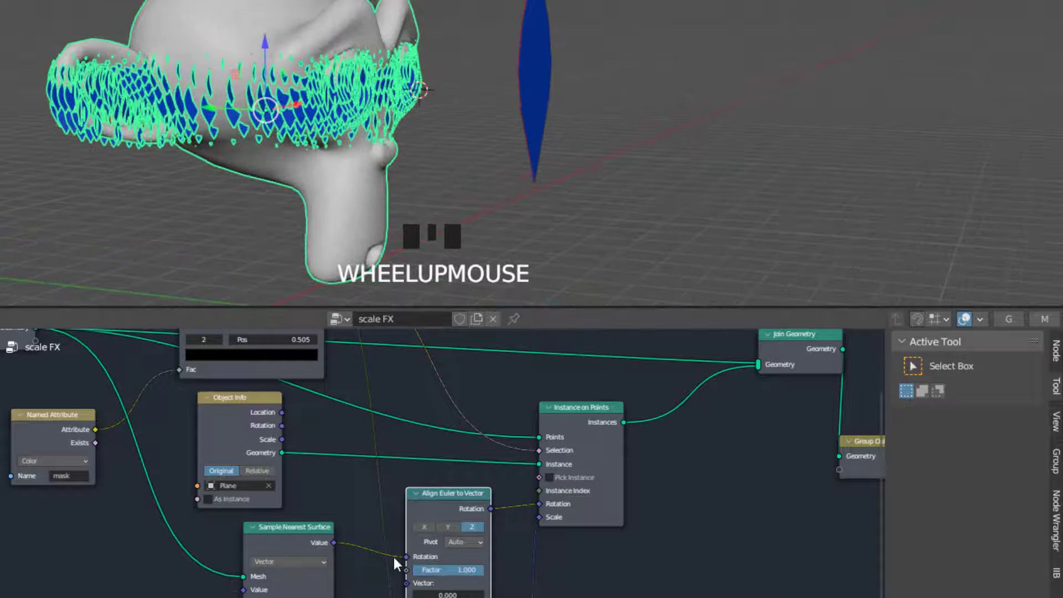
left_click_drag(402, 558, 409, 583)
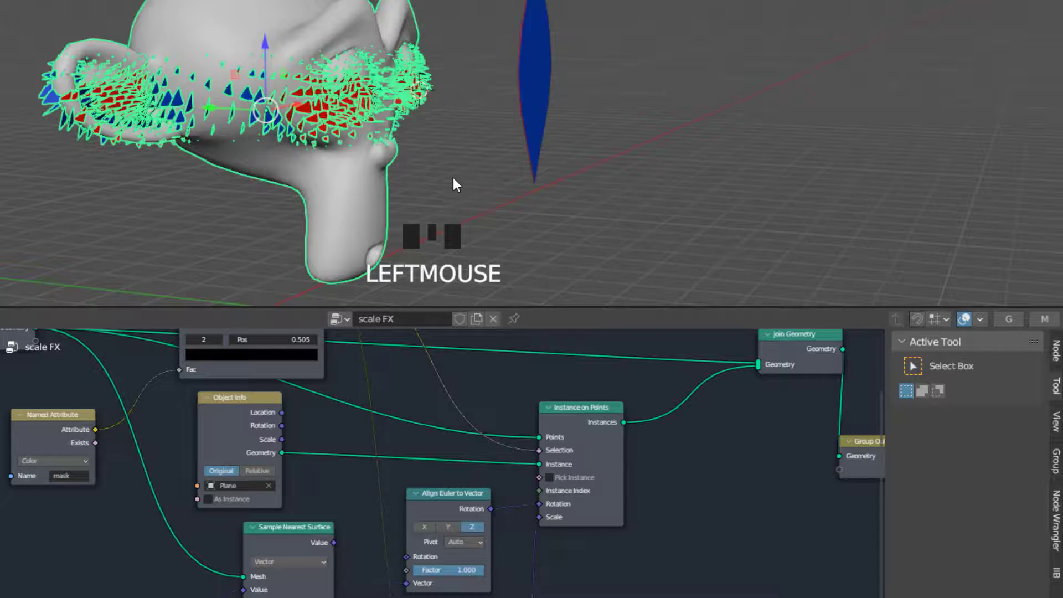
middle_click_drag(453, 180, 415, 161)
key("alt+a")
scroll(364, 121, "up", 2)
key("KP_1")
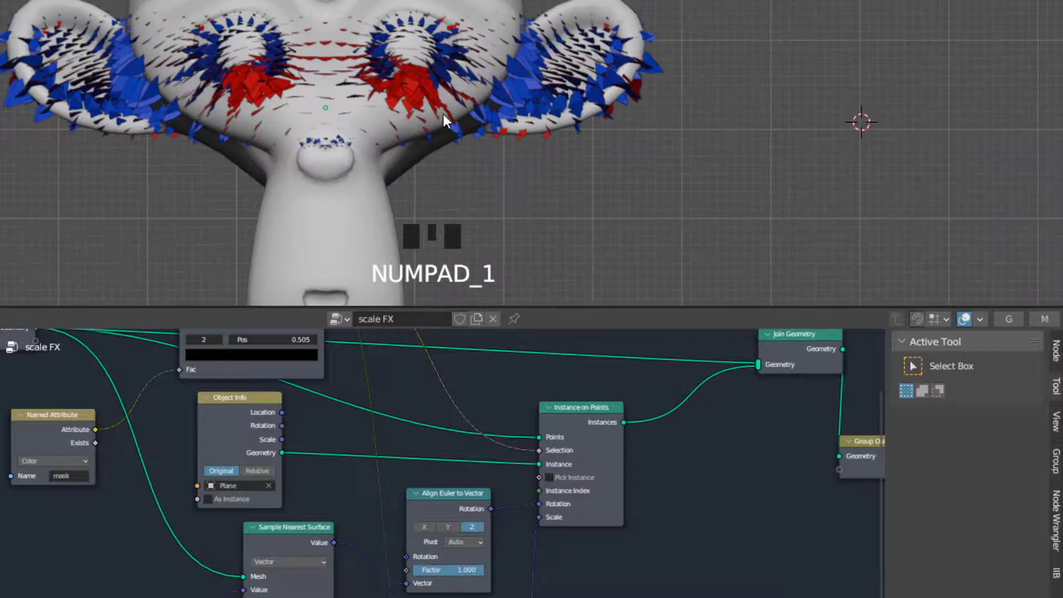
Try feeding the Normal node into Sample Position, and return its link to the Value input
left_click_drag(243, 590, 278, 540)
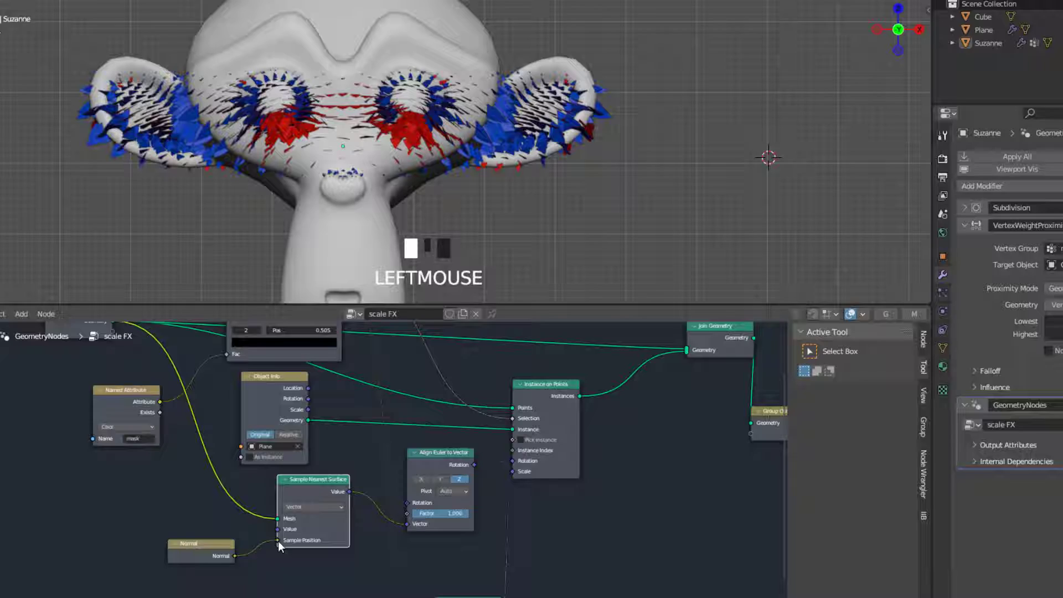
middle_click_drag(406, 140, 449, 180)
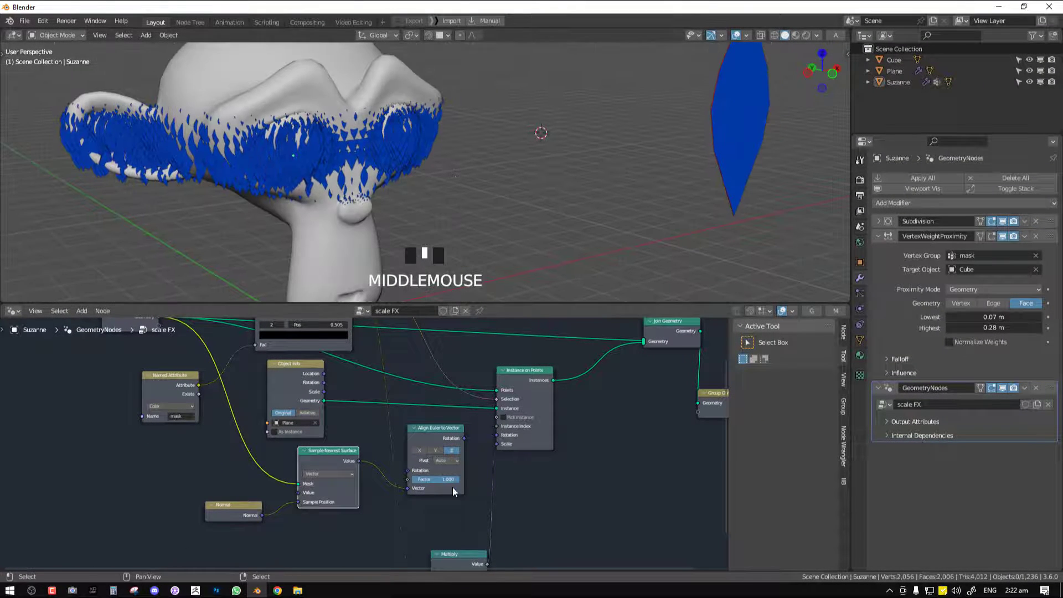
left_click_drag(406, 488, 299, 492)
Try aligning the instances along the Y axis and examine their orientation around the monkey head
middle_click_drag(424, 165, 560, 159)
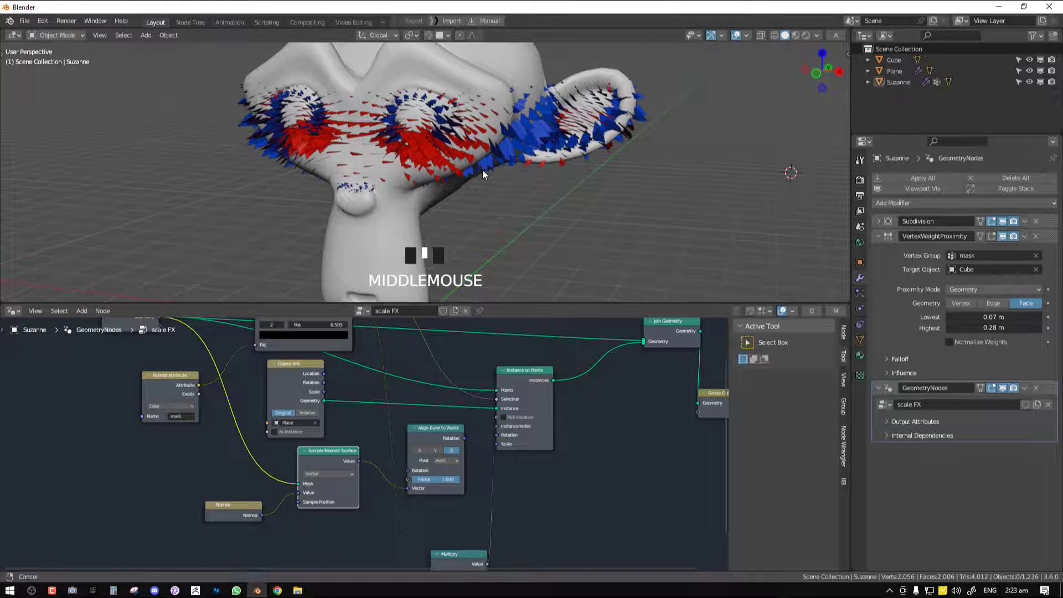
middle_click(553, 186, "shift")
middle_click_drag(482, 174, 504, 202)
key("KP_1")
scroll(523, 210, "down", 3)
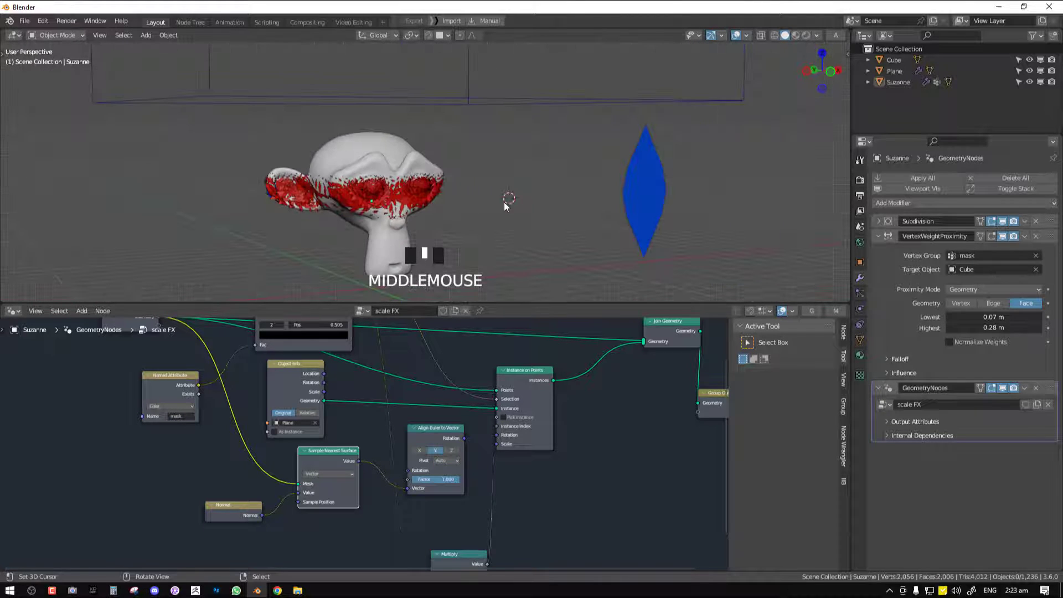
Select the scale plane and try rotating its whole mesh about the X axis in Edit Mode
right_click(655, 182)
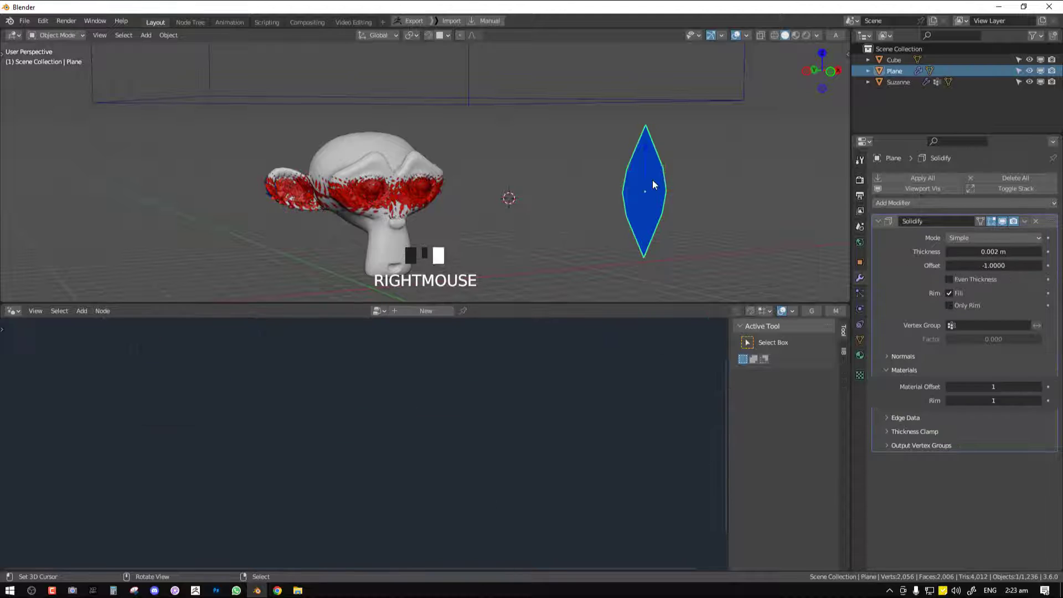
key("Tab")
middle_click_drag(615, 209, 626, 214)
key("a")
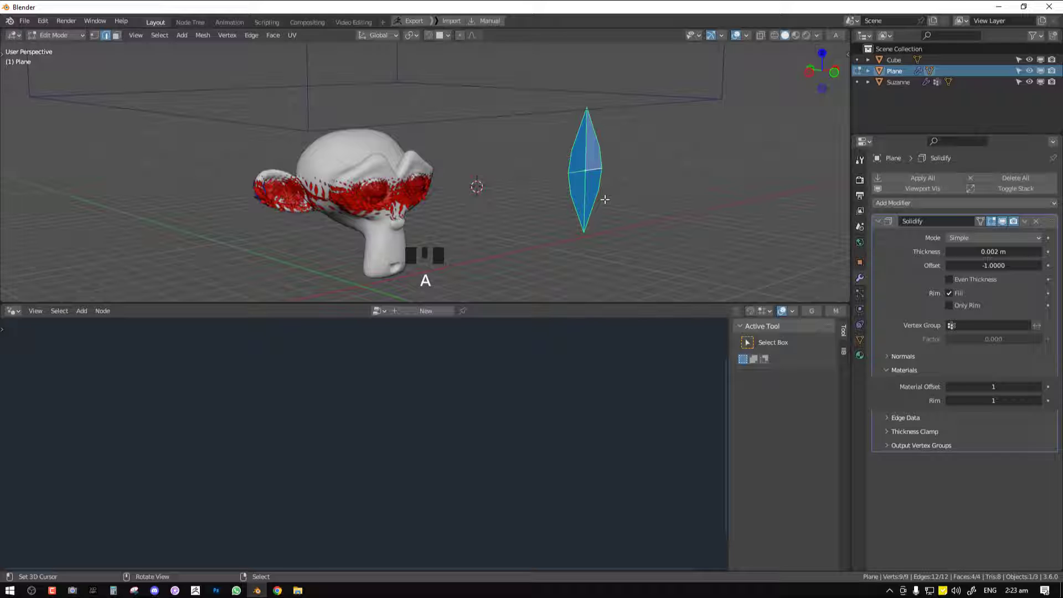
key("r")
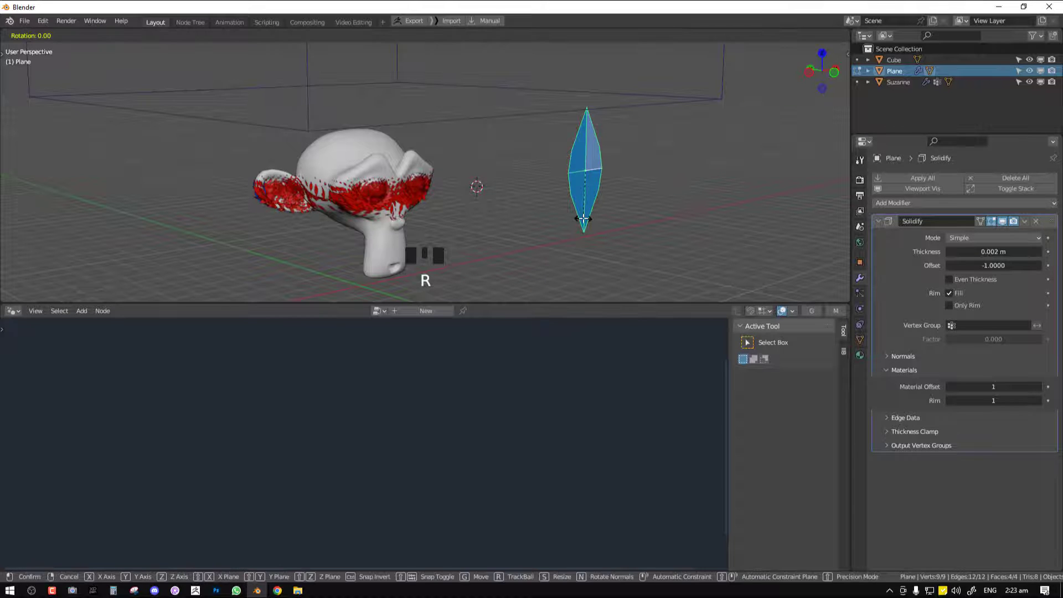
right_click(613, 175)
key("r")
key("x")
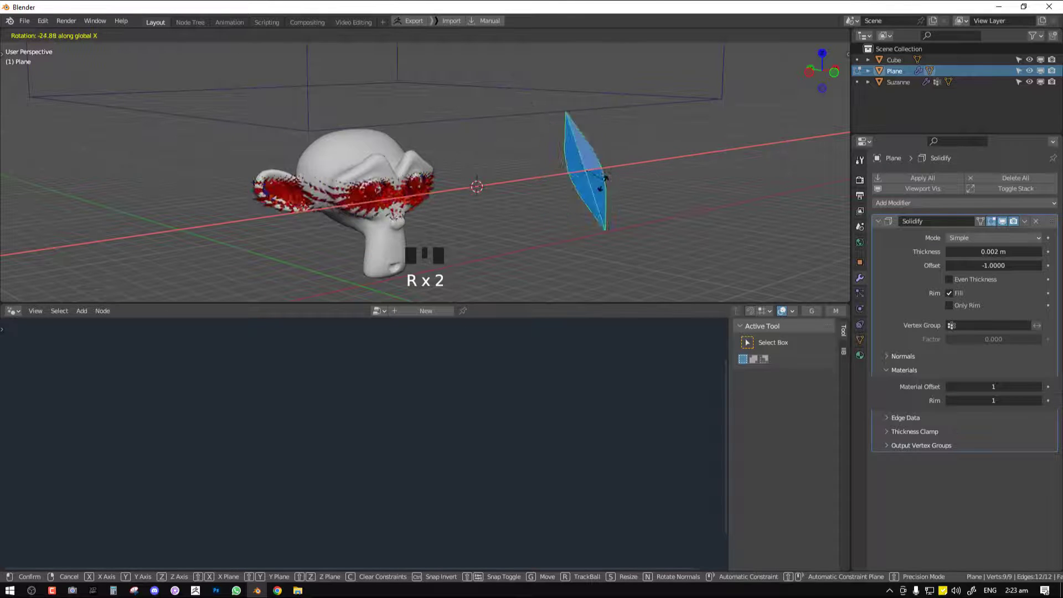
right_click(567, 91)
key("Tab")
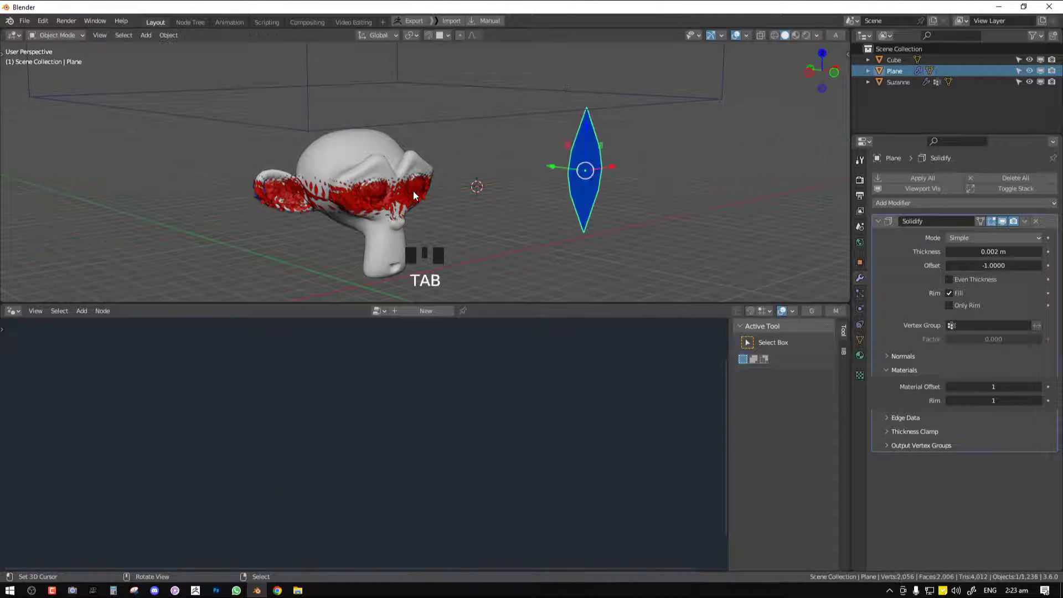
With the monkey head selected, move the Object Info node above the Color Ramp node
right_click(413, 191)
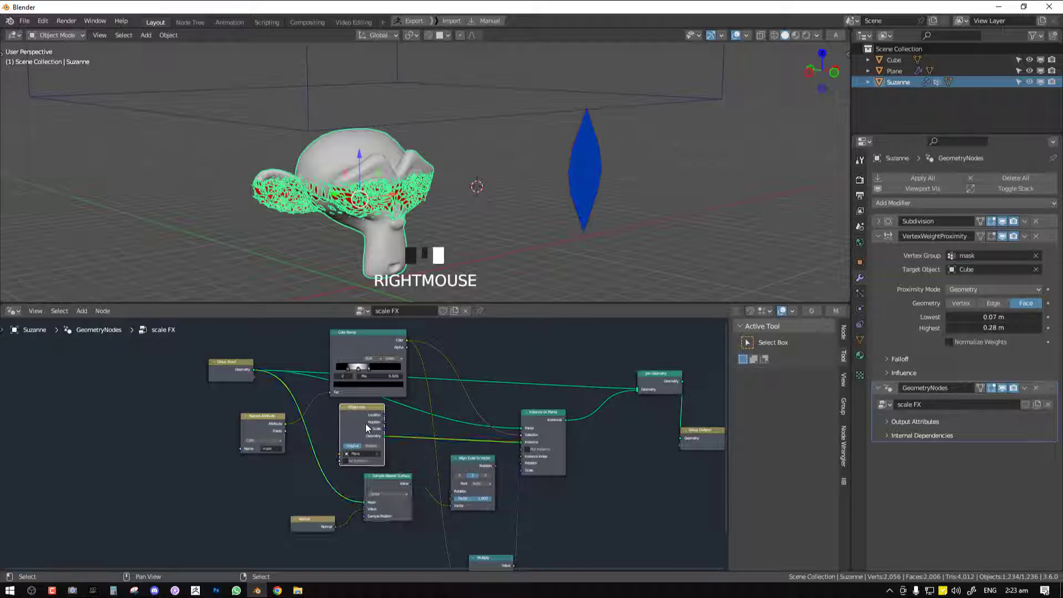
middle_click_drag(382, 415, 413, 507)
key("g")
left_click(408, 328)
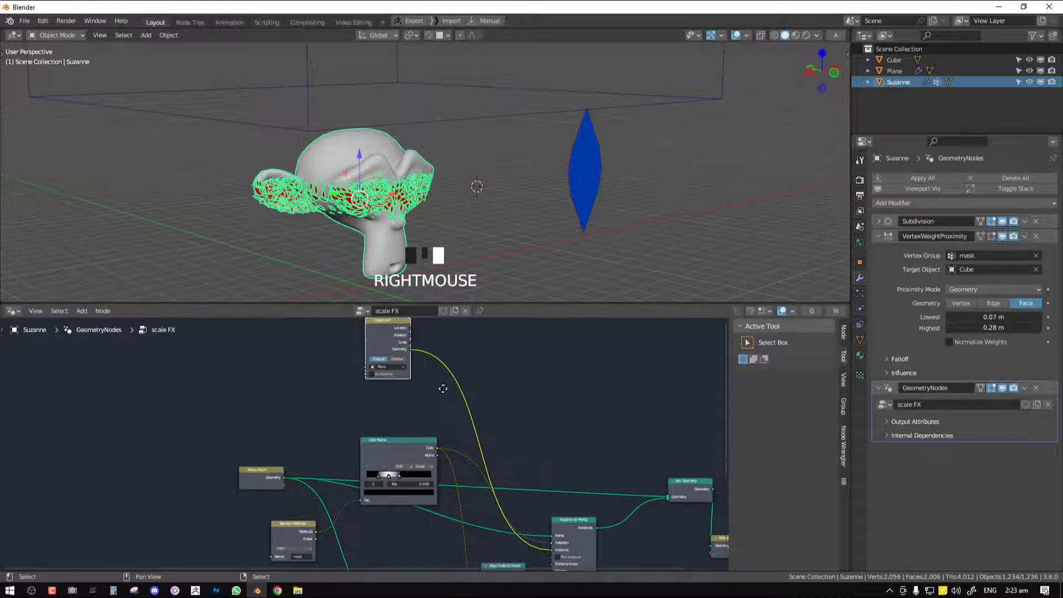
right_click(585, 153)
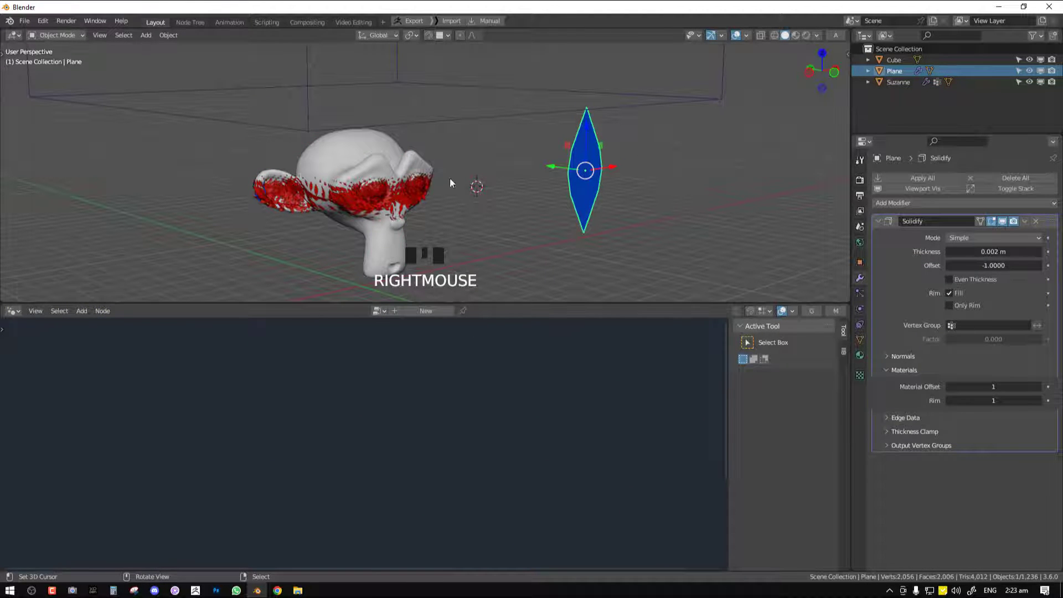
right_click(429, 183)
Insert a Transform Geometry node between Object Info and the Instance input of Instance on Points
key("shift+a")
left_click(517, 361)
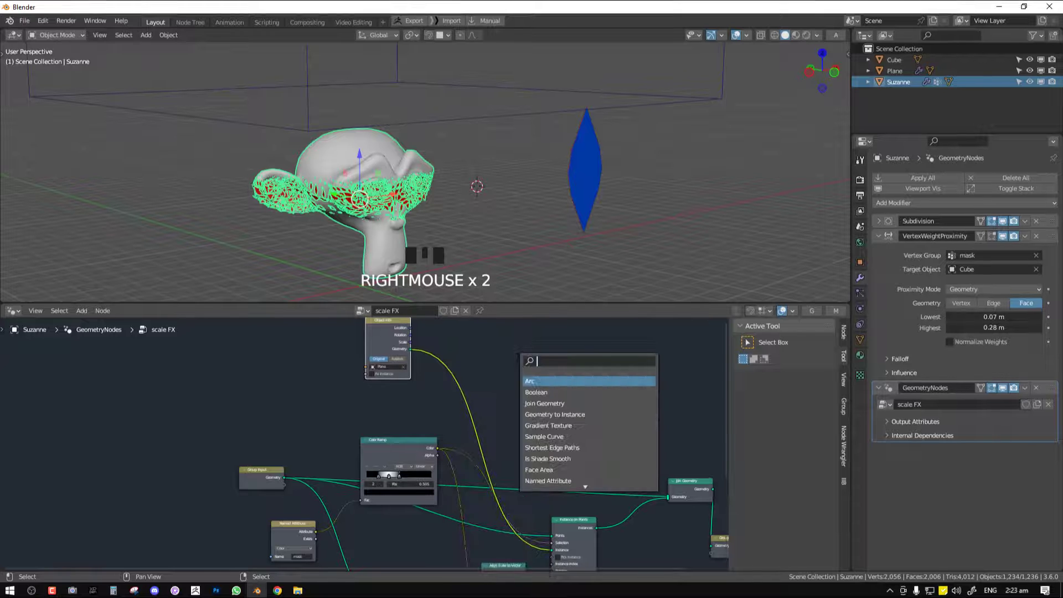
type("tra")
key("Return")
left_click(479, 360)
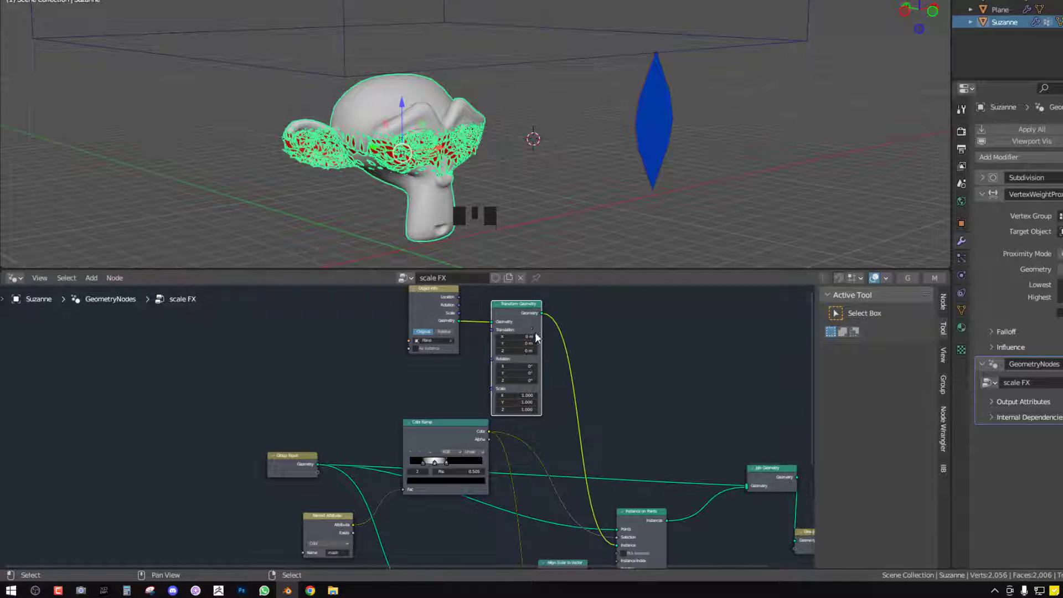
Try different rotations on the Transform Geometry node and reset its Z rotation to 0°
scroll(561, 371, "up", 1)
left_click_drag(535, 402, 550, 422)
key("ctrl+z")
key("ctrl+z")
key("alt+a")
scroll(397, 179, "up", 3)
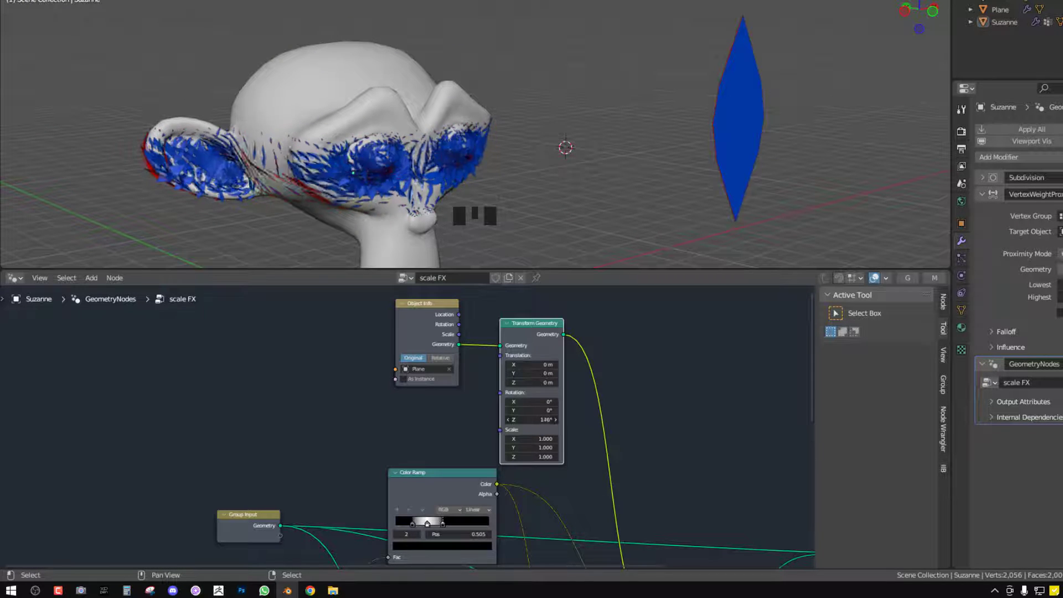
type("0")
key("Return")
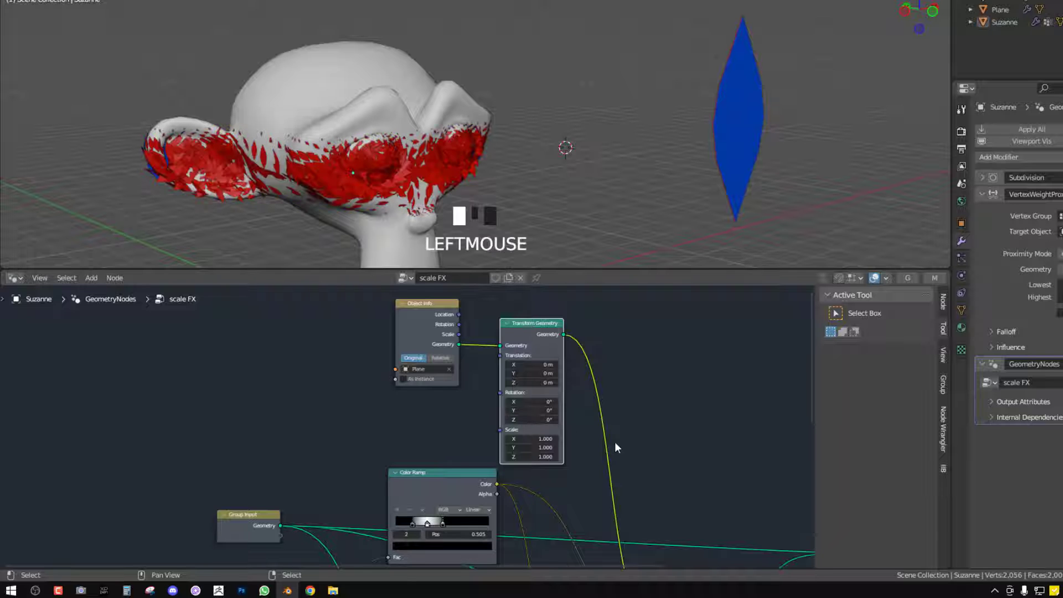
Try the X axis on Align Euler to Vector and set the axis to Z
scroll(657, 465, "down", 2)
middle_click_drag(658, 465, 571, 307)
left_click(505, 460)
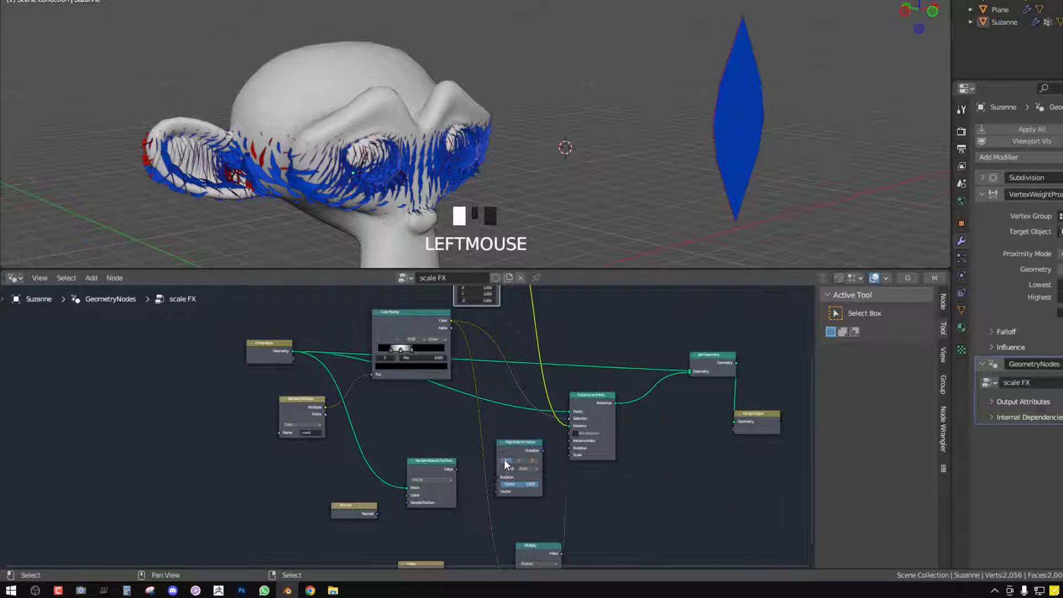
left_click(533, 460)
Set the Transform Geometry node's X rotation to 84.6° and enlarge the node editor
scroll(566, 348, "up", 1)
middle_click_drag(567, 346, 574, 456)
scroll(532, 420, "up", 2)
left_click_drag(500, 343, 546, 343)
scroll(546, 421, "down", 1)
middle_click_drag(542, 487, 551, 360)
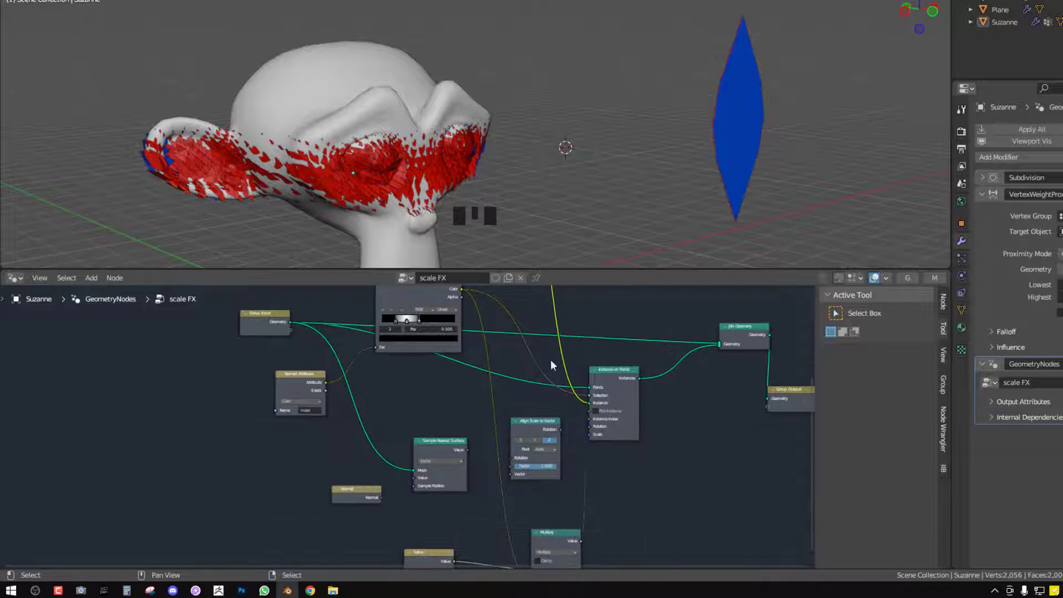
middle_click_drag(492, 390, 527, 436)
scroll(527, 436, "up", 1)
middle_click_drag(524, 337, 512, 481)
scroll(511, 481, "up", 1)
key("ctrl+space")
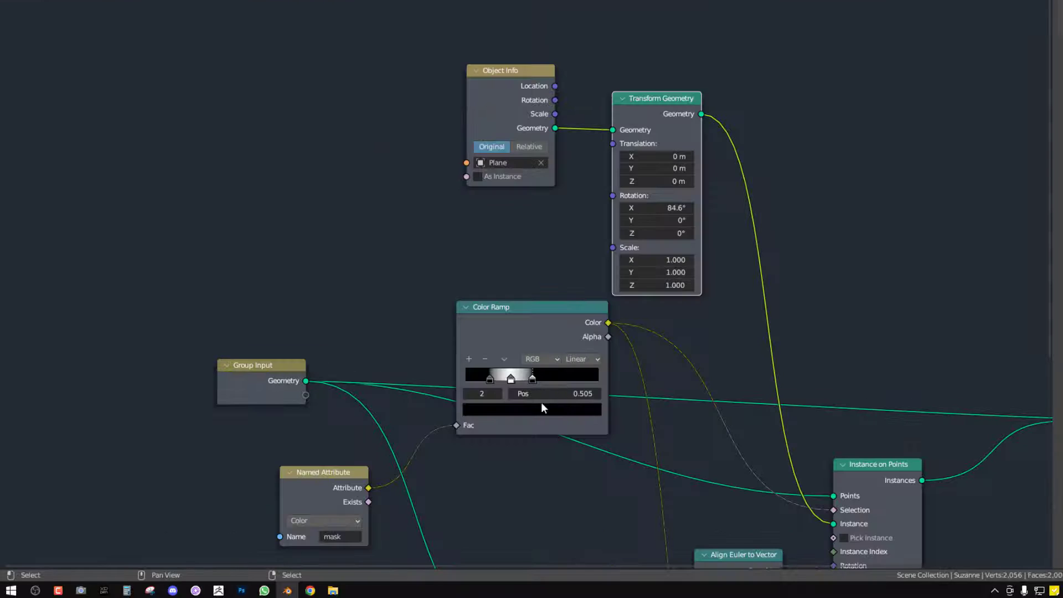
Spread out the Group Output, Join Geometry, Instance on Points and Color Ramp nodes
scroll(540, 402, "down", 5)
scroll(599, 422, "up", 4)
middle_click_drag(787, 273, 715, 305)
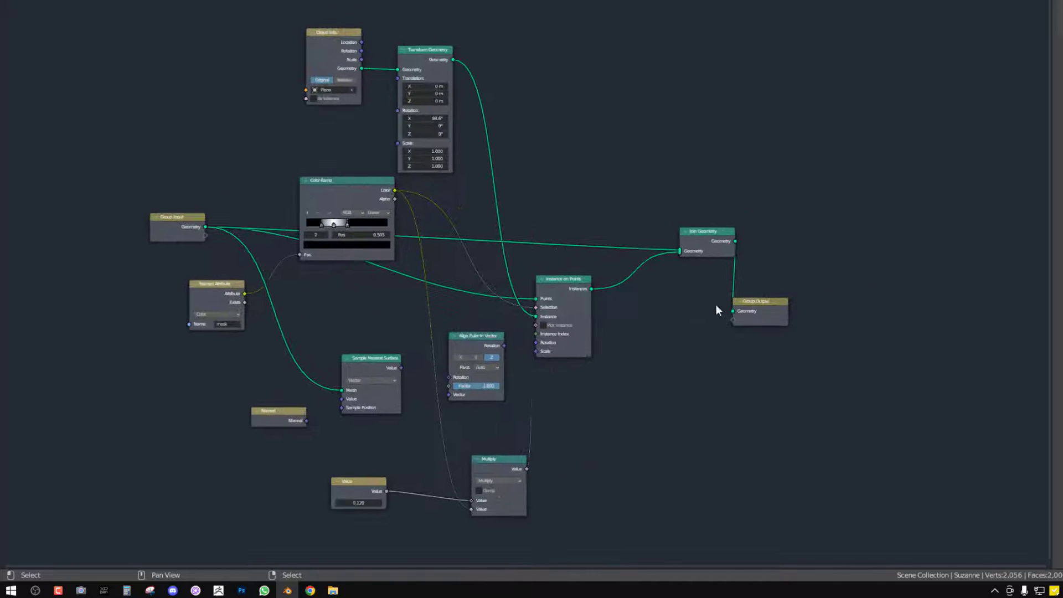
left_click_drag(745, 304, 872, 225)
left_click_drag(709, 251, 767, 236)
left_click_drag(574, 292, 655, 252)
left_click_drag(403, 217, 465, 299)
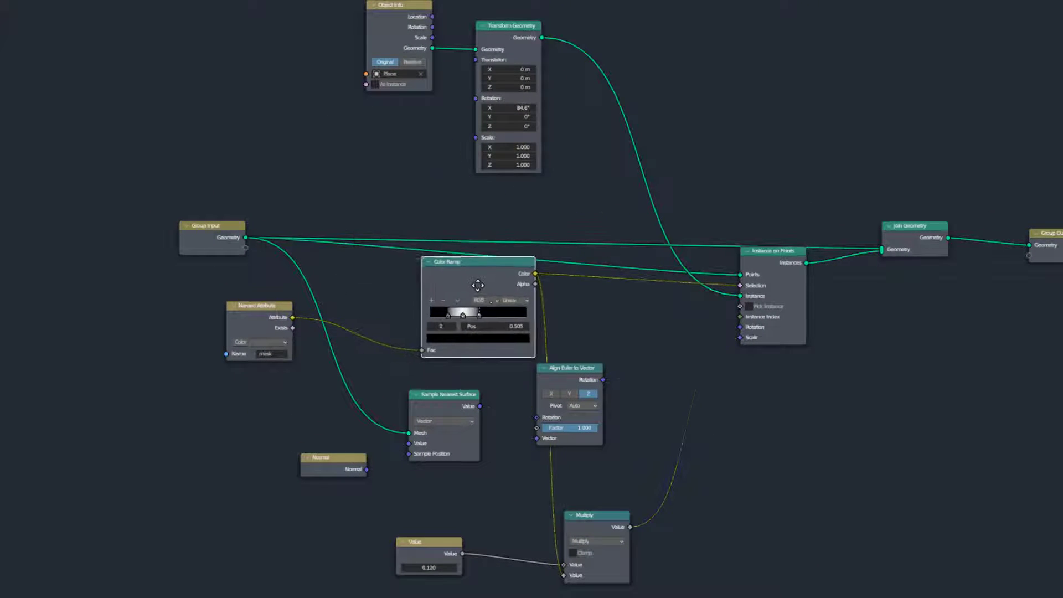
Reposition the Align Euler to Vector, Sample Nearest Surface, Normal, Multiply and Value nodes to space out the lower part of the tree
left_click_drag(585, 369, 659, 356)
left_click_drag(441, 404, 491, 404)
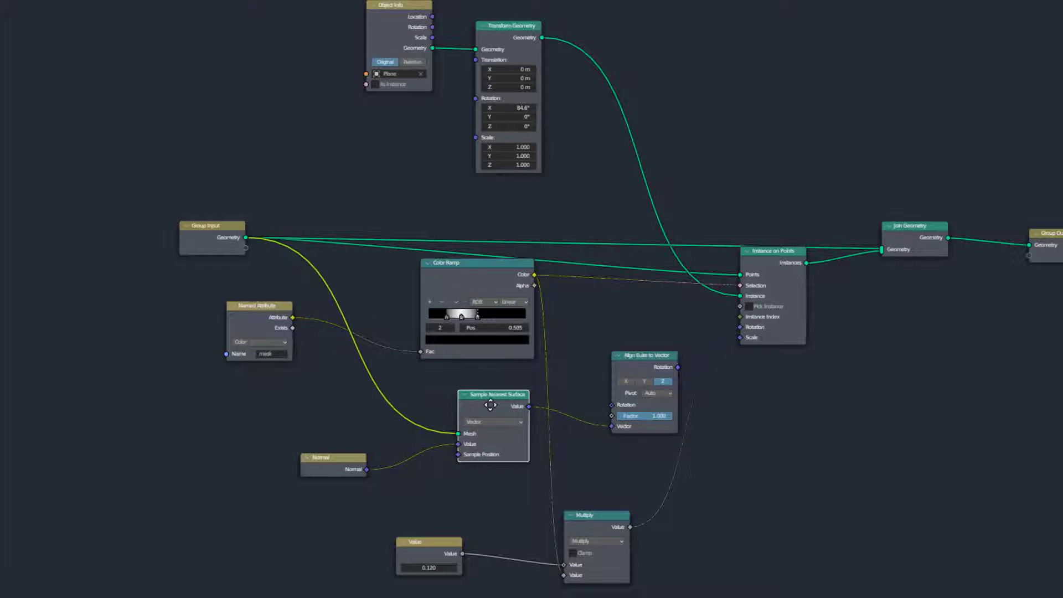
left_click_drag(334, 469, 392, 453)
left_click_drag(586, 515, 665, 478)
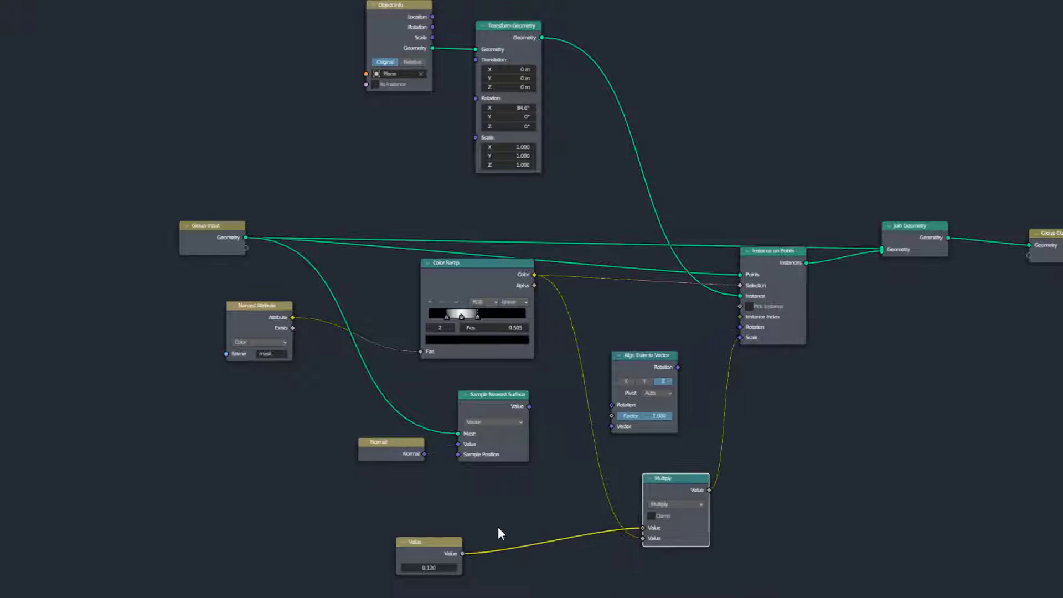
left_click_drag(456, 543, 549, 526)
Reposition the Transform Geometry and Object Info nodes, restore the split layout and reset Transform Geometry's X rotation to 0°
middle_click_drag(574, 226, 633, 354)
scroll(633, 355, "up", 2)
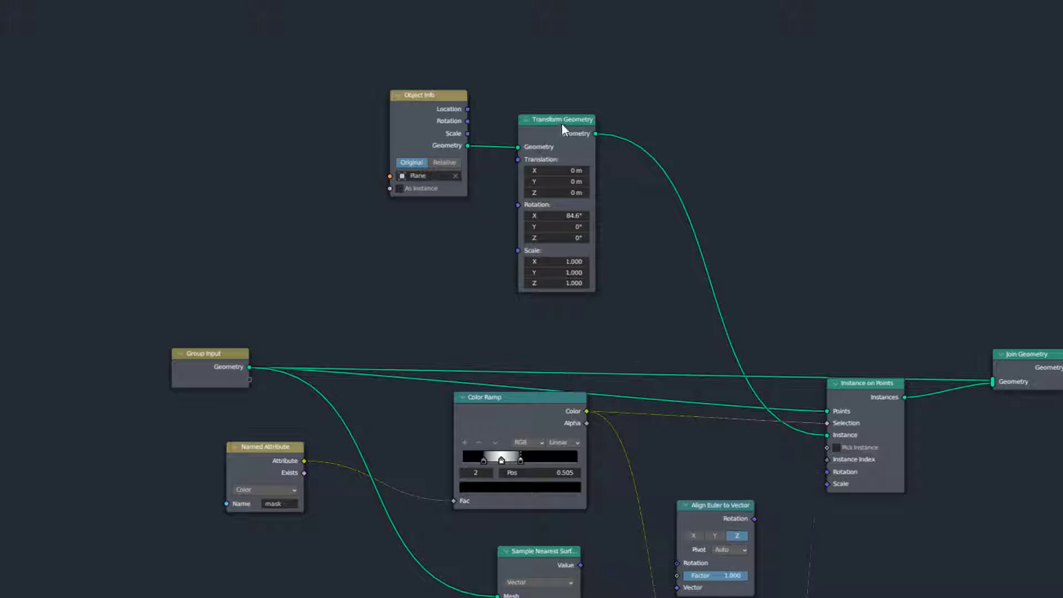
left_click_drag(561, 123, 649, 148)
left_click_drag(418, 97, 463, 145)
middle_click_drag(534, 249, 492, 164)
key("ctrl+space")
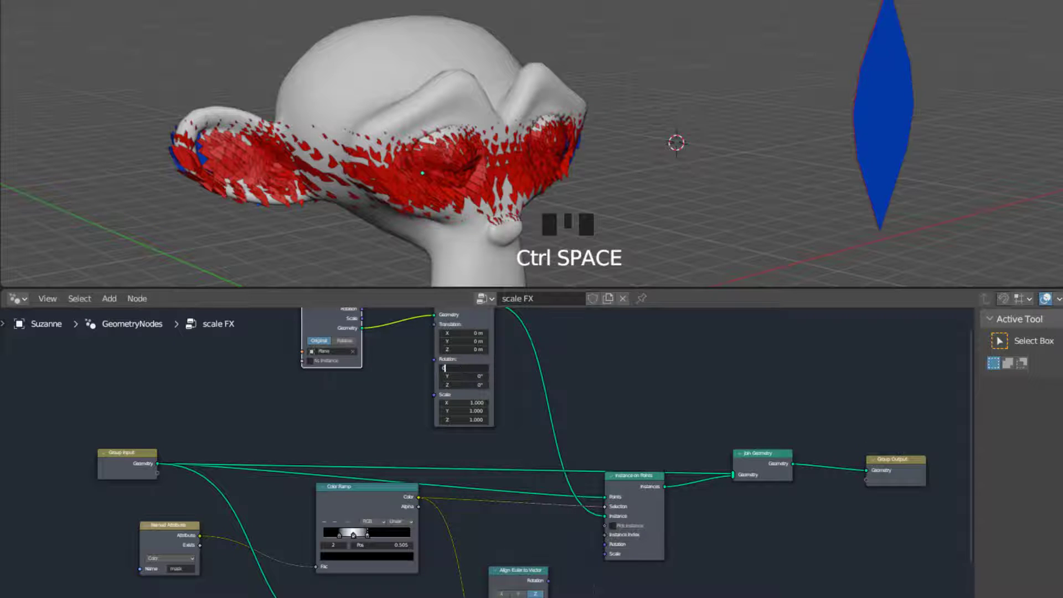
left_click(570, 124)
Select the large cube and copy its Z location as a new driver
scroll(566, 135, "down", 8)
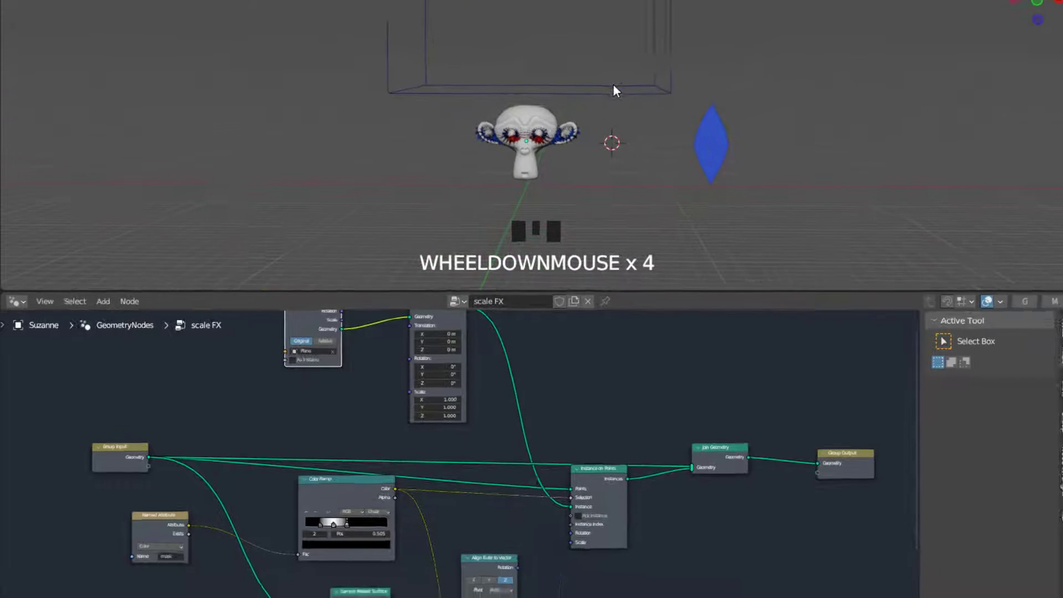
right_click(613, 86)
key("n")
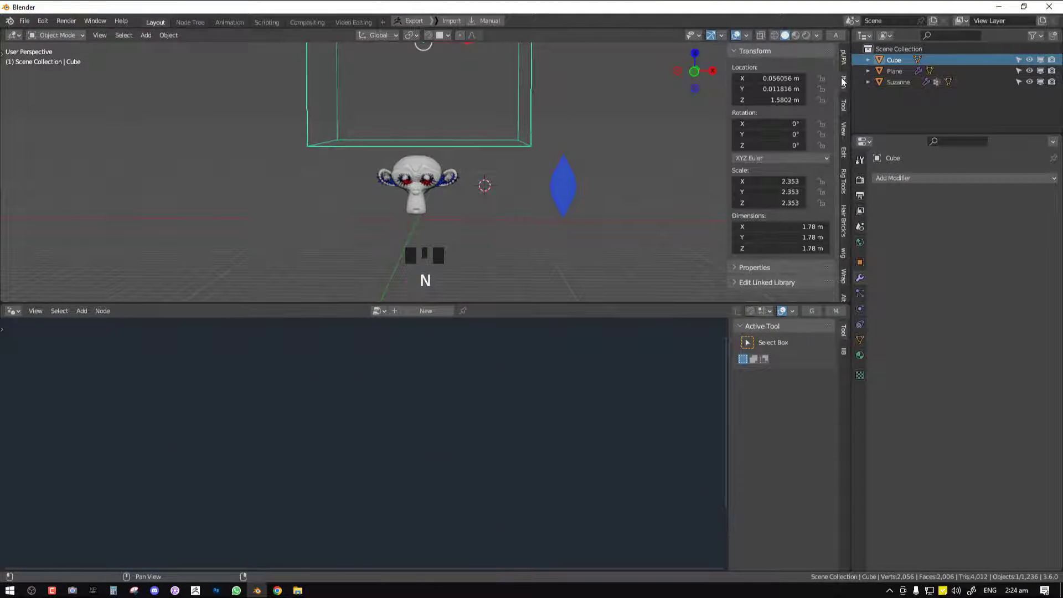
right_click(776, 100)
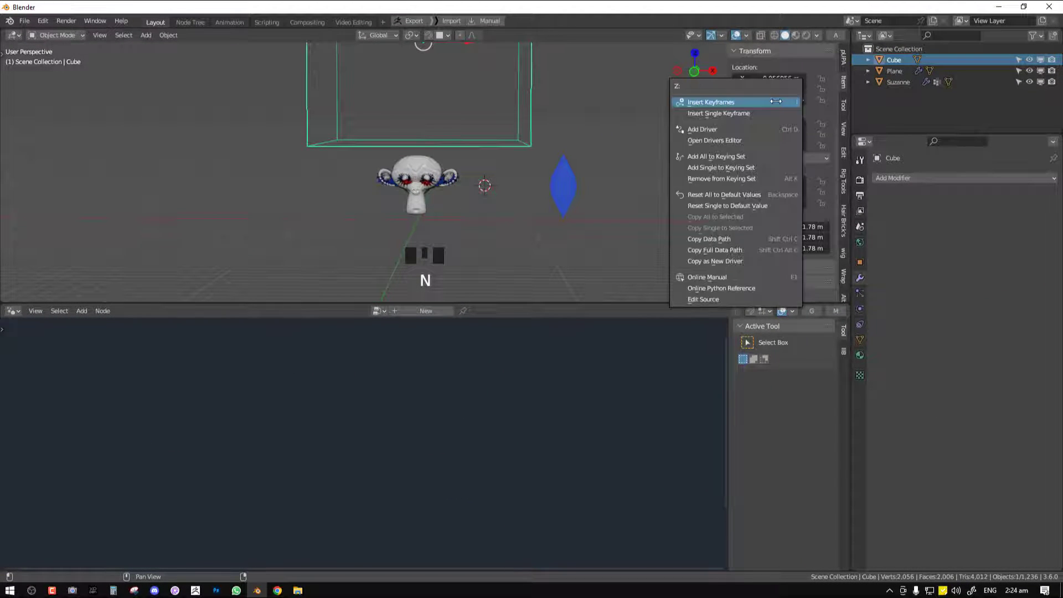
left_click(741, 260)
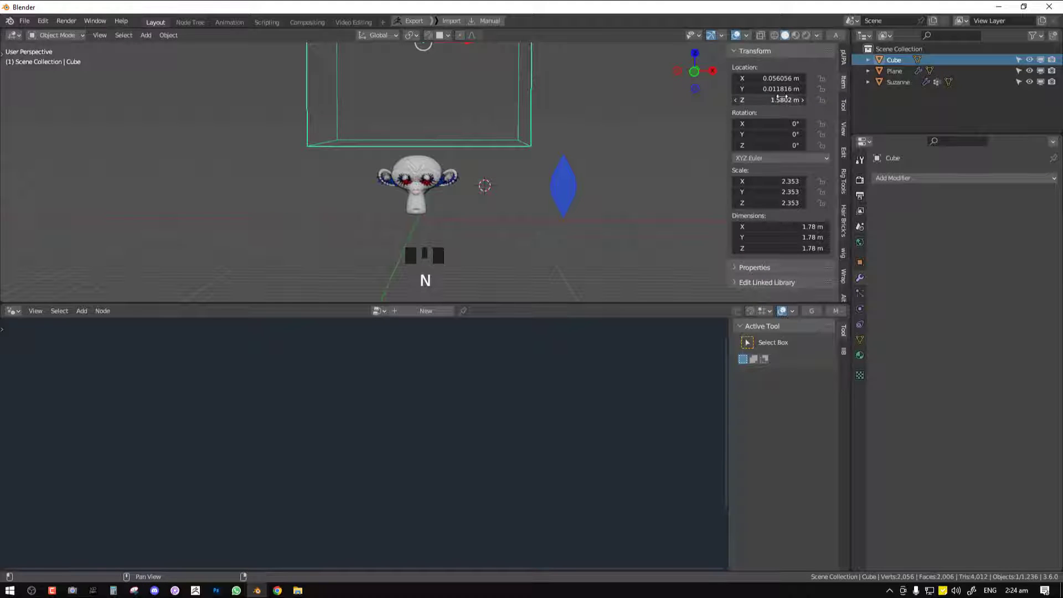
Select the monkey head and paste the copied driver onto the Transform Geometry node's X rotation
scroll(437, 206, "up", 3)
right_click(437, 207)
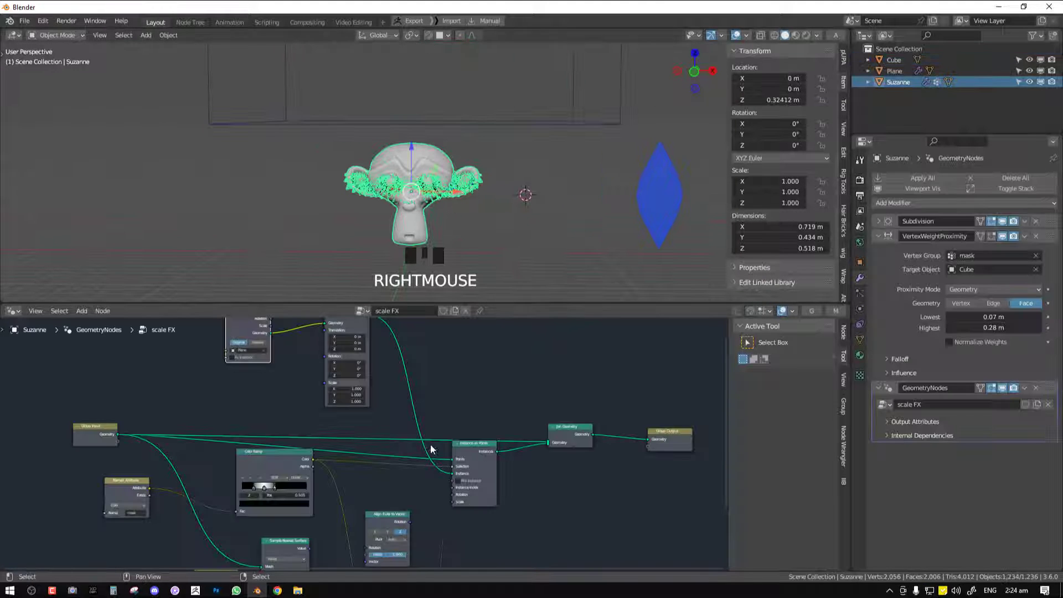
right_click(414, 386)
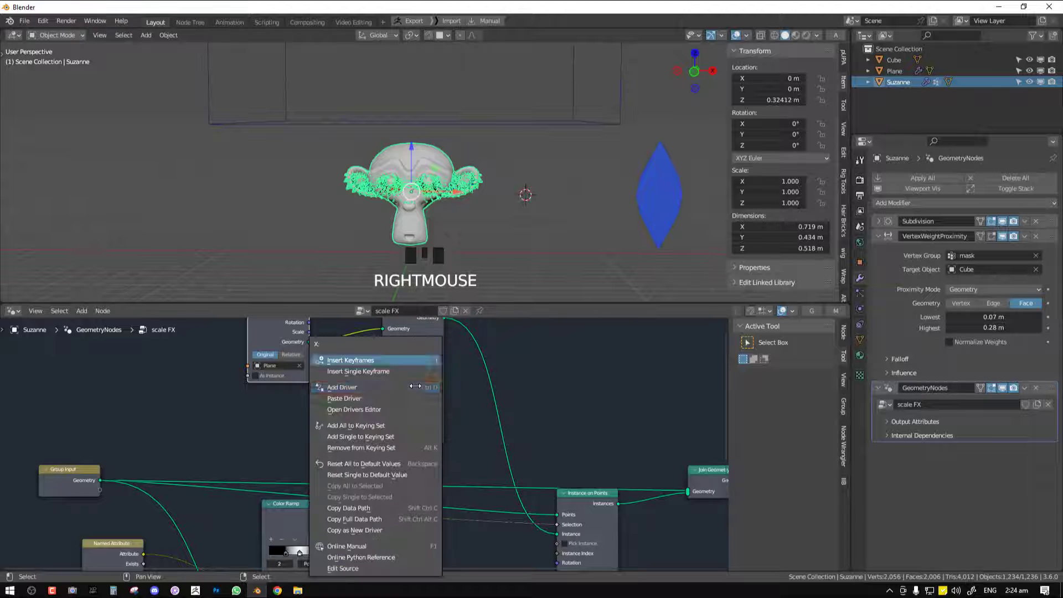
Select the cube and move it in front view to about Z 1.71 m to test the driven rotation
scroll(496, 167, "down", 2)
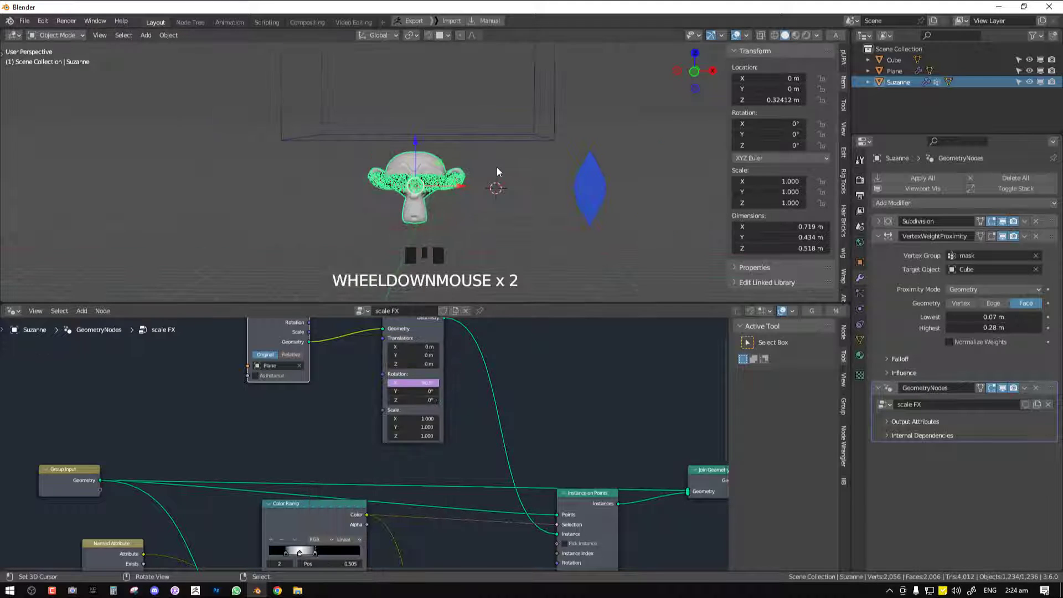
right_click(494, 140)
key("ctrl+space")
scroll(513, 166, "up", 2)
key("g")
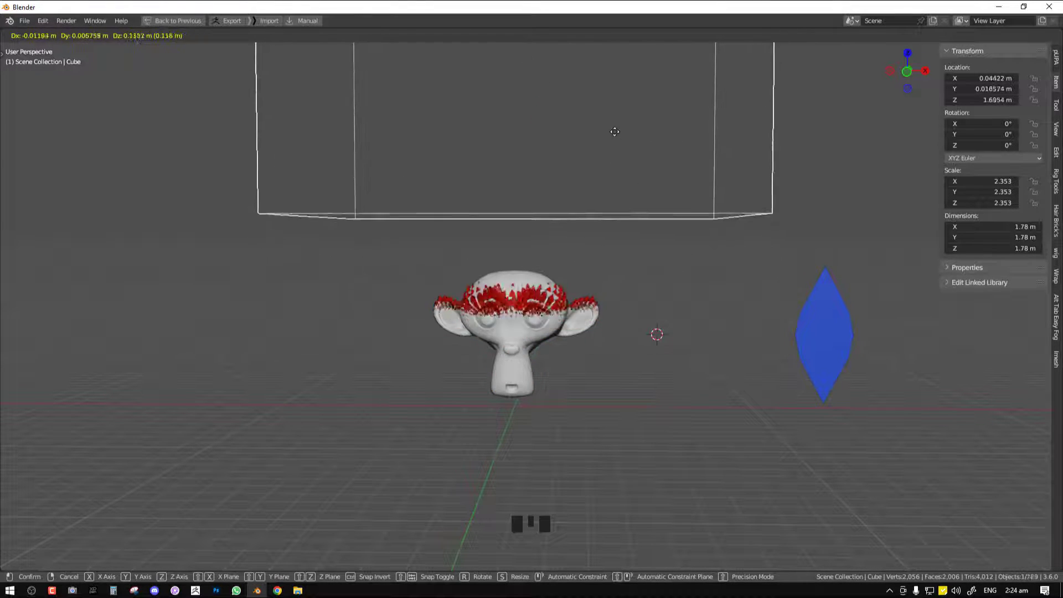
key("KP_1")
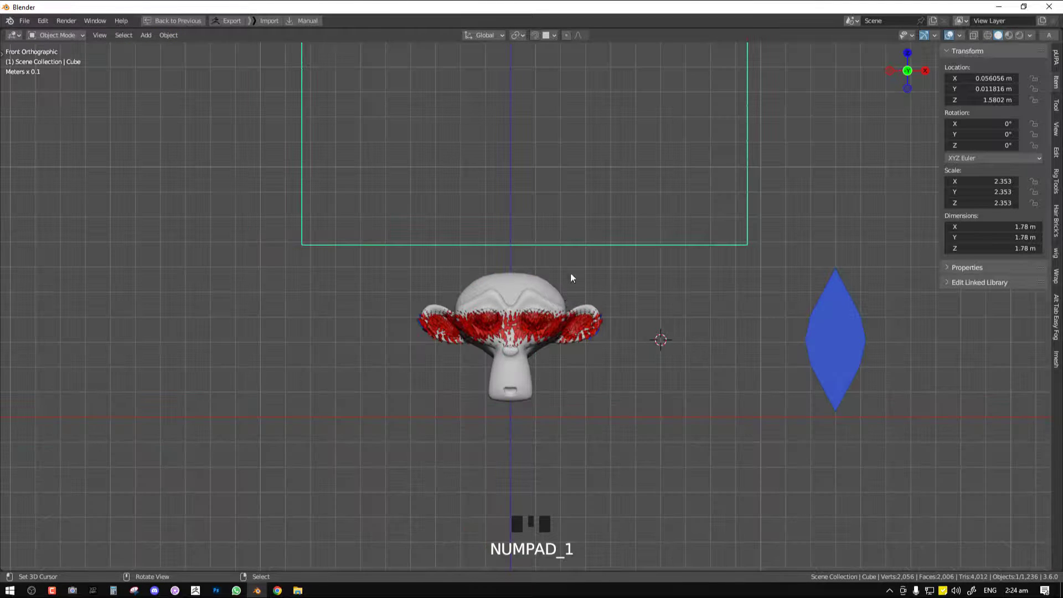
key("g")
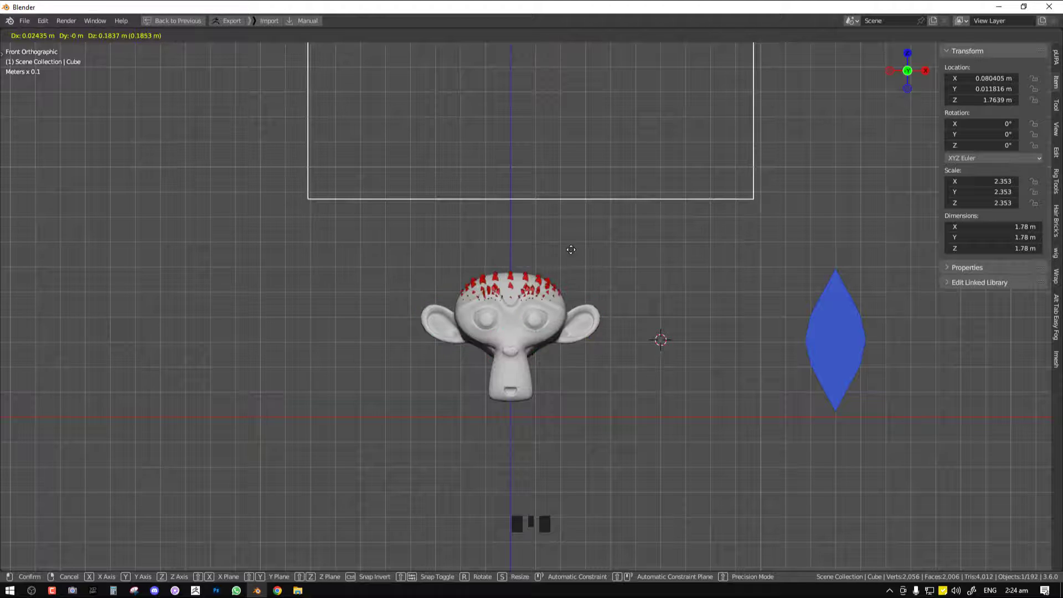
Reselect the monkey head and open the Drivers Editor for the Transform Geometry node's X rotation
right_click(527, 322)
key("ctrl+space")
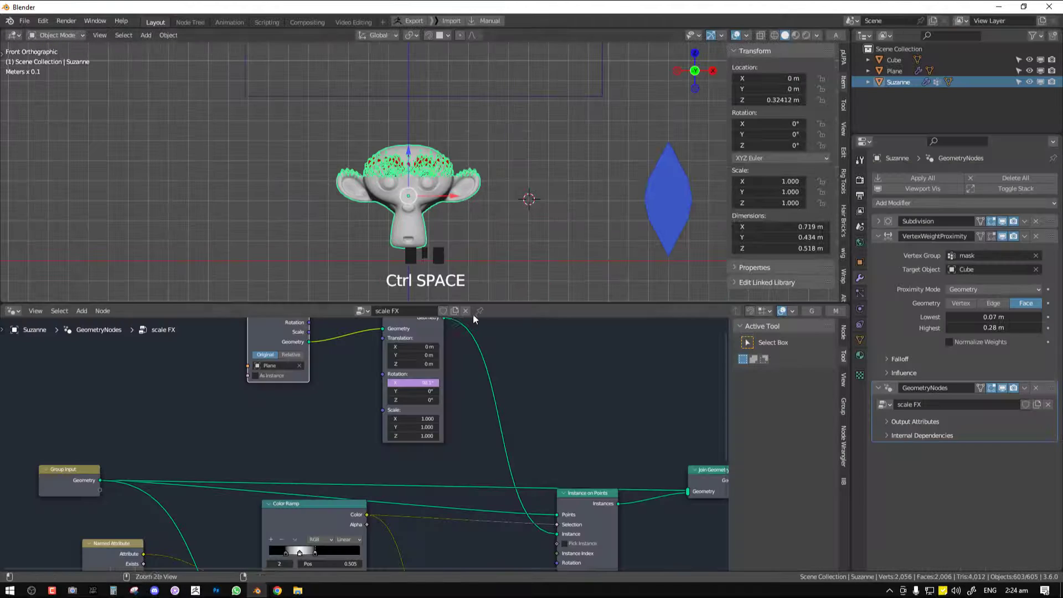
right_click(413, 383)
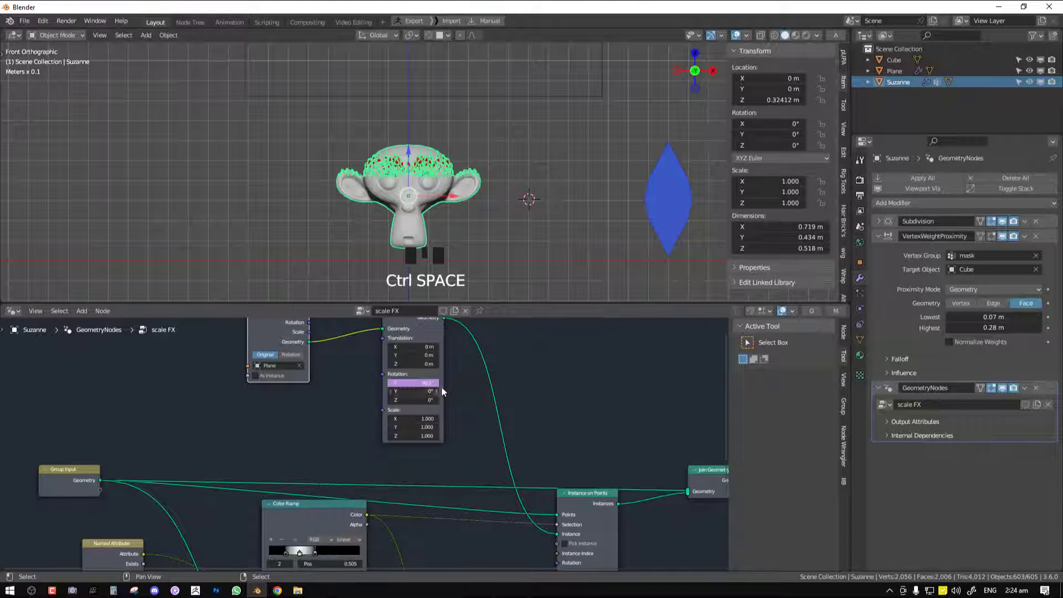
right_click(416, 385)
left_click(400, 407)
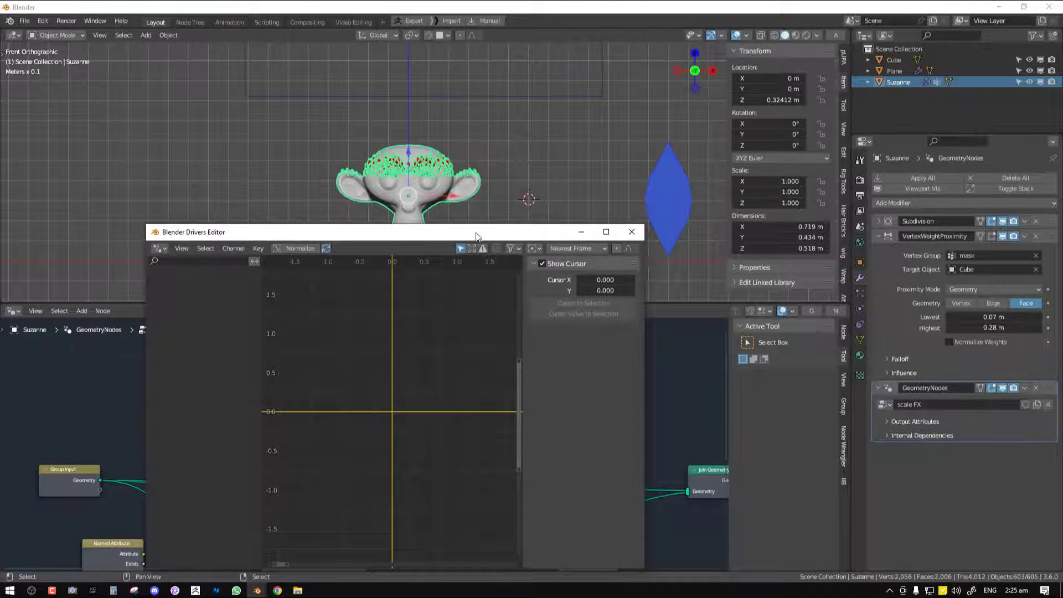
Move the Drivers Editor window aside, select the Transform Geometry node and select its X Default Value driver
left_click_drag(477, 237, 710, 242)
middle_click_drag(407, 352, 346, 386)
left_click(364, 330)
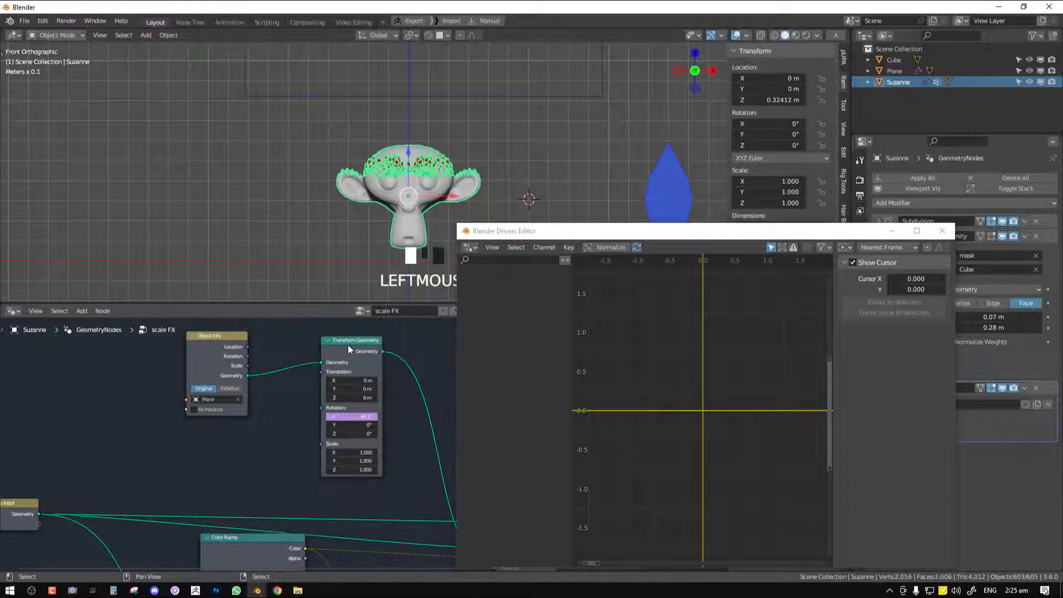
left_click(347, 343)
left_click(510, 298)
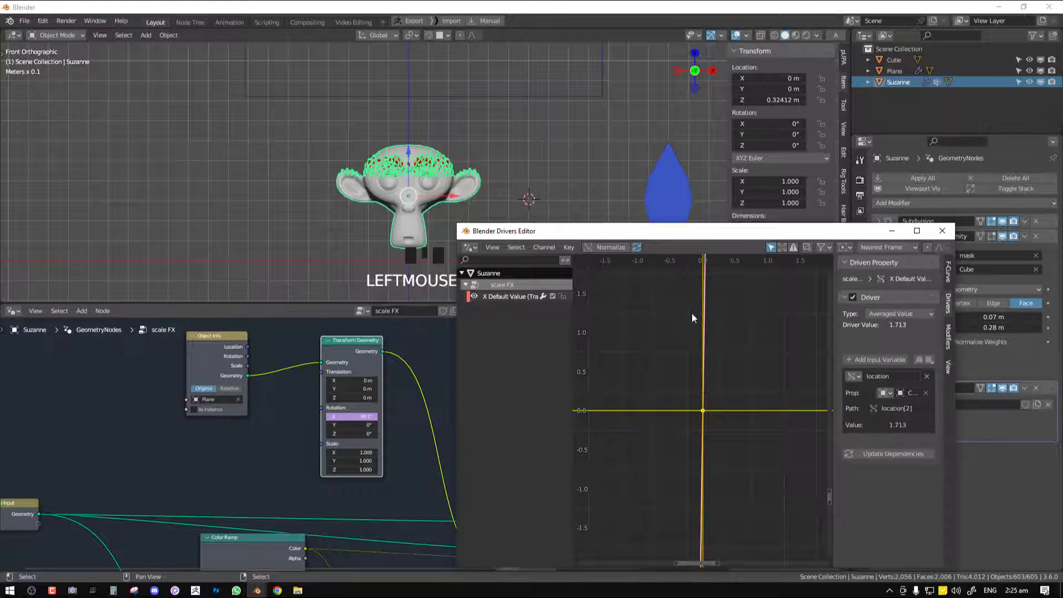
Add a Generator modifier to the driver curve and set its x^1 coefficient to 2.4
left_click(947, 337)
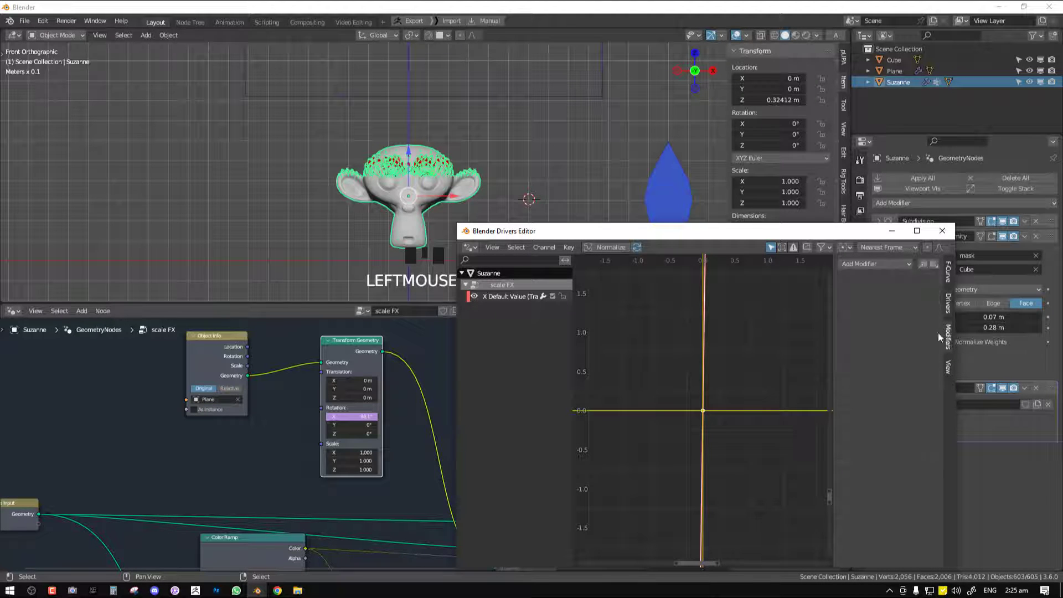
left_click(869, 264)
left_click(864, 278)
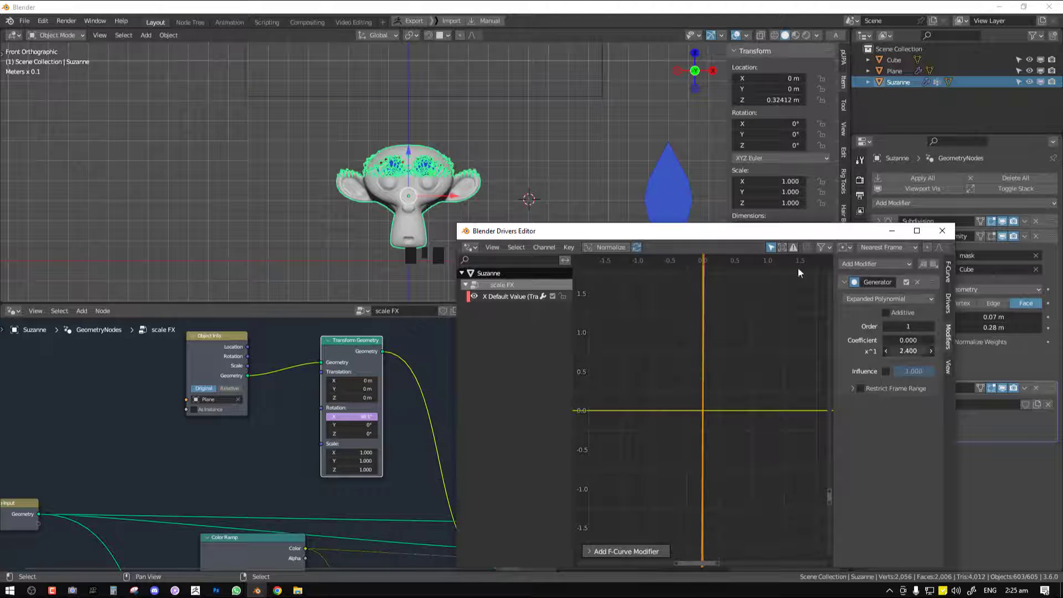
Lower the cube slightly, reselect the monkey head and set the Generator's x^1 coefficient to 1.8
mouse_move(504, 91)
right_mouse_down()
mouse_move(498, 137)
mouse_move(494, 92)
right_mouse_up()
right_click(430, 166)
left_click_drag(902, 347, 880, 348)
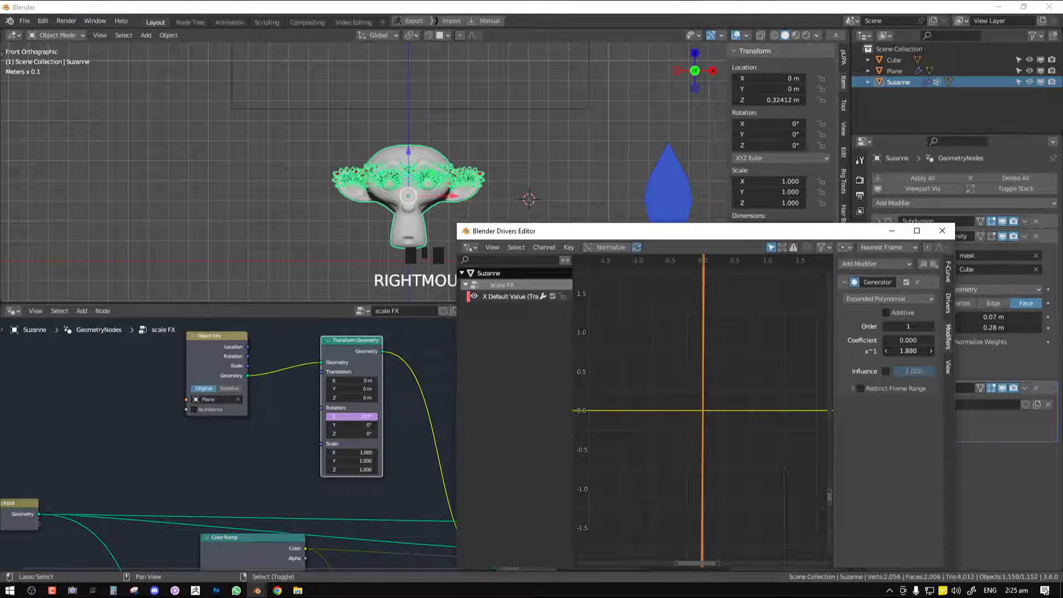
Move the cube down over the monkey head and set the Generator's x^1 coefficient to -1
right_click(475, 102)
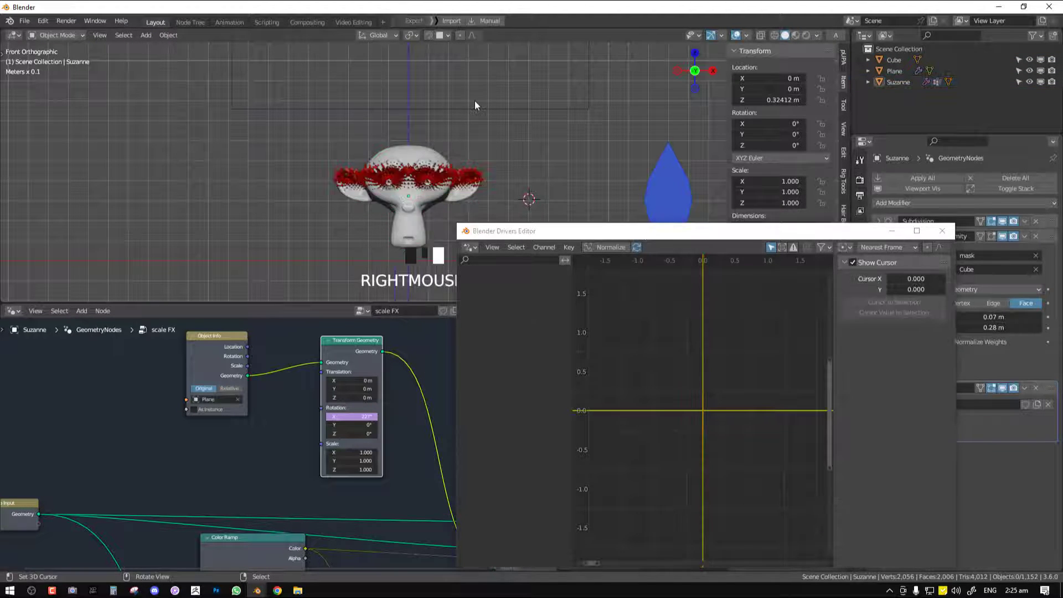
right_click_drag(477, 108, 454, 175)
right_click(439, 188)
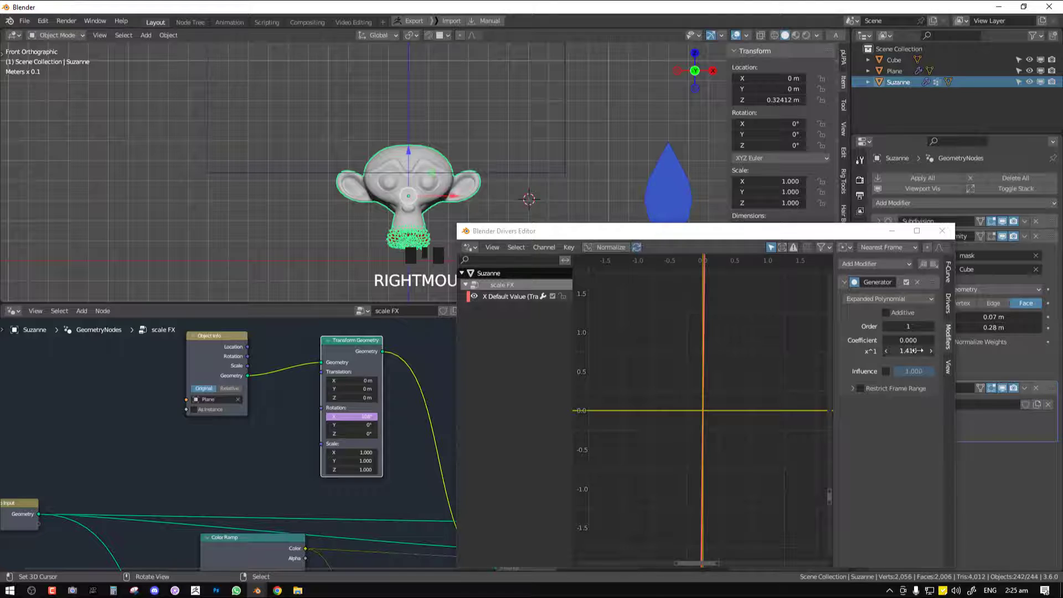
left_click_drag(919, 351, 886, 351)
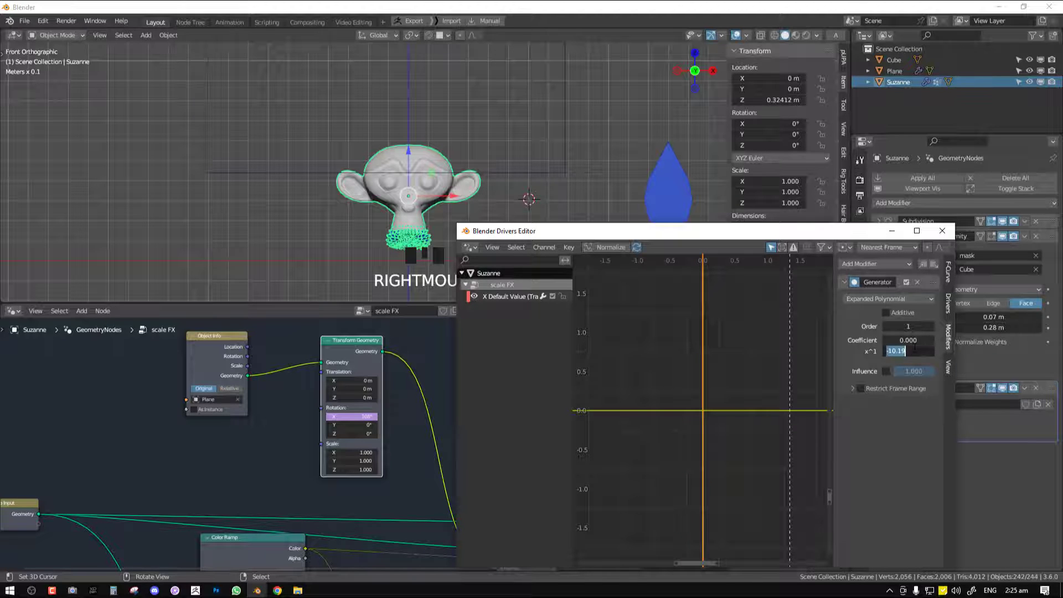
type("-1")
key("Return")
Raise the cube to about Z 1.64 m and inspect the scales on the monkey head with viewport overlays hidden
right_click_drag(501, 178, 513, 121)
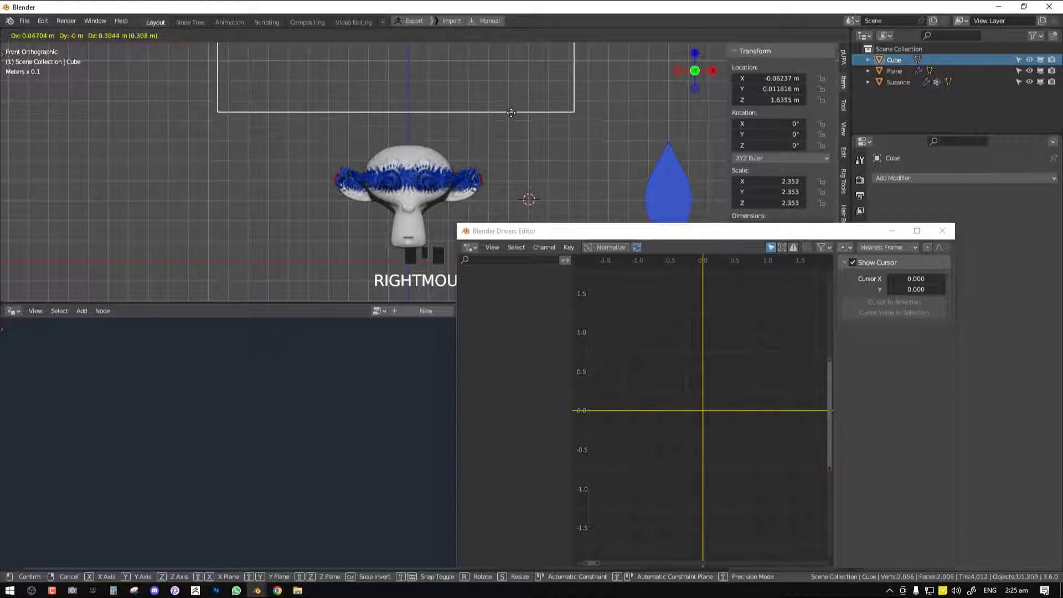
right_click(437, 173)
scroll(504, 114, "up", 4)
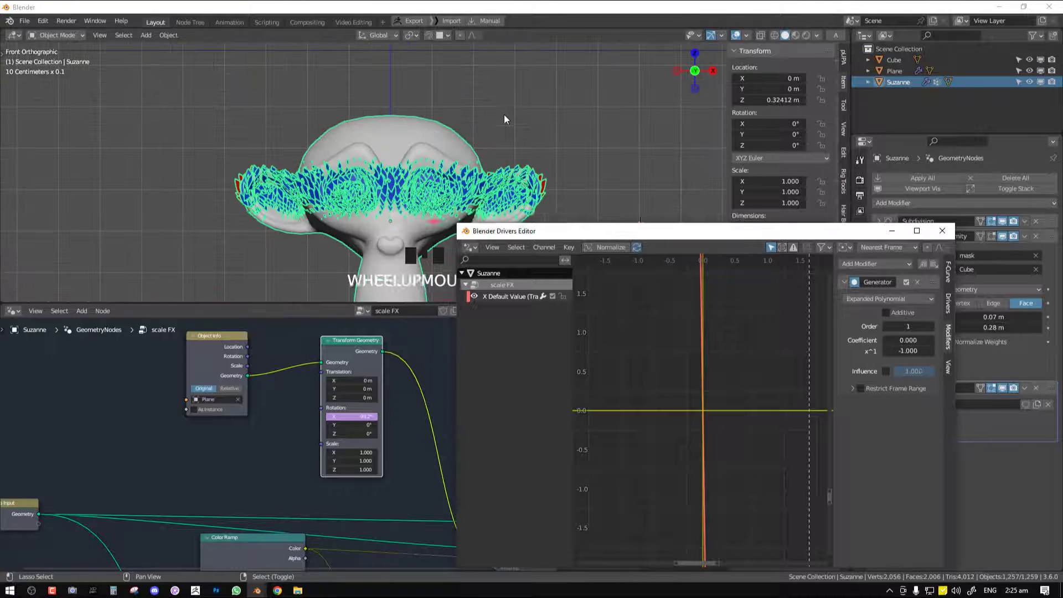
key("grave")
middle_click_drag(493, 121, 493, 131)
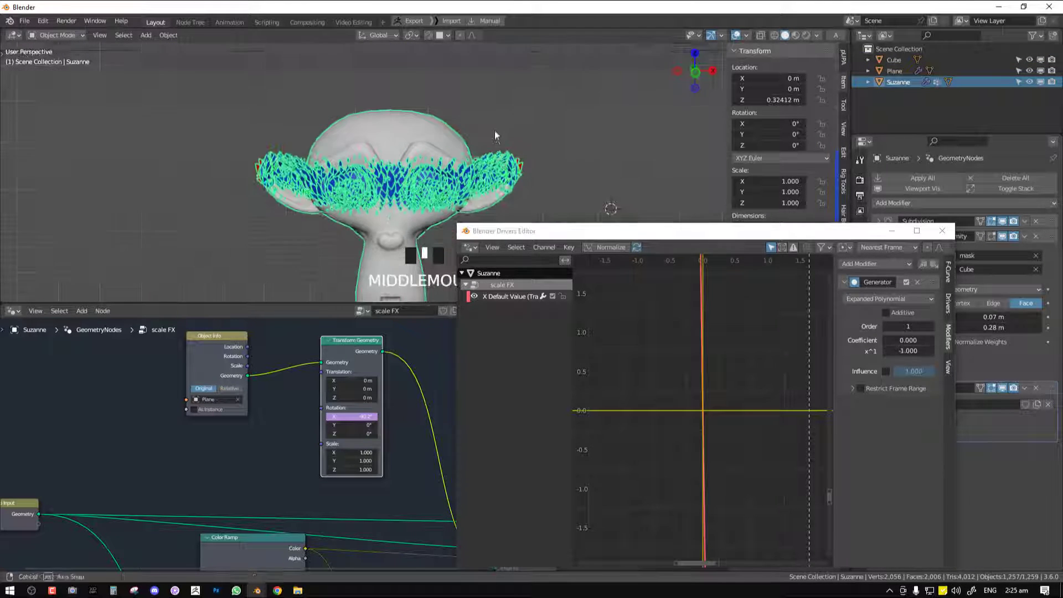
key("alt+grave")
Set the Generator's x^1 coefficient to 0.1, show the overlays and lower the cube to about Z 1.36 m
left_click_drag(908, 351, 969, 350)
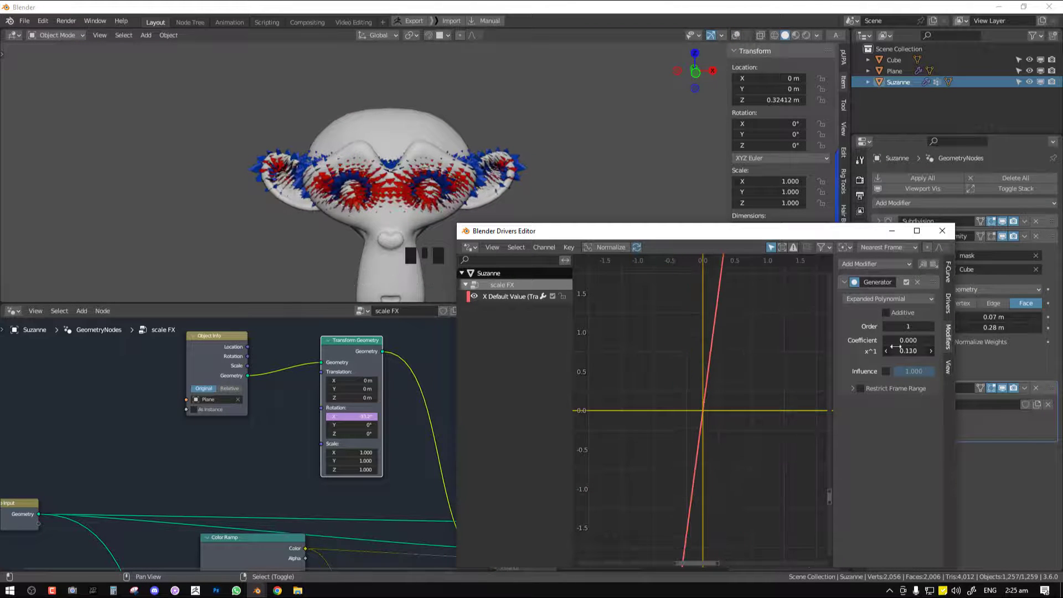
scroll(479, 123, "down", 3)
key("alt+grave")
right_click_drag(468, 121, 463, 184)
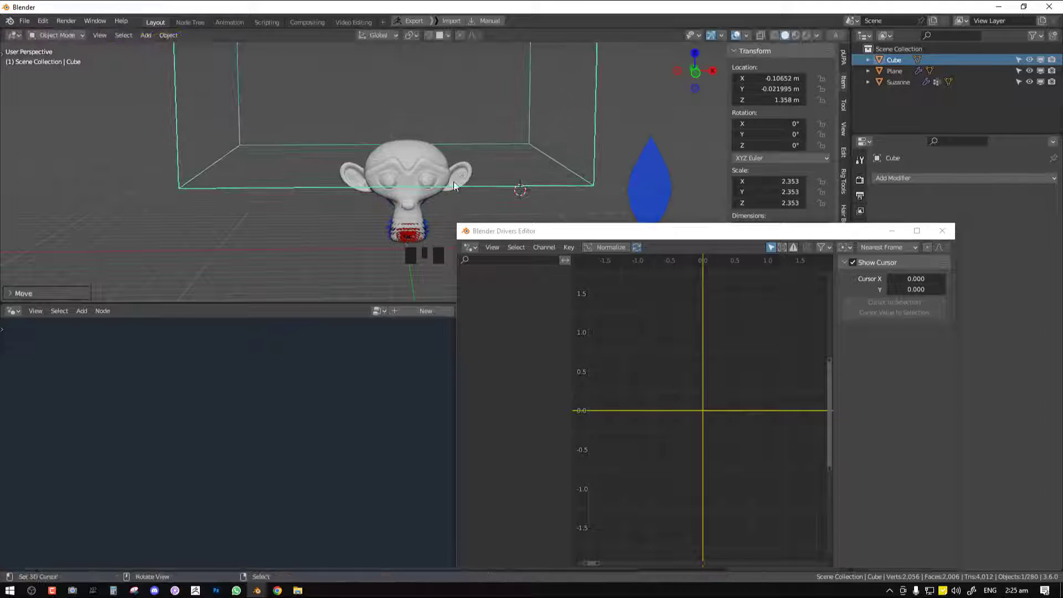
Reselect the monkey head, hide the overlays and set the Generator's x^1 coefficient to 0.89
right_click(398, 221)
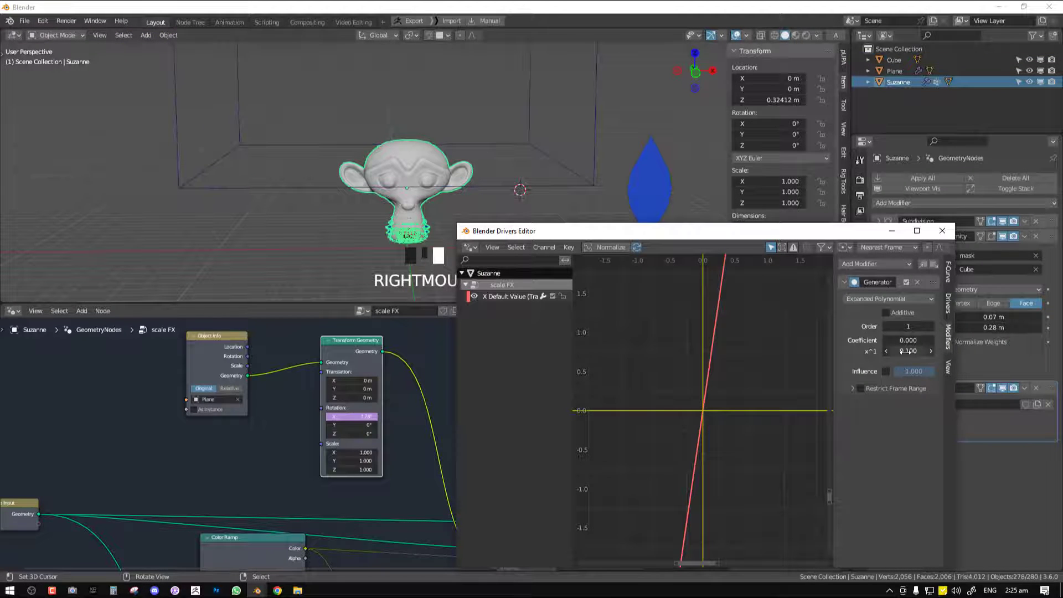
scroll(427, 148, "up", 2)
middle_click_drag(466, 204, 487, 206, "shift")
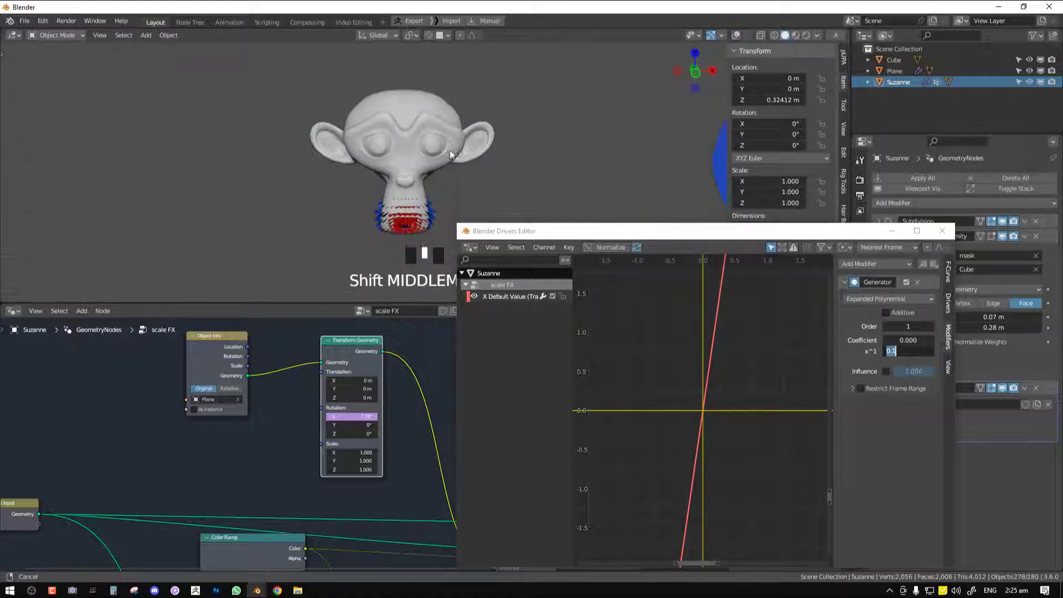
left_click_drag(909, 351, 936, 351)
scroll(485, 169, "down", 3)
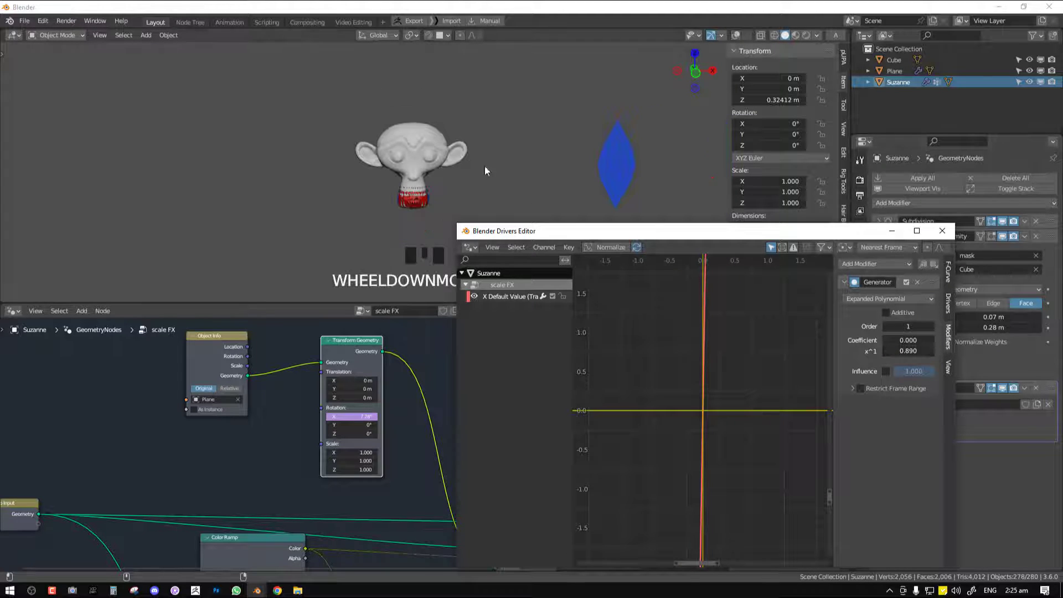
Undo the last change to the Generator's x^1 coefficient and close the Drivers Editor
right_click(450, 121)
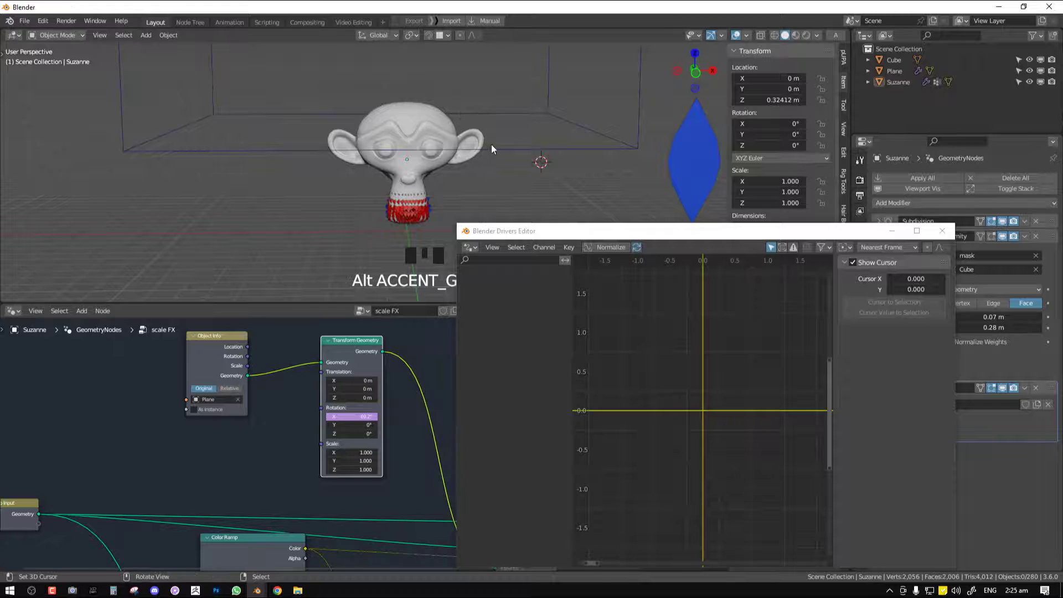
right_click_drag(491, 149, 479, 105)
key("ctrl+z")
key("ctrl+z")
key("ctrl+z")
key("ctrl+z")
key("ctrl+z")
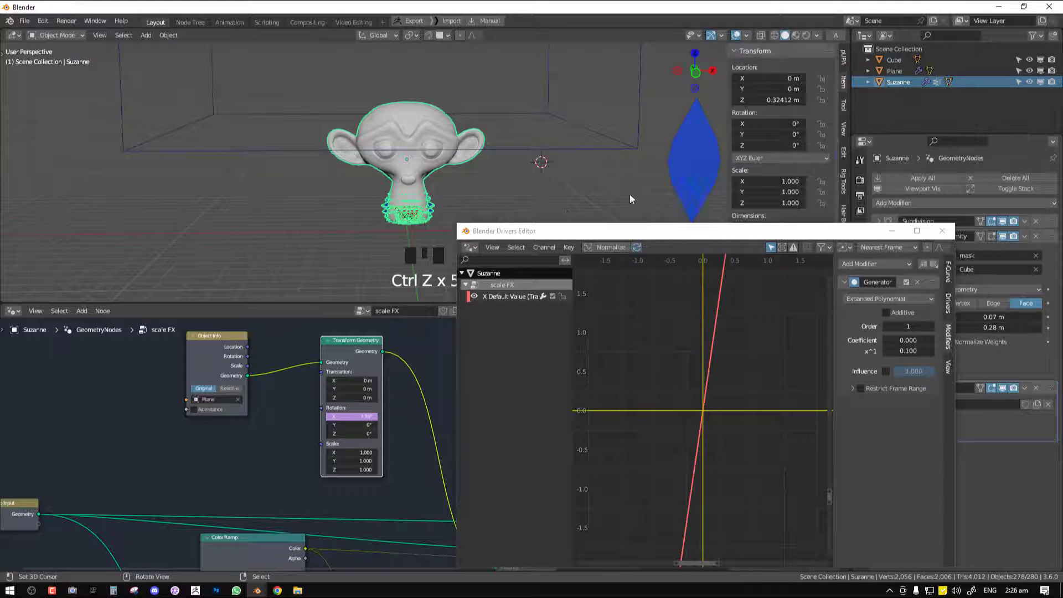
scroll(572, 161, "up", 2)
key("alt+a")
key("KP_1")
left_click(943, 231)
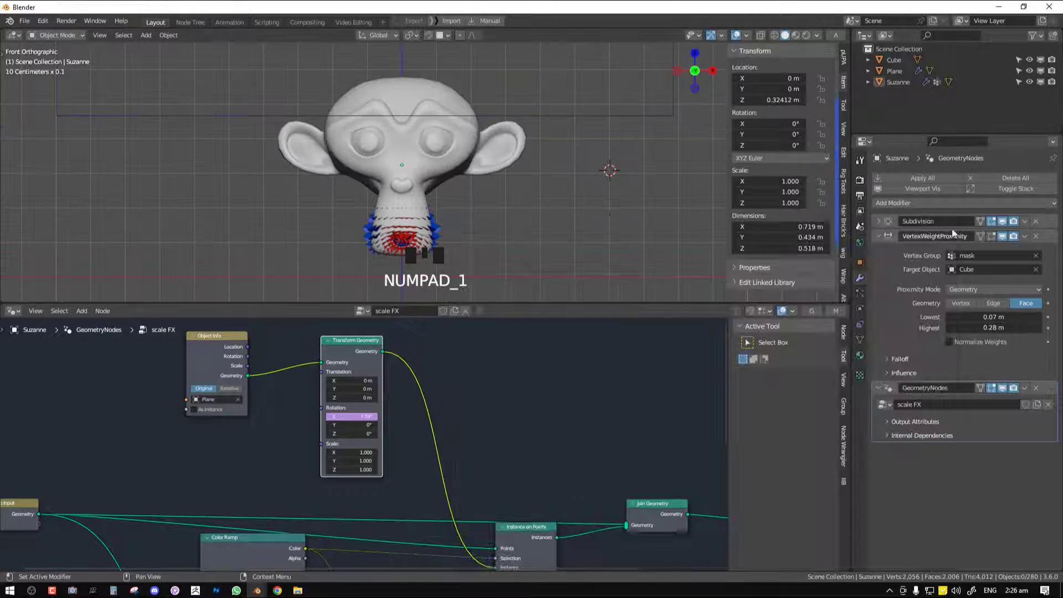
mouse_move(361, 425)
left_mouse_down("shift")
mouse_move(382, 425)
mouse_move(371, 434)
left_mouse_up("shift")
key("ctrl+z")
Inspect the monkey head, its scales and the cube from the front in the maximized viewport
key("ctrl+z")
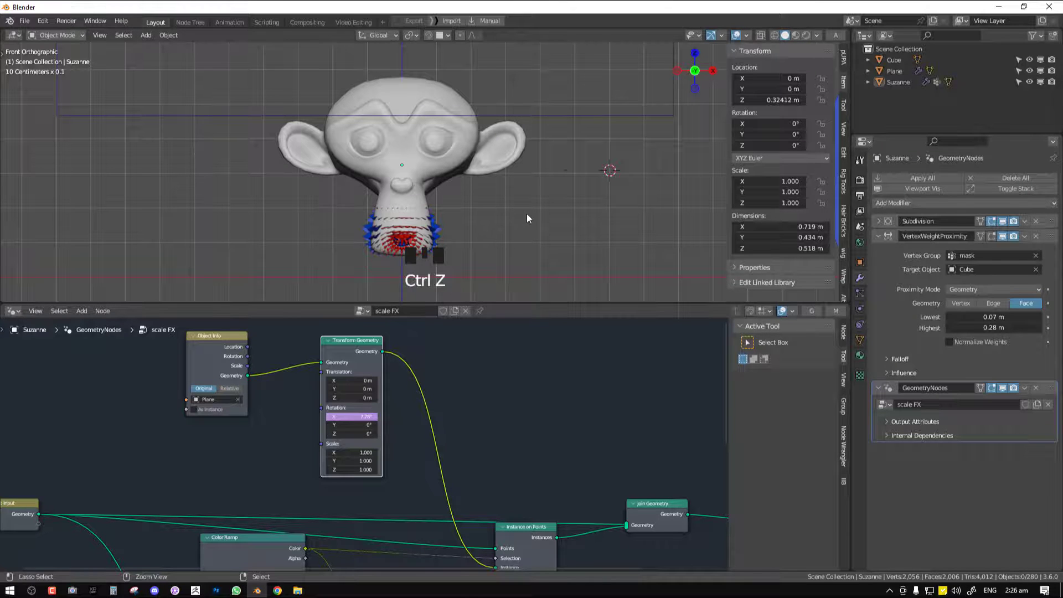
key("ctrl+space")
scroll(548, 230, "down", 5)
scroll(589, 262, "up", 1)
mouse_move(603, 279)
right_mouse_down()
mouse_move(616, 221)
mouse_move(614, 266)
mouse_move(615, 254)
mouse_move(611, 185)
mouse_move(604, 264)
right_mouse_up()
key("ctrl+z")
scroll(596, 263, "up", 3)
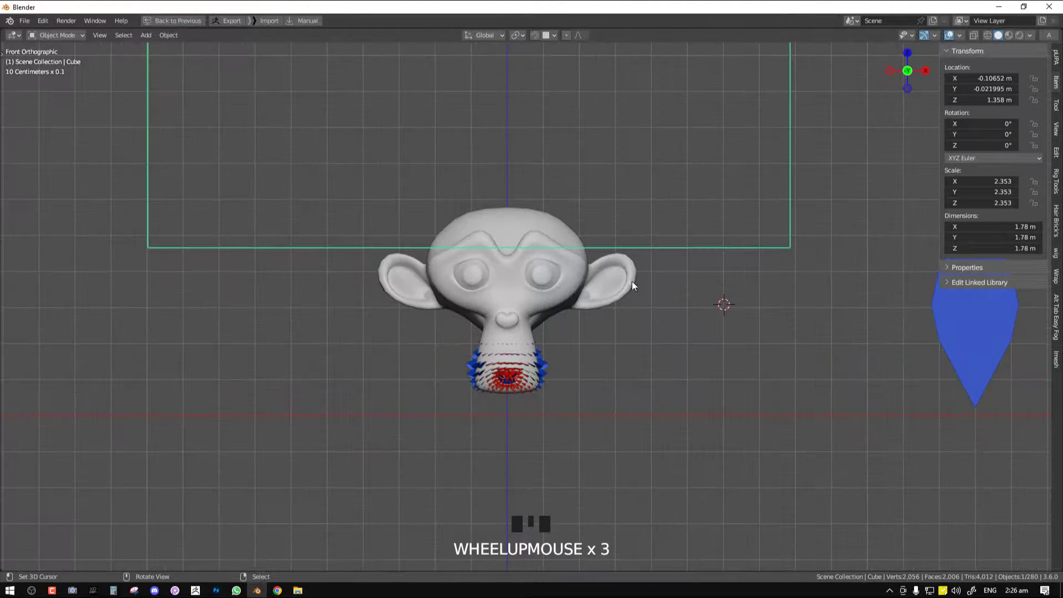
key("space")
scroll(533, 369, "down", 2)
Reselect the monkey head and move the Color Ramp node down to clear space beside the Instance on Points node
right_click(518, 354)
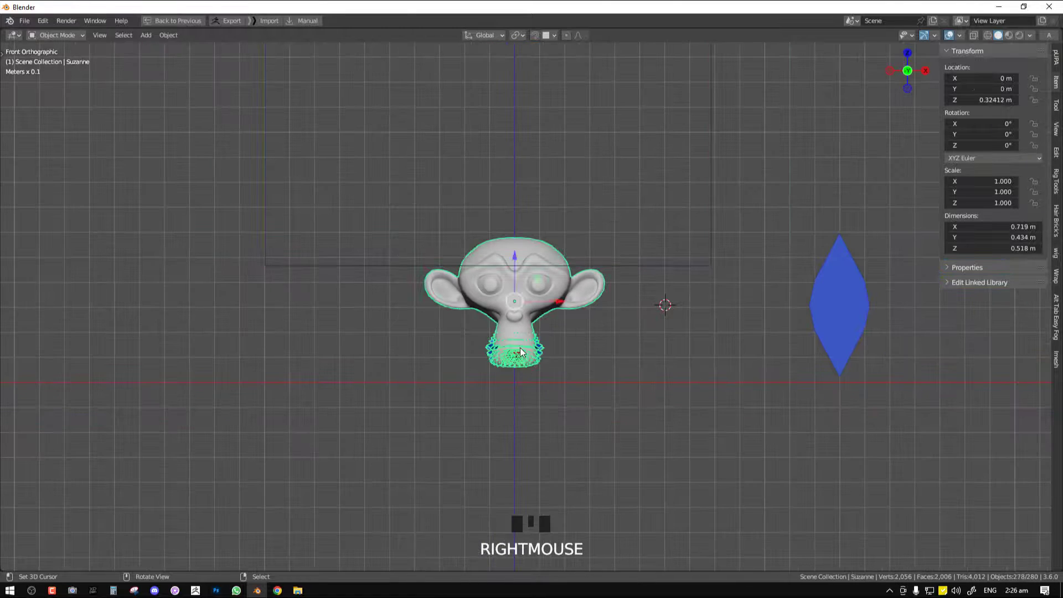
key("ctrl+space")
middle_click_drag(473, 226, 443, 190)
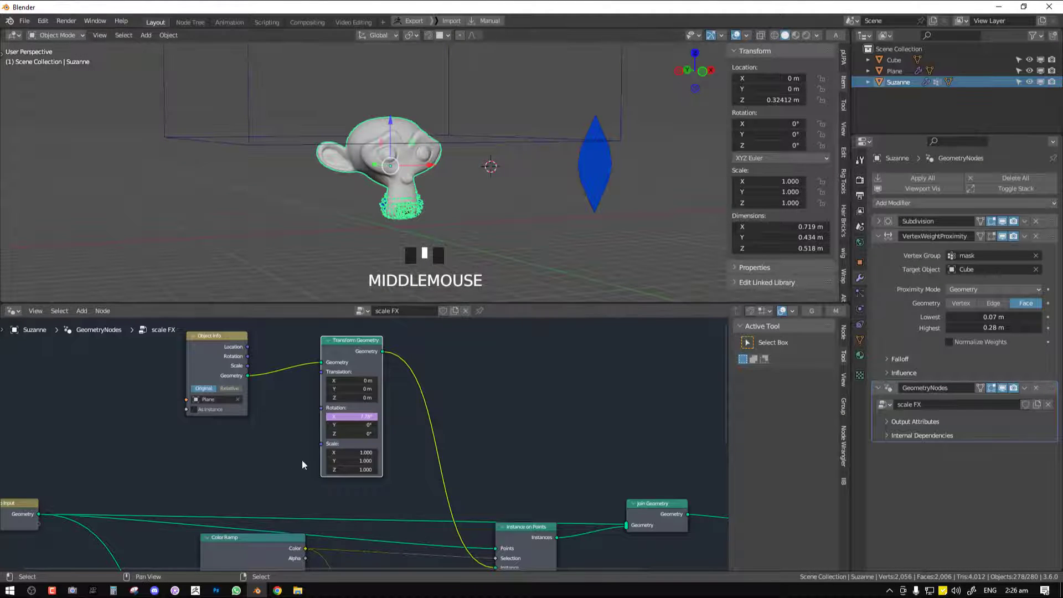
middle_click_drag(302, 464, 347, 374)
middle_click_drag(395, 427, 469, 374)
scroll(424, 202, "up", 3)
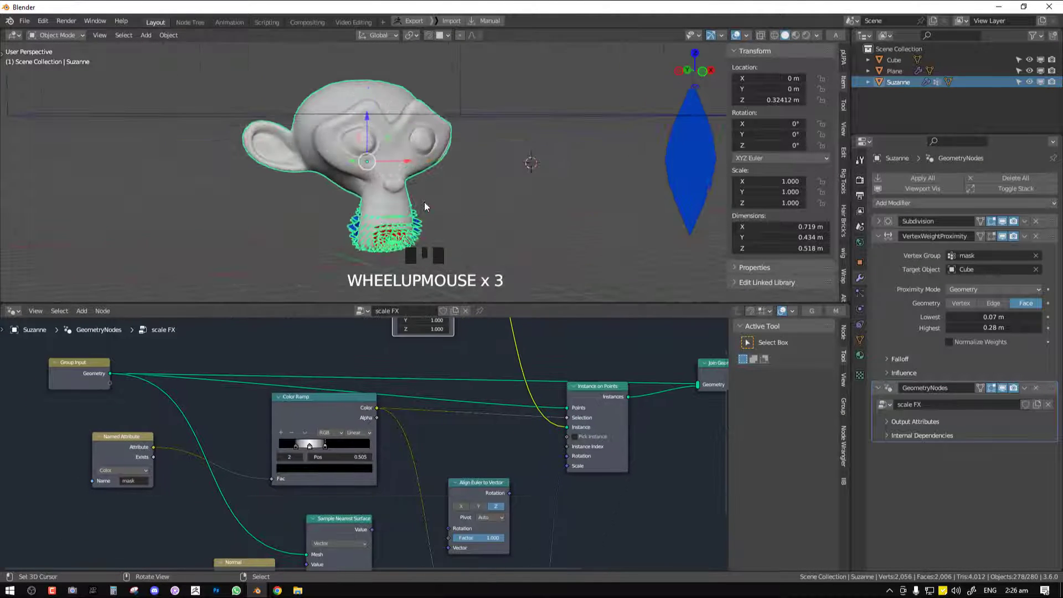
middle_click_drag(381, 387, 378, 379)
right_click_drag(354, 393, 352, 422)
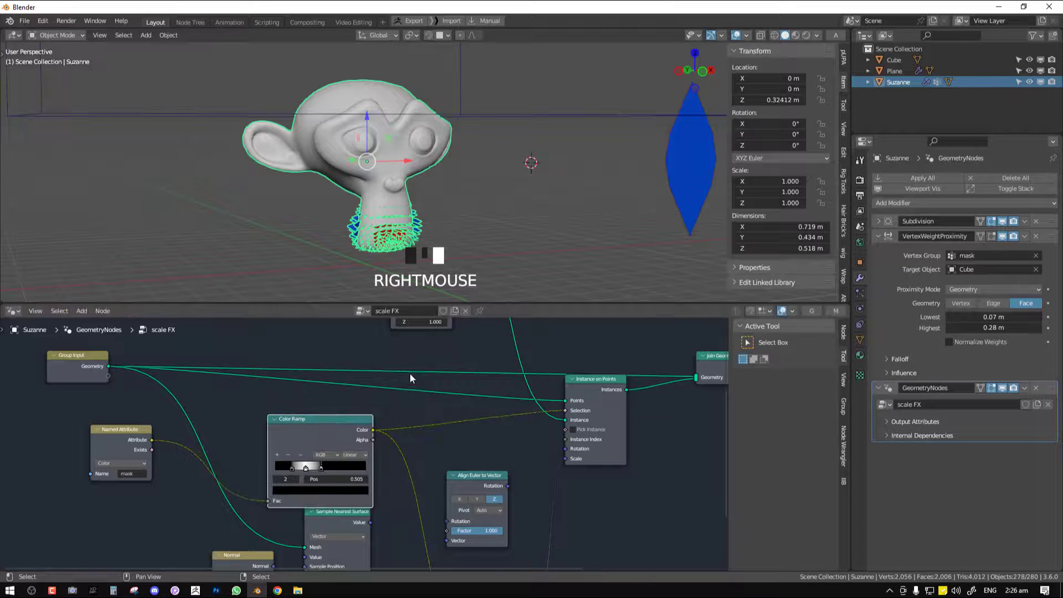
Insert a Subdivide Mesh node into the link between Group Input and the Points input of Instance on Points
key("shift+a")
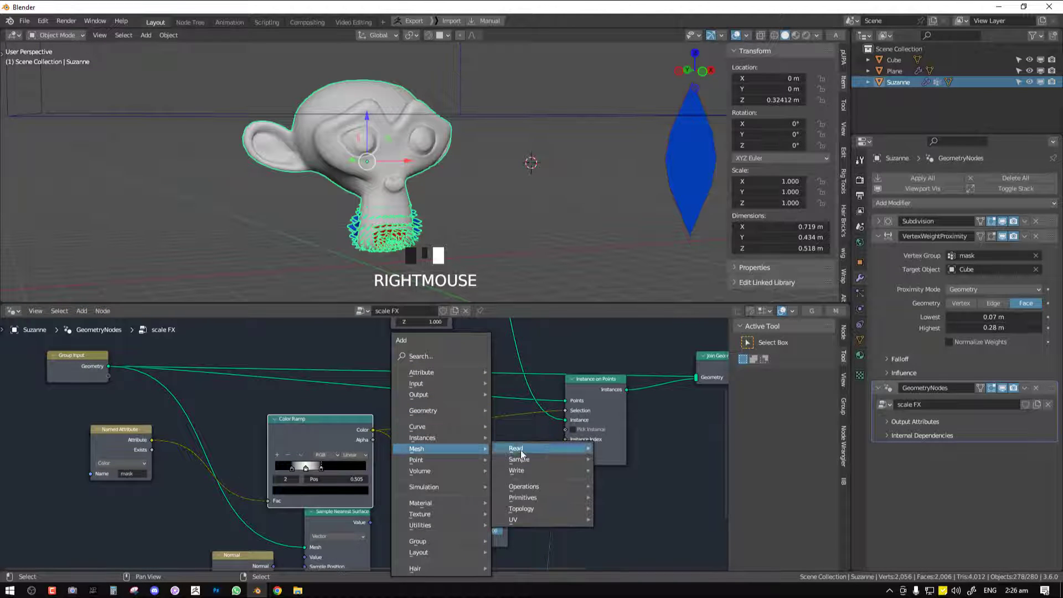
mouse_move(435, 411)
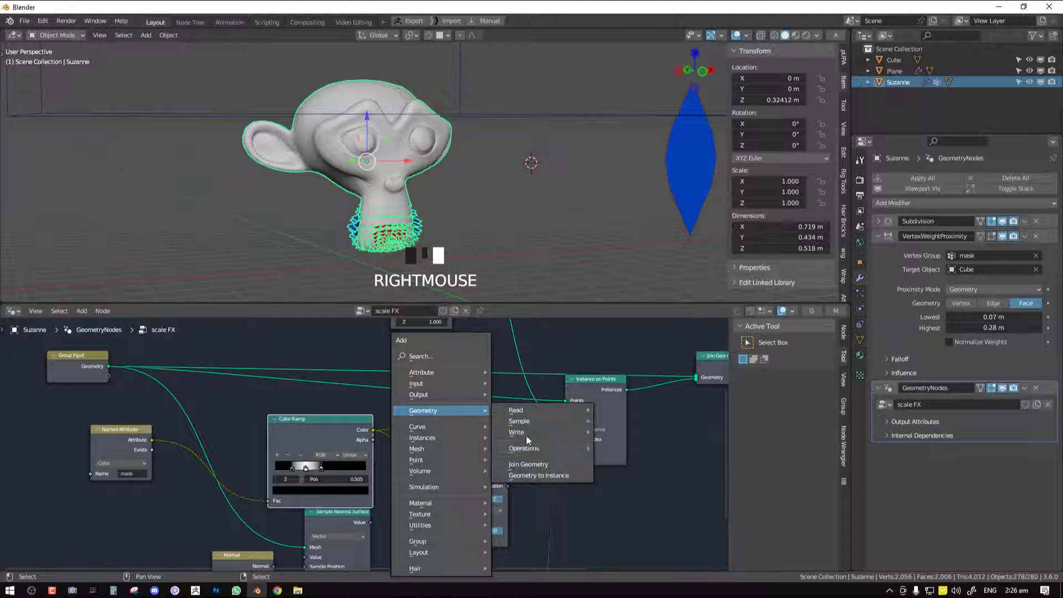
mouse_move(533, 449)
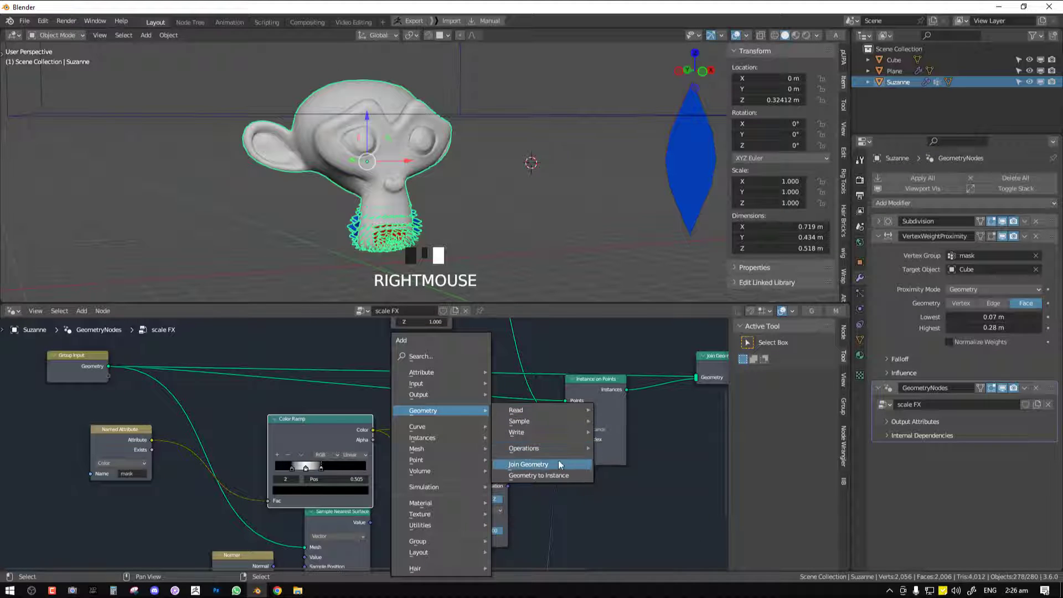
mouse_move(523, 417)
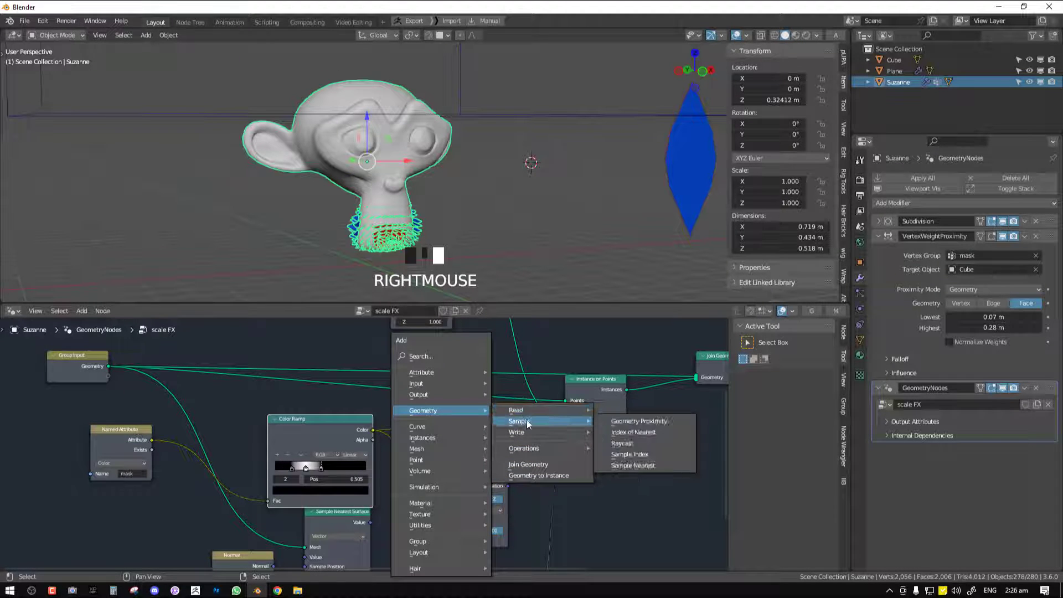
mouse_move(449, 451)
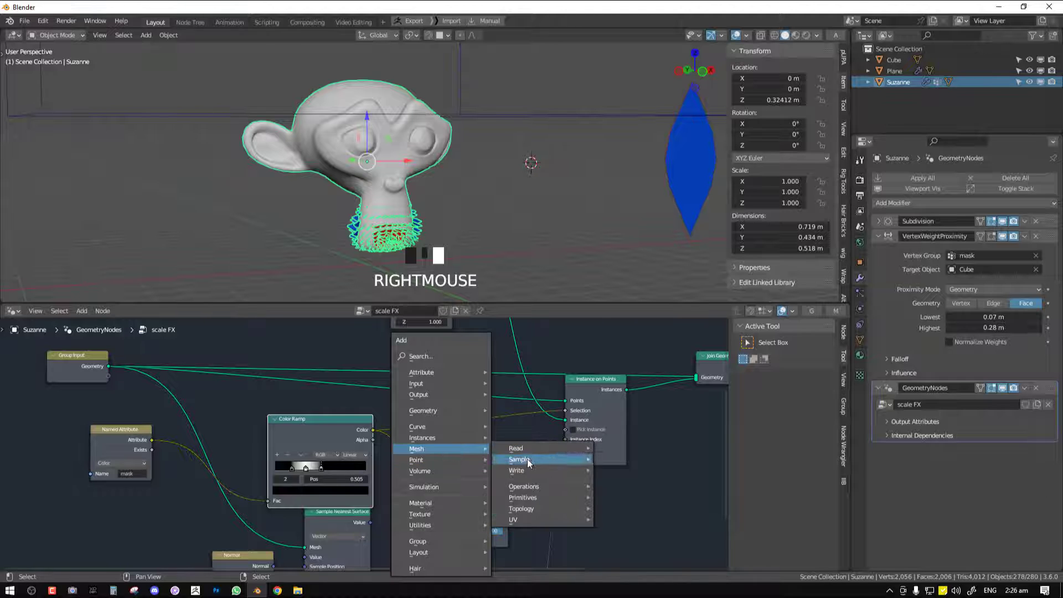
mouse_move(533, 486)
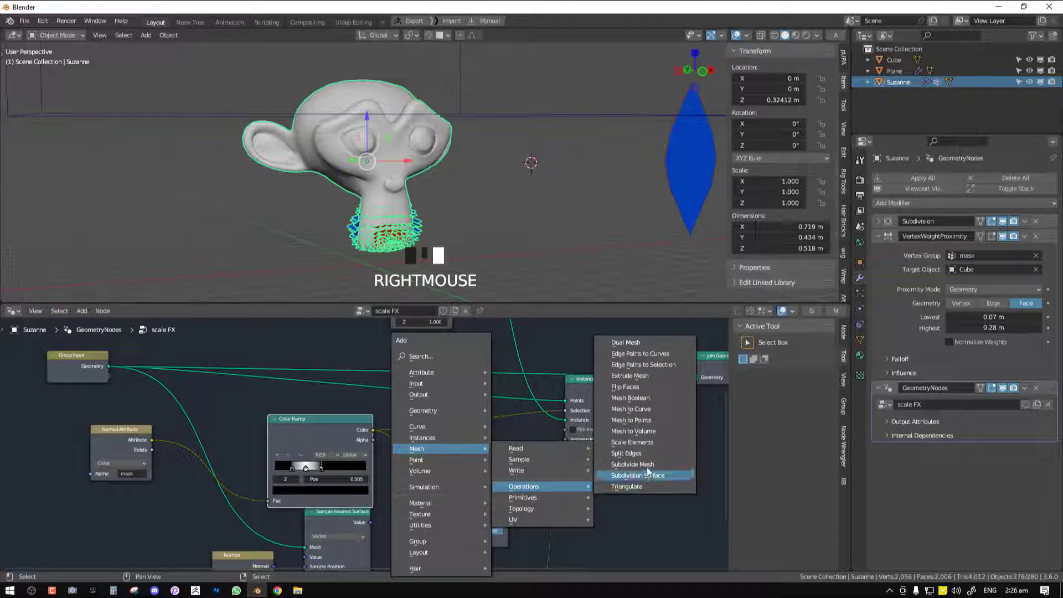
left_click(632, 464)
left_click(440, 391)
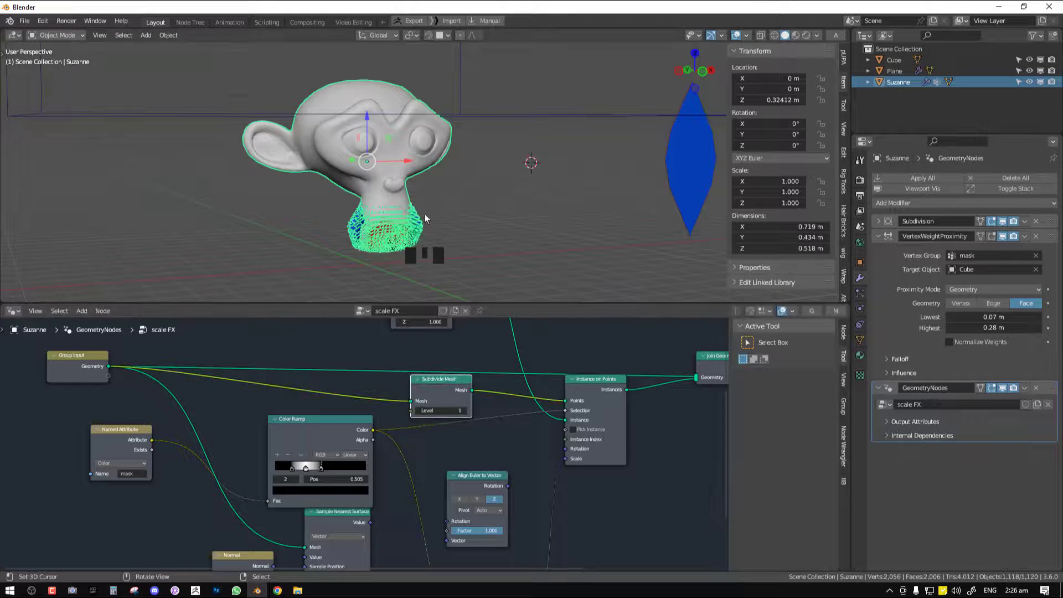
Try Subdivide Mesh level 2 for denser scales and return to level 1
scroll(425, 216, "up", 3)
key("alt+a")
key("alt+a")
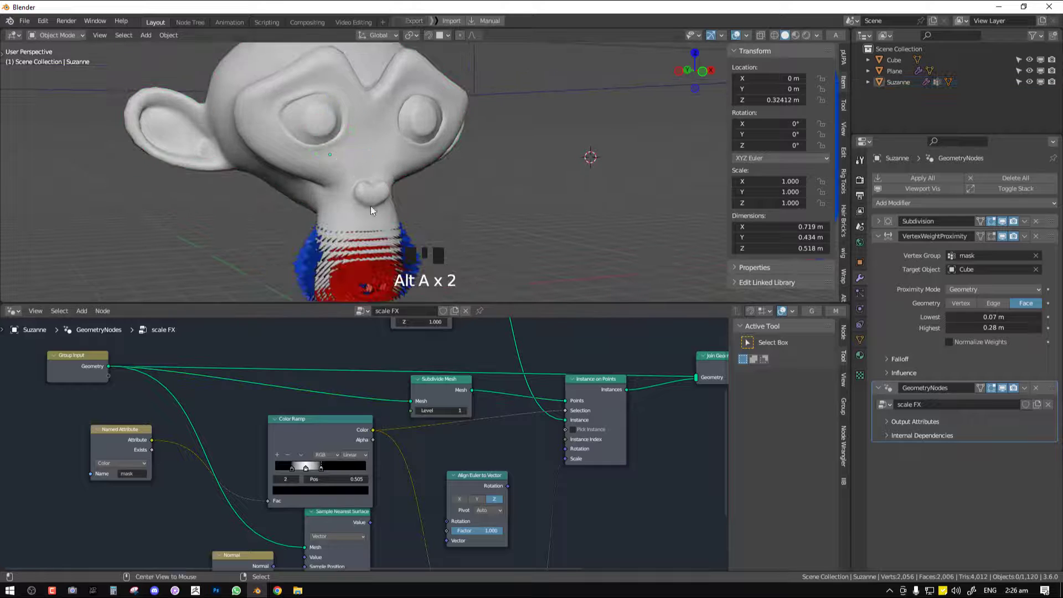
left_click(464, 411)
scroll(460, 204, "down", 4)
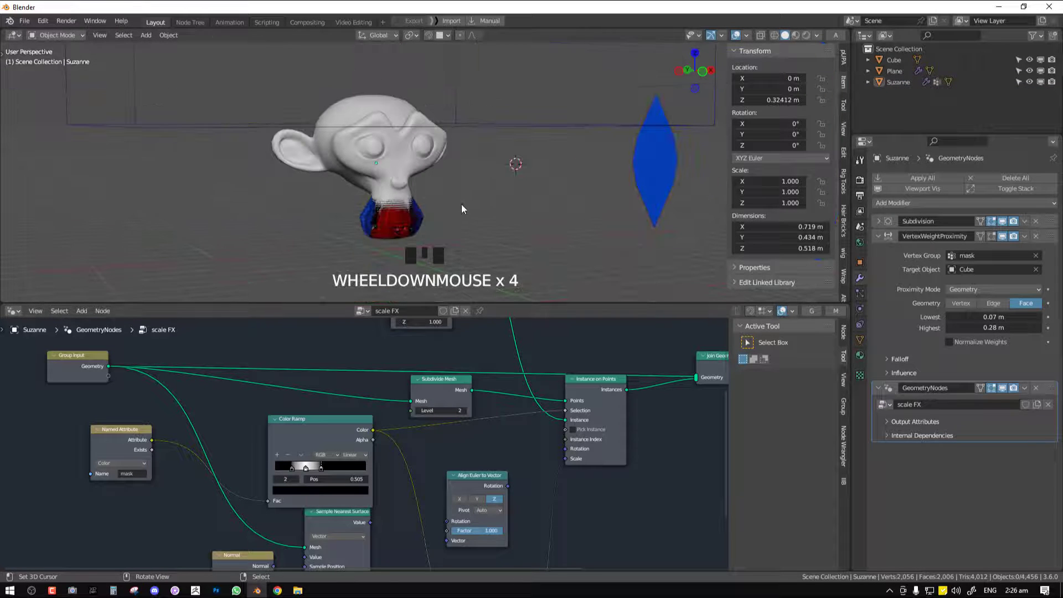
left_click(416, 409)
Scale the cube down so the scales cover the eyes and ears, and reselect the monkey head
key("ctrl+space")
key("KP_1")
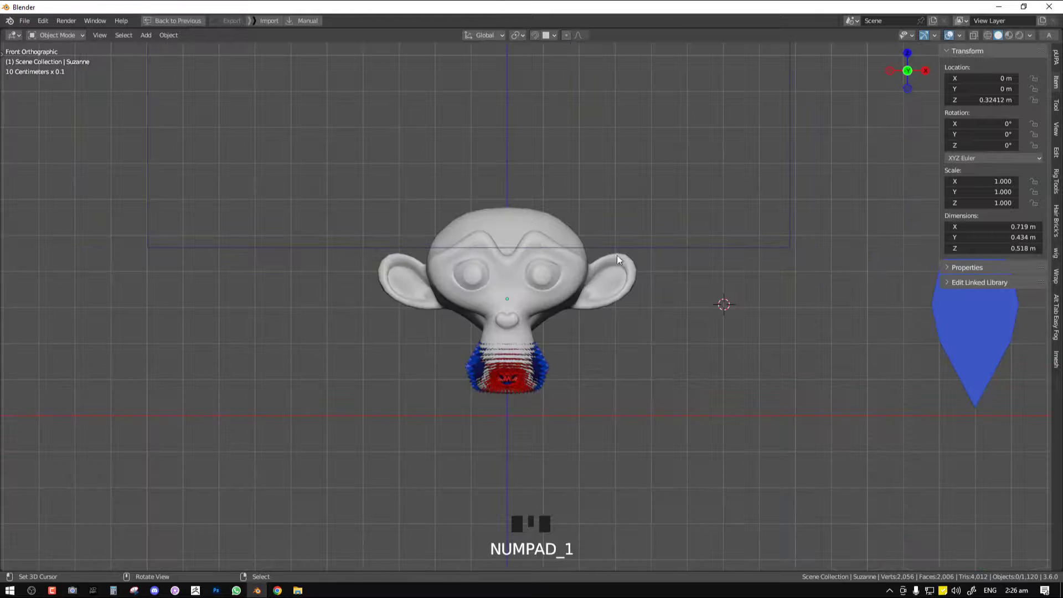
right_click(655, 259)
right_click(655, 258)
key("s")
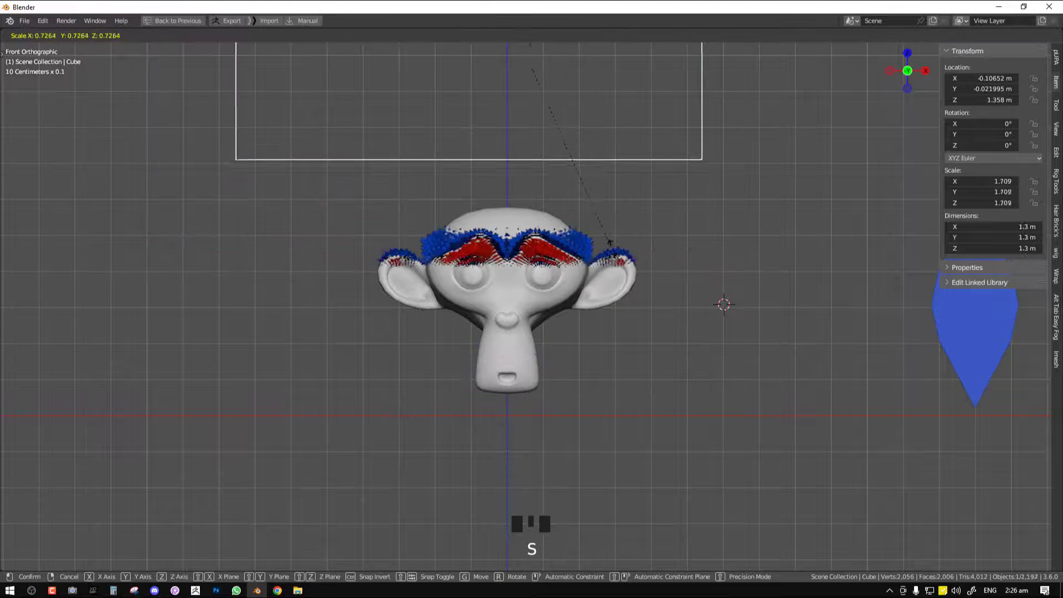
left_click(615, 283)
right_click(594, 288)
key("ctrl+space")
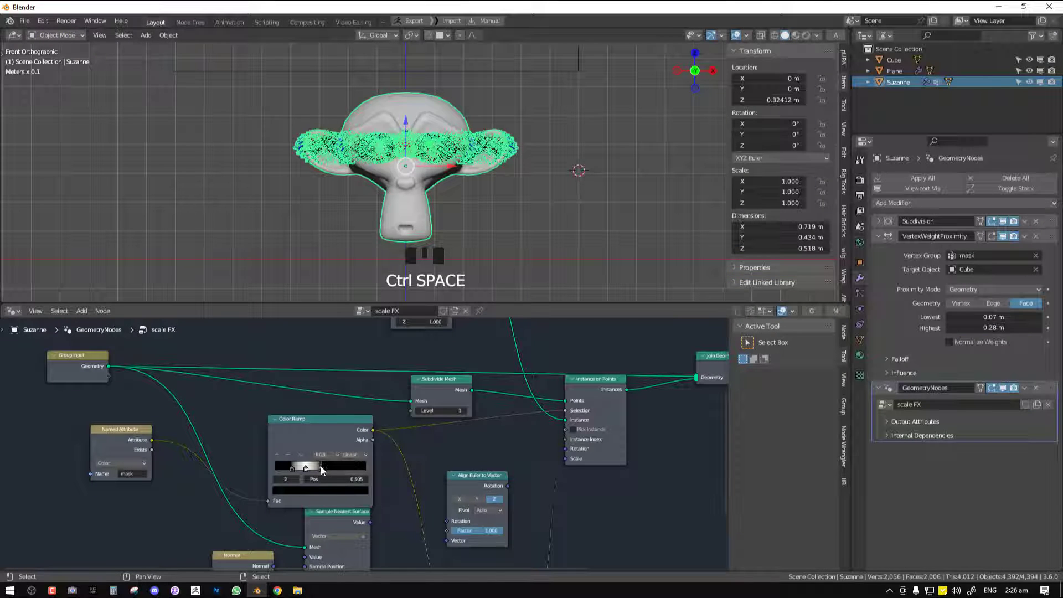
Widen the band of scales by moving the Color Ramp's first stop to position 0.073
left_click_drag(321, 469, 258, 475)
scroll(327, 469, "up", 1)
key("alt+a")
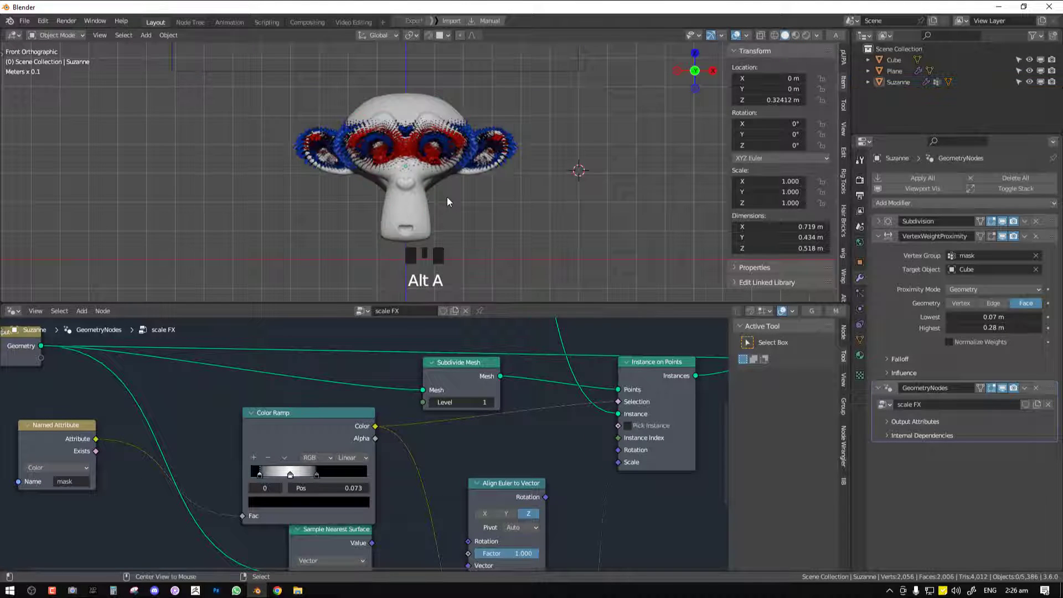
scroll(447, 197, "up", 3)
Increase the Multiply node's value to enlarge the scales on the monkey head
middle_click_drag(430, 435, 426, 378)
scroll(497, 435, "down", 4)
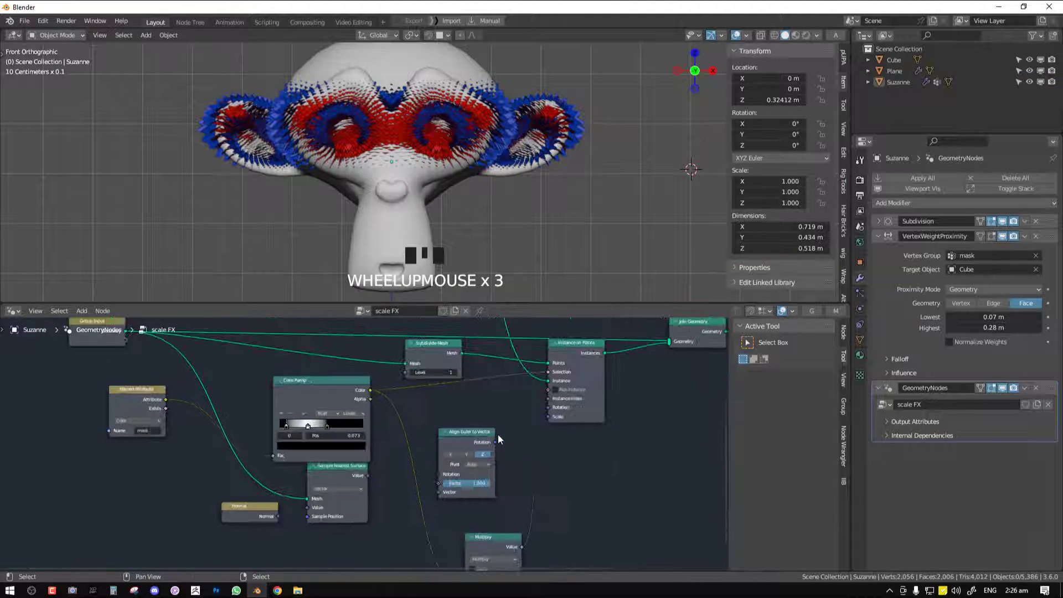
middle_click_drag(510, 476, 513, 402)
left_click_drag(365, 526, 372, 524, "shift")
Scale the cube up in the maximized front view to shift the scales down to the muzzle
key("ctrl+space")
scroll(523, 192, "down", 4)
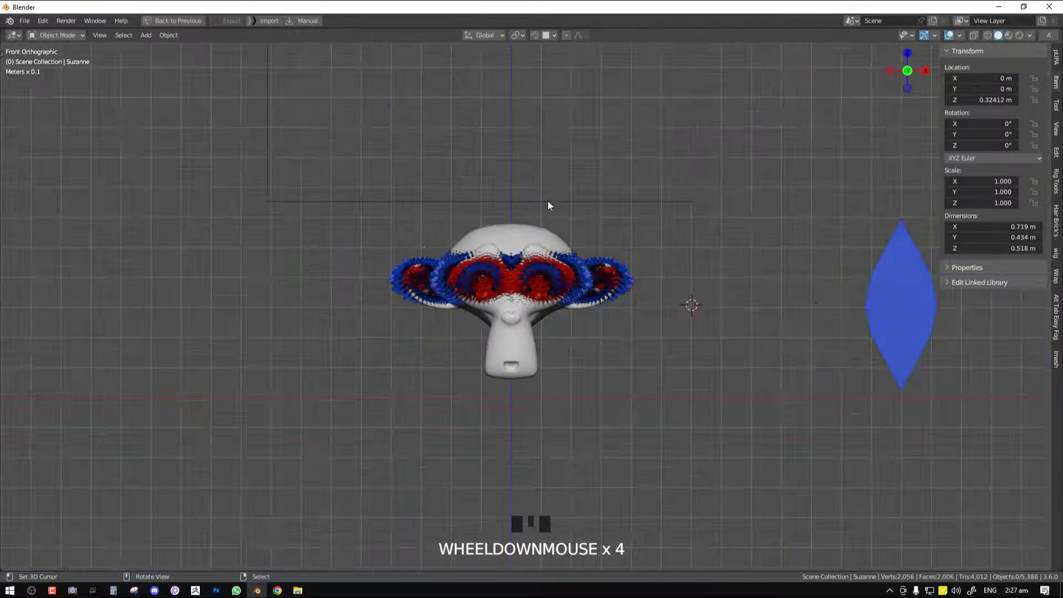
left_click(585, 201)
scroll(603, 224, "up", 3)
key("s")
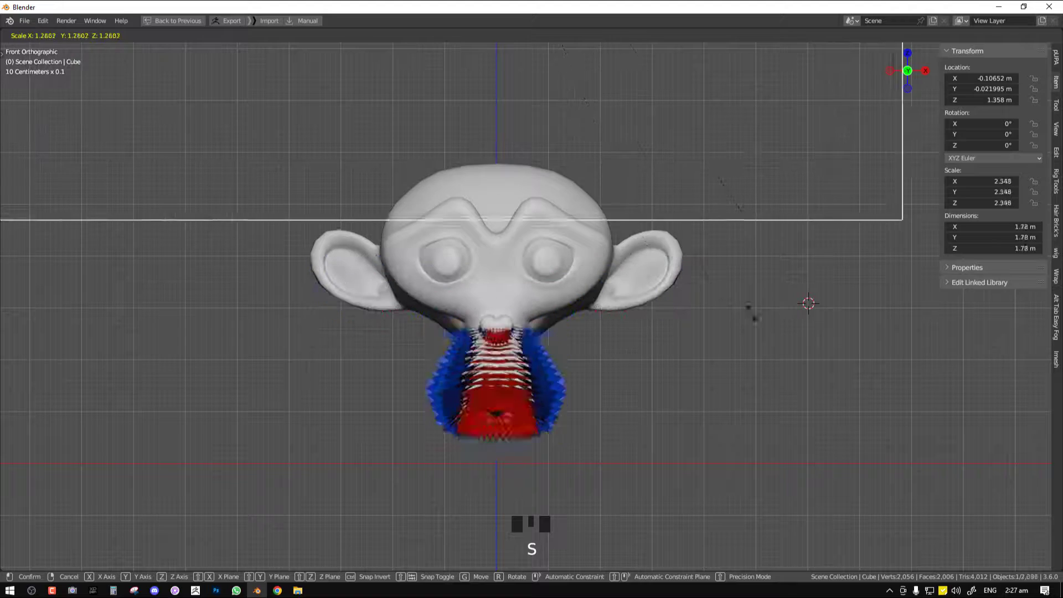
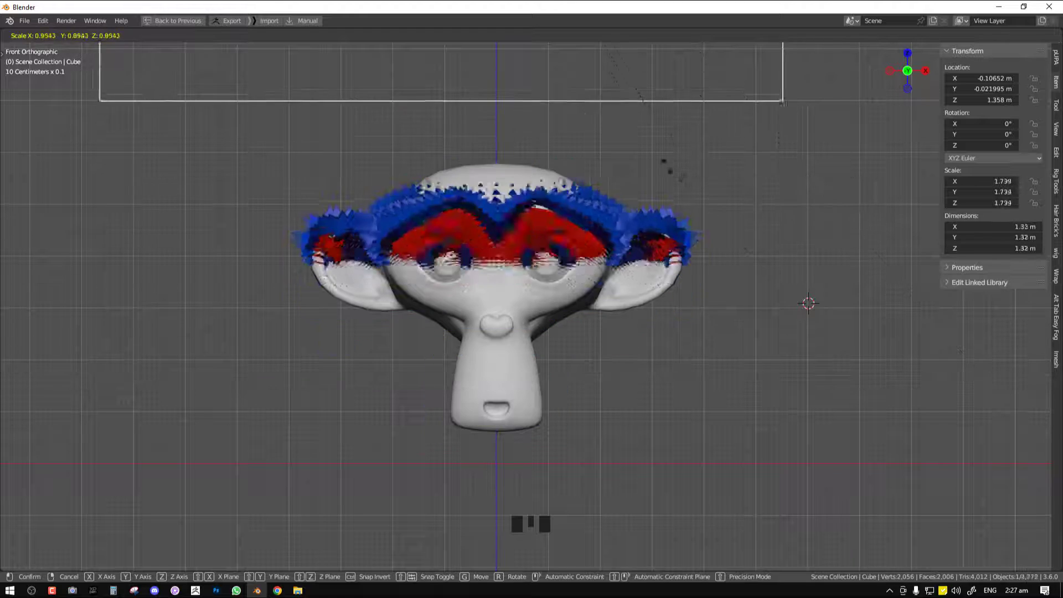
Scale the cube so the scales cover the eyes and ears, and reselect the monkey head
left_click(663, 198)
right_click(473, 324)
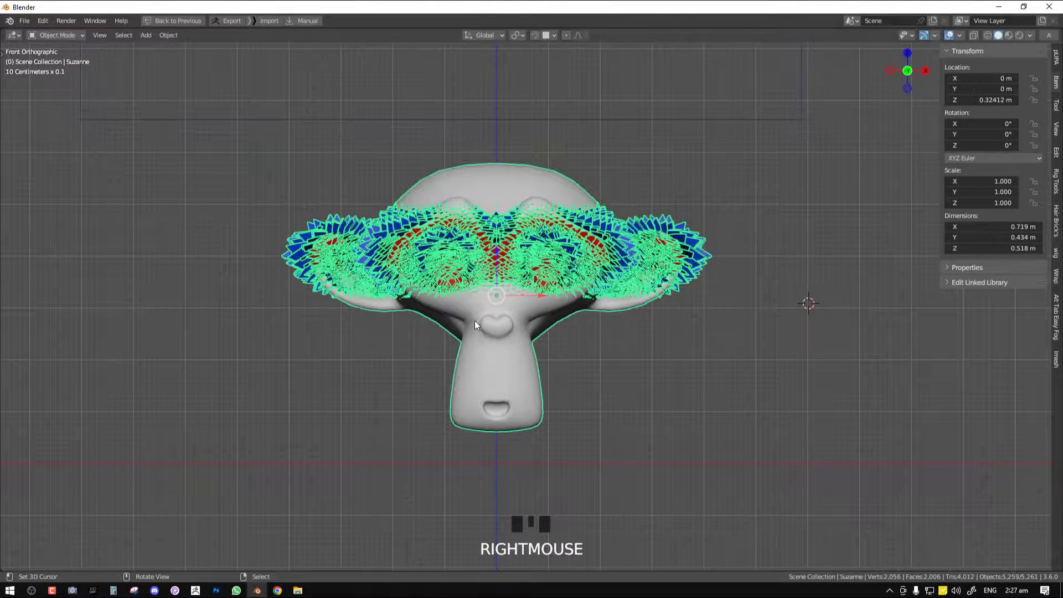
middle_click_drag(474, 321, 534, 324)
scroll(533, 324, "up", 3)
Select both eyeballs in the monkey head's mesh and remove them from the mask vertex group
key("Tab")
middle_click_drag(546, 221, 549, 222)
key("alt+a")
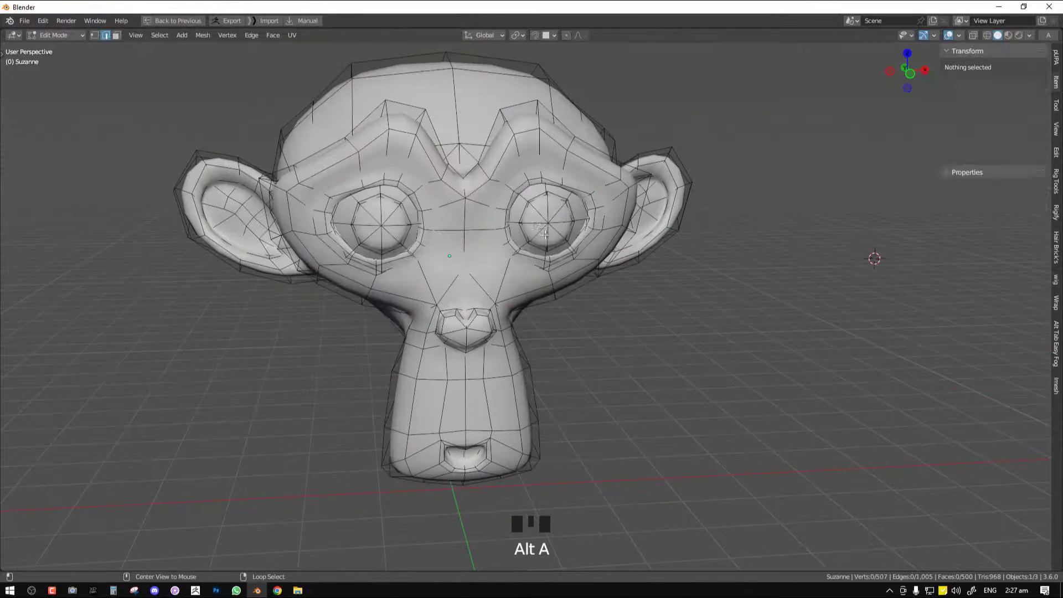
key("l")
key("l")
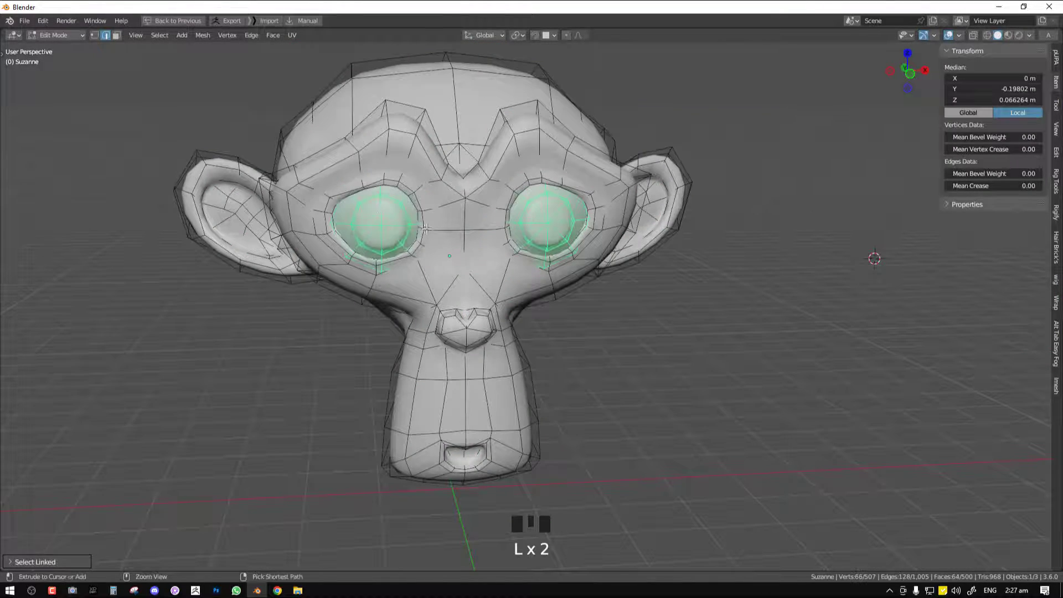
key("ctrl+space")
left_click(860, 340)
left_click(939, 283)
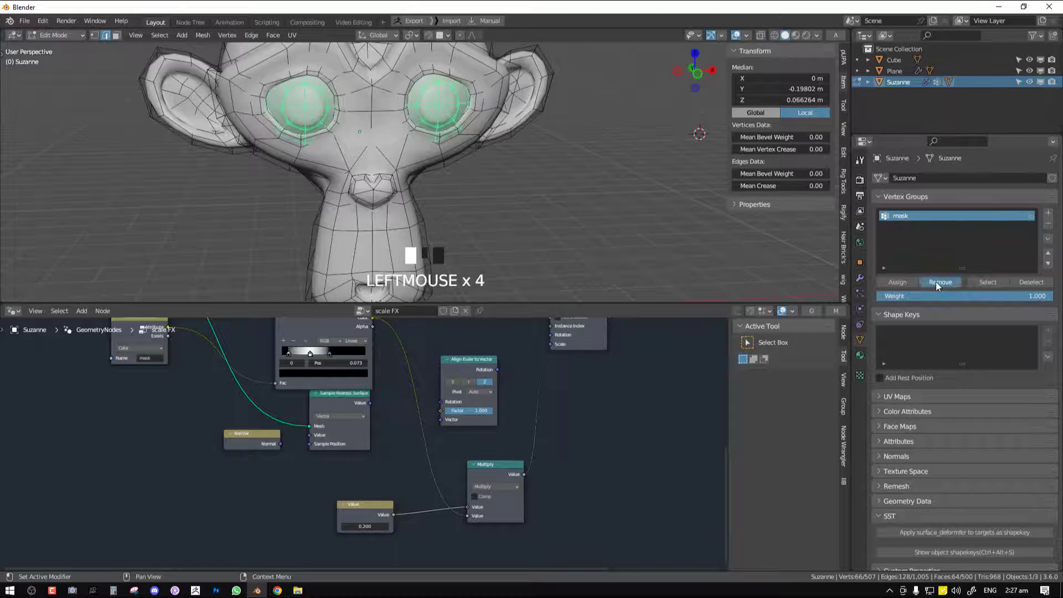
Return to Object Mode with a maximized front view and deselect everything
key("Tab")
key("ctrl+space")
key("KP_1")
key("alt+a")
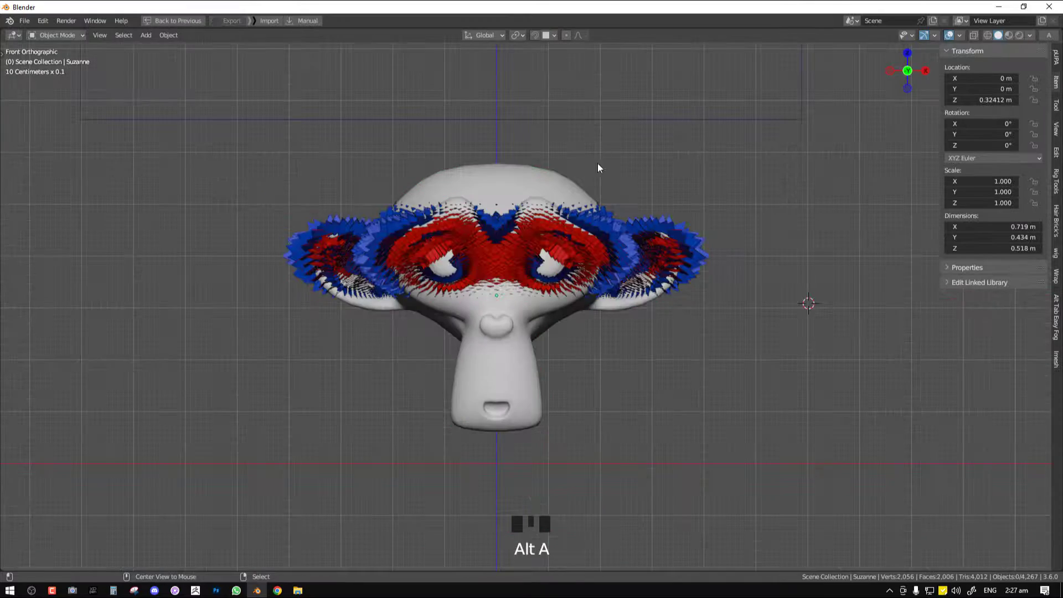
Scale the cube up to 1.928 to extend the scales around the bare eyes down to the nose
right_click(606, 125)
key("s")
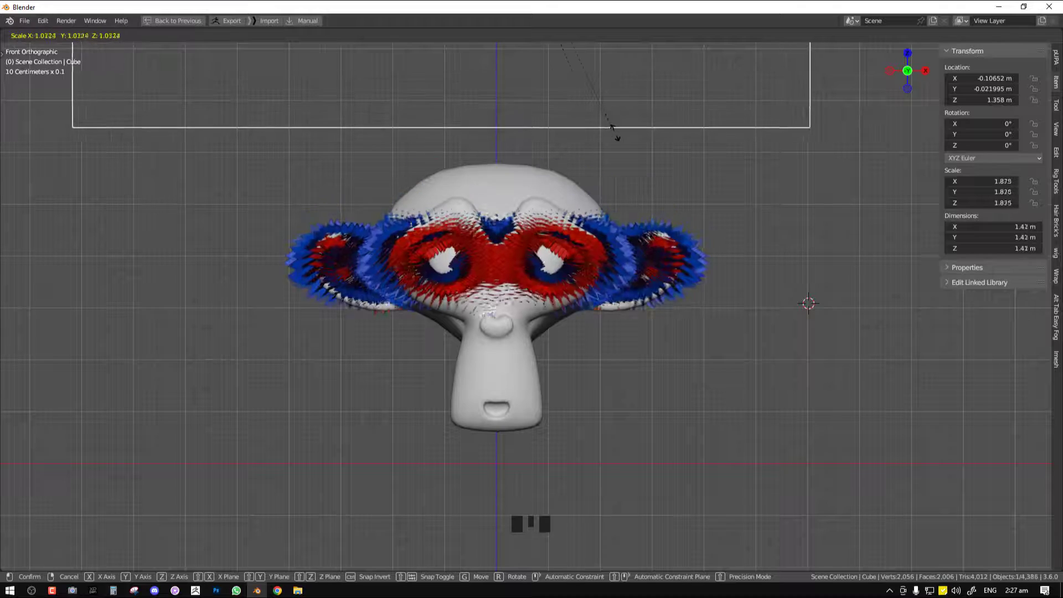
left_click(466, 215)
middle_click_drag(465, 213, 527, 228)
scroll(527, 229, "up", 2)
key("KP_1")
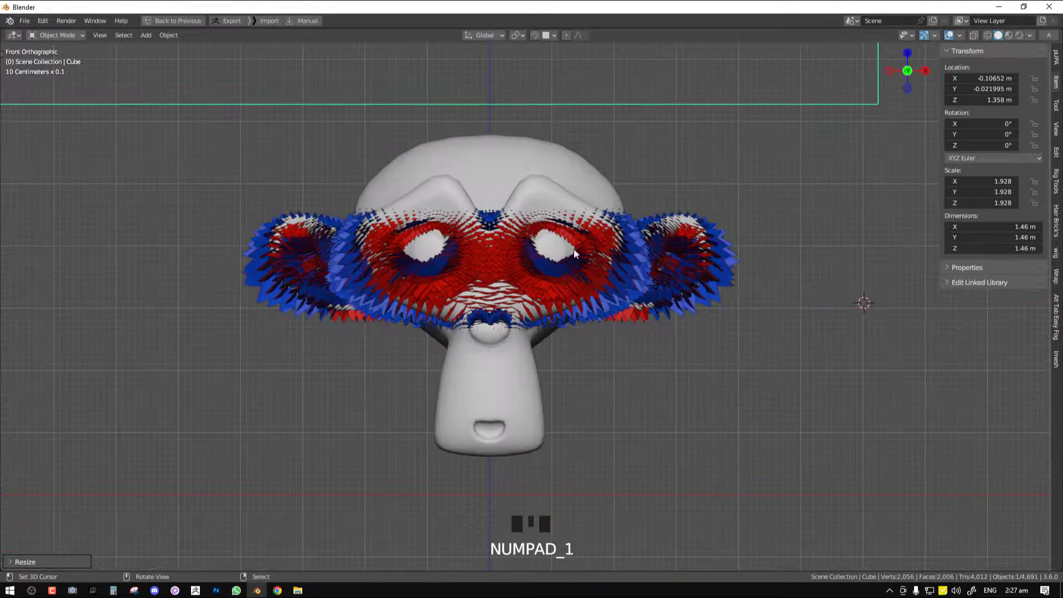
Scale the cube up to 2.311 to shift the scales onto the muzzle
key("s")
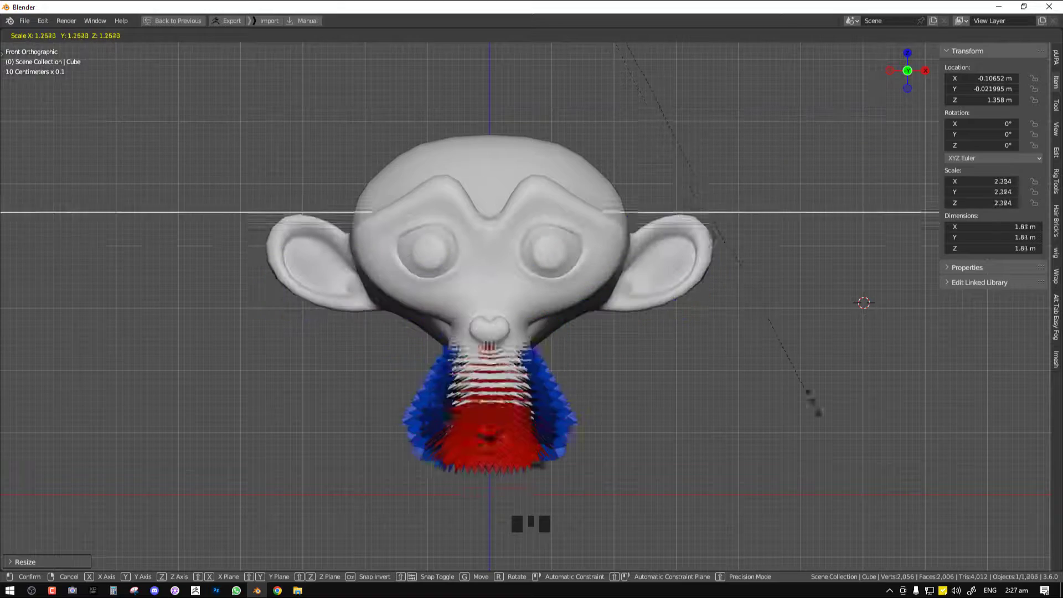
left_click(731, 367)
middle_click_drag(731, 367, 604, 352)
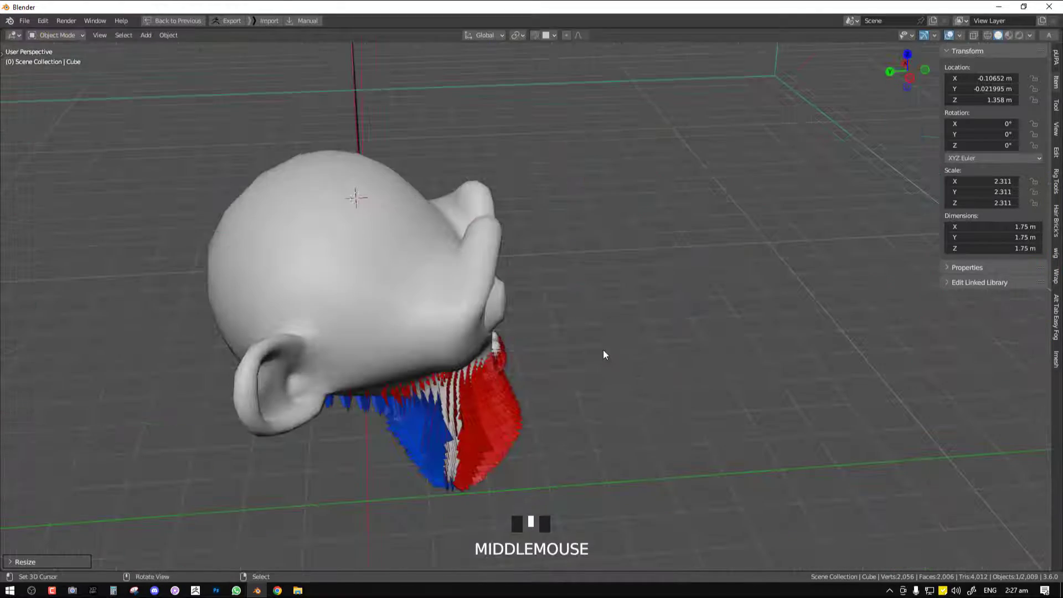
Scale the cube down to 1.664 to bring the scales back over the brow
key("s")
key("KP_1")
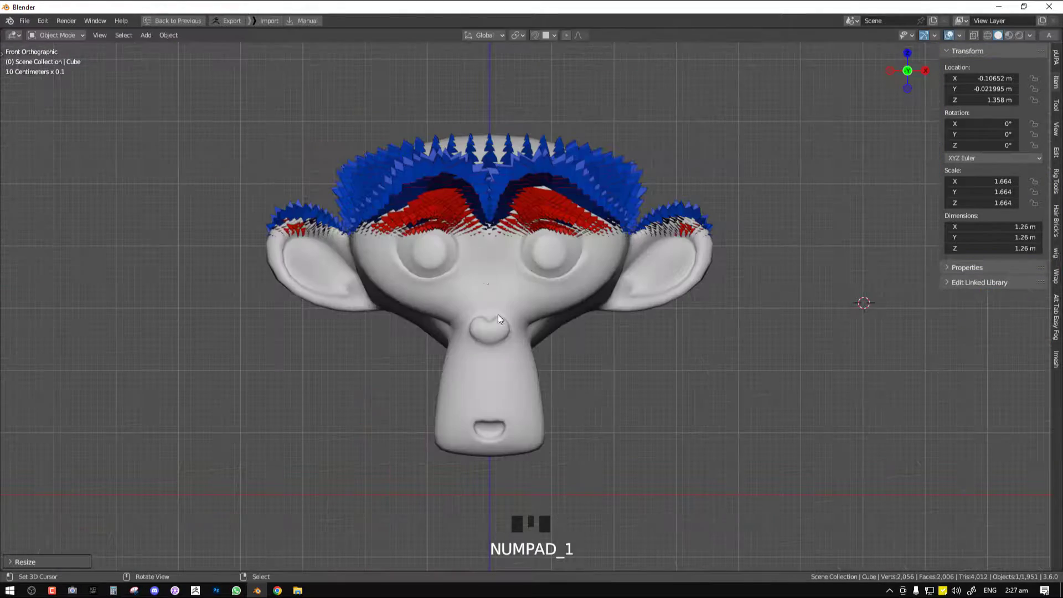
left_click(527, 264)
Create a new material for the monkey head in the Shader Editor
key("ctrl+space")
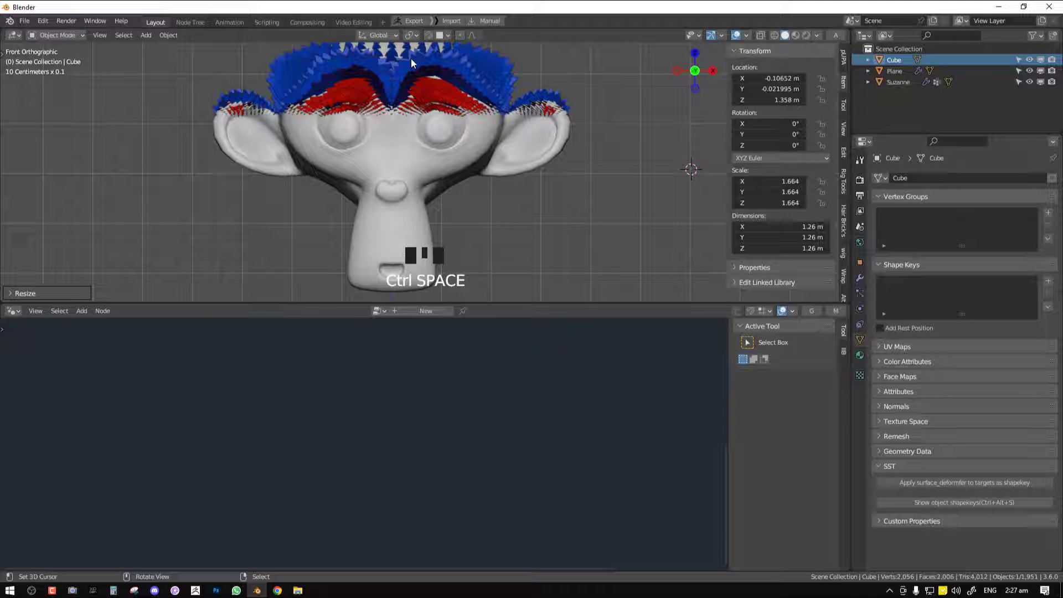
scroll(435, 123, "down", 4)
right_click(424, 167)
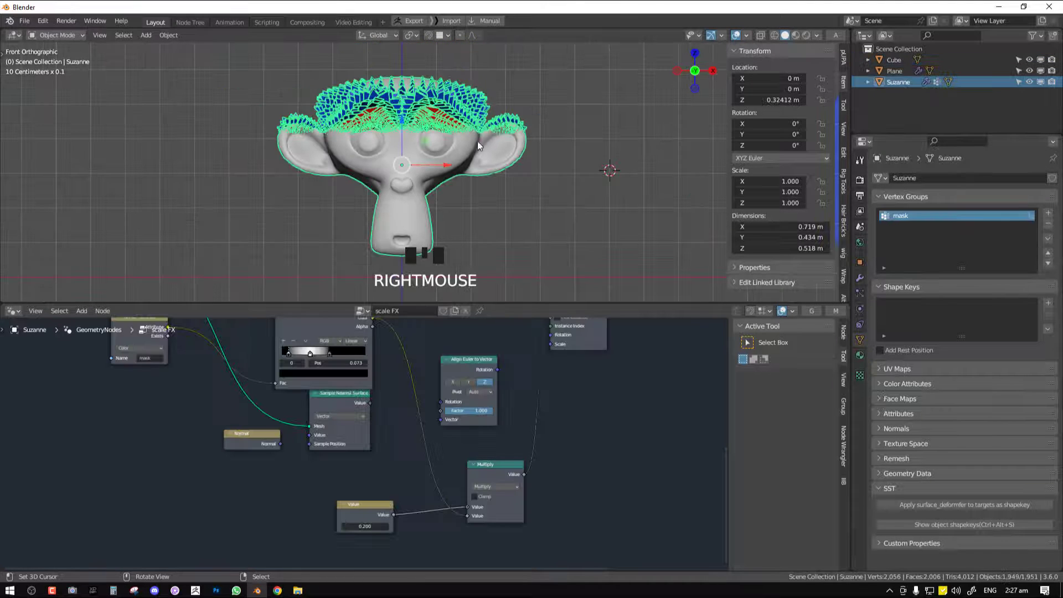
scroll(572, 121, "up", 4)
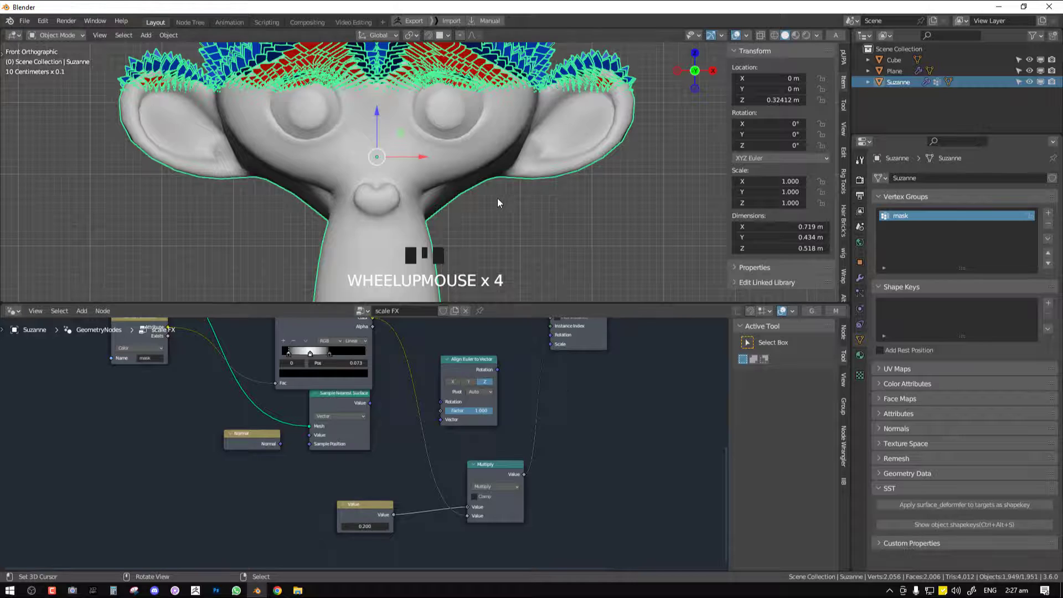
scroll(497, 198, "down", 4)
left_click(834, 311)
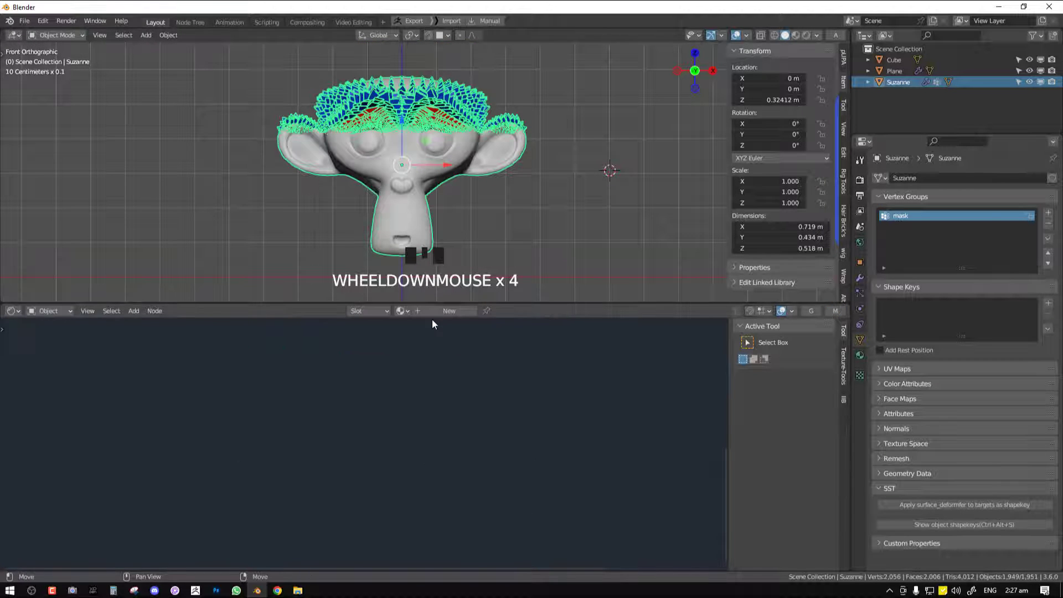
left_click(448, 311)
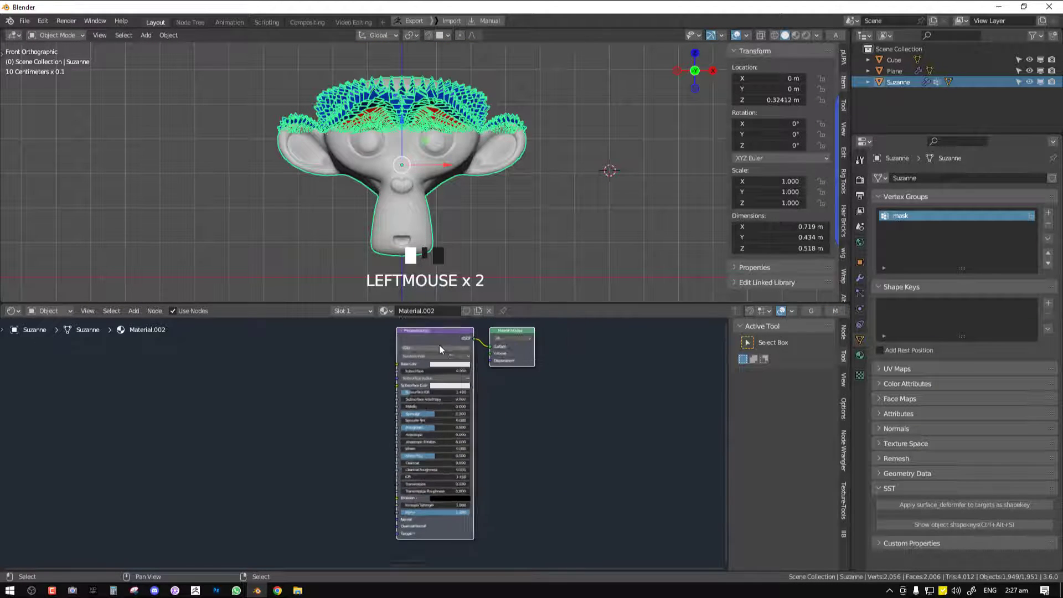
Add a Mix Color node and connect its result to the Principled BSDF's Base Color
key("alt+a")
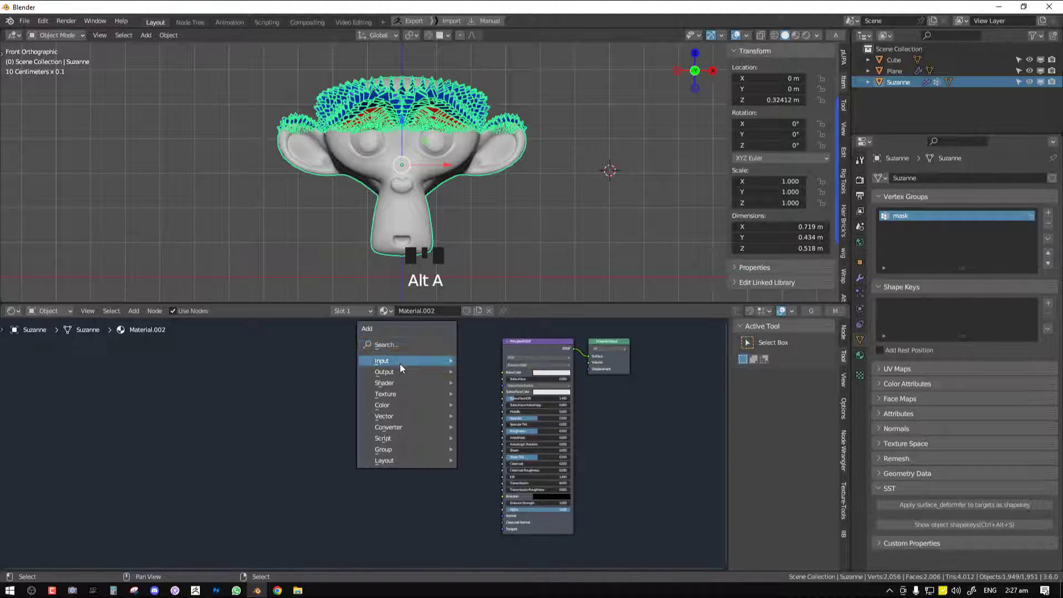
mouse_move(388, 405)
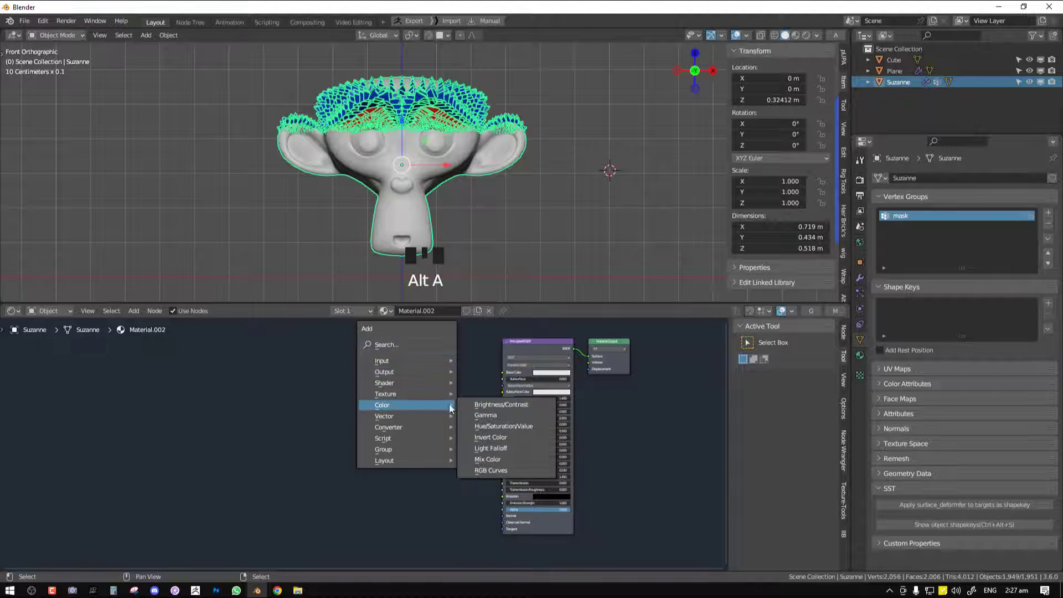
left_click(488, 461)
left_click(439, 357)
left_click_drag(469, 362, 506, 375)
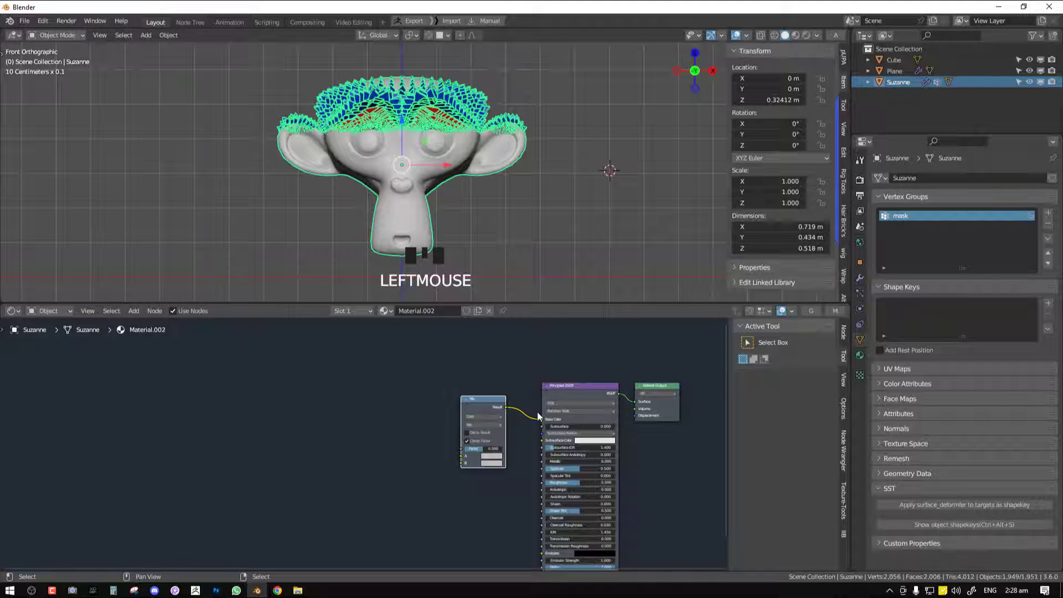
scroll(443, 420, "up", 1)
left_click_drag(507, 388, 515, 367)
Add an Attribute node beside the Mix node and set its name to Fade
key("shift+a")
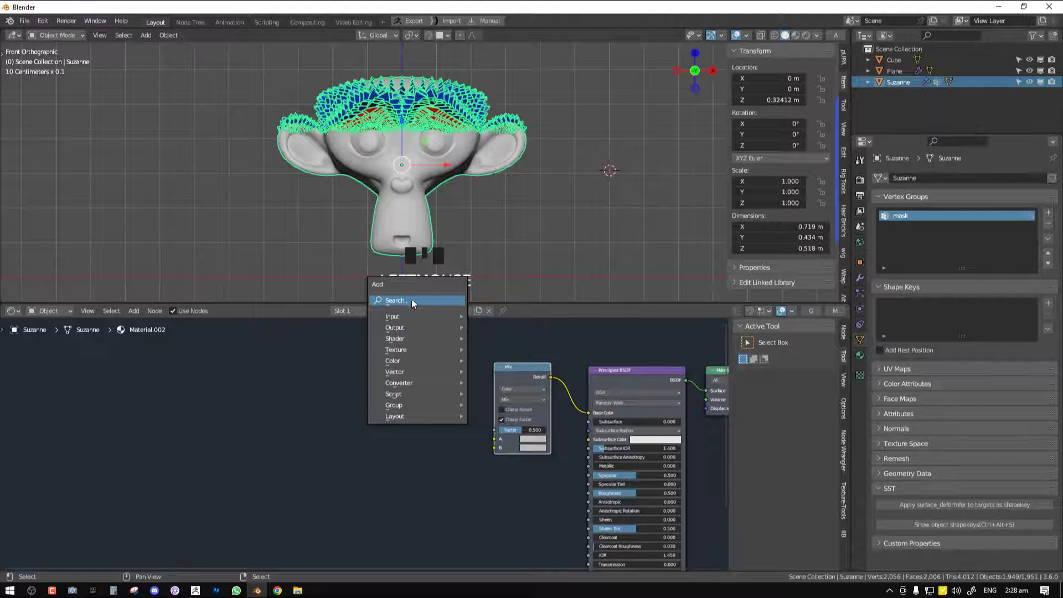
mouse_move(407, 315)
mouse_move(513, 315)
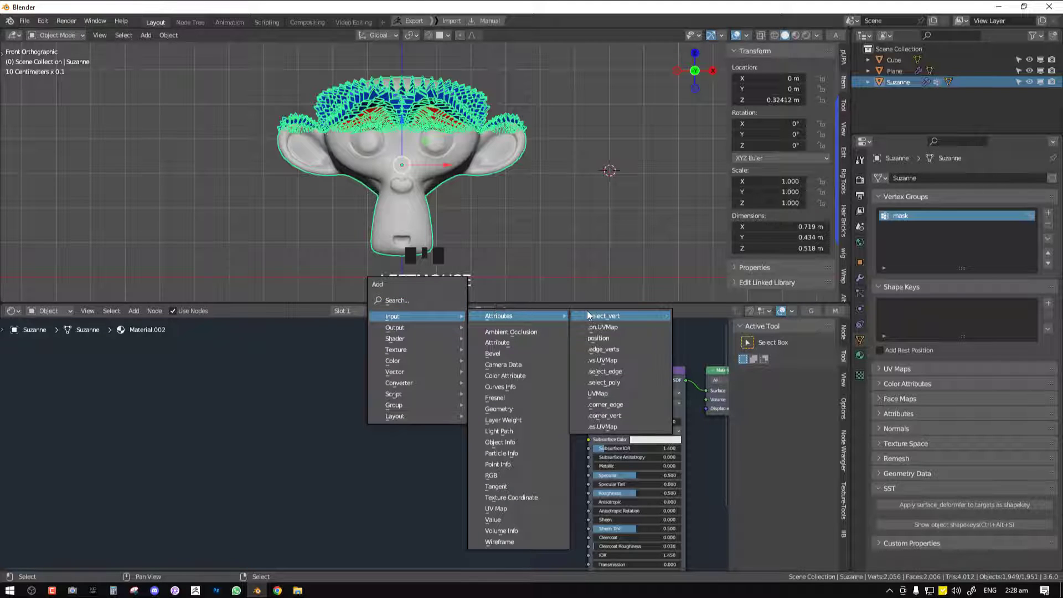
left_click(424, 300)
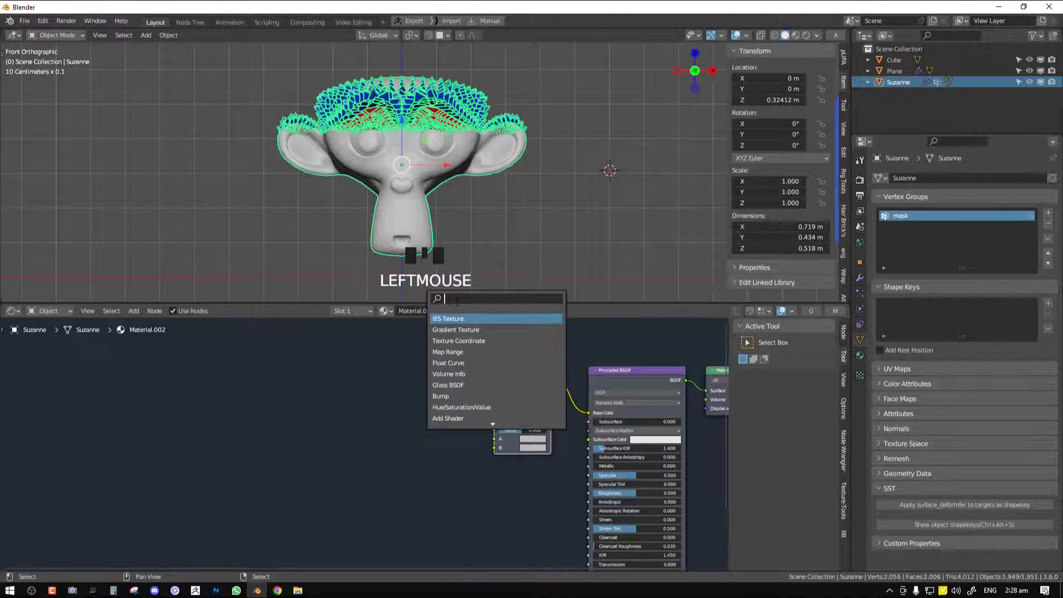
key("shift+a")
mouse_move(347, 387)
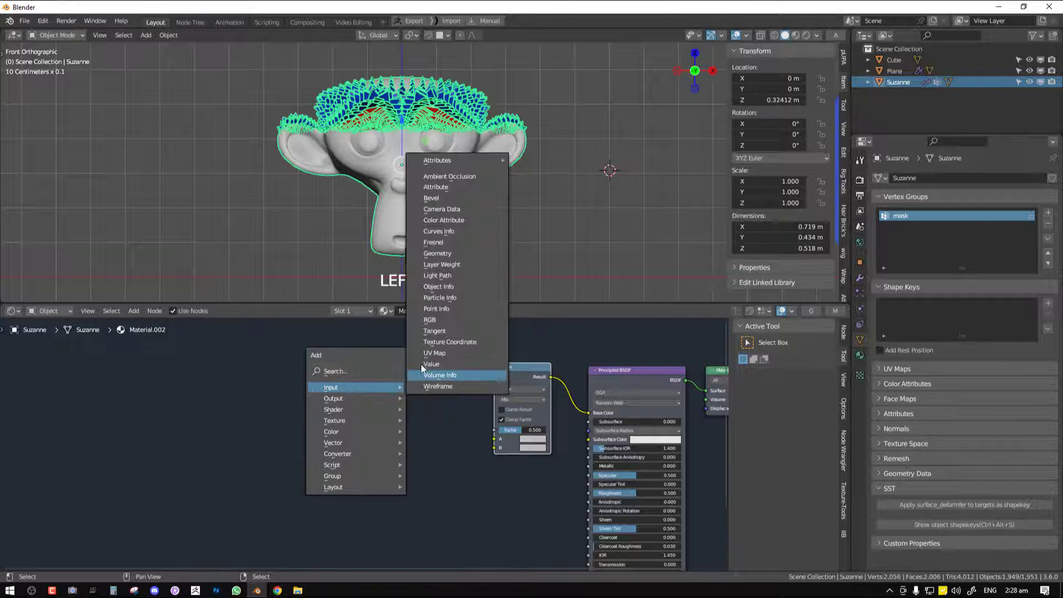
left_click(461, 188)
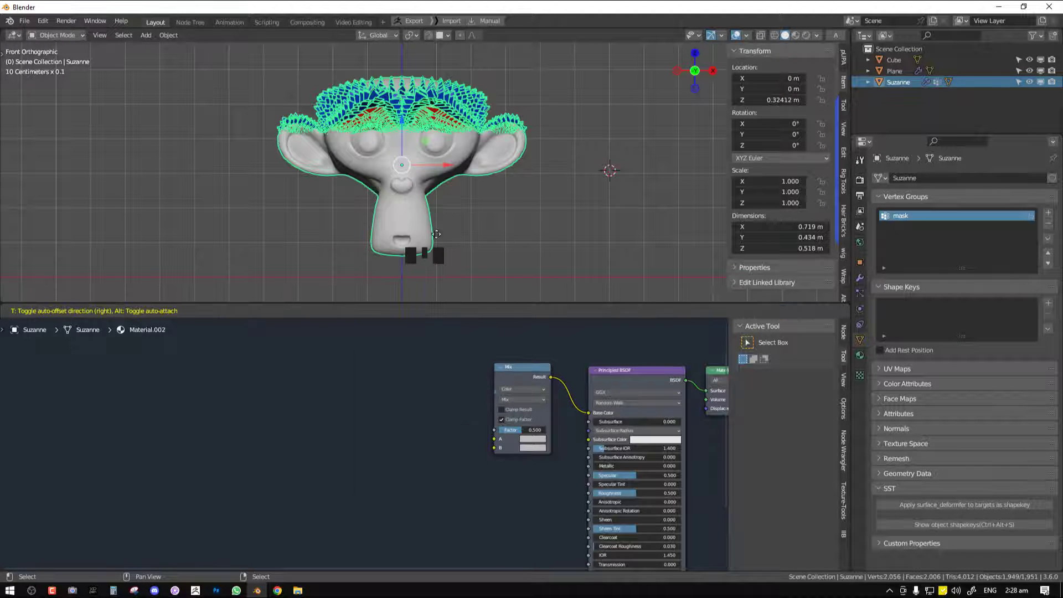
scroll(415, 399, "up", 1)
left_click(420, 400)
left_click(420, 428)
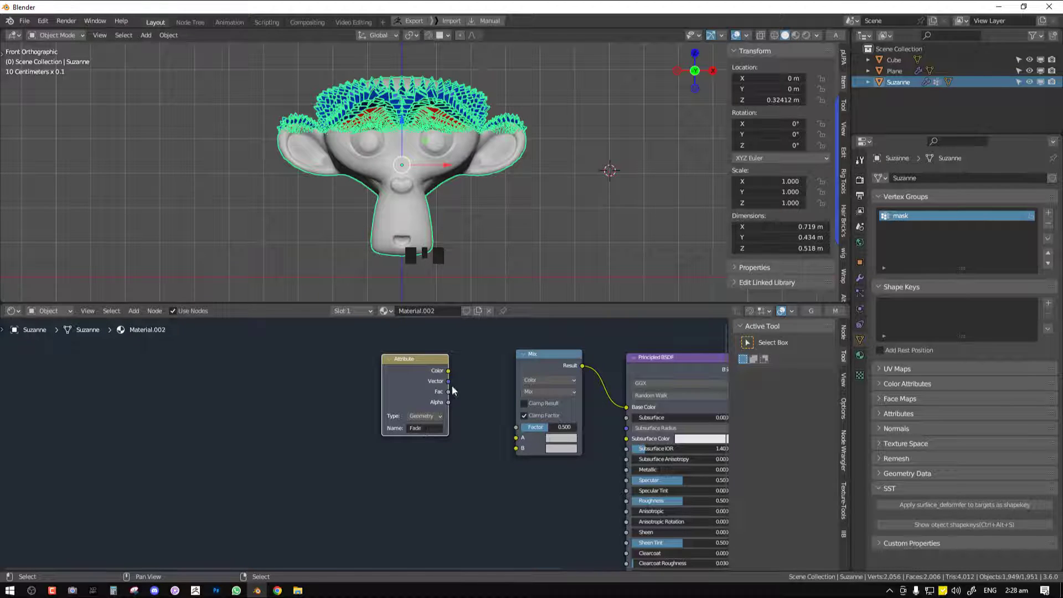
Connect the Attribute node's Alpha to the Mix Factor, and set color A to red and B to blue
left_click_drag(448, 370, 511, 440)
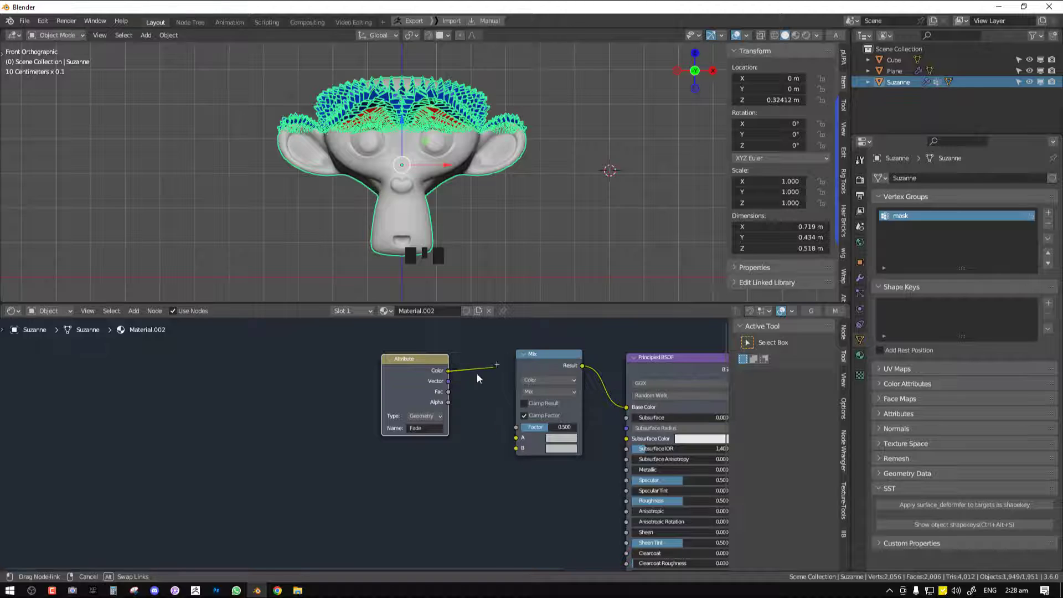
left_click_drag(477, 373, 517, 427)
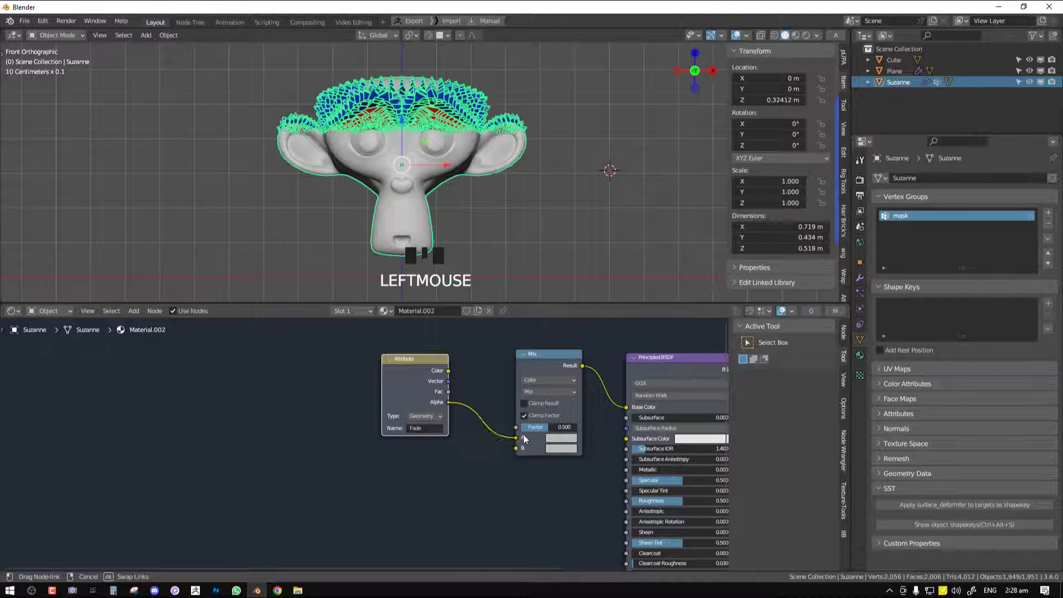
left_click(568, 442)
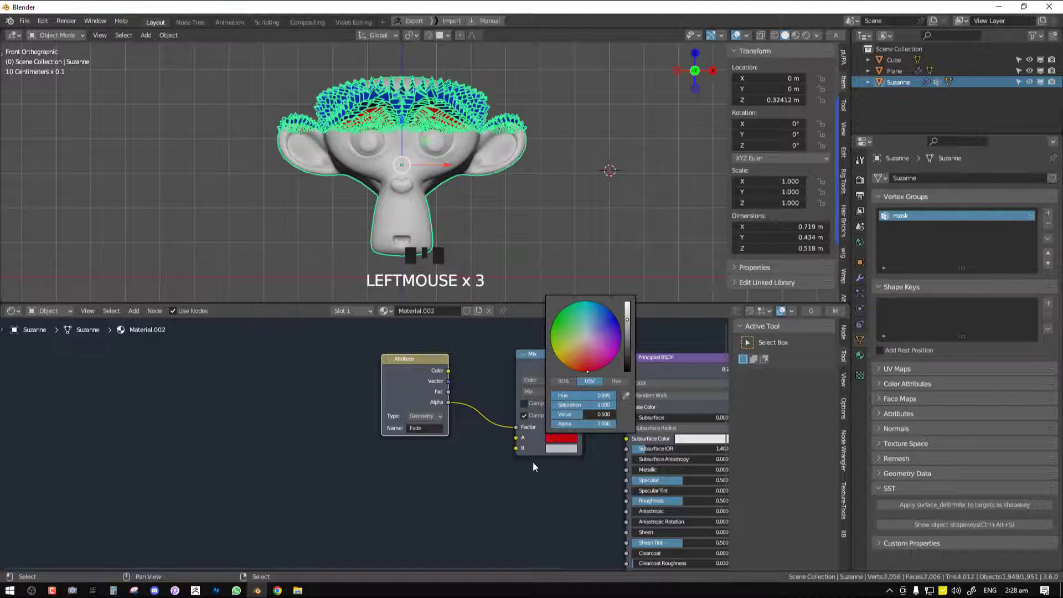
left_click(570, 450)
left_click(603, 350)
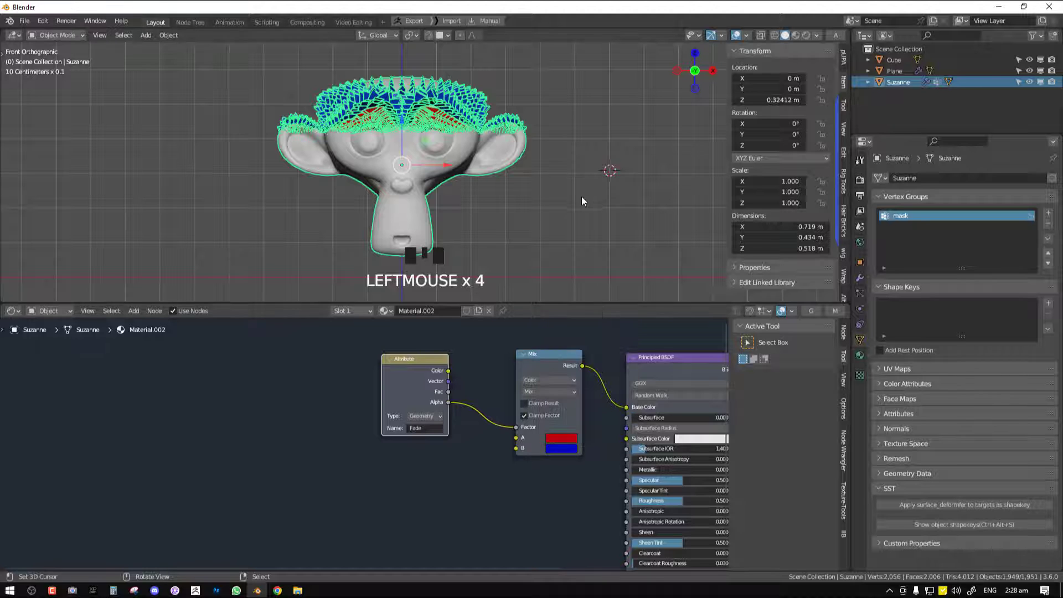
Deselect the monkey head and move the Attribute node closer to the Mix node
key("alt+a")
scroll(493, 239, "up", 2)
mouse_move(409, 386)
left_mouse_down()
mouse_move(414, 354)
mouse_move(407, 387)
mouse_move(378, 396)
mouse_move(422, 385)
left_mouse_up()
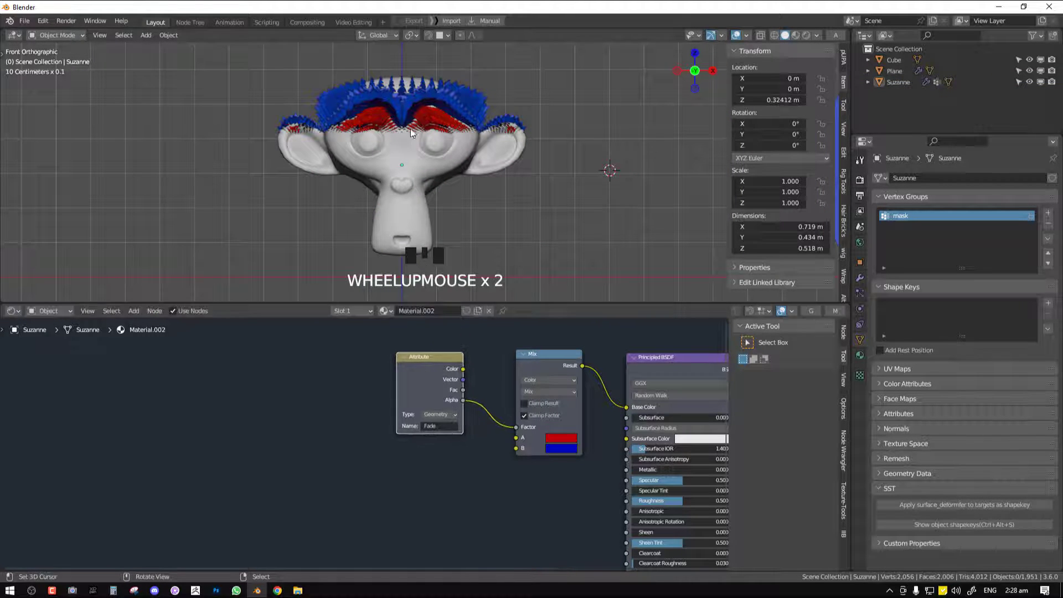
Reselect the monkey head and return to its scale FX geometry node tree around the Color Ramp
right_click(394, 162)
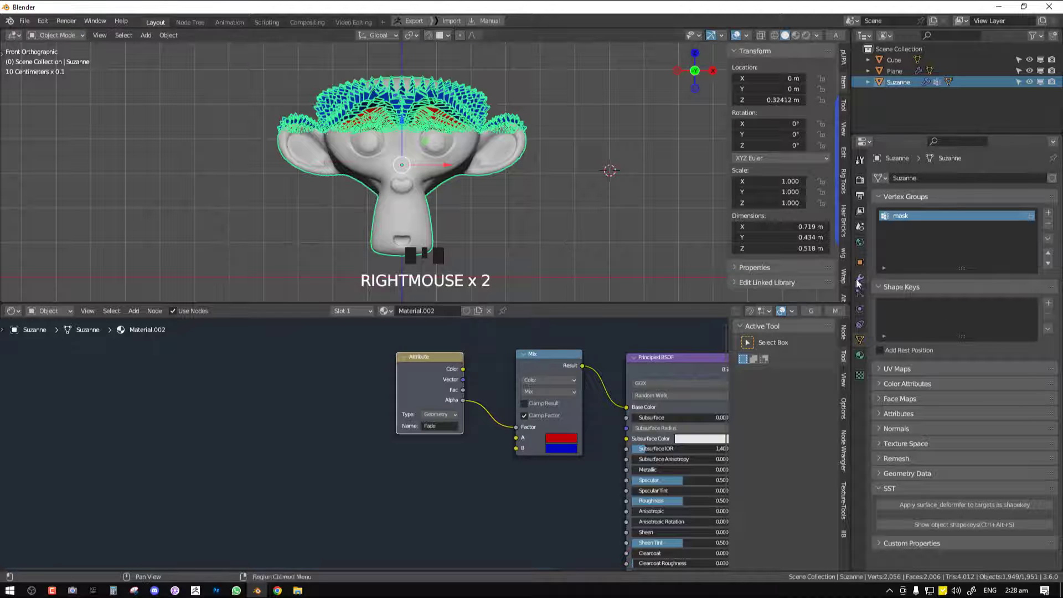
left_click(815, 313)
scroll(448, 438, "down", 7)
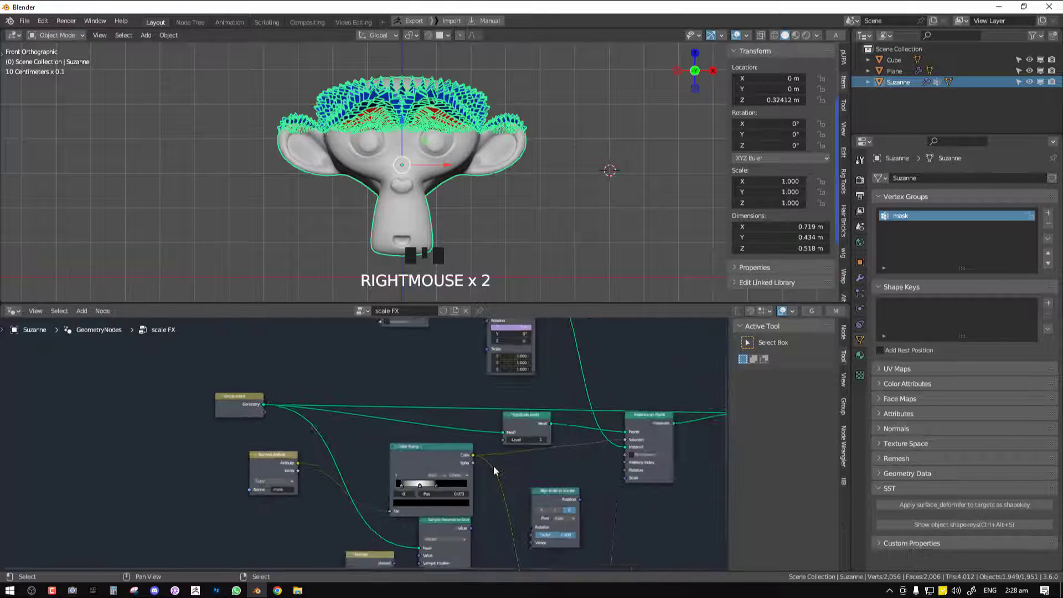
middle_click_drag(549, 482, 521, 443)
scroll(520, 442, "up", 1)
key("alt+a")
Move the mask Named Attribute node farther from the Color Ramp and preview its output with a Viewer node
right_click_drag(395, 420, 405, 396)
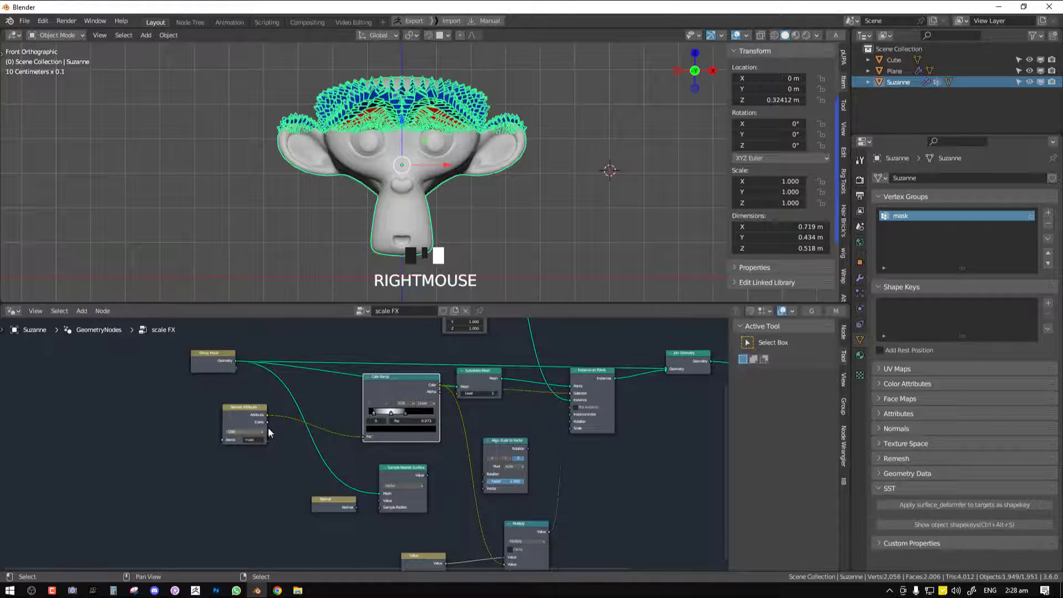
right_click_drag(228, 415, 132, 397)
scroll(316, 435, "up", 2)
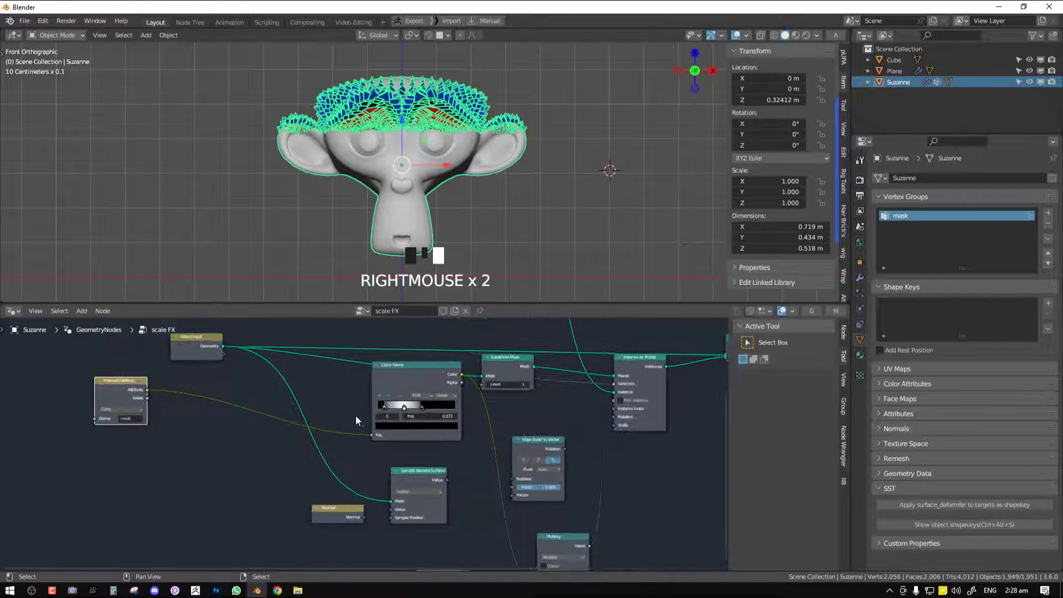
scroll(371, 442, "down", 3)
middle_click_drag(340, 438, 486, 427)
scroll(354, 412, "up", 1)
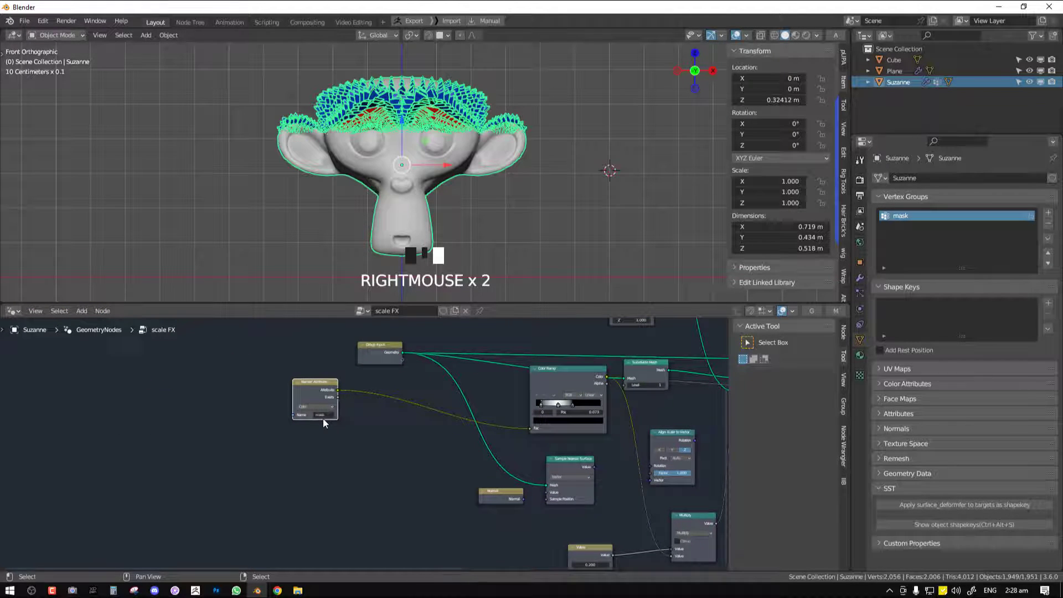
left_click(320, 387, "ctrl+shift")
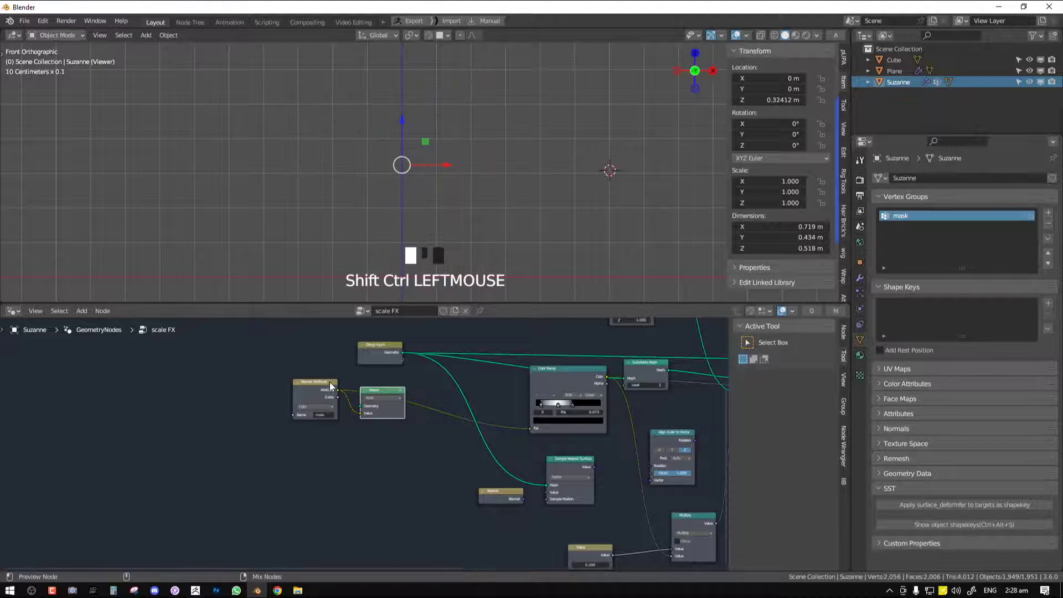
Move the Viewer node clear of the Color Ramp link and connect the Group Input's Geometry to it
right_click_drag(382, 396, 478, 446)
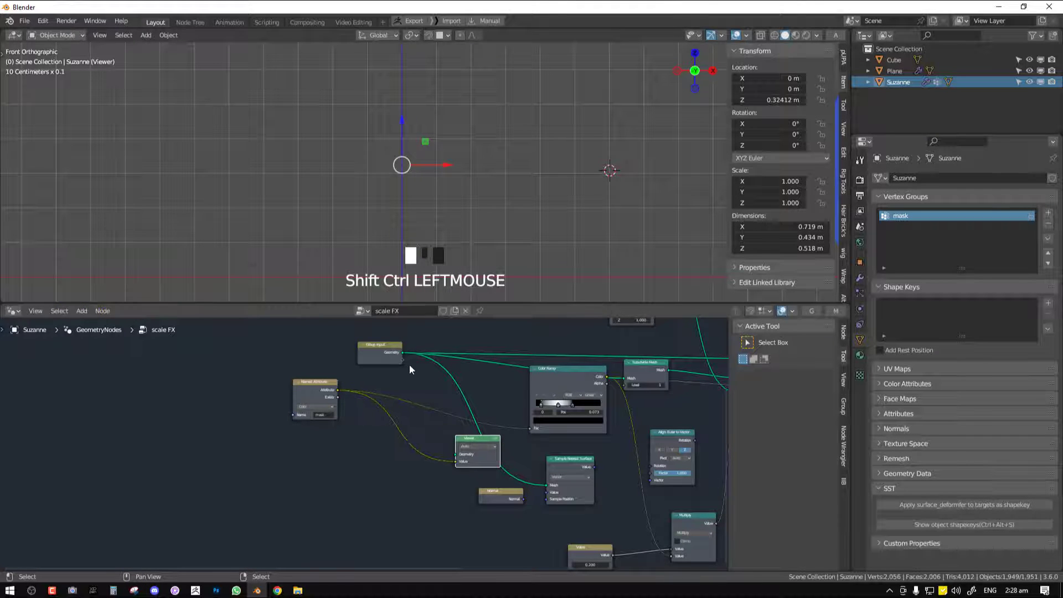
right_click_drag(406, 355, 382, 343)
left_click_drag(378, 341, 455, 455)
middle_click_drag(480, 180, 428, 229)
scroll(427, 230, "up", 1)
key("KP_1")
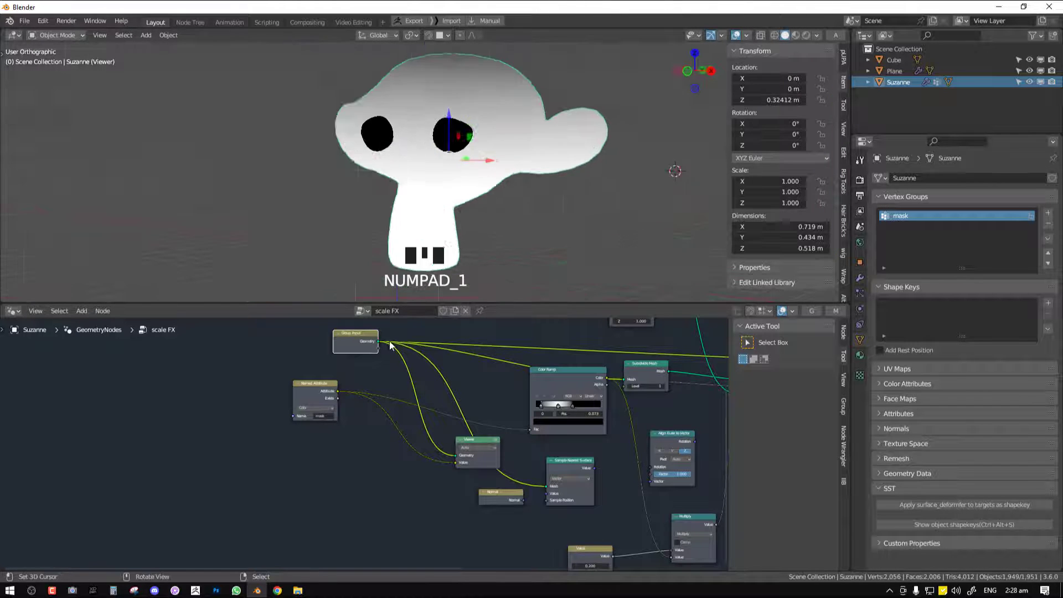
middle_click_drag(390, 402, 386, 376)
Duplicate the Color Ramp, place the copy below the Named Attribute node, and reset it to its default settings
key("shift+a")
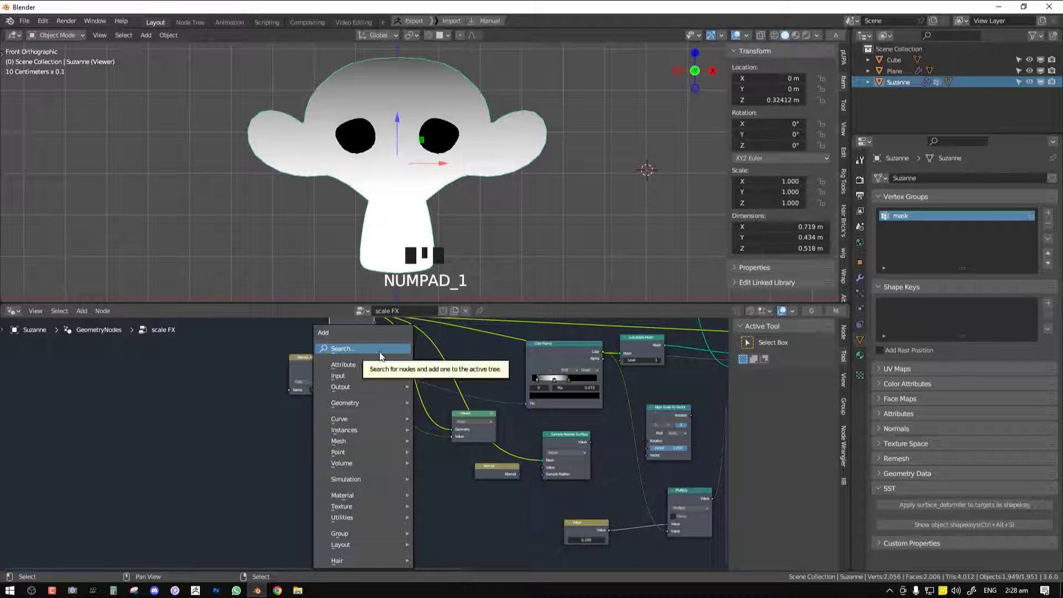
right_click(567, 357)
key("shift+d")
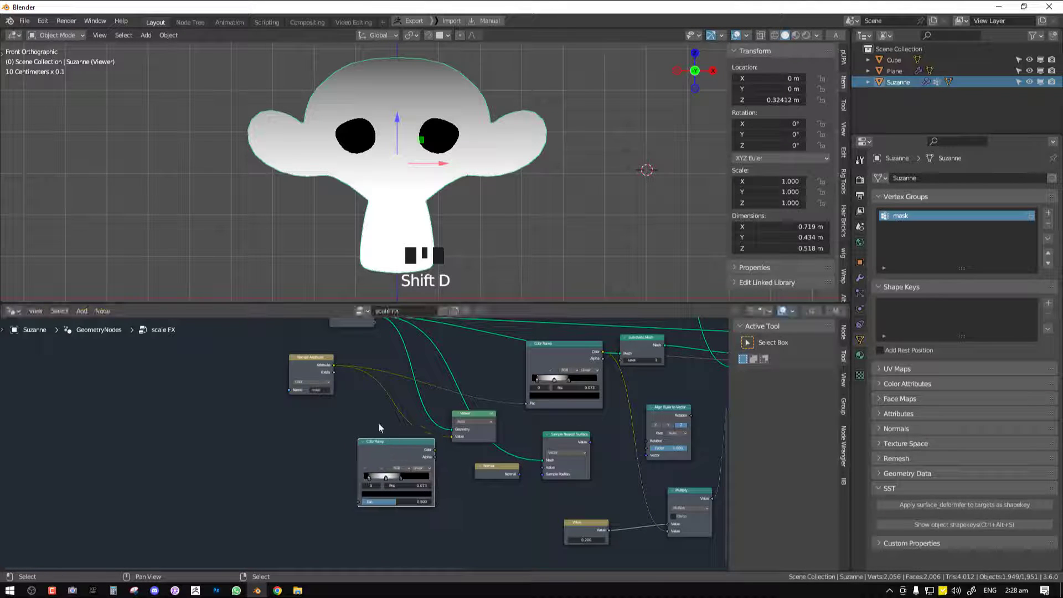
left_click_drag(852, 350, 849, 349)
left_click(839, 339)
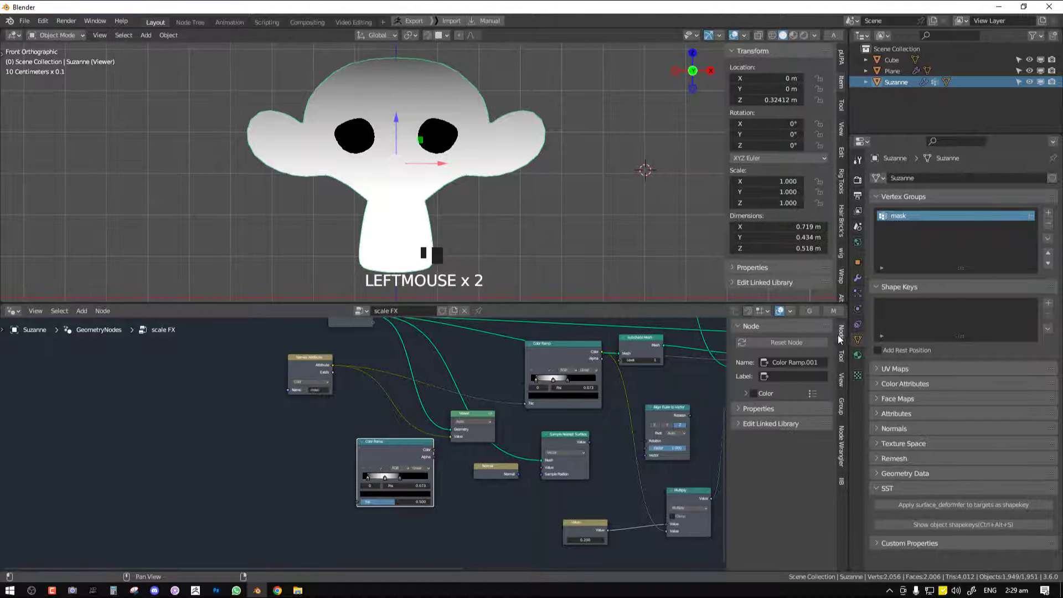
double_click(774, 344)
Connect the mask Named Attribute to the copied Color Ramp, preview its output in the Viewer, and move the black stop close to the white one
left_click_drag(334, 371, 350, 413)
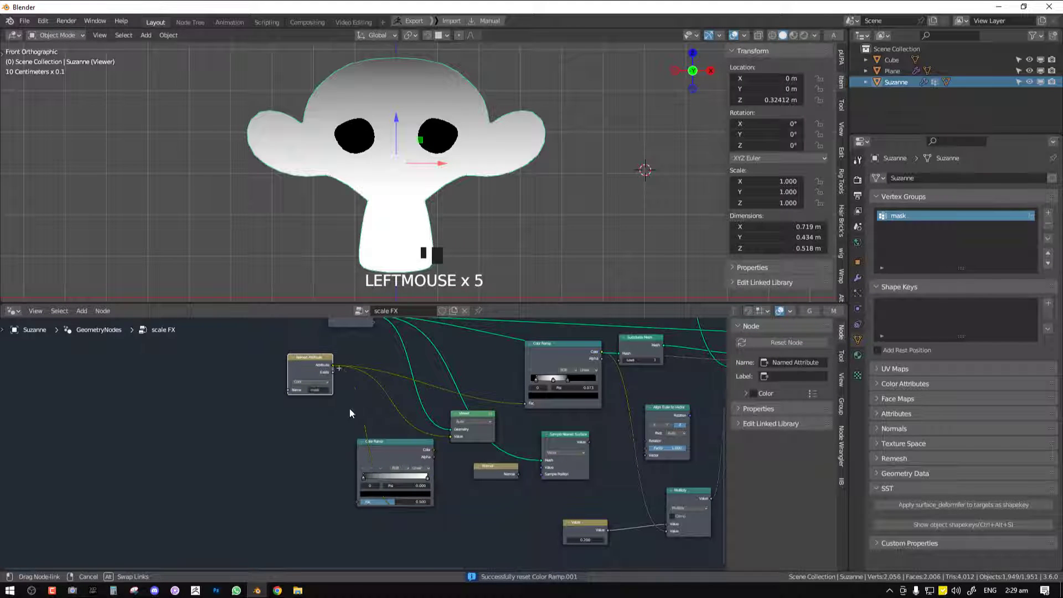
left_click_drag(370, 509, 427, 481)
left_click(407, 453, "ctrl+shift")
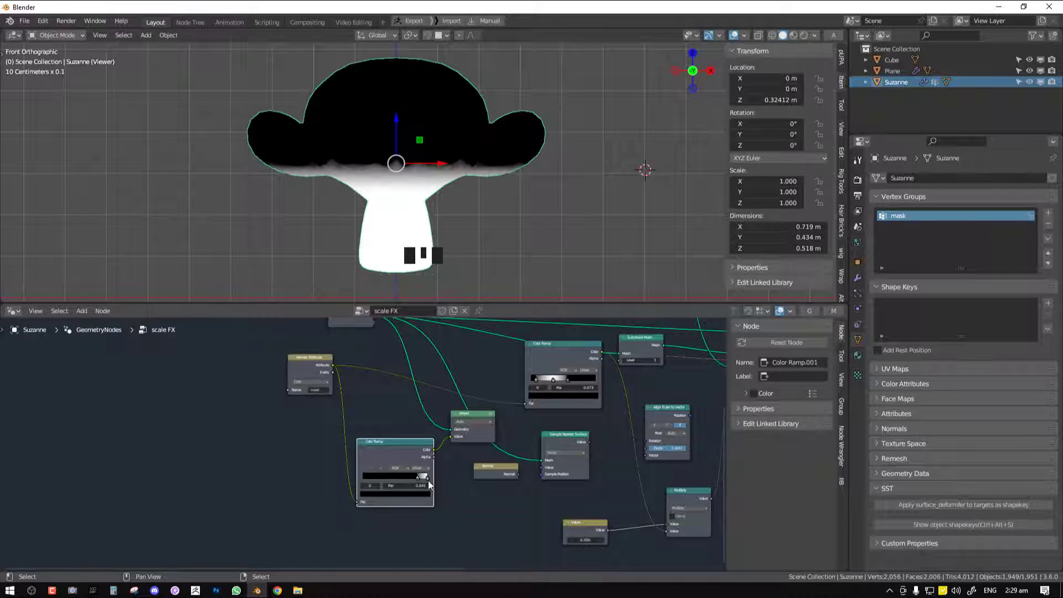
scroll(534, 213, "down", 5)
scroll(500, 190, "down", 1)
scroll(484, 194, "up", 2)
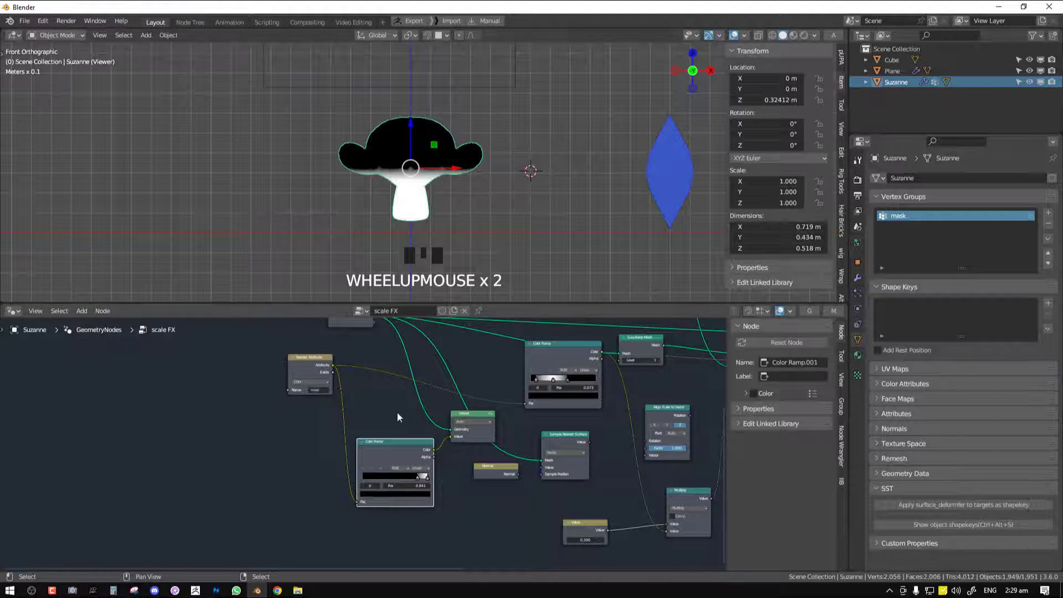
Lower the cube toward the monkey head and move the copied Color Ramp's black stop back to about 0.3
mouse_move(408, 475)
left_mouse_down()
mouse_move(375, 470)
mouse_move(402, 474)
left_mouse_up()
right_click_drag(486, 92, 494, 150)
right_click(433, 137)
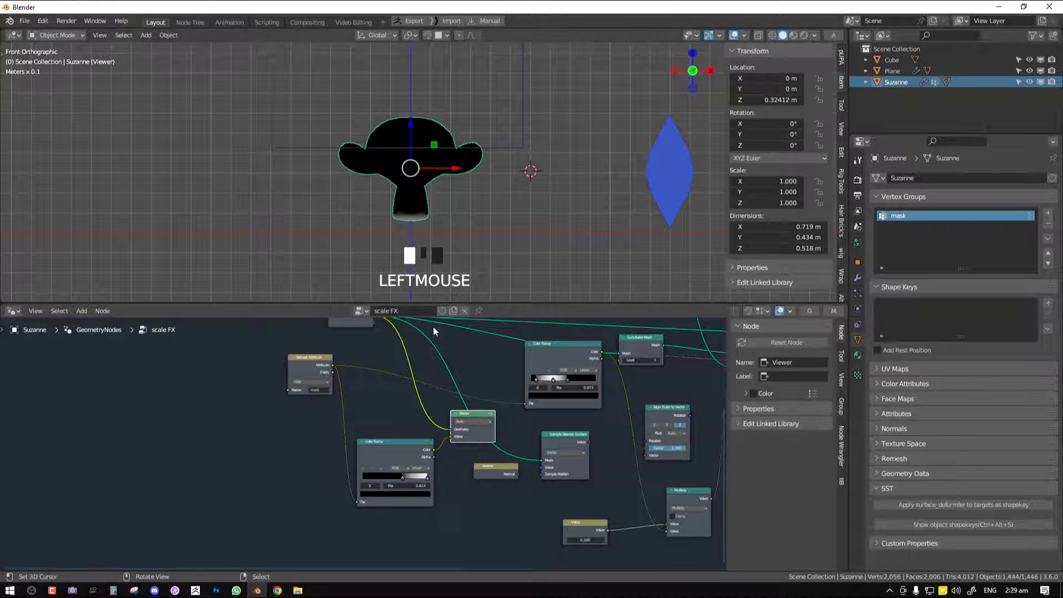
left_click_drag(407, 482, 383, 474)
key("alt+grave")
key("alt+grave")
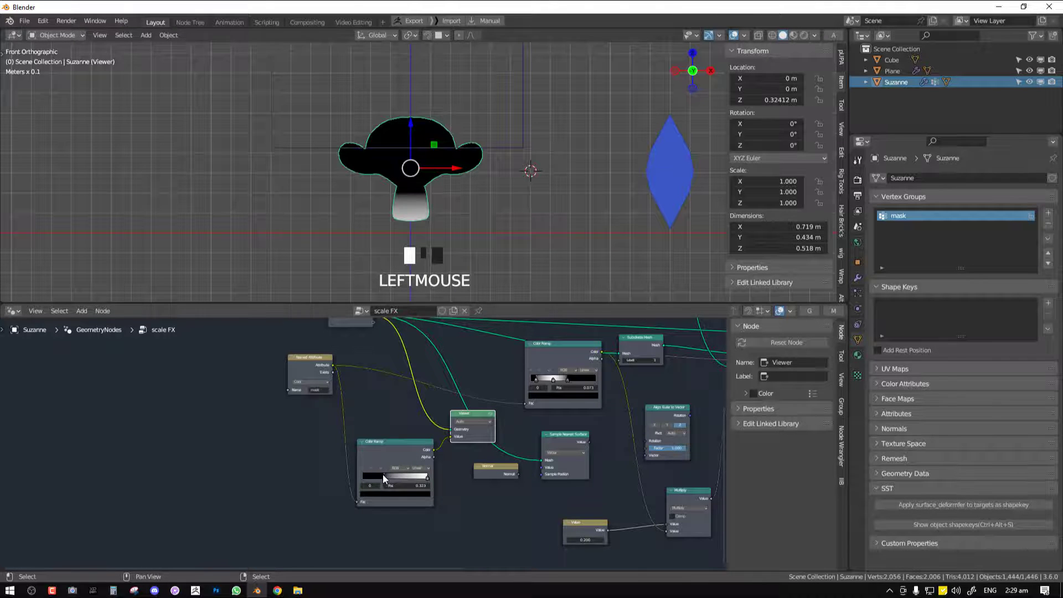
scroll(465, 156, "up", 3)
scroll(467, 151, "down", 2)
middle_click_drag(450, 158, 425, 148)
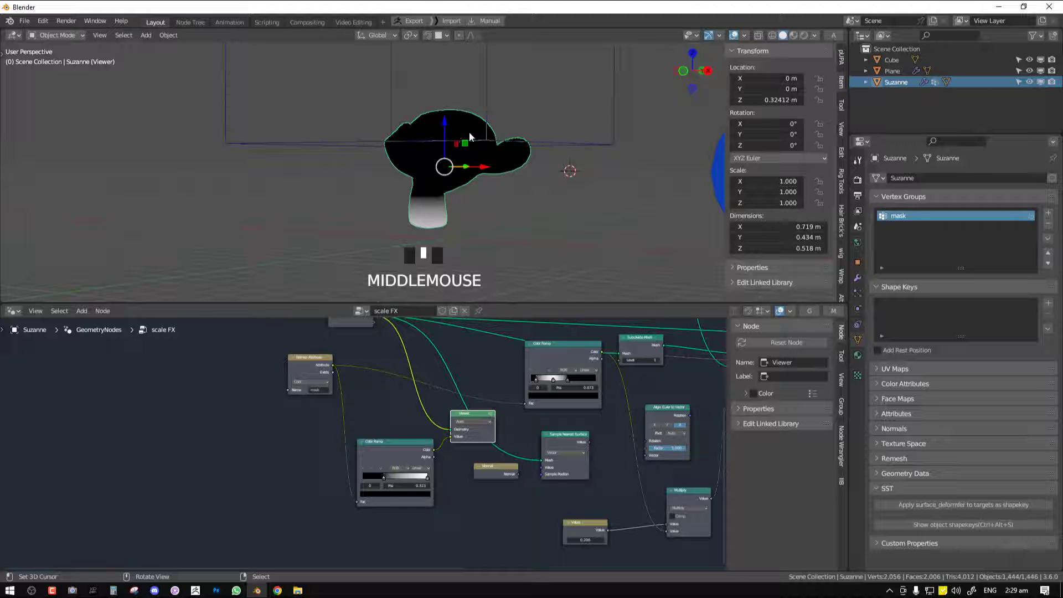
Select the copied Color Ramp and move its white stop slightly inward from the end of the gradient
middle_click_drag(478, 383, 393, 404)
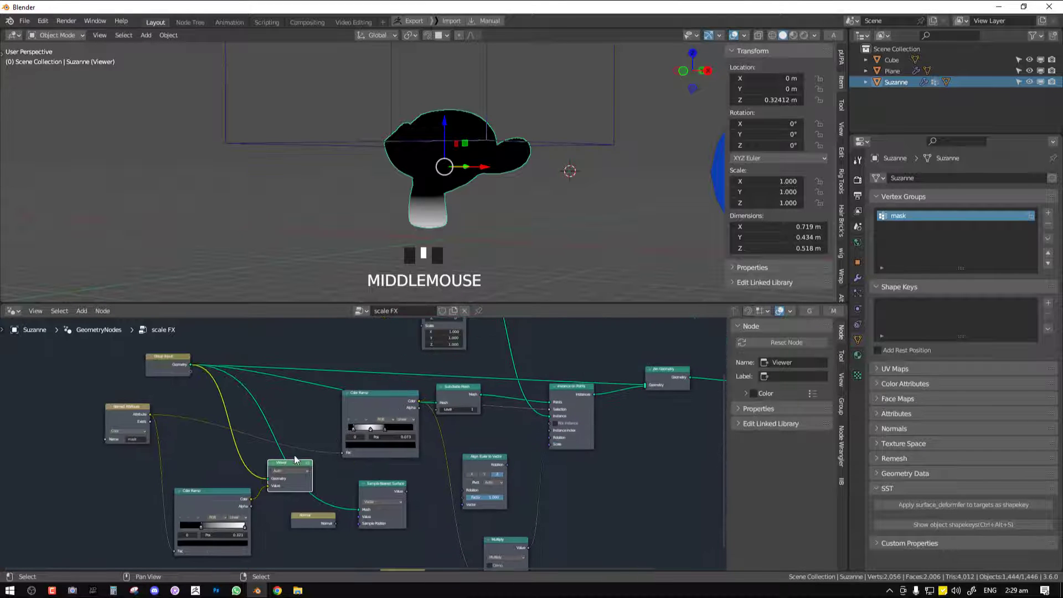
right_click_drag(217, 504, 222, 485)
scroll(486, 460, "down", 2)
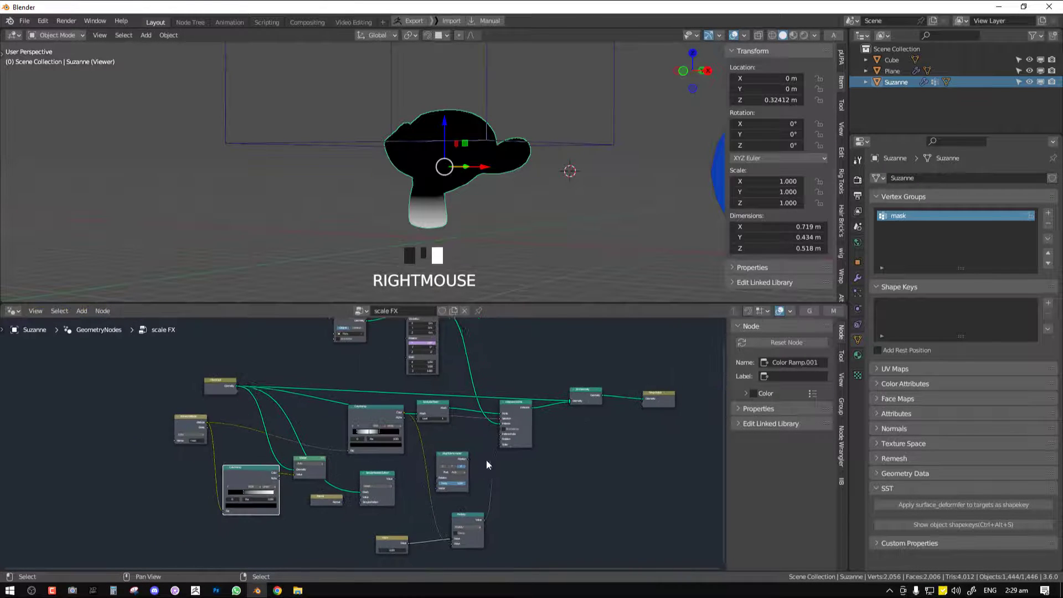
scroll(527, 437, "up", 1)
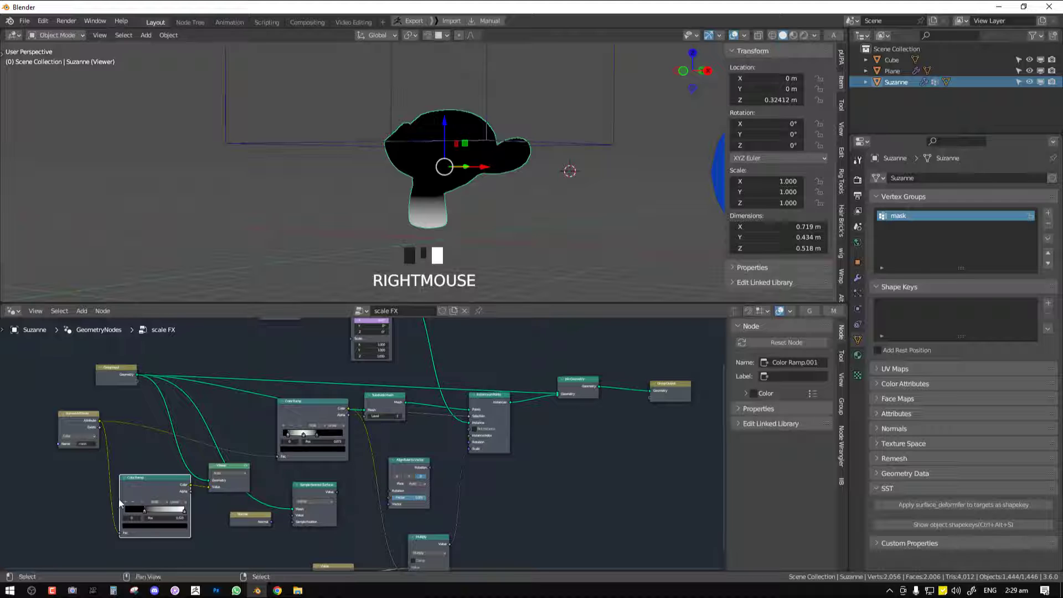
middle_click_drag(210, 502, 243, 478)
scroll(242, 478, "up", 2)
left_click(210, 487)
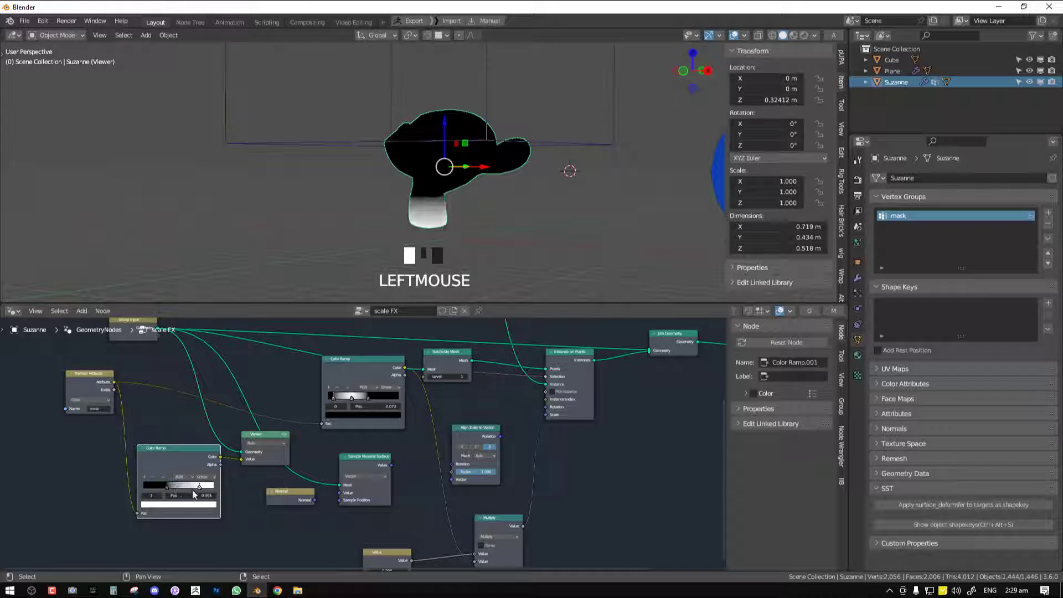
Preview the Join Geometry output with the Viewer node, and delete the Viewer
middle_click_drag(623, 421, 490, 474)
left_click(543, 389, "ctrl+shift")
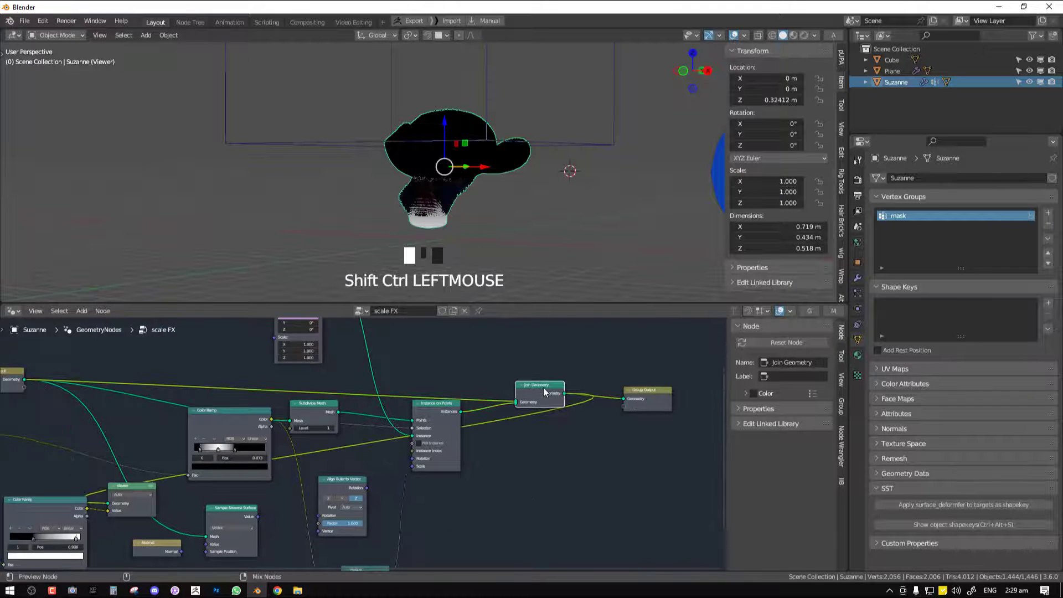
middle_click_drag(313, 430, 605, 430)
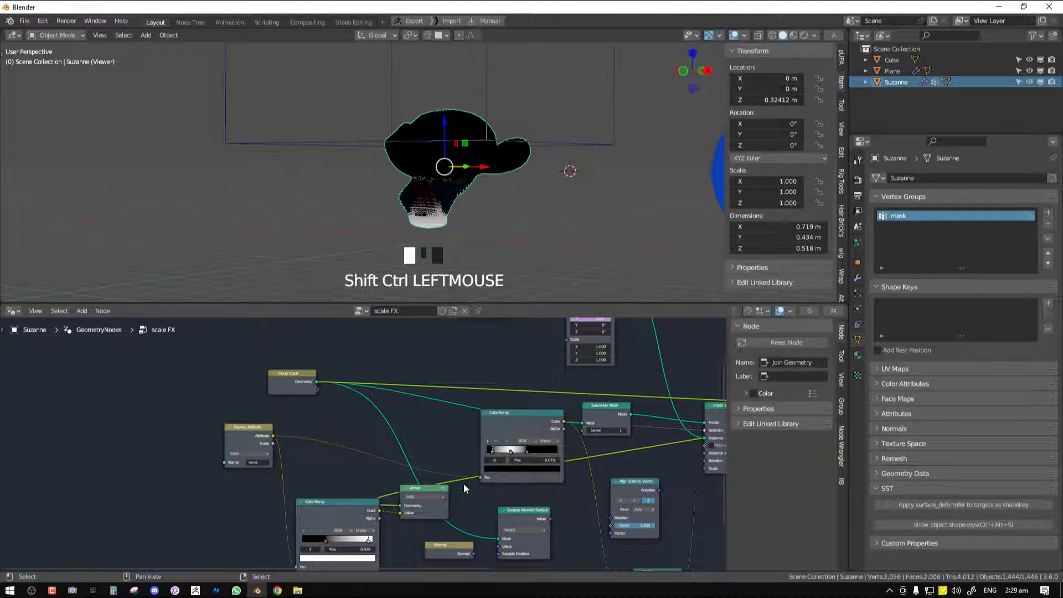
key("x")
key("KP_1")
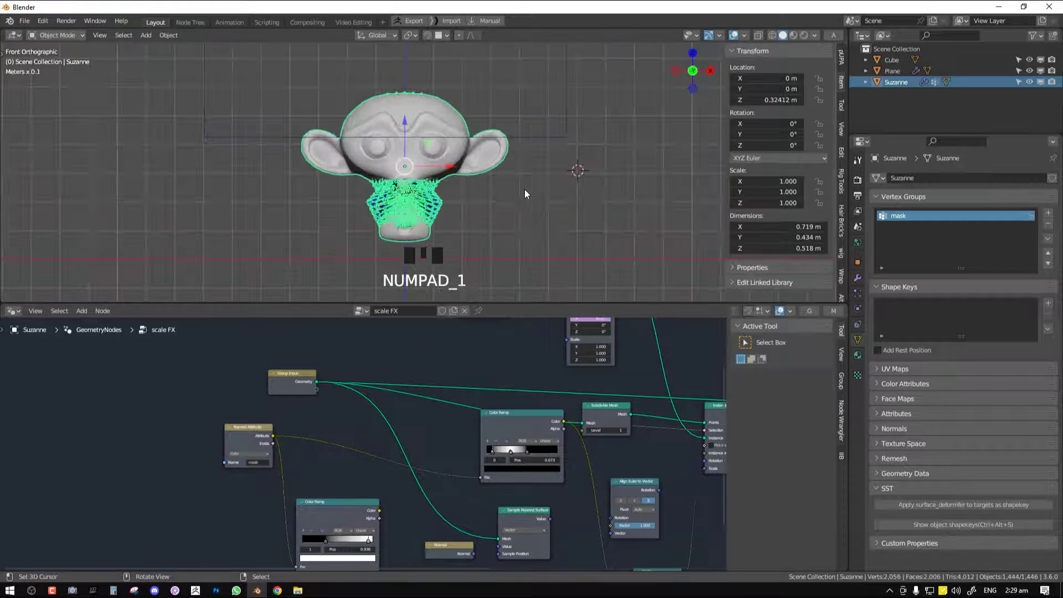
Connect the copied Color Ramp's Color output to a new Color socket on the Group Output node
middle_click_drag(419, 480, 306, 412)
scroll(354, 411, "down", 3)
middle_click_drag(444, 410, 314, 428)
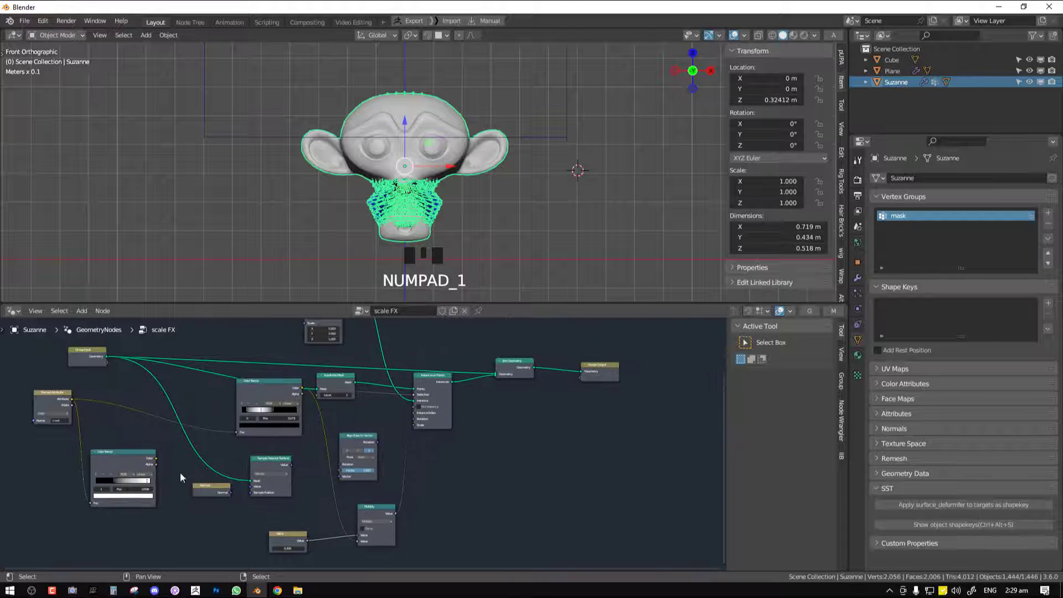
left_click_drag(152, 463, 169, 455)
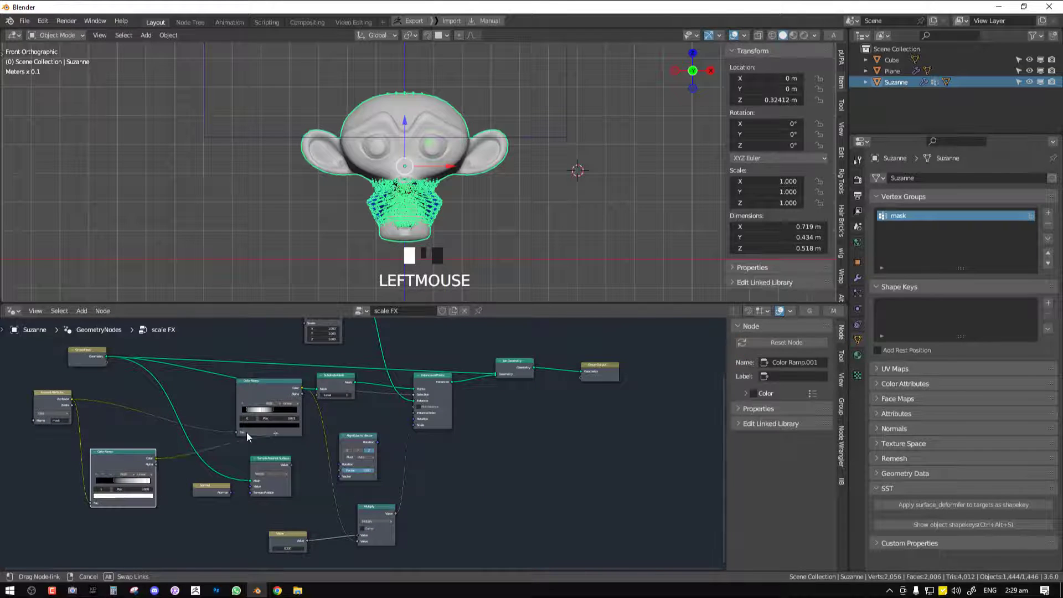
left_click_drag(518, 419, 444, 446)
left_click_drag(582, 378, 583, 378)
scroll(600, 377, "up", 2)
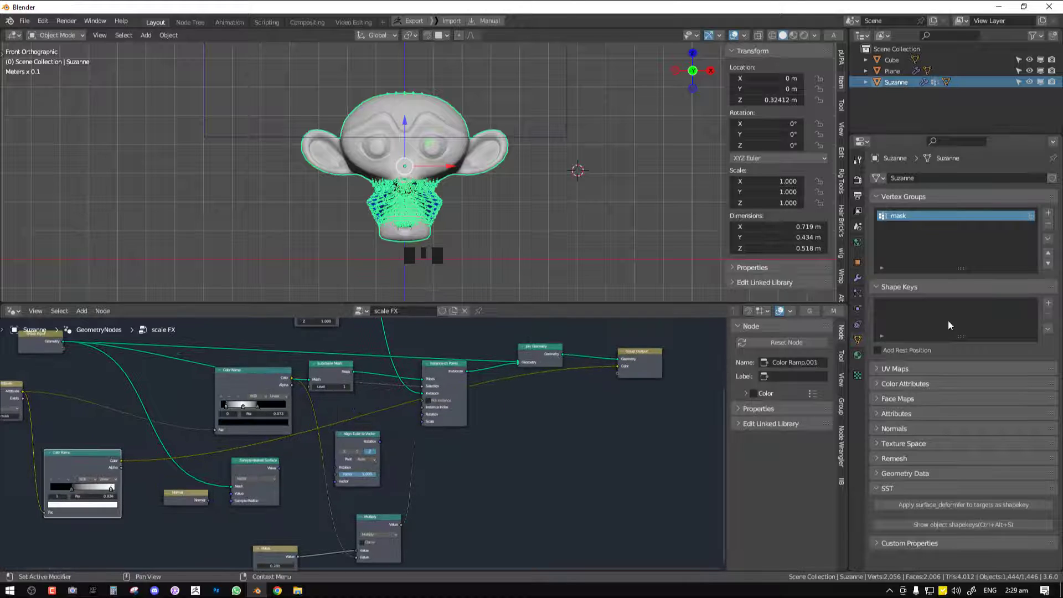
Show the material's shader nodes in the node editor and name the GeometryNodes modifier's Color output attribute Fade
left_click(858, 278)
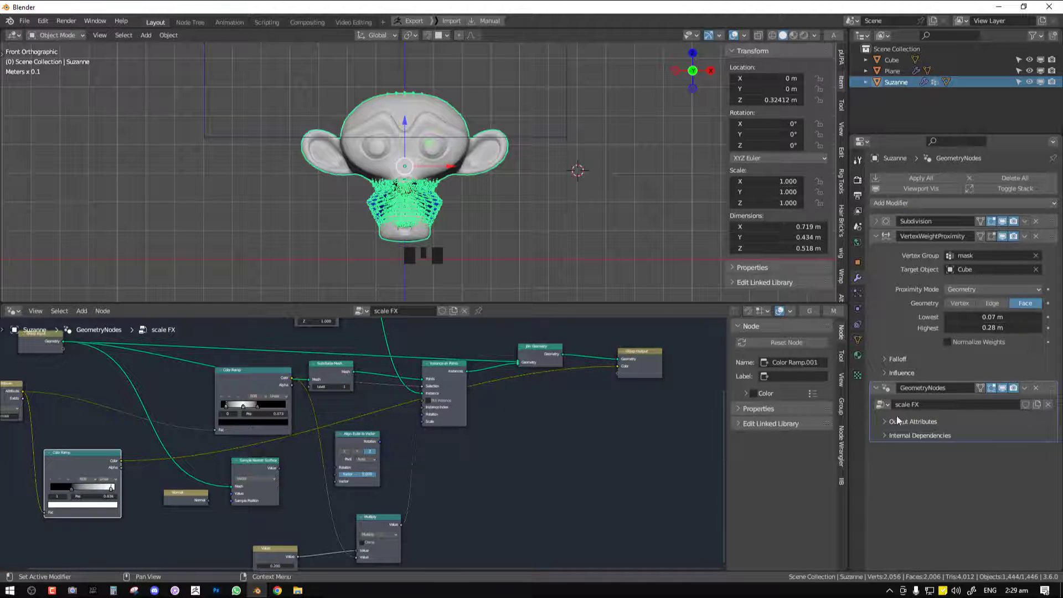
left_click(880, 235)
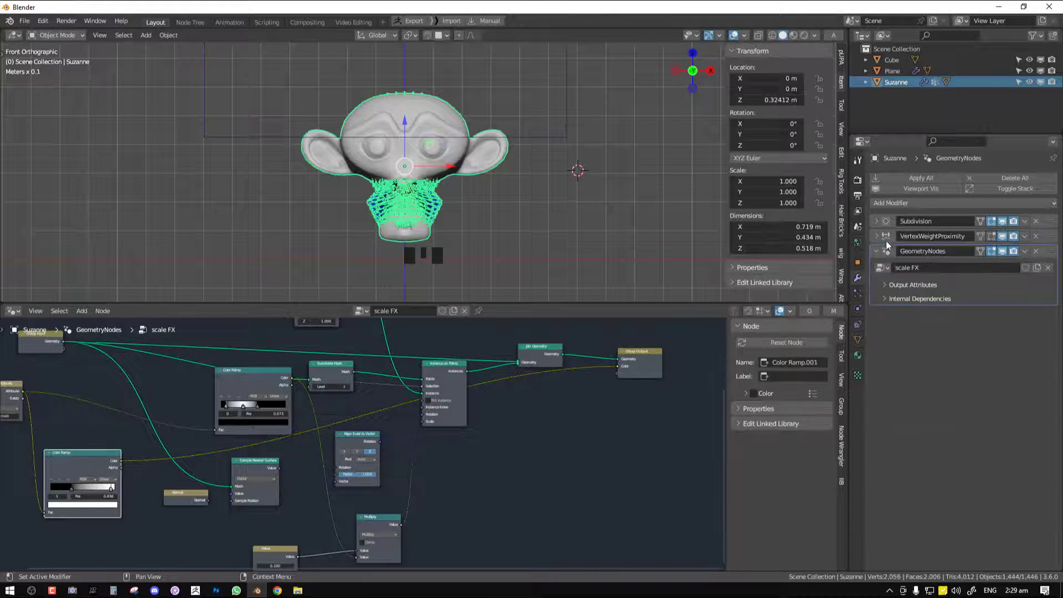
left_click(895, 285)
left_click(978, 303)
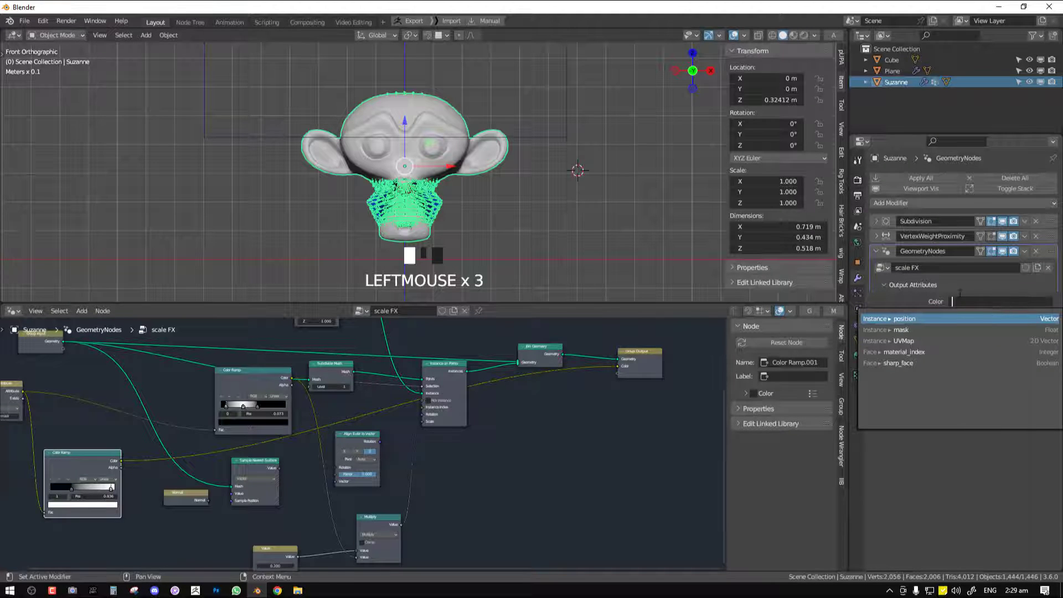
key("shift+F3")
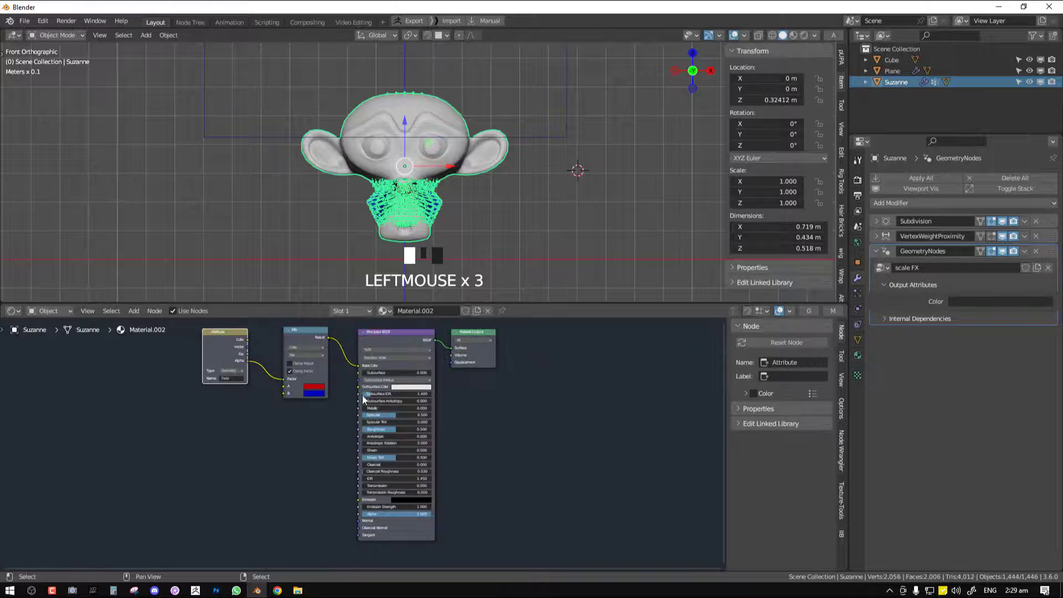
scroll(363, 399, "up", 3)
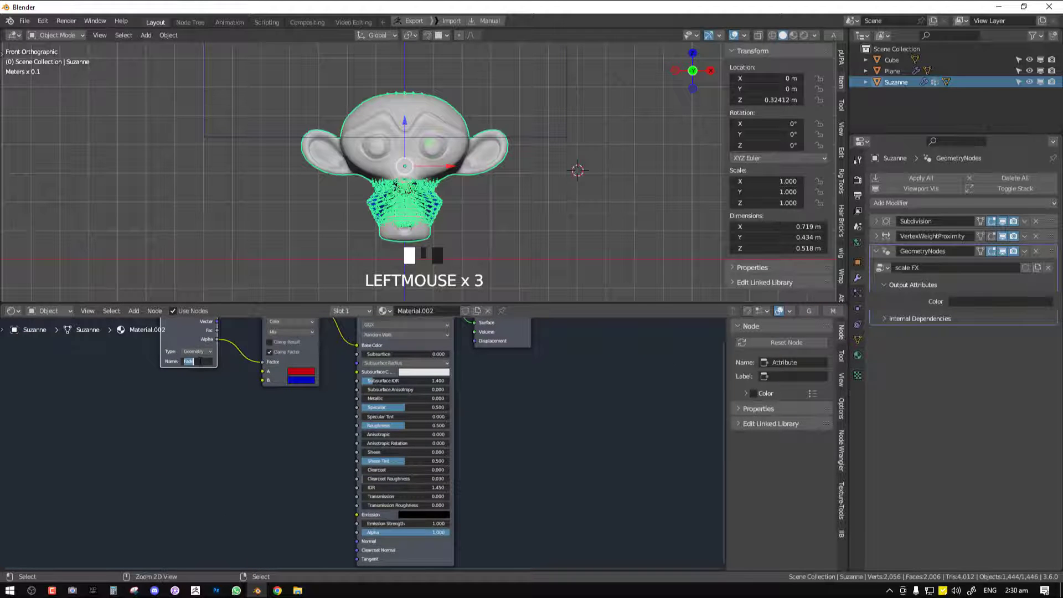
left_click(964, 300)
type("Fade")
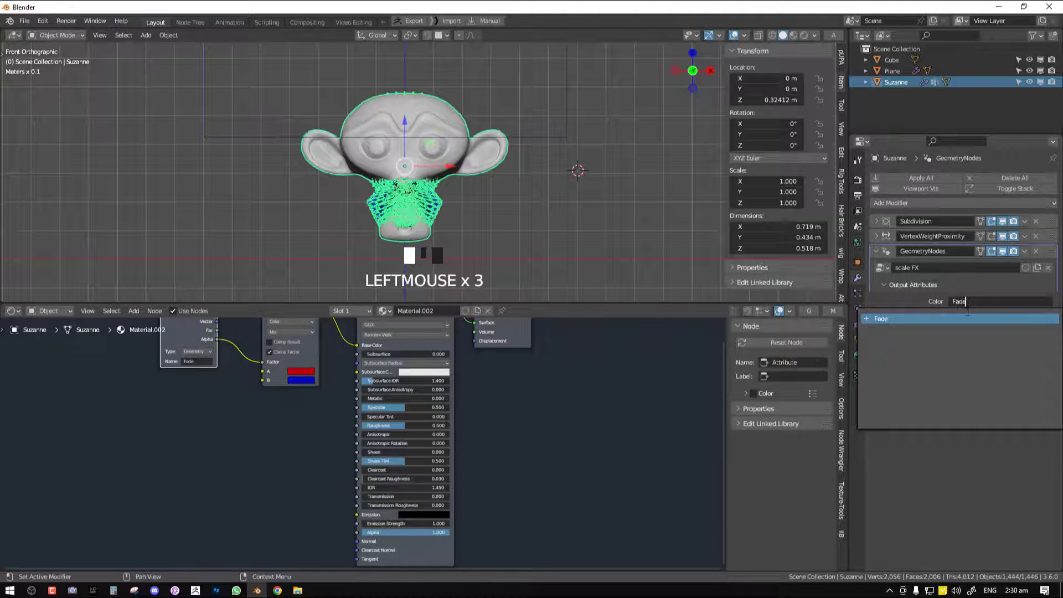
left_click(963, 318)
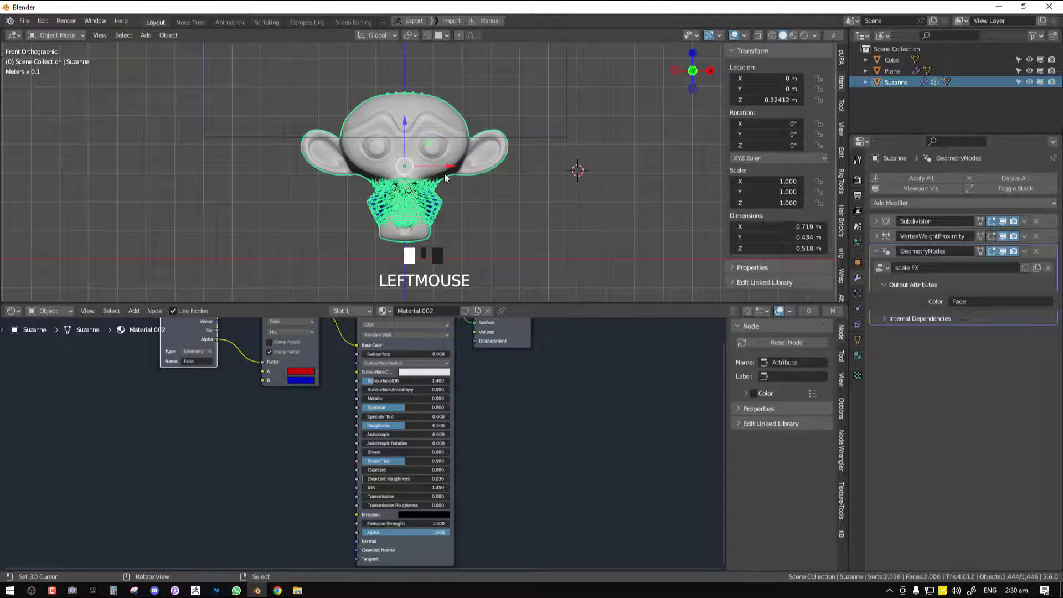
Display the scene in Material Preview shading and raise the cube relative to the monkey head
key("alt+a")
key("z")
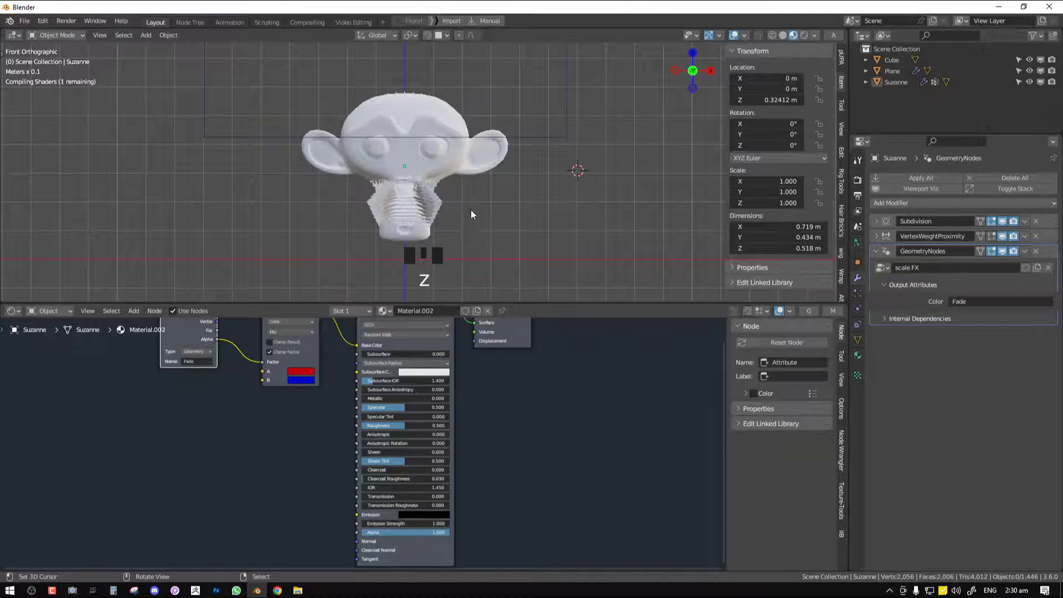
scroll(472, 211, "up", 2)
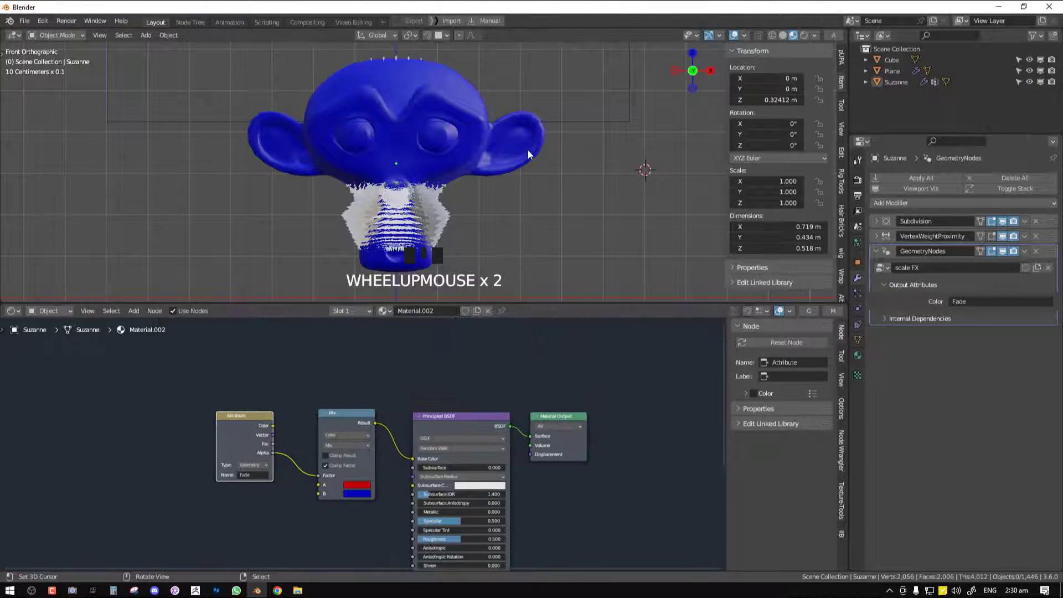
right_click_drag(582, 121, 585, 287)
right_click(410, 241)
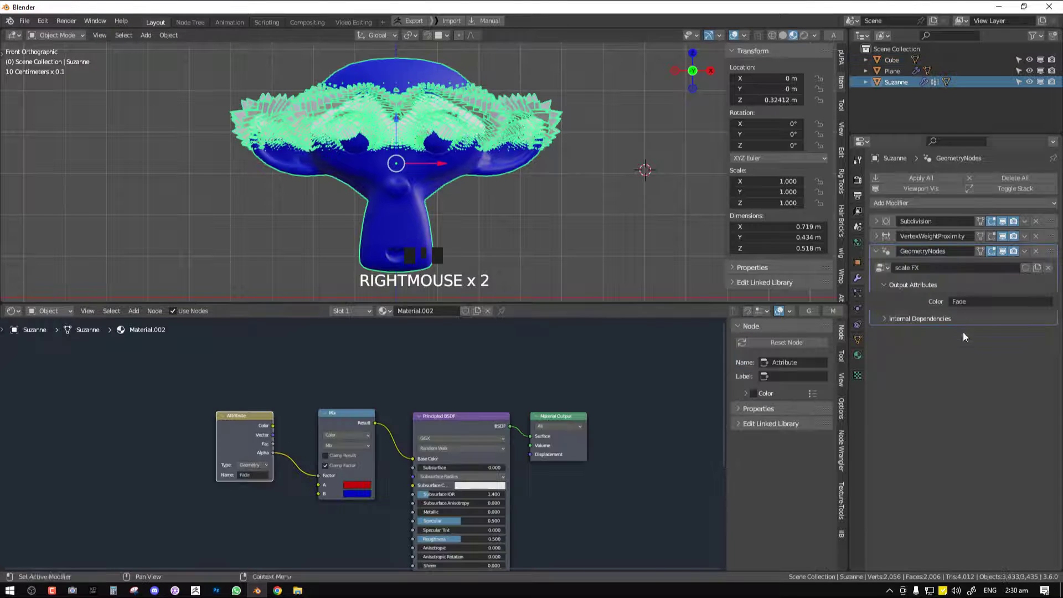
Move the Attribute node away from the Mix node and connect its Fac output to the Mix Factor instead of Alpha
right_click_drag(250, 441, 240, 427)
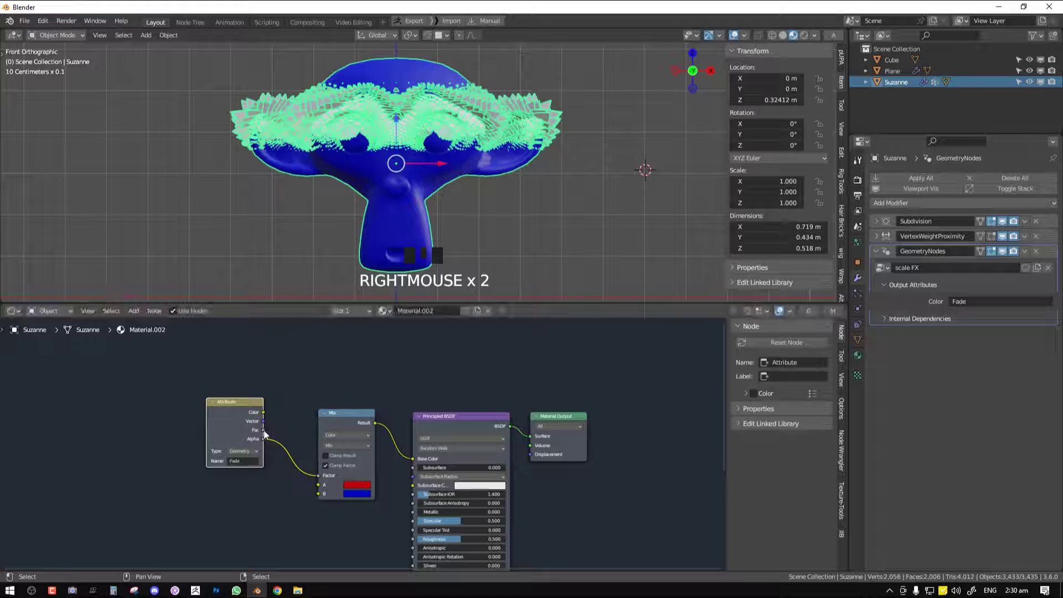
triple_click(325, 465)
middle_click_drag(454, 195, 414, 213)
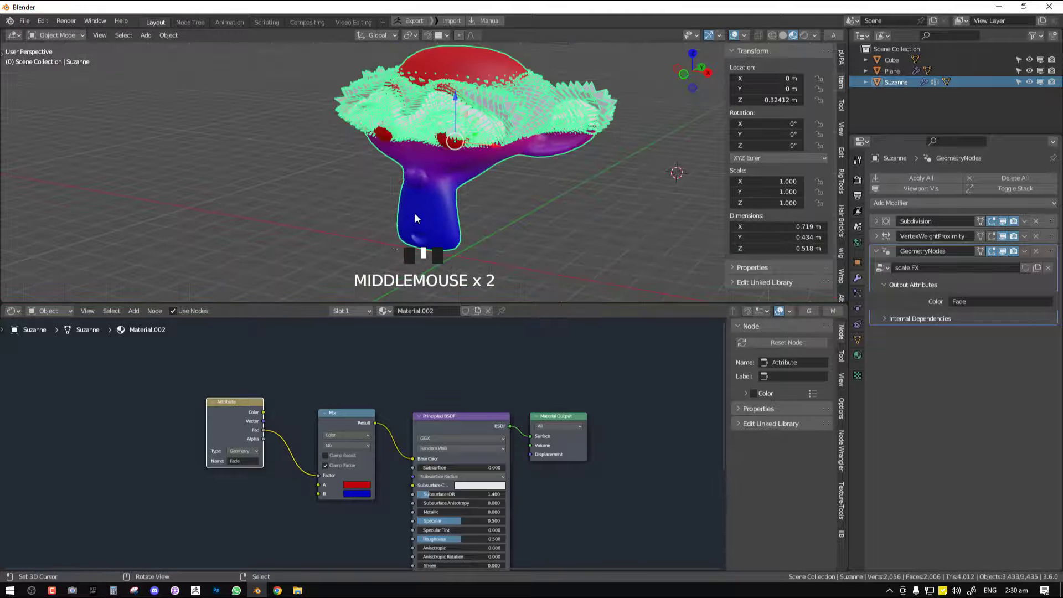
key("KP_1")
middle_click_drag(440, 166, 447, 195)
key("KP_1")
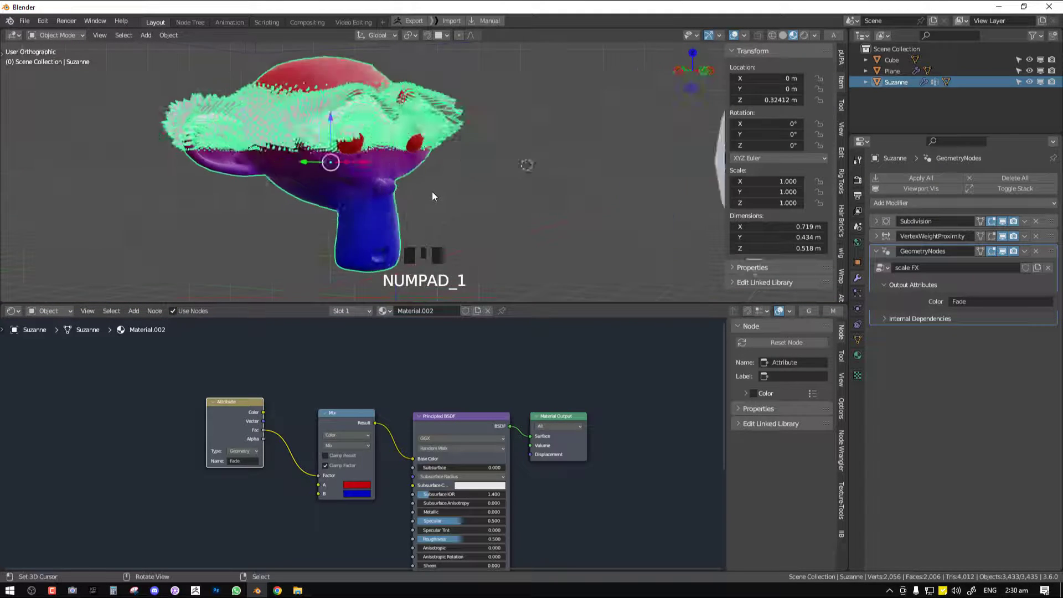
Deselect the monkey head and select the leaf-shaped plane to bring up its material nodes
key("alt+a")
right_click(538, 115)
middle_click_drag(552, 140, 612, 192, "shift")
right_click(612, 191)
scroll(451, 446, "up", 1)
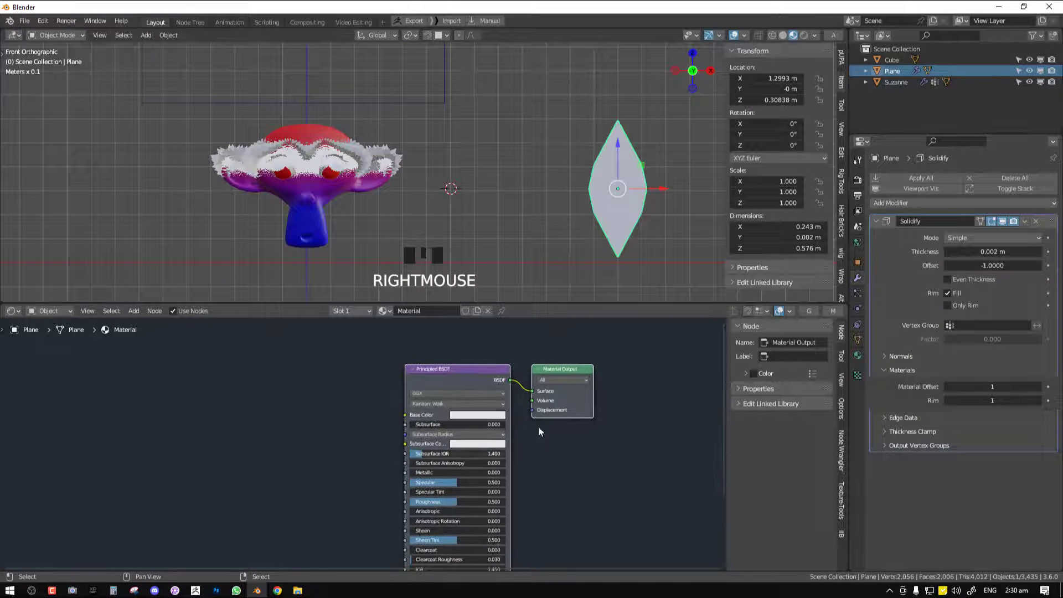
Copy the viewport display colours to the plane materials' Base Color: blue for Material and red for Material.001, and deselect the plane
left_click(858, 355)
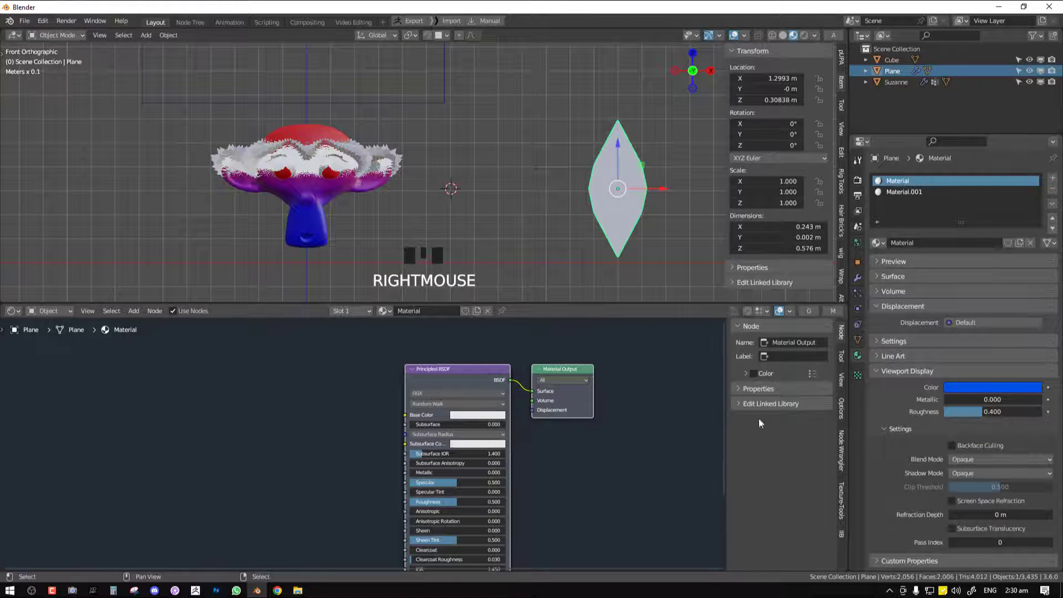
left_click_drag(969, 386, 476, 417)
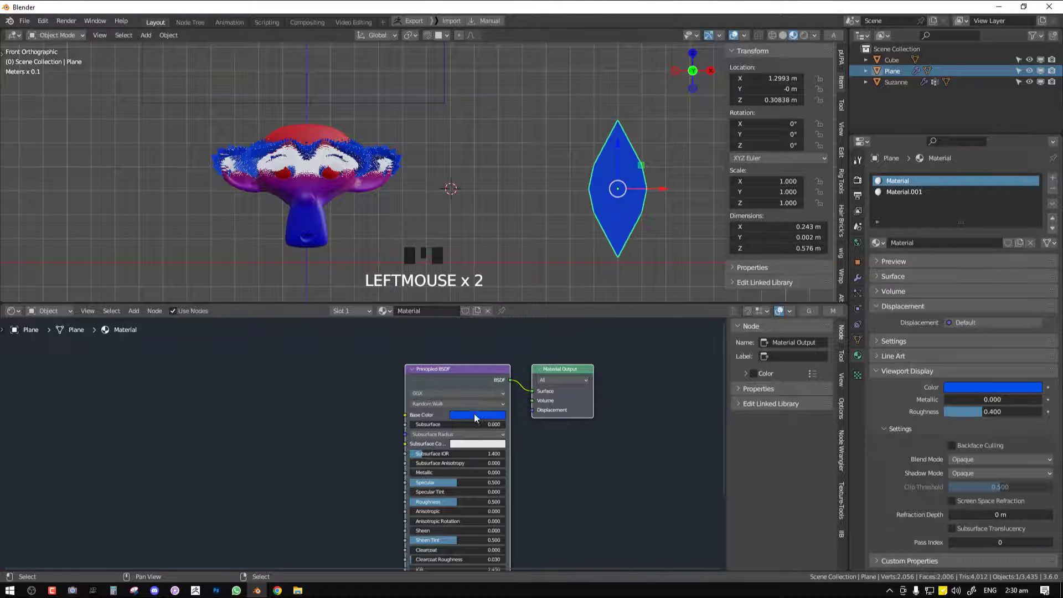
left_click(942, 192)
left_click_drag(958, 379, 487, 415)
key("alt+a")
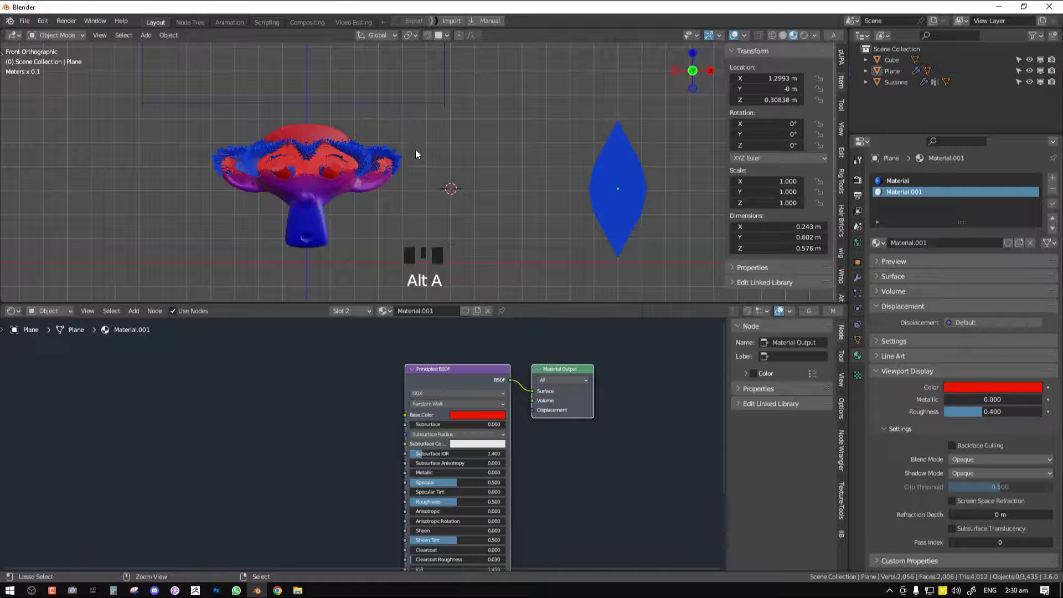
Maximize the 3D viewport, select the cube and scale it down to about 0.93
key("ctrl+space")
right_click_drag(497, 217, 508, 353)
key("s")
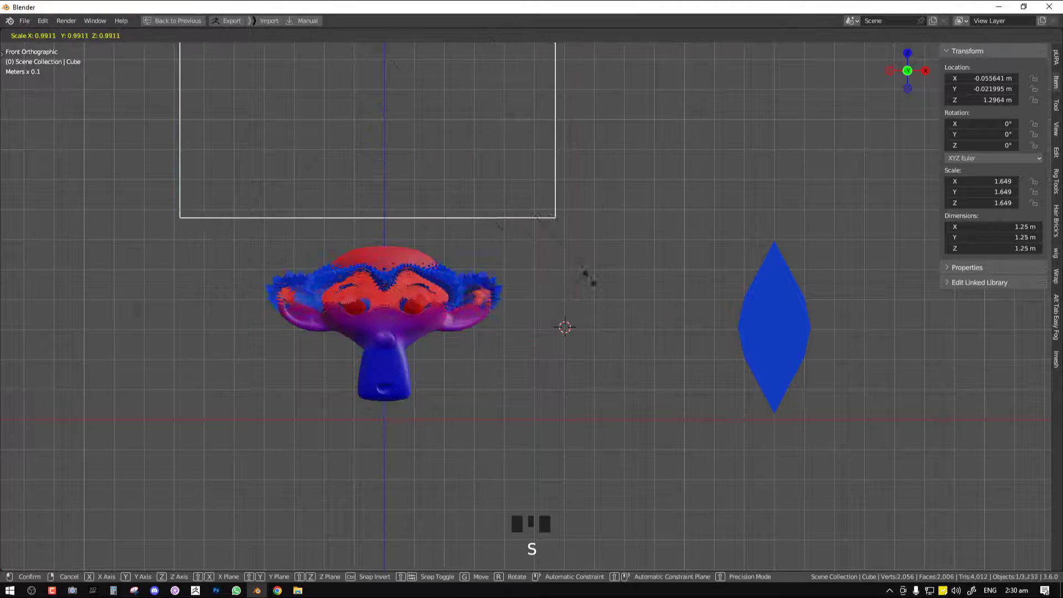
left_click(458, 197)
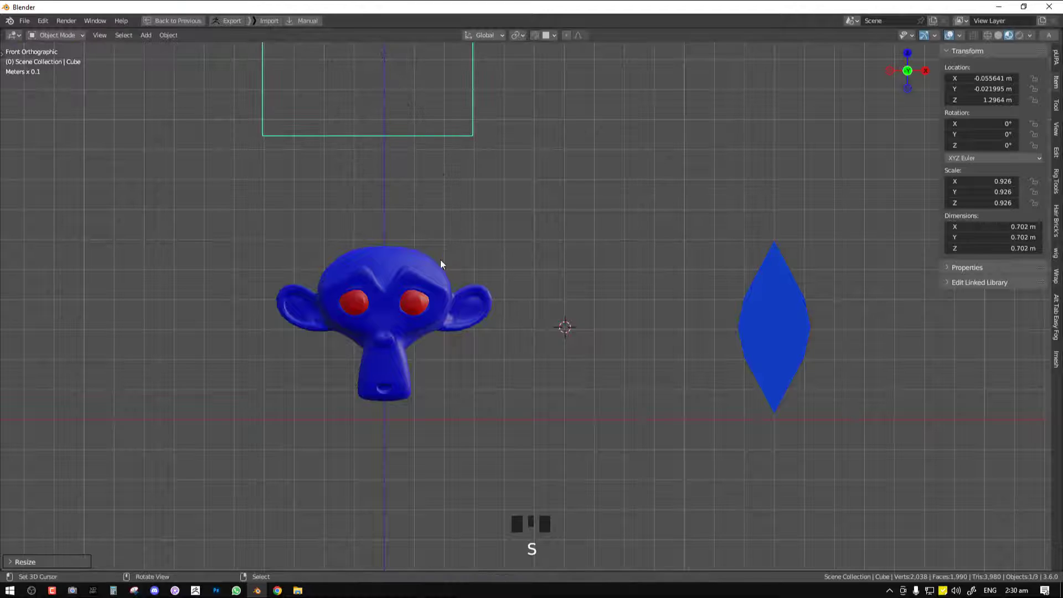
Select the monkey head, enter Edit Mode on it in front view with the eyes selected, and restore the split layout
middle_click_drag(440, 261, 390, 298)
right_click(390, 298)
key("KP_1")
key("Tab")
scroll(385, 292, "up", 4)
scroll(385, 291, "down", 2)
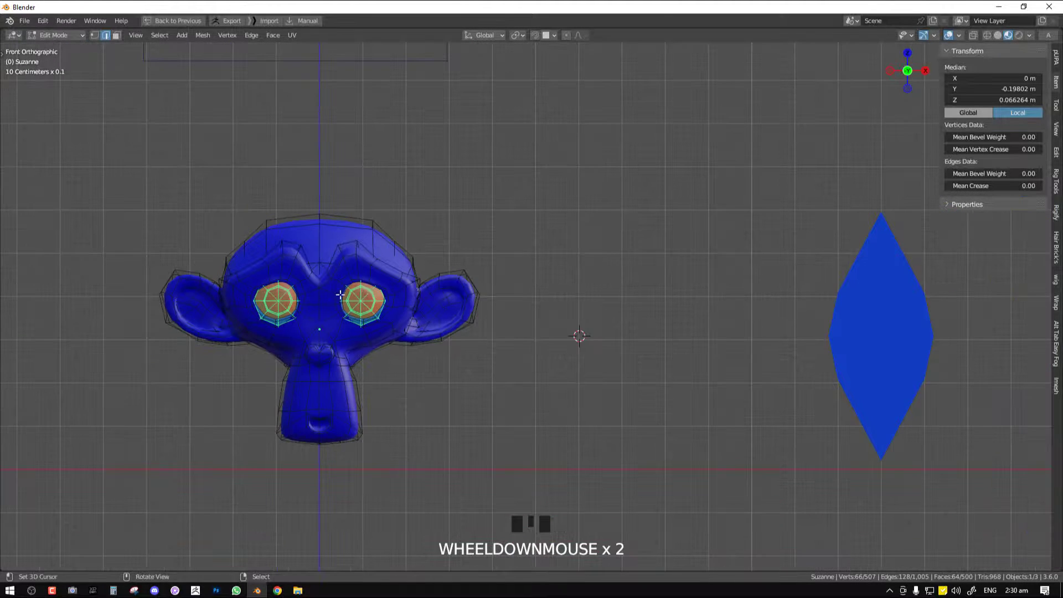
key("ctrl+space")
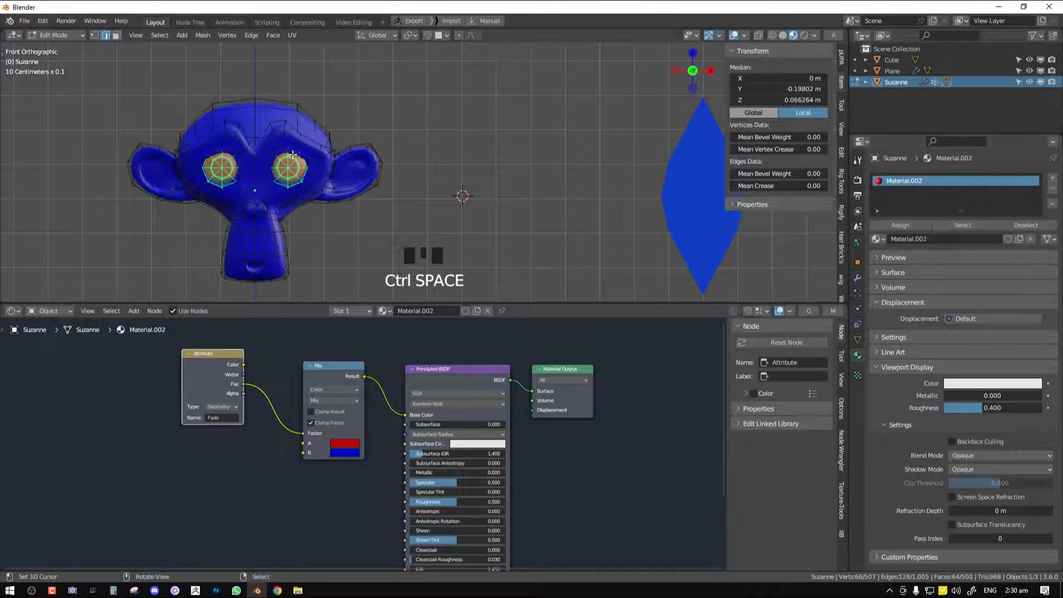
Assign the selected eye vertices to the mask vertex group with weight 1.000 and return to Object Mode
scroll(256, 166, "up", 2)
middle_click_drag(255, 166, 448, 140, "shift")
scroll(443, 139, "up", 2)
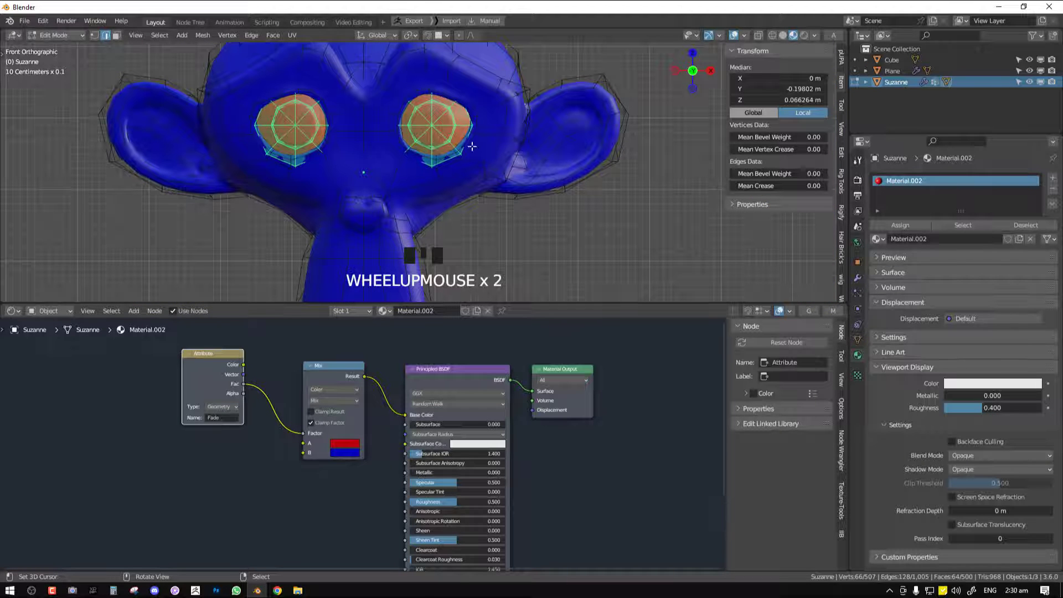
scroll(472, 146, "down", 2)
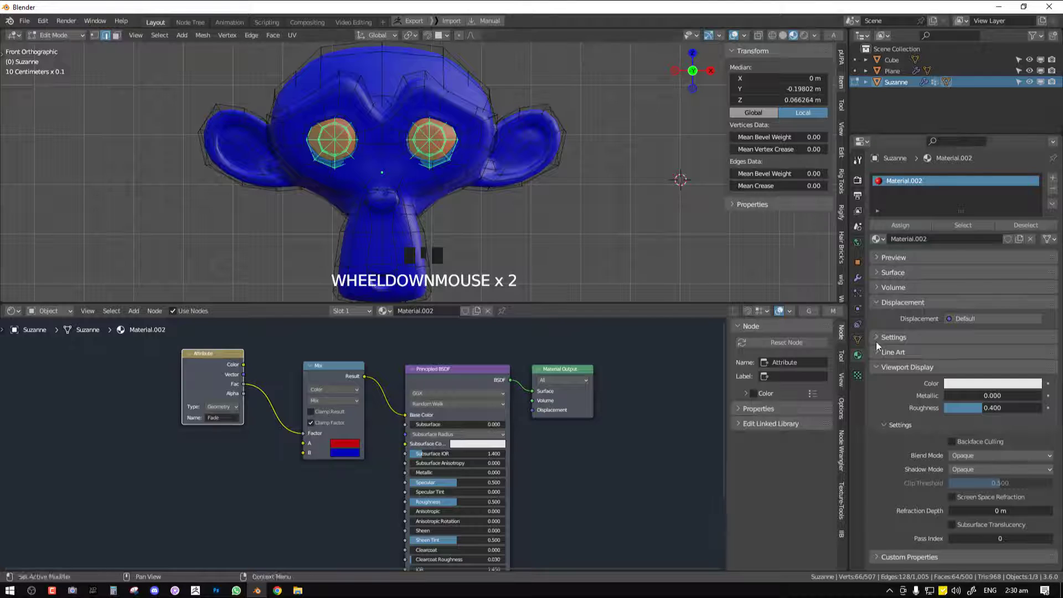
left_click(858, 339)
left_click(906, 282)
left_click(906, 281)
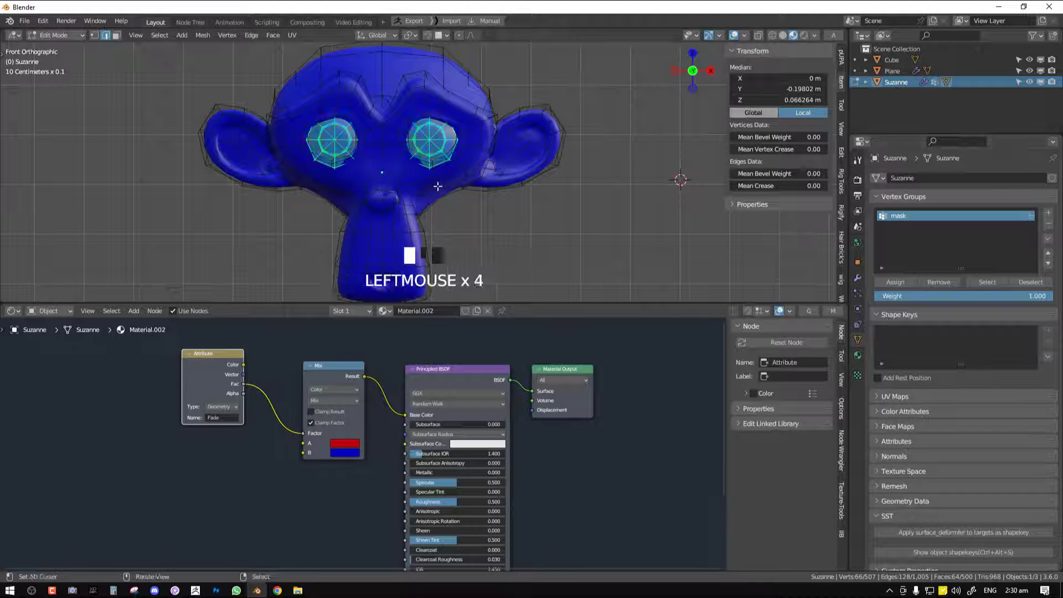
key("Tab")
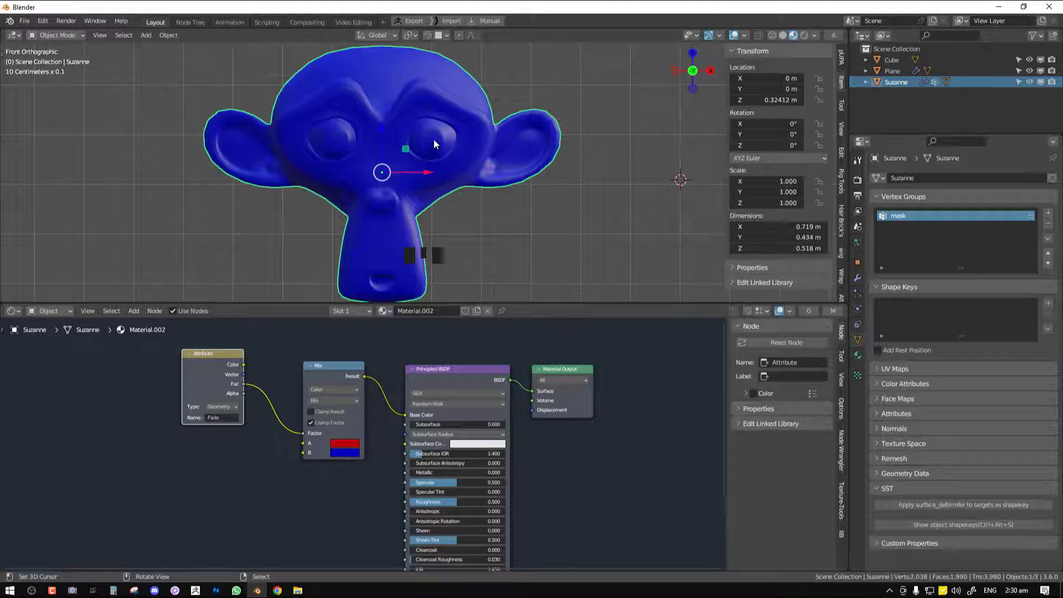
Examine the eyes and surface colour of the monkey head from the front and from an angle
middle_click_drag(433, 139, 449, 172, "shift")
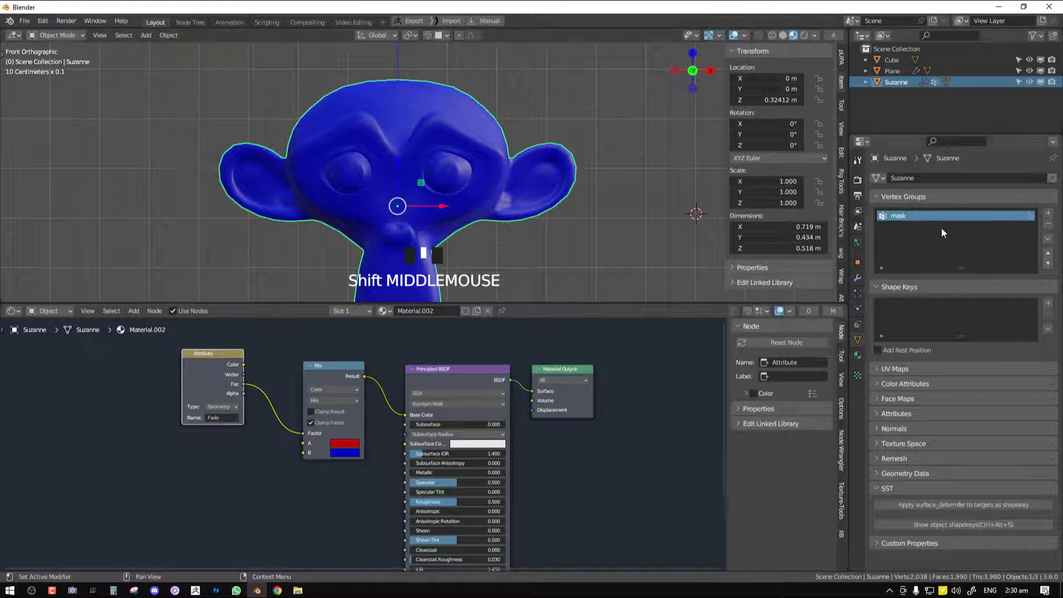
middle_click_drag(399, 213, 477, 207)
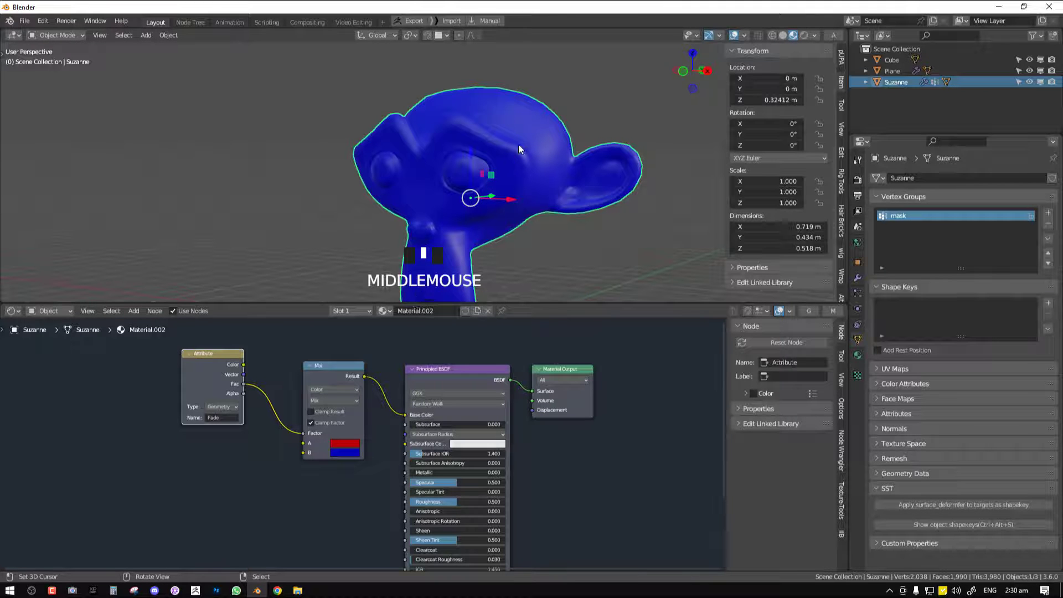
key("KP_1")
middle_click_drag(493, 152, 549, 191, "shift")
scroll(544, 181, "down", 2)
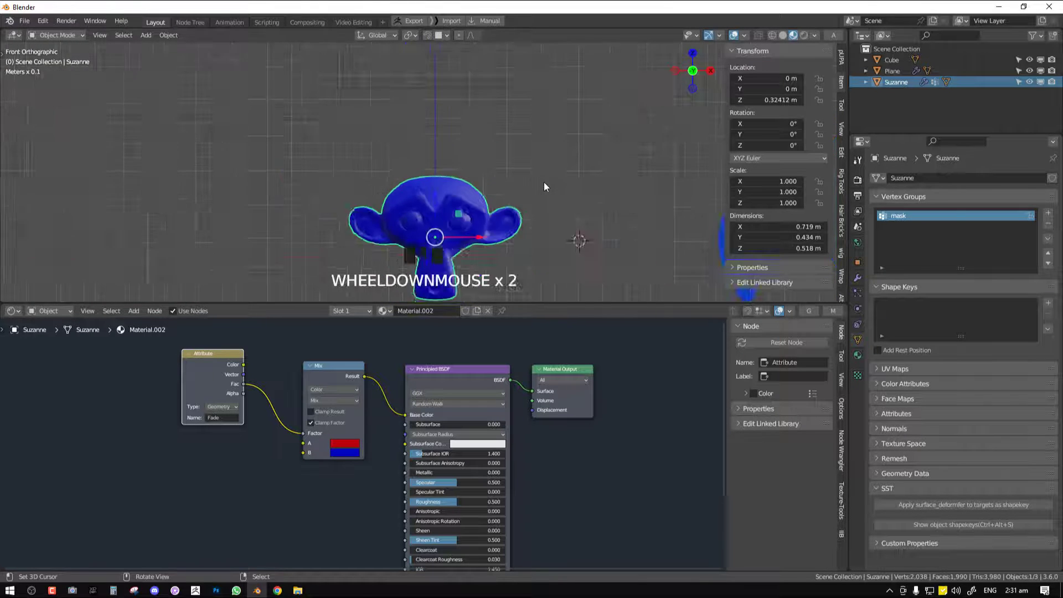
scroll(543, 173, "up", 4)
middle_click_drag(489, 203, 490, 183, "shift")
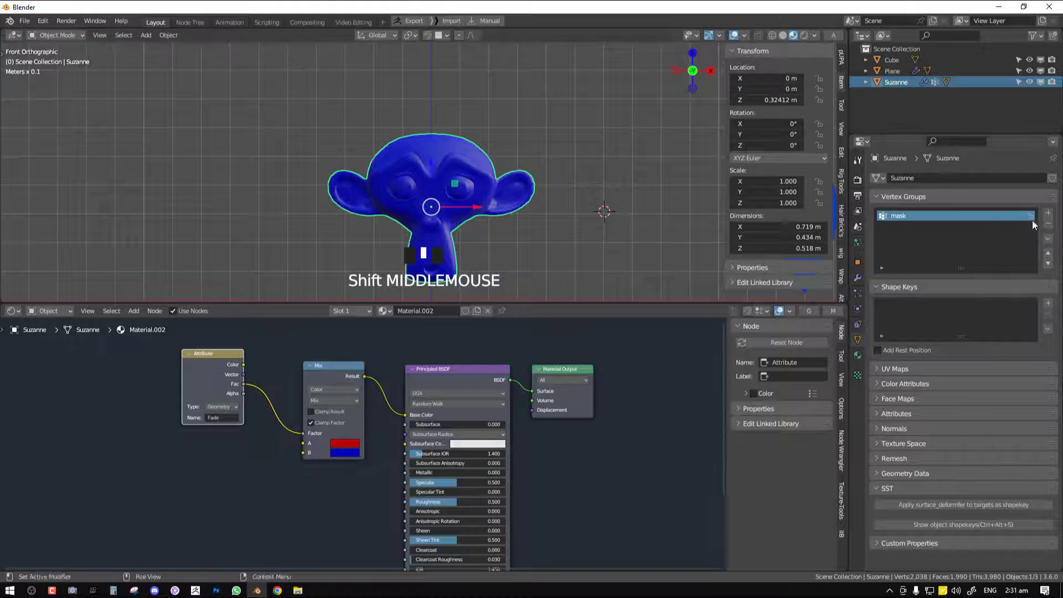
Select the cube and enlarge it in two passes to test the scales spreading down the monkey head
scroll(489, 130, "down", 1)
left_click(482, 55)
key("s")
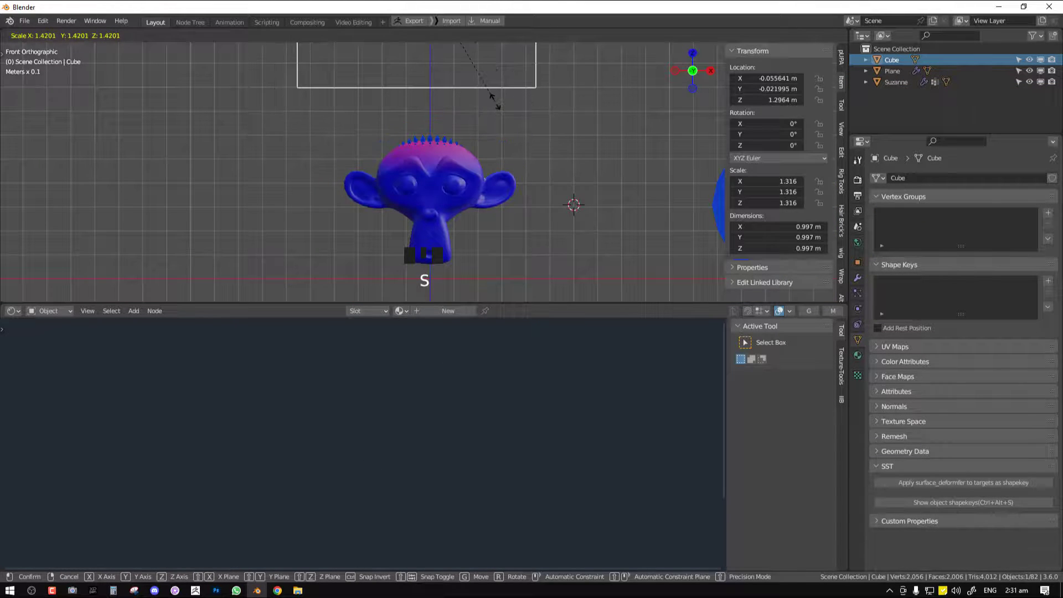
left_click(494, 101)
middle_click_drag(506, 161, 493, 152)
scroll(494, 152, "up", 1)
key("s")
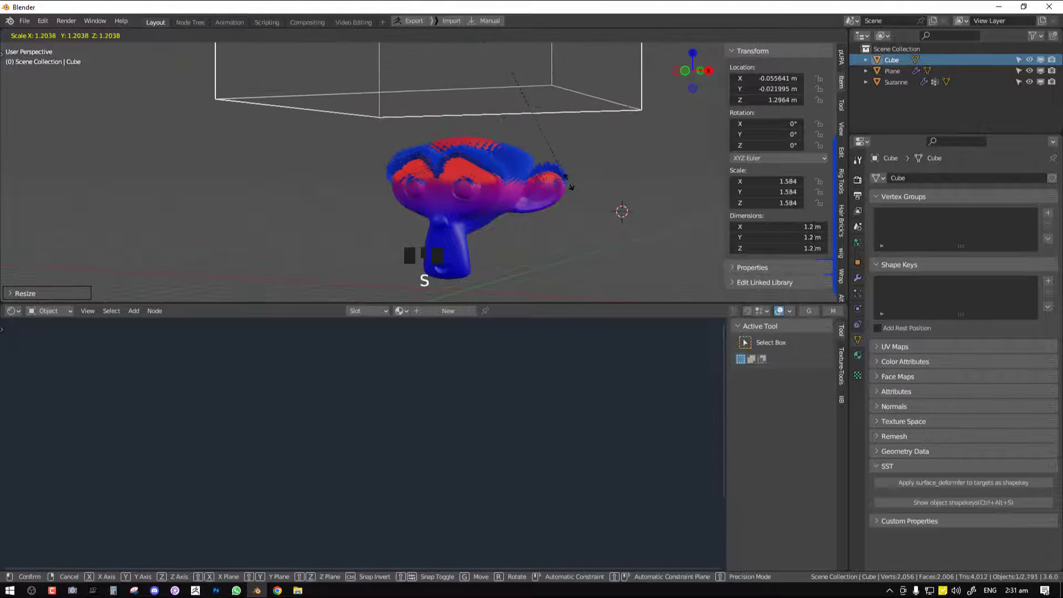
left_click(572, 184)
Scale the cube again, to about 1.45, checking the effect on the head from an angle
scroll(529, 191, "up", 1)
mouse_move(529, 191)
middle_mouse_down()
mouse_move(515, 206)
mouse_move(531, 190)
middle_mouse_up()
key("s")
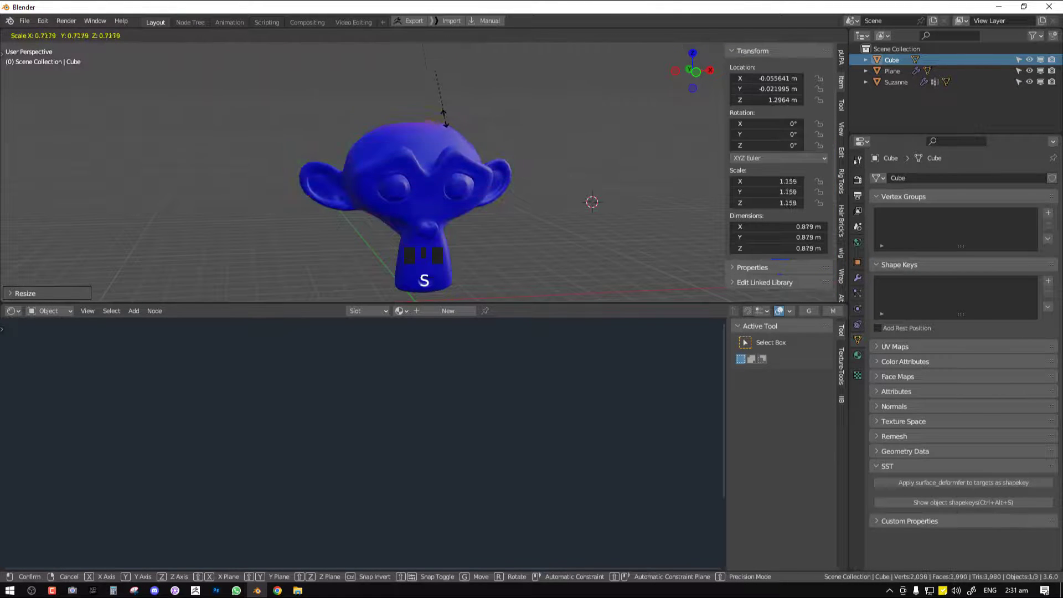
left_click(460, 141)
Check the monkey head's modifiers, select the leaf-shaped plane and move Material.001 above Material in its material slots
left_click(426, 125)
key("KP_1")
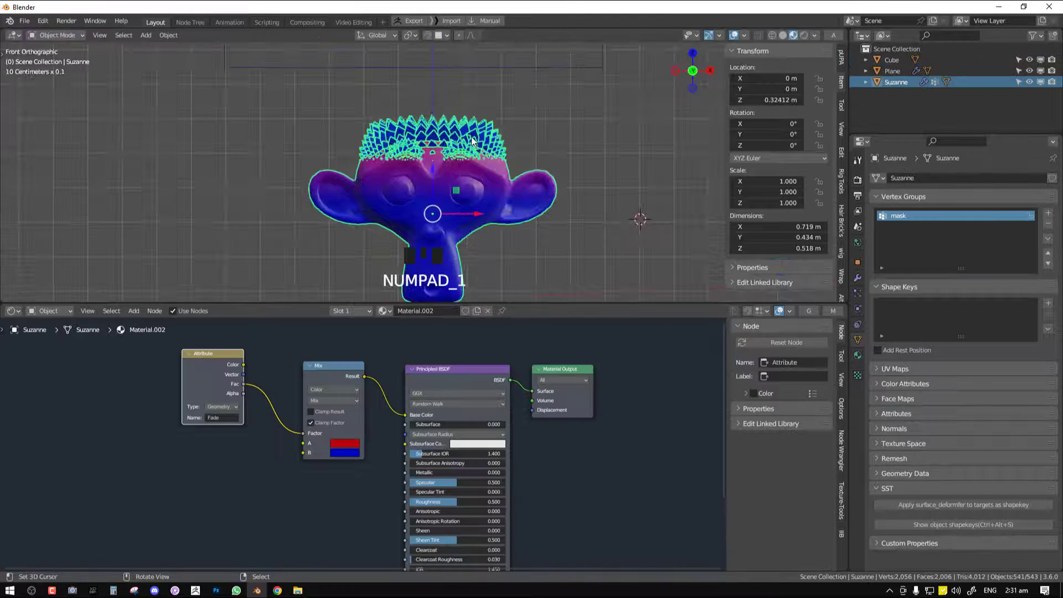
left_click(858, 280)
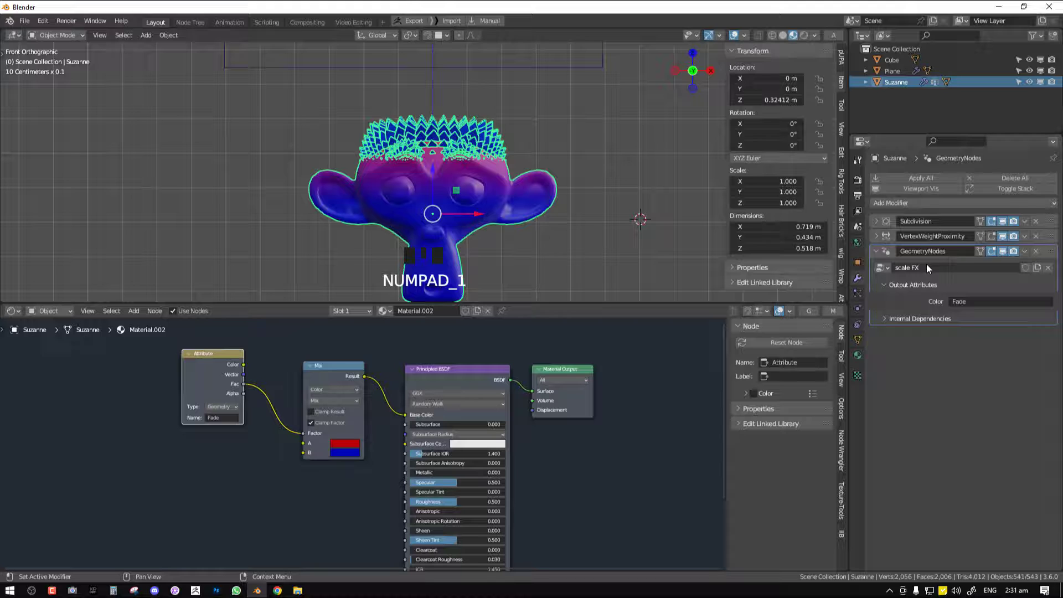
left_click(858, 354)
scroll(471, 250, "down", 3)
right_click(688, 198)
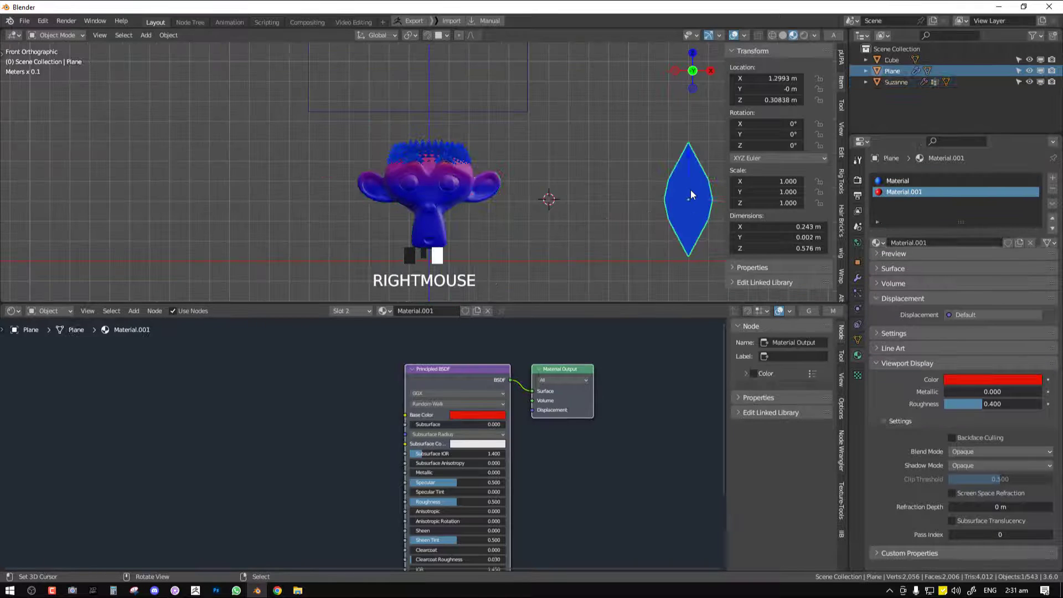
left_click(1052, 219)
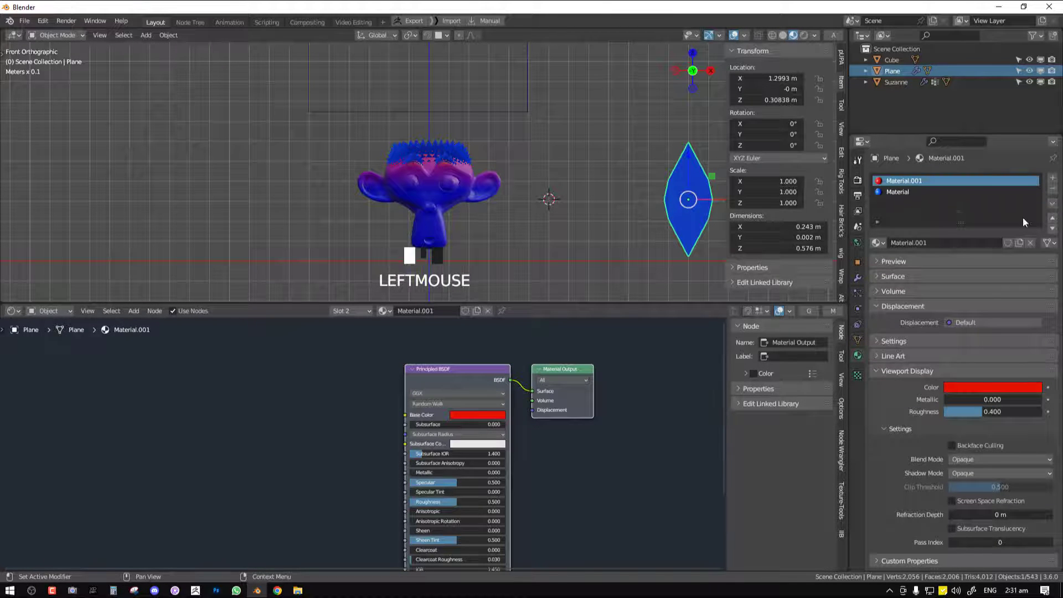
Assign Material.001 to all of the plane's faces in Edit Mode, return to Object Mode and deselect the plane
left_click(858, 278)
key("Tab")
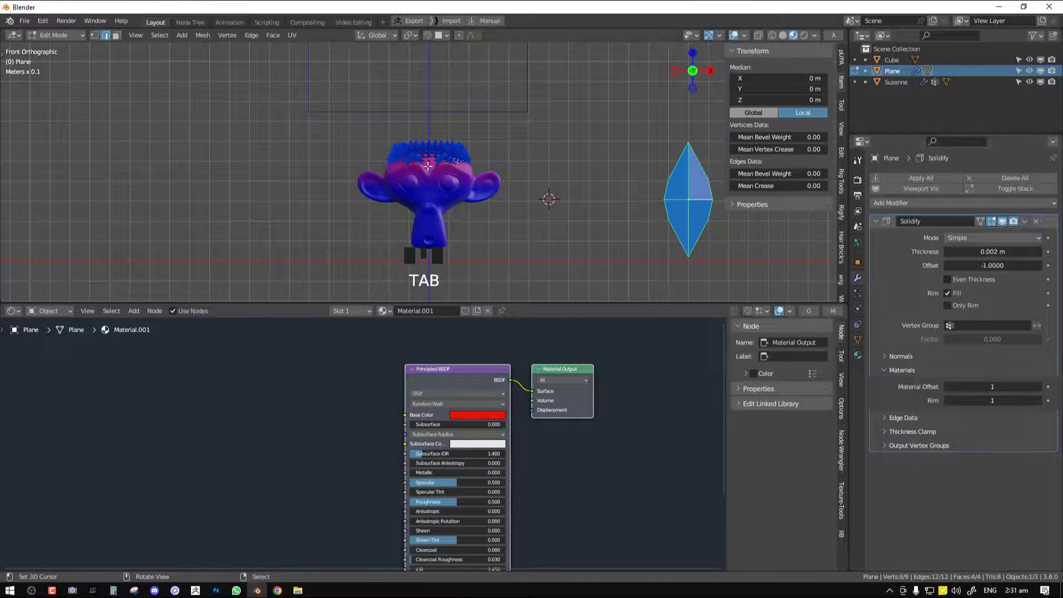
left_click(859, 354)
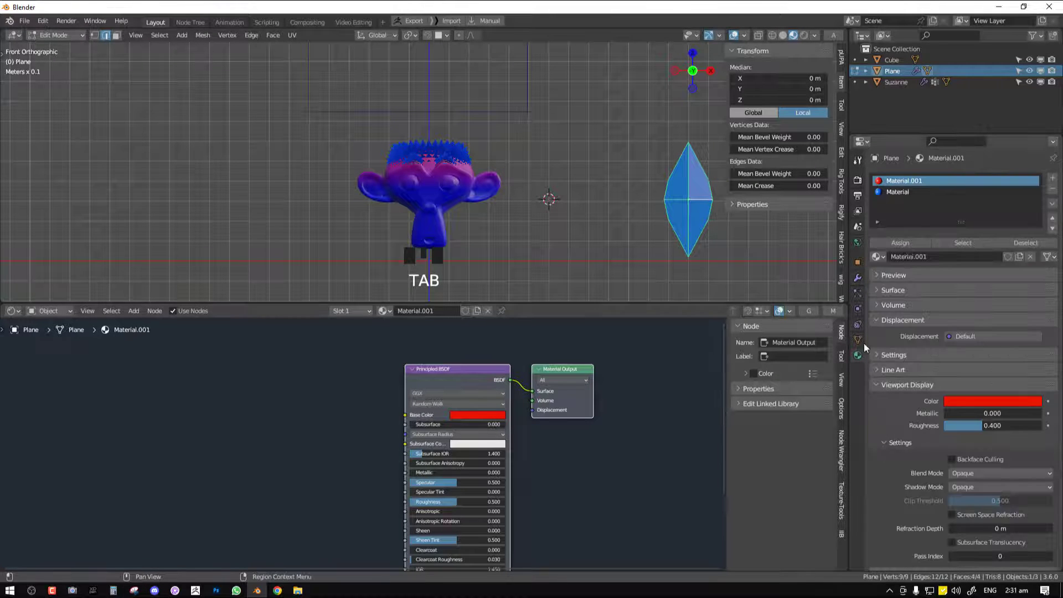
left_click(913, 242)
key("Tab")
middle_click_drag(594, 212, 493, 191)
key("KP_1")
key("alt+a")
key("KP_1")
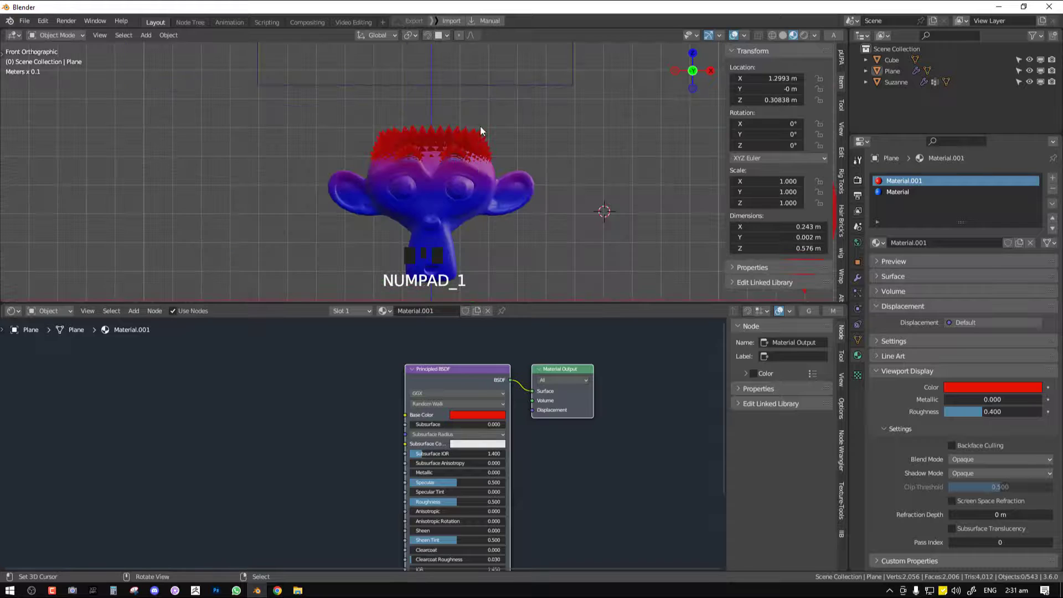
Try lowering the cube over the monkey head in a maximized viewport and undo the move
right_click_drag(503, 88, 509, 206)
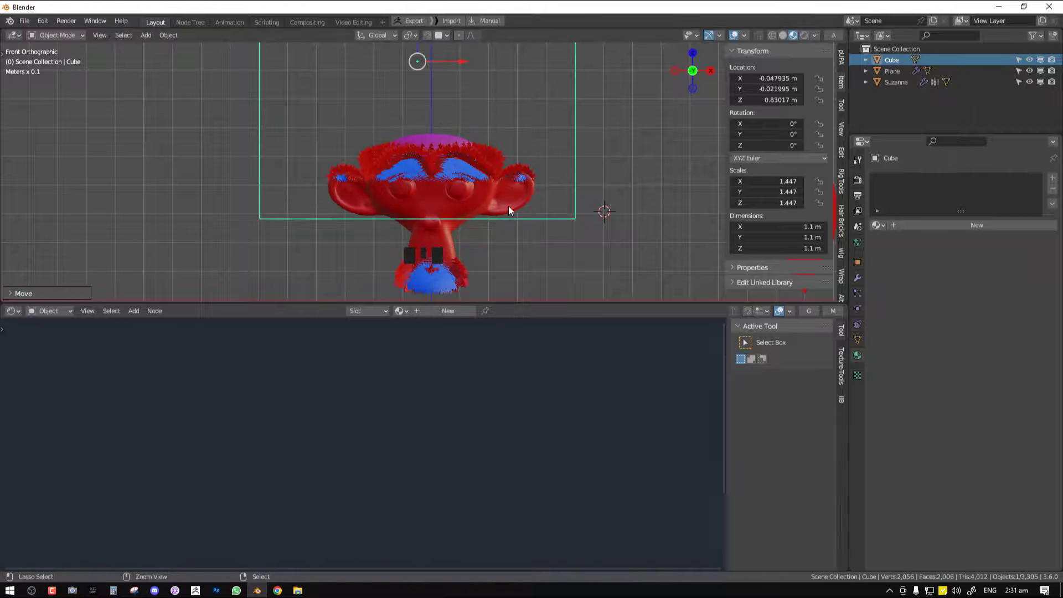
key("ctrl+space")
key("ctrl+z")
Scale the cube up to about 2.53 to test the effect down to the monkey's chin
key("s")
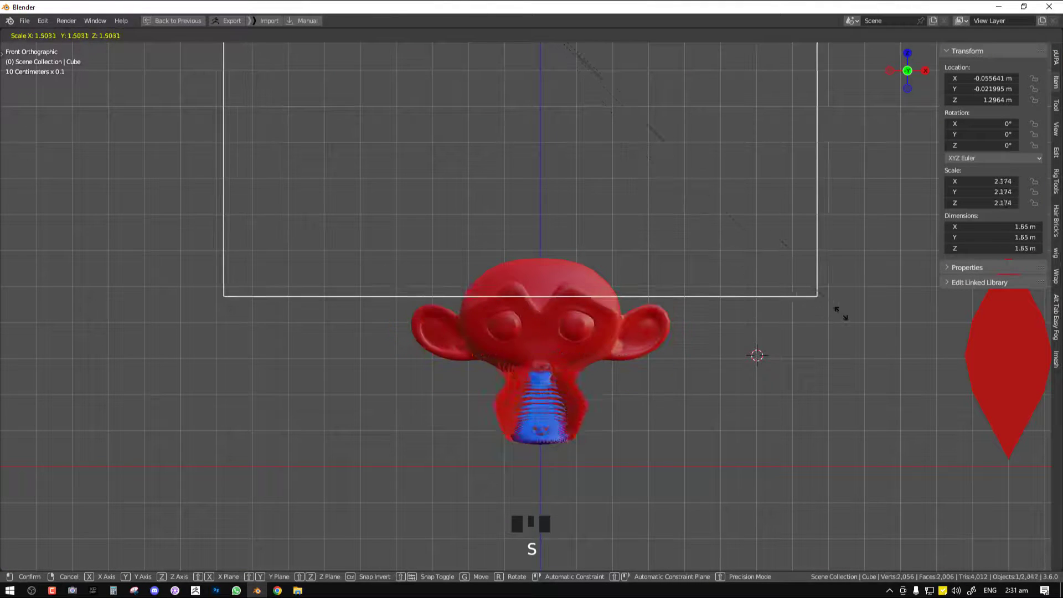
left_click(919, 336)
scroll(738, 306, "down", 3)
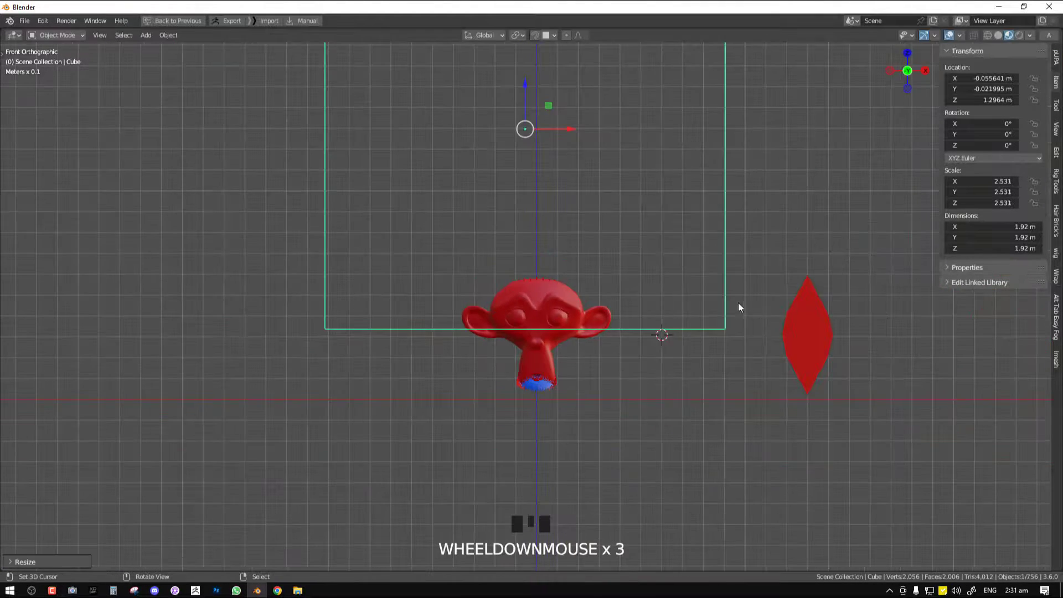
Select the monkey head and set the VertexWeightProximity modifier's Lowest distance to 0.08 m
right_click(550, 287)
key("ctrl+space")
left_click(857, 279)
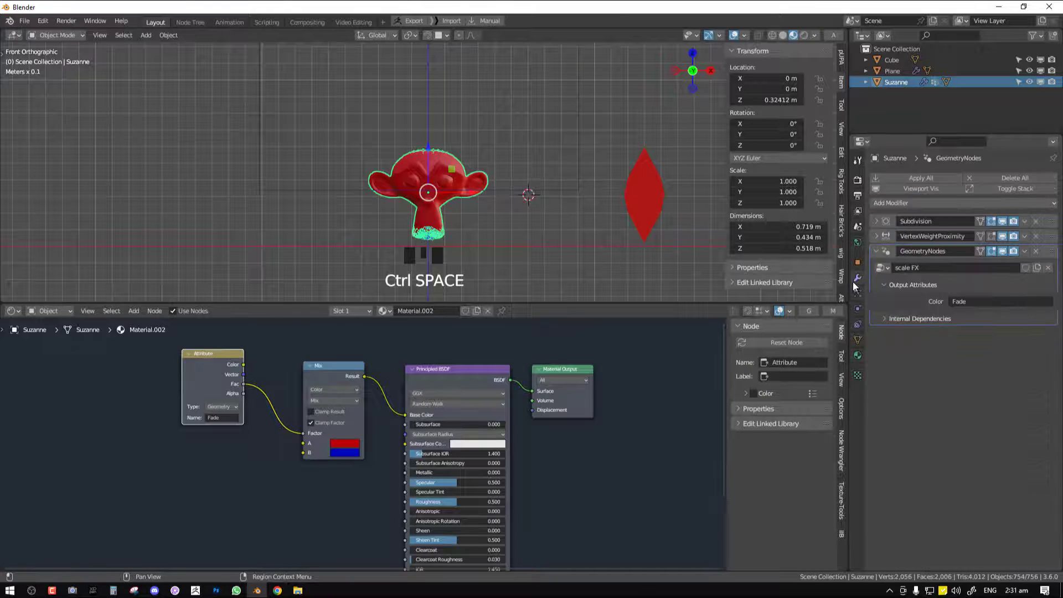
left_click(876, 251)
left_click(876, 236)
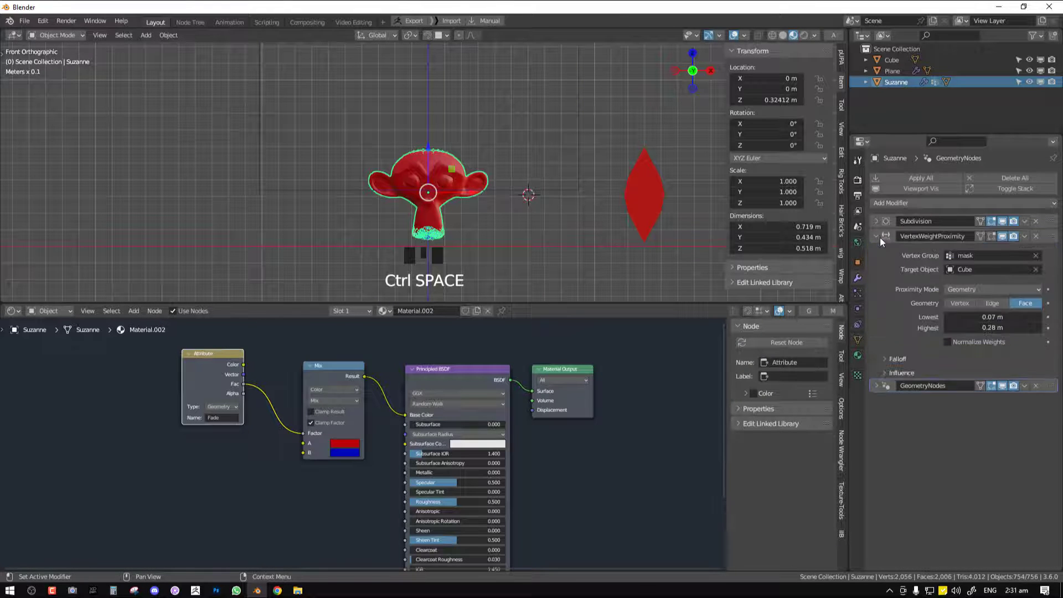
scroll(568, 193, "up", 5)
left_click_drag(1002, 314, 986, 314, "shift")
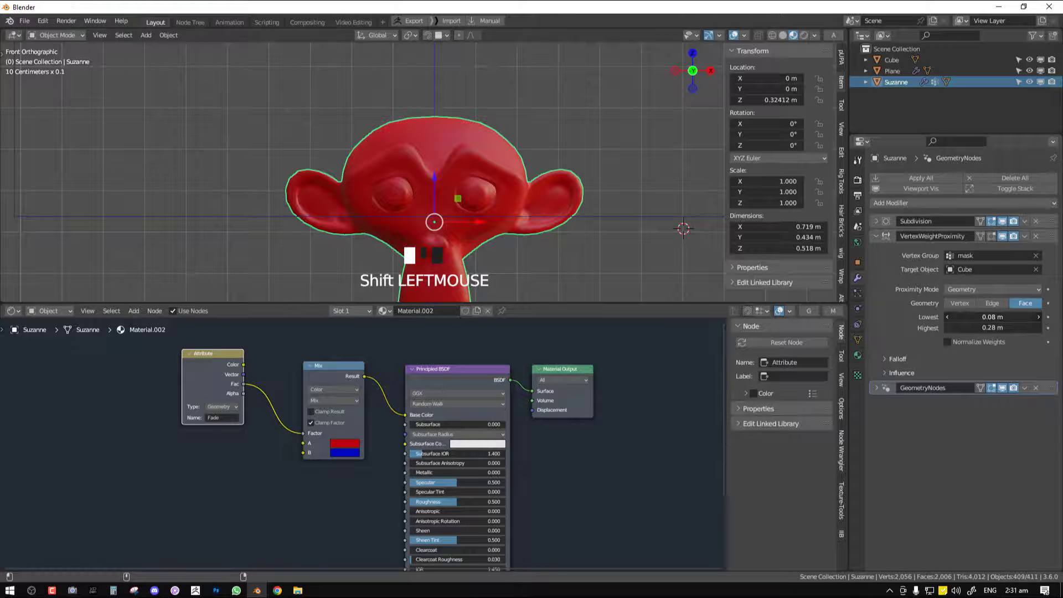
Select the cube in the maximized viewport and scale it down until its lower edge sits just above the monkey head
scroll(557, 243, "down", 2)
key("ctrl+space")
right_click(686, 347)
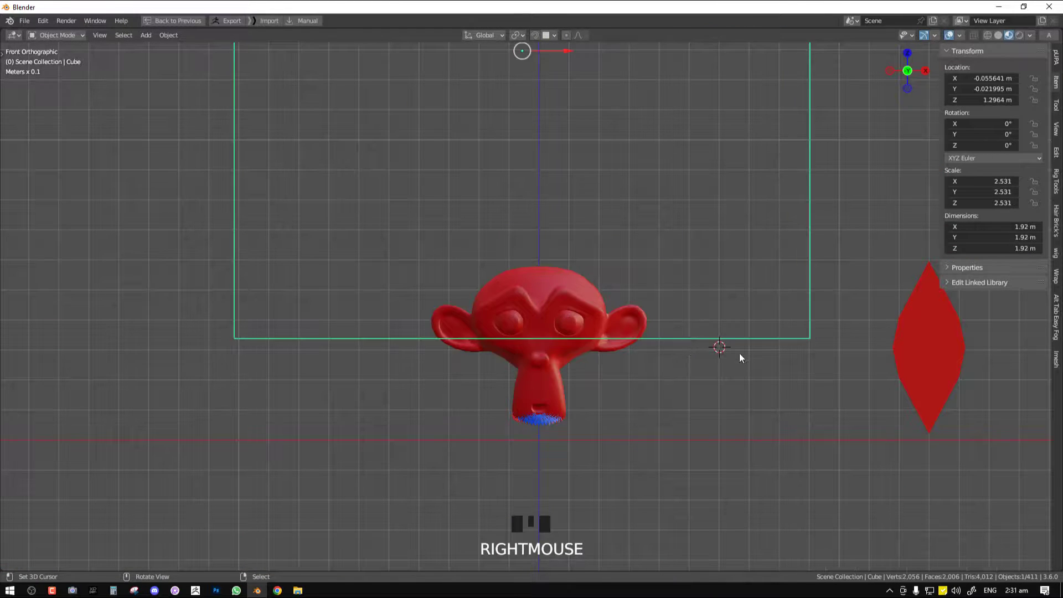
key("s")
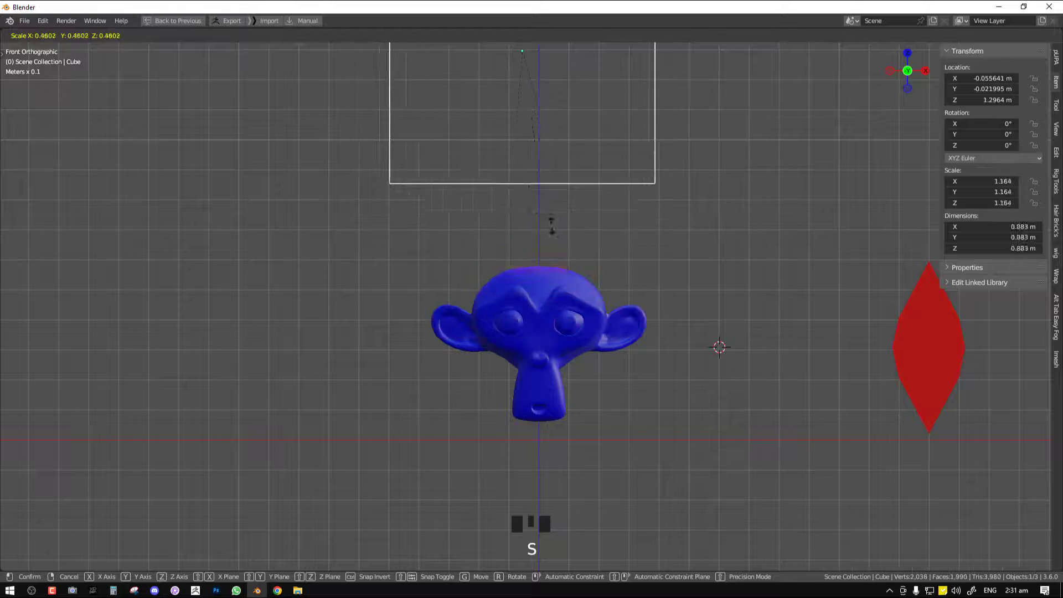
left_click(555, 374)
Add a Color Ramp between the Attribute node's Fac output and the Mix node's factor in the monkey head's material
right_click(554, 374)
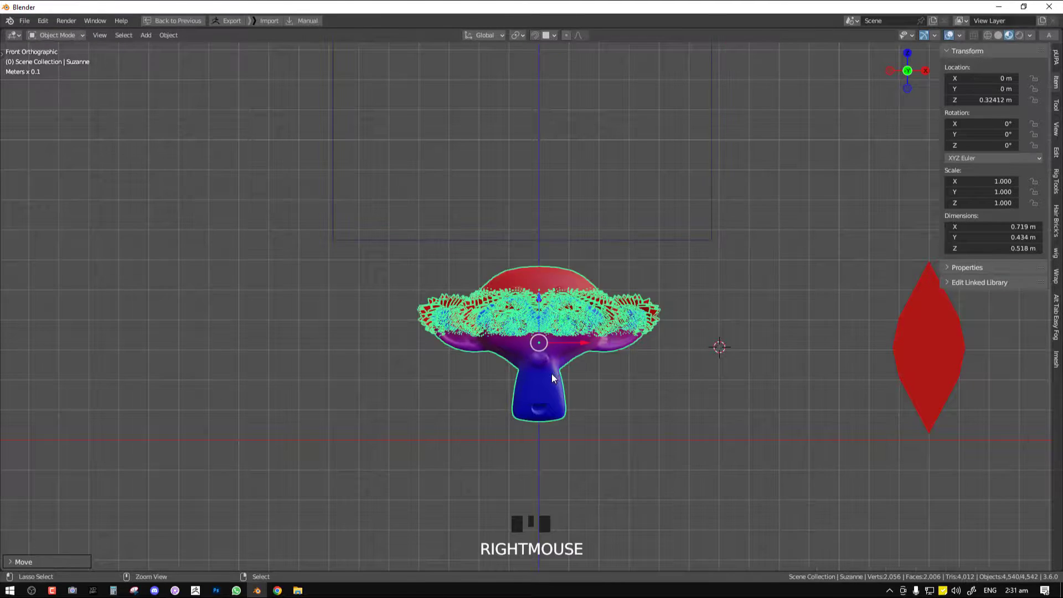
key("ctrl+space")
right_click(341, 400)
right_click(198, 382)
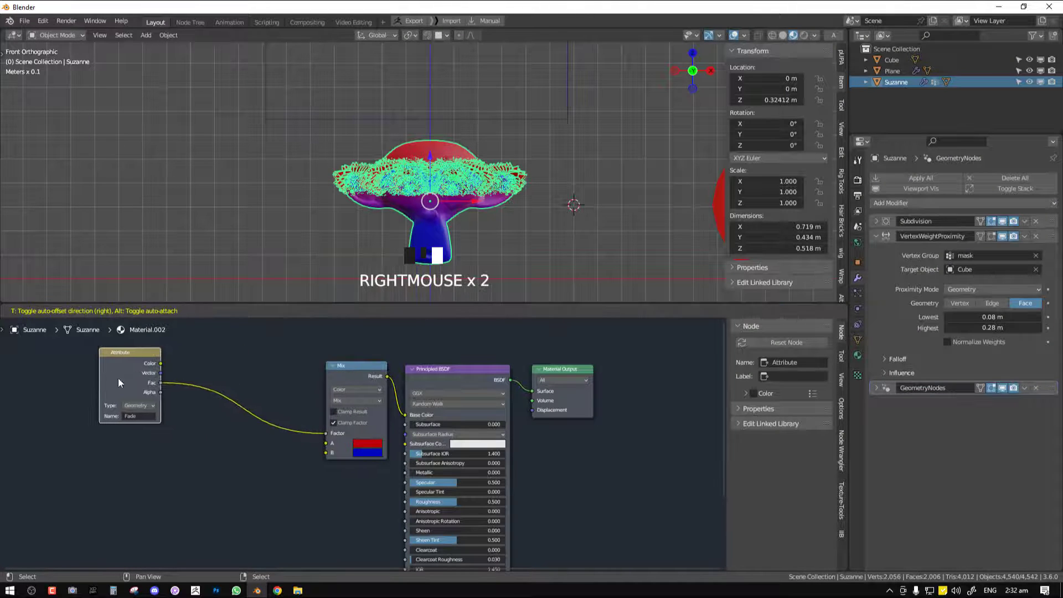
key("shift+a")
mouse_move(145, 442)
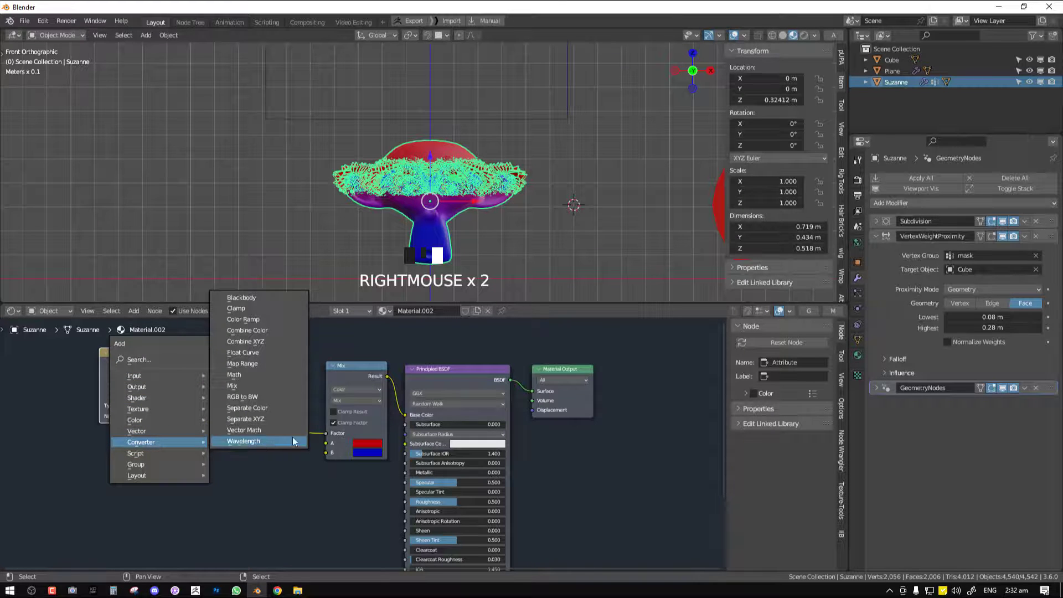
left_click(243, 320)
left_click(215, 370)
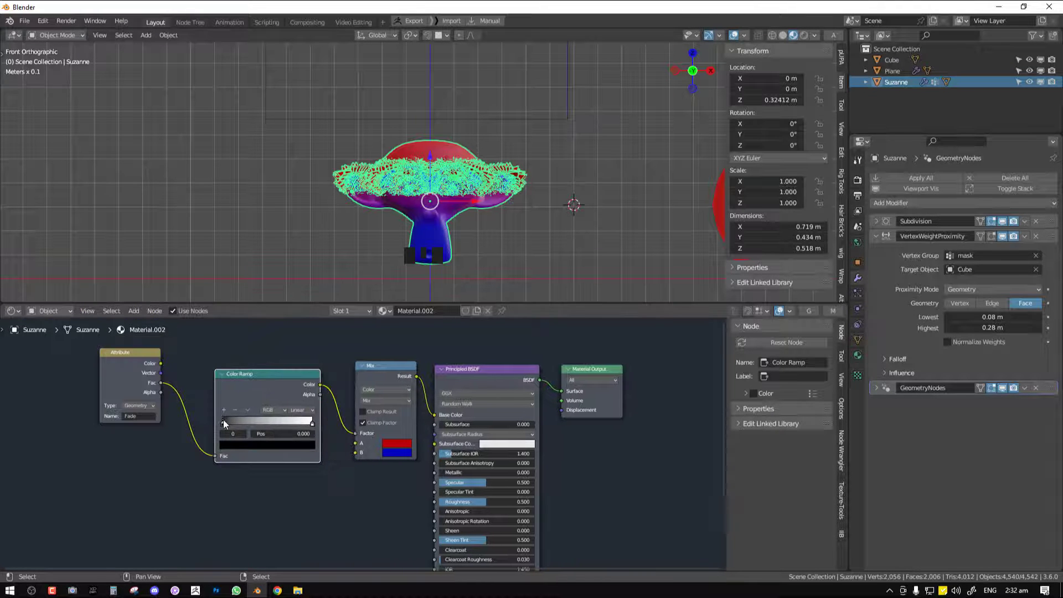
Set the Color Ramp's white stop to 0.645 and black stop to 0.382 to tighten the fade on the head
left_click_drag(223, 420, 268, 416)
scroll(363, 238, "up", 6)
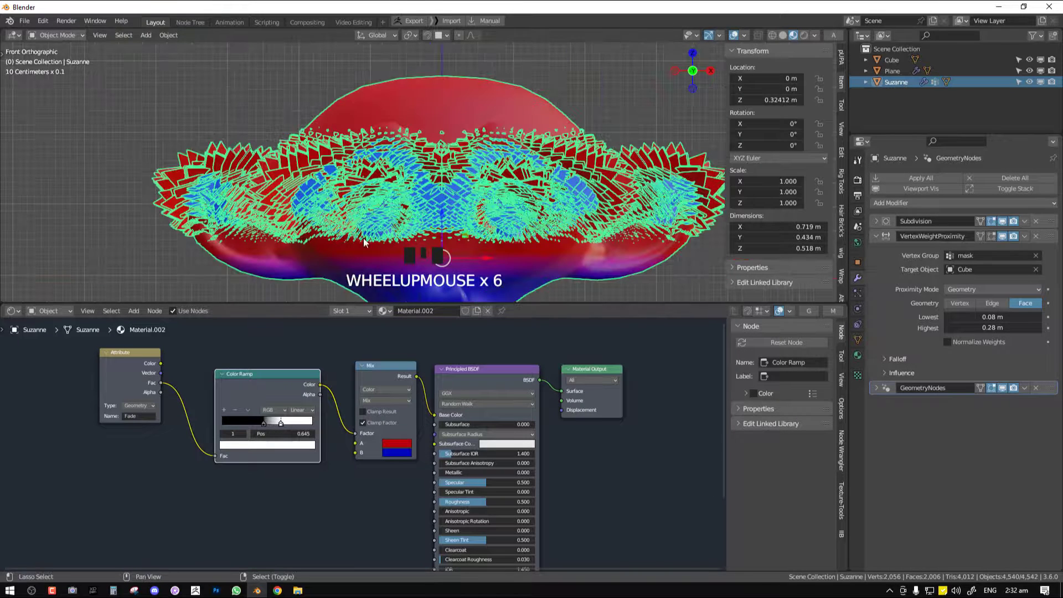
middle_click_drag(397, 216, 429, 131, "shift")
left_click_drag(261, 424, 254, 423)
middle_click_drag(253, 423, 342, 376)
Add a Musgrave Texture below the Attribute node, preview it on the monkey head and set its Scale to 25.7
scroll(340, 374, "down", 3)
right_click_drag(244, 354, 163, 349)
right_click_drag(353, 361, 352, 360)
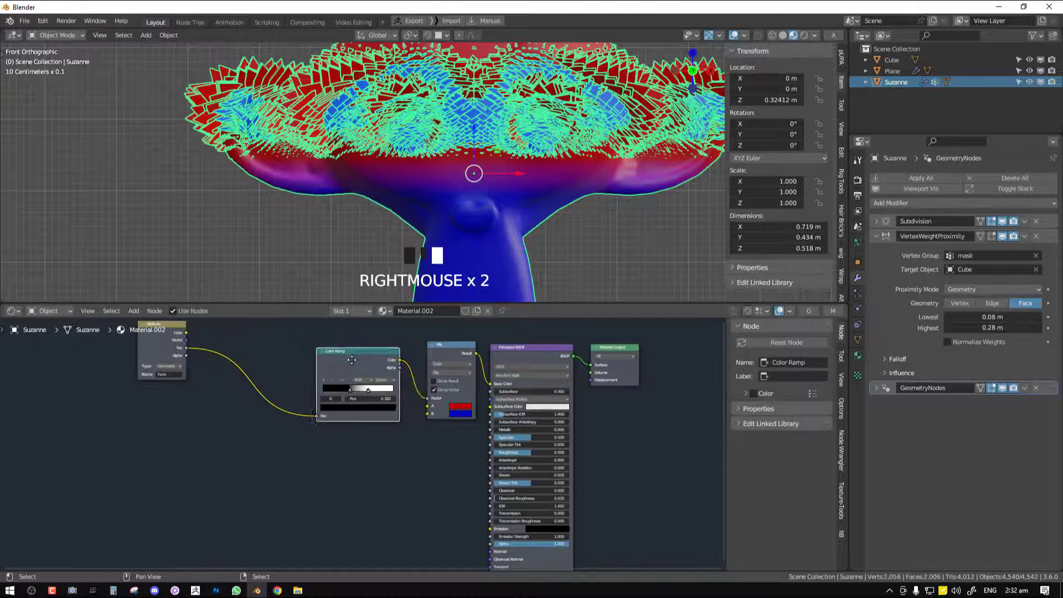
key("shift+a")
mouse_move(251, 324)
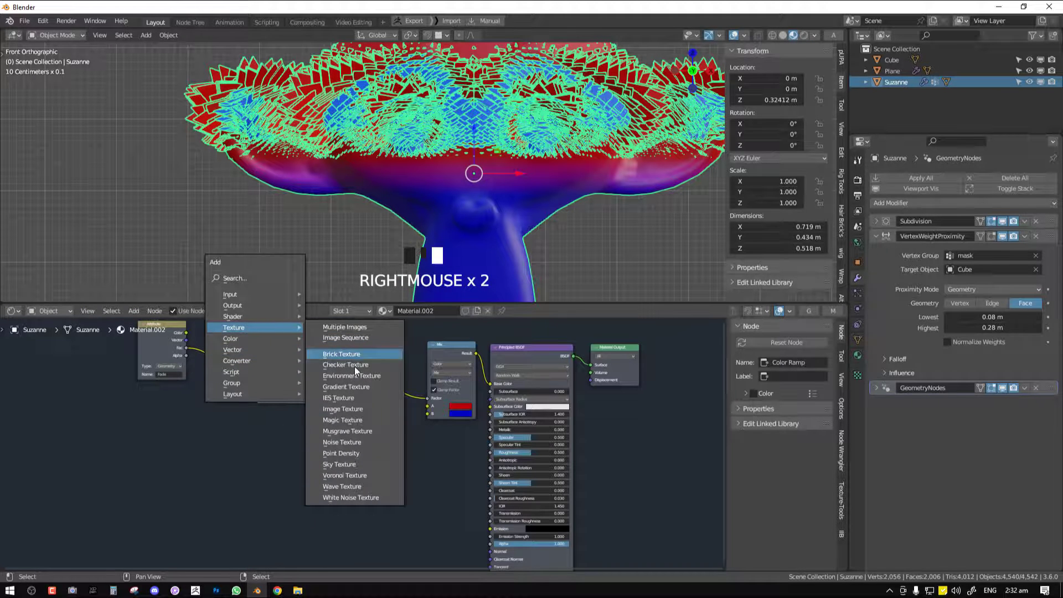
left_click(354, 433)
left_click(192, 438)
left_click(218, 451, "ctrl+shift")
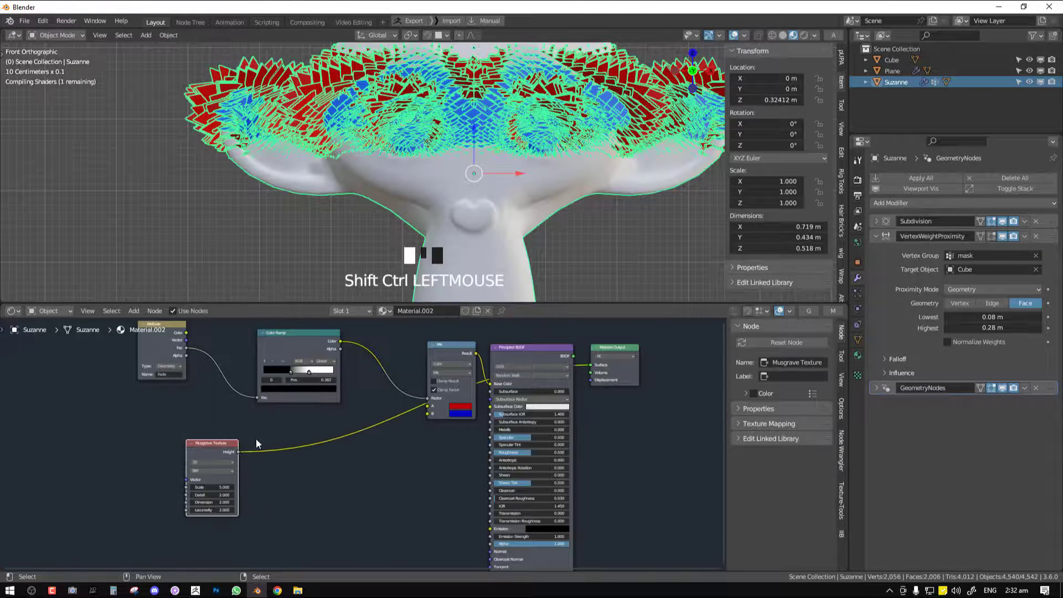
middle_click_drag(257, 440, 276, 410)
scroll(277, 410, "up", 1)
left_click_drag(213, 467, 328, 467)
Duplicate the Color Ramp onto the Musgrave Texture's output, with its black stop near the start and its white stop at 0.791
right_click(224, 416)
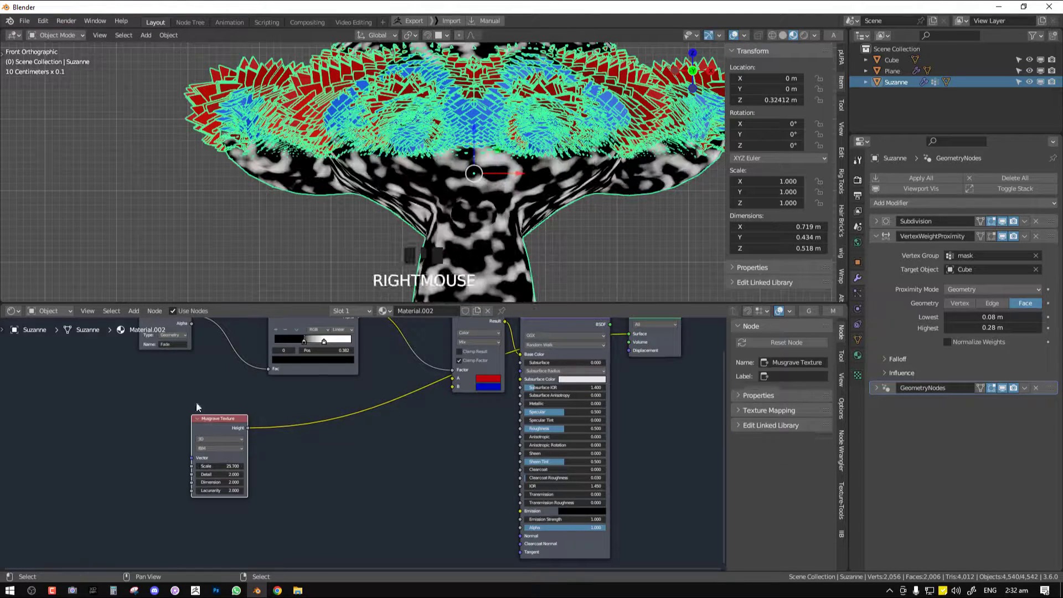
middle_click_drag(287, 374, 281, 416)
right_click(282, 416)
key("shift+d")
left_click(282, 514)
right_click(190, 467)
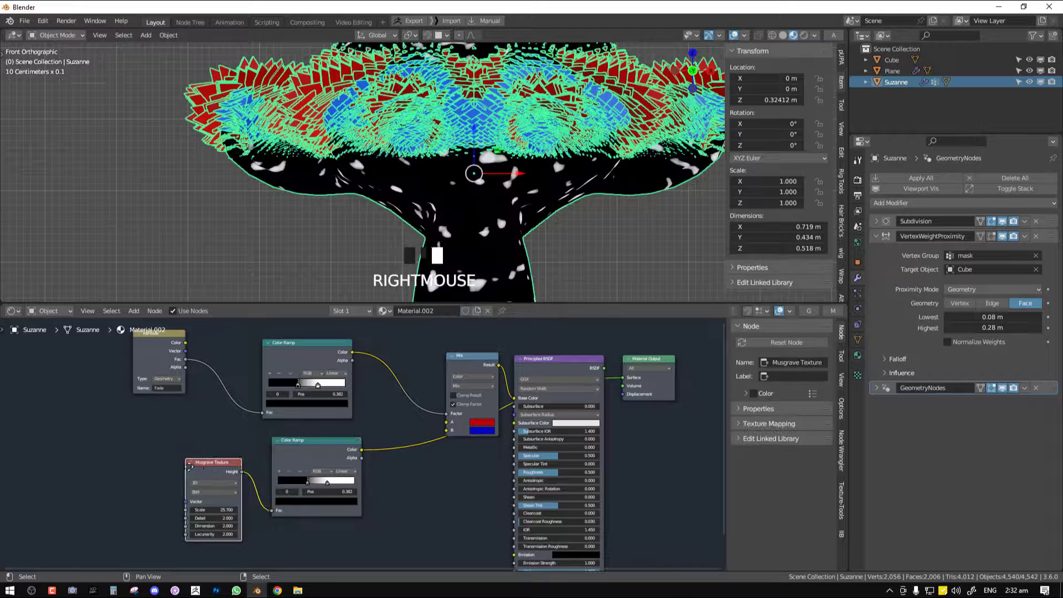
right_click_drag(190, 467, 124, 454)
right_click_drag(303, 457, 224, 446)
left_click_drag(227, 472, 283, 459)
Insert a Mix Color node after the Fade Color Ramp and connect the Musgrave Color Ramp's colour to it
right_click_drag(318, 354, 278, 346)
key("shift+a")
mouse_move(340, 360)
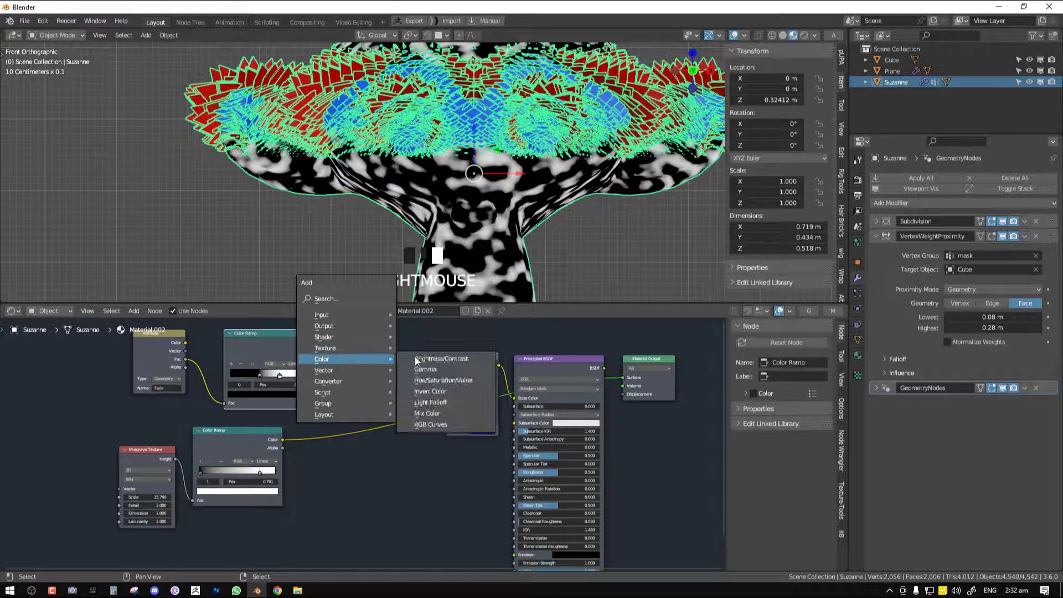
left_click(427, 413)
left_click(302, 418)
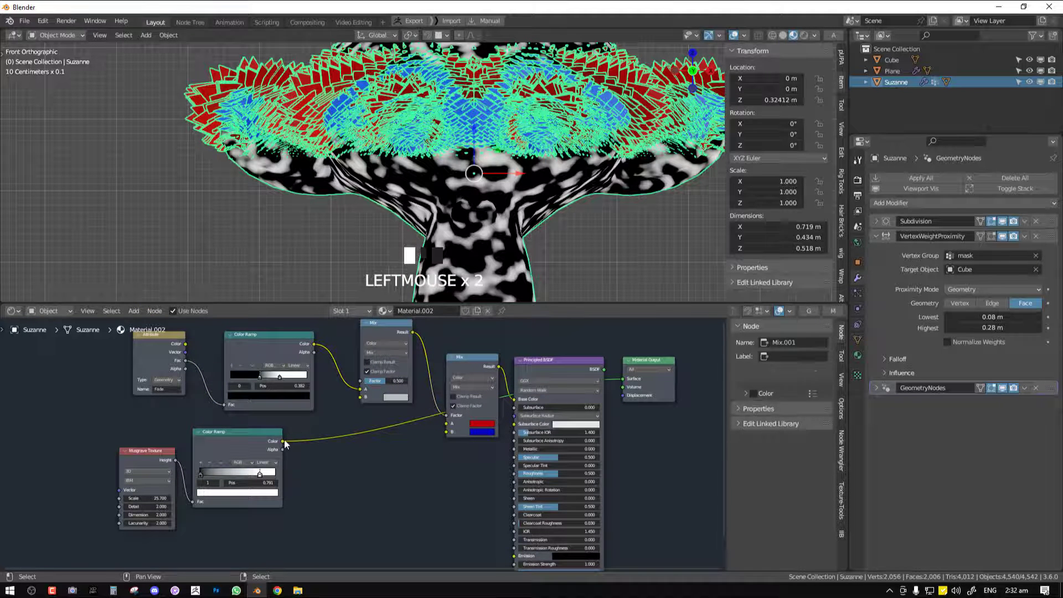
left_click_drag(284, 440, 366, 387)
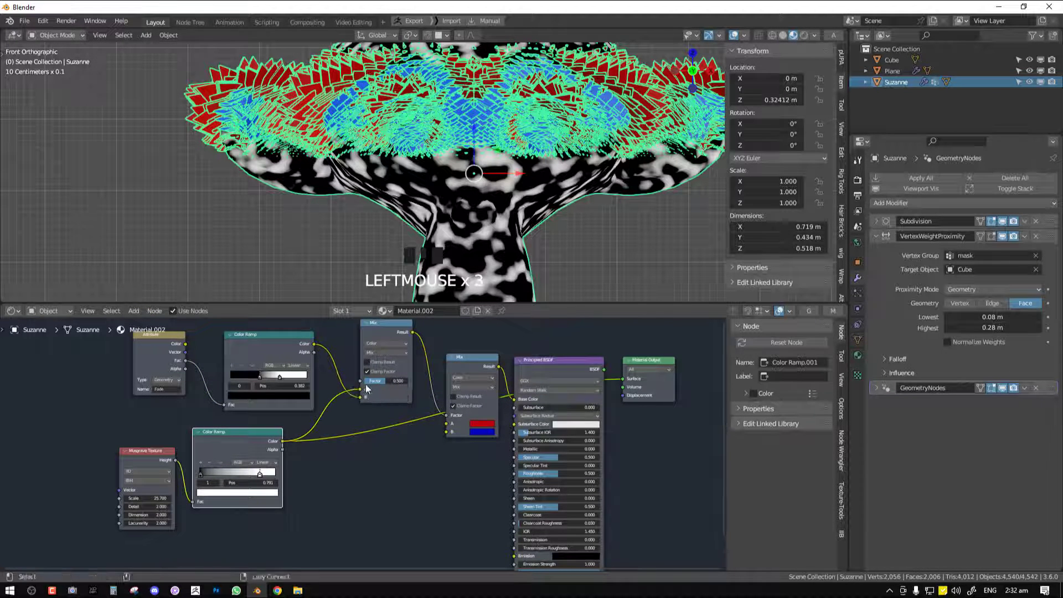
Set the new Mix node to Subtract with Factor 1, feeding the Fade ramp into A and the Musgrave ramp into B
left_click(379, 353)
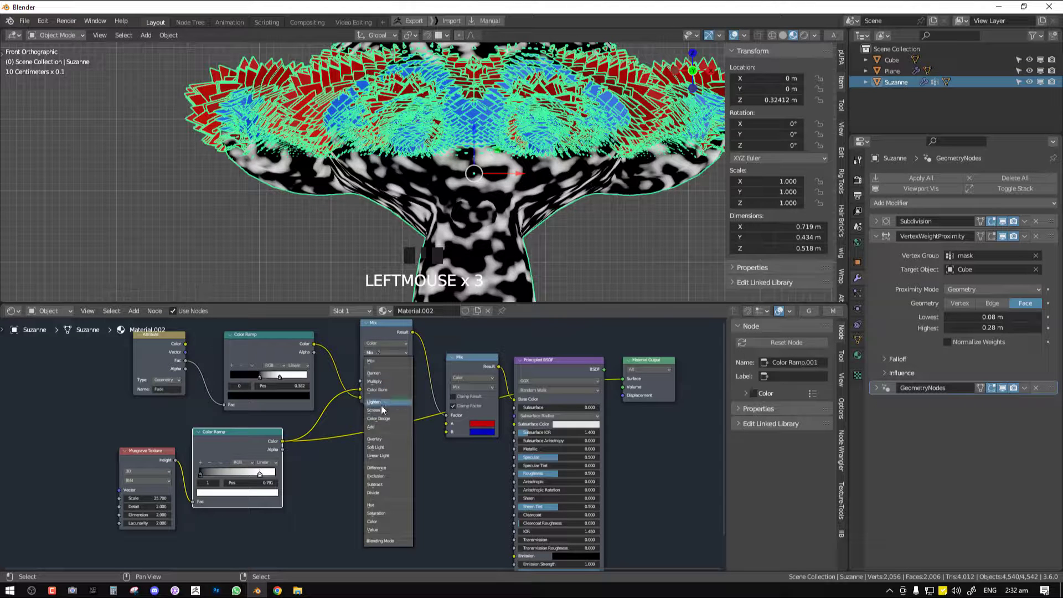
left_click(381, 484)
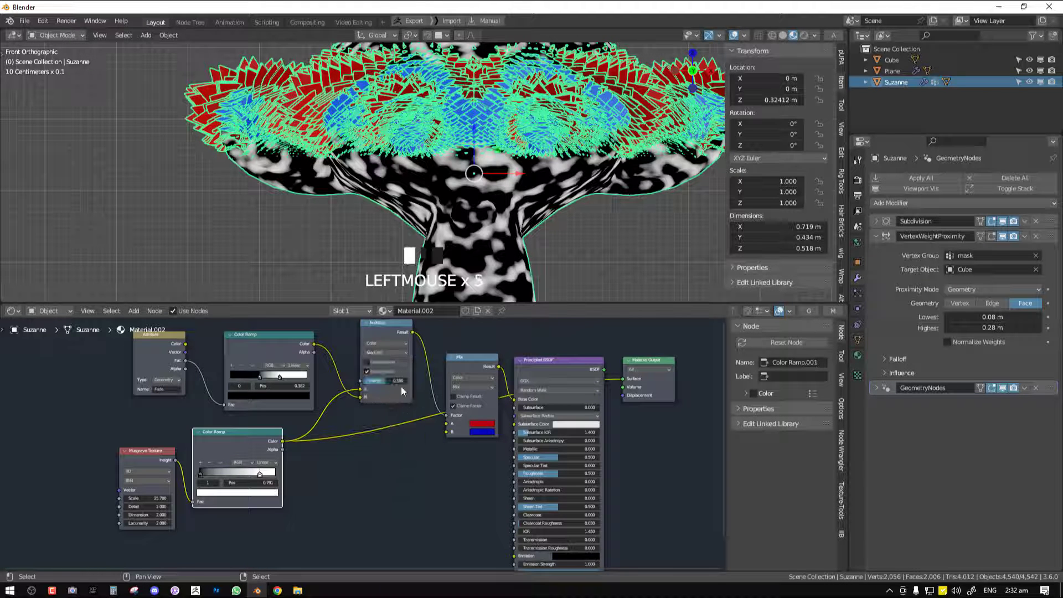
left_click(387, 321, "ctrl+shift")
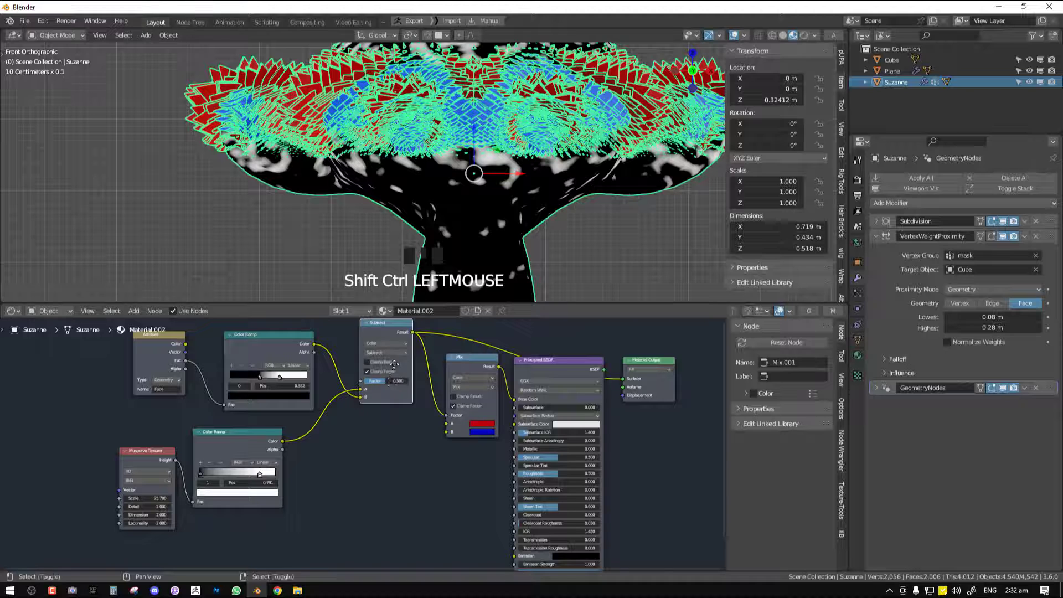
middle_click_drag(383, 361, 383, 387)
mouse_move(380, 407)
left_mouse_down()
mouse_move(408, 407)
mouse_move(360, 420)
left_mouse_up()
scroll(464, 162, "down", 2)
scroll(361, 438, "up", 1)
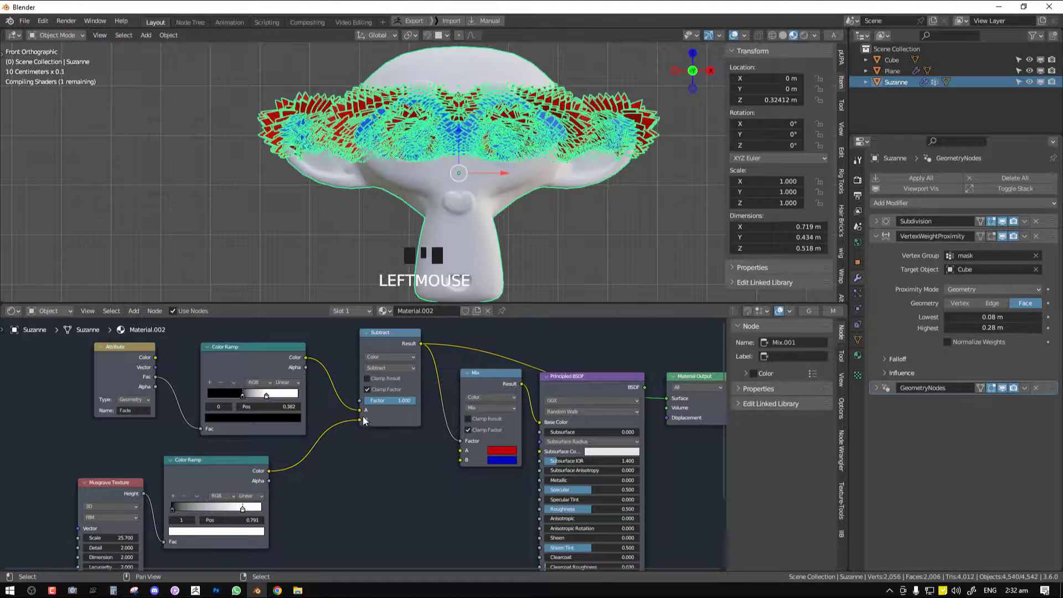
Preview the red and blue Mix node on the monkey head and enable its Clamp Result option
middle_click_drag(471, 183, 486, 194)
key("KP_1")
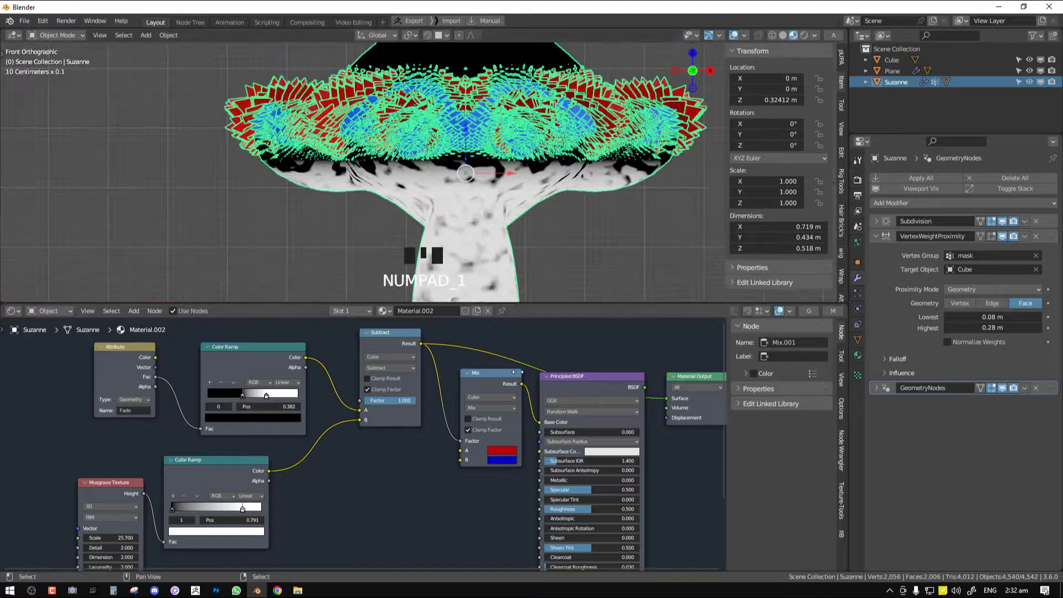
left_click(493, 374, "ctrl+shift")
mouse_move(510, 218)
middle_mouse_down()
mouse_move(493, 222)
mouse_move(507, 202)
middle_mouse_up()
left_click(475, 419)
key("KP_1")
Select the cube and raise it to Z 1.4409 m above the monkey head
scroll(511, 199, "down", 2)
scroll(511, 199, "up", 2)
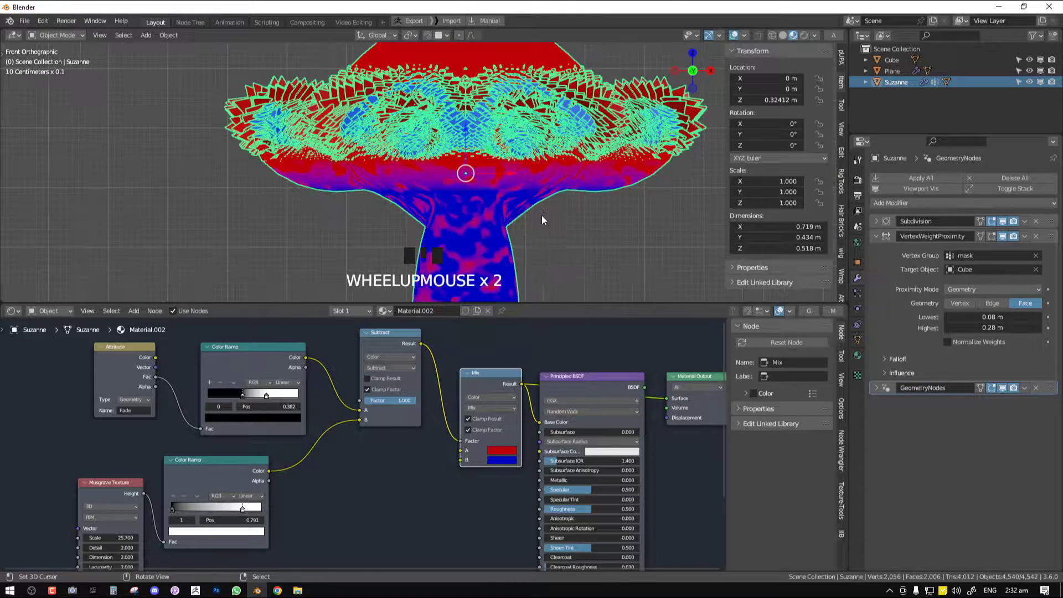
scroll(541, 221, "down", 3)
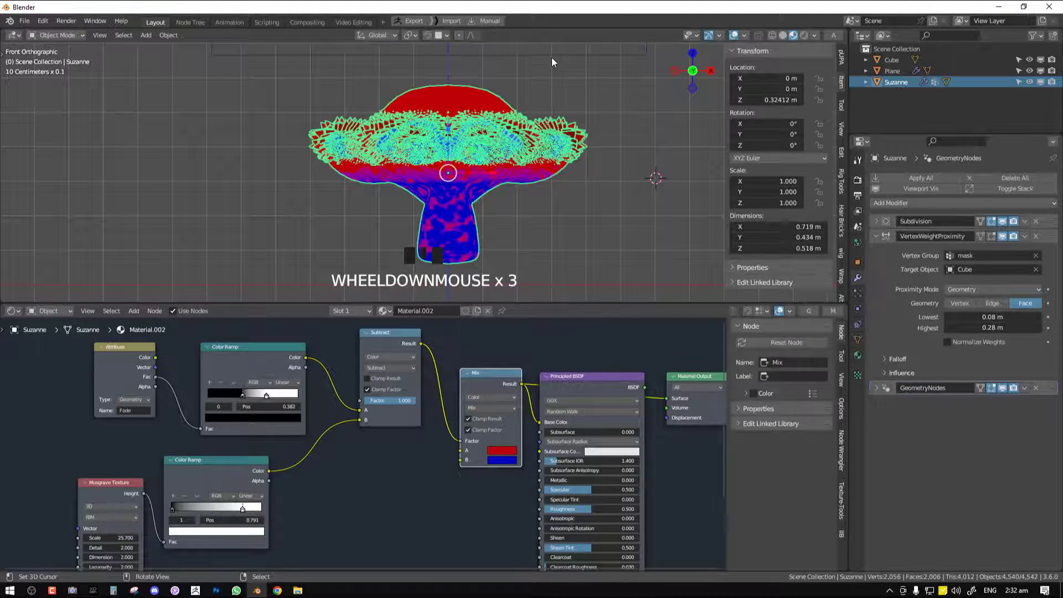
right_click_drag(552, 62, 545, 281)
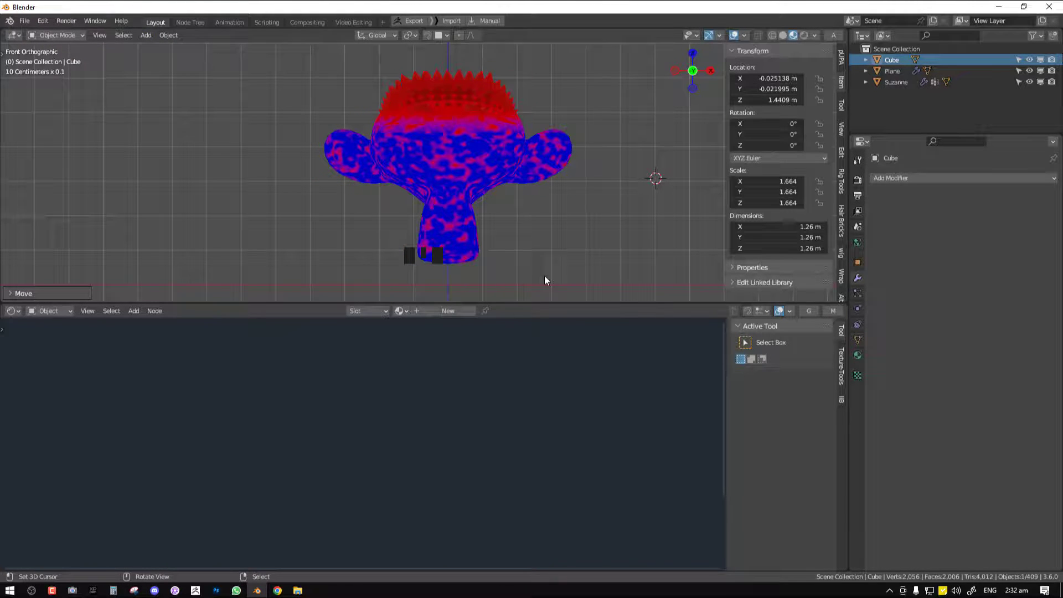
Preview the monkey head's Subtract node while setting the white stops to 0.986 on the Musgrave ramp and 0.809 on the Fade ramp
right_click(490, 195)
left_click(375, 415, "ctrl+shift")
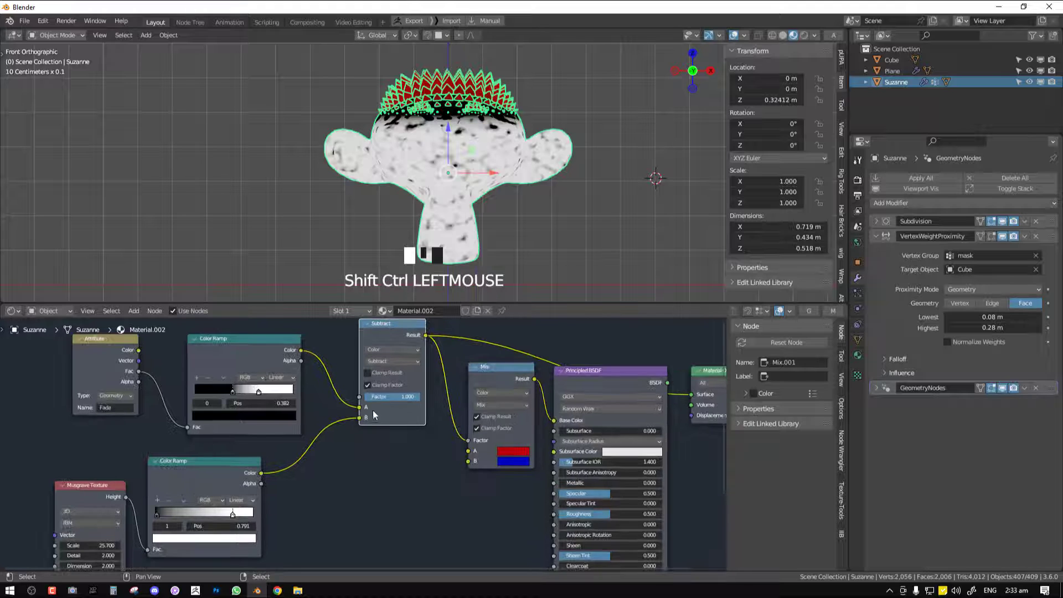
middle_click_drag(297, 484, 321, 466)
left_click_drag(247, 491, 275, 497)
left_click_drag(177, 493, 283, 499)
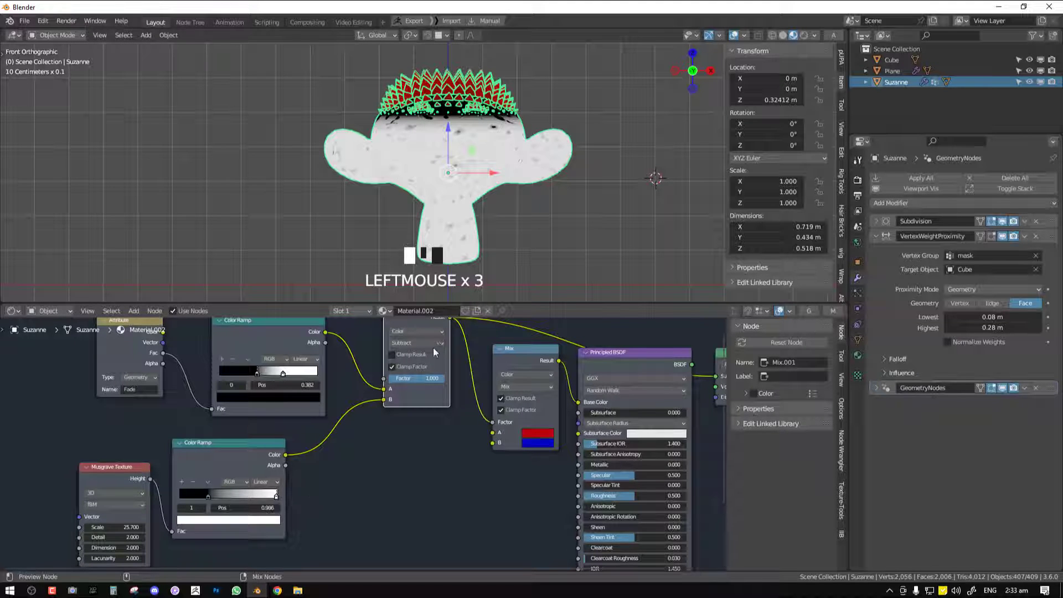
middle_click_drag(403, 380, 408, 393)
mouse_move(288, 385)
left_mouse_down()
mouse_move(268, 386)
mouse_move(330, 385)
mouse_move(304, 386)
left_mouse_up()
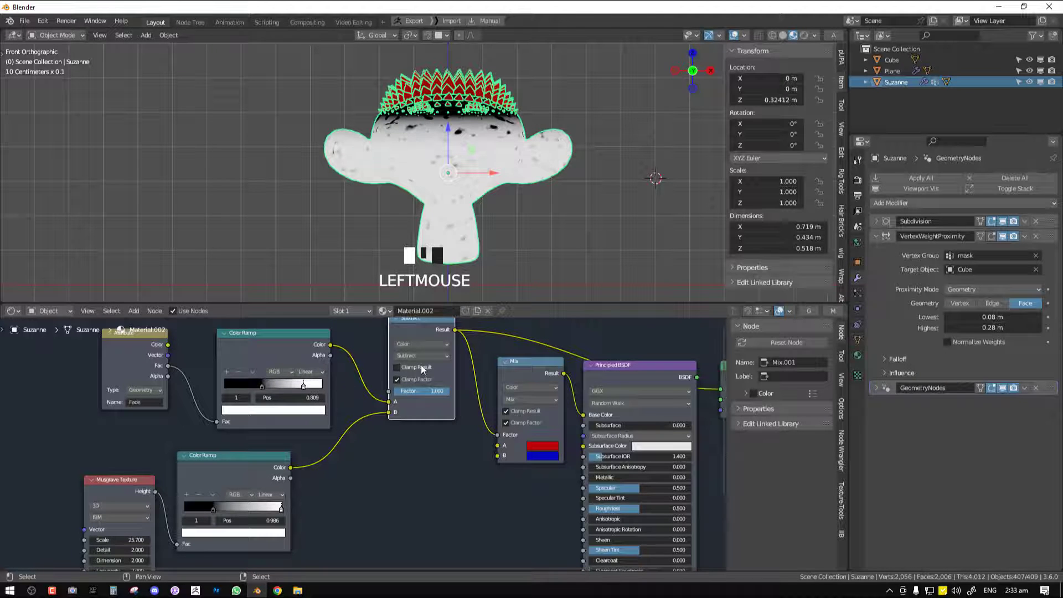
Disable Clamp Factor on the Subtract node and try the Divide and Multiply blend modes
left_click(405, 379)
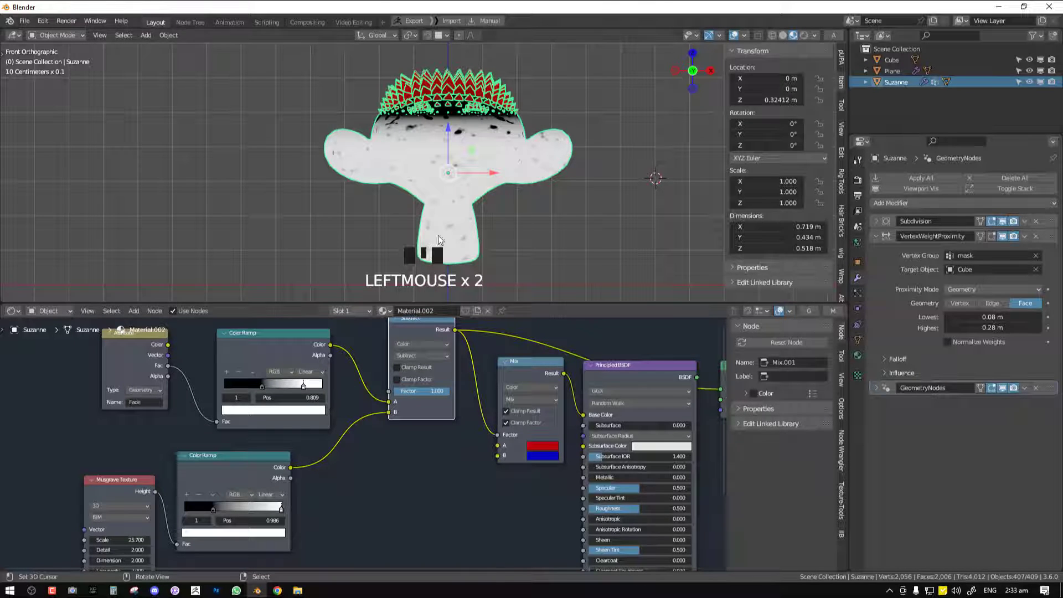
scroll(423, 355, "down", 1, "ctrl")
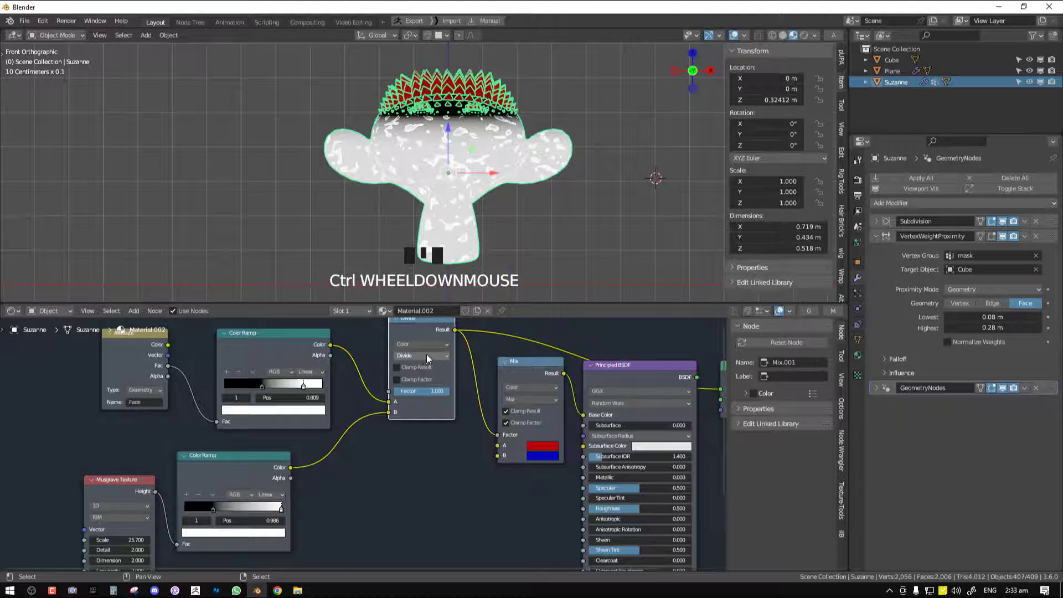
left_click(429, 355)
left_click(409, 319)
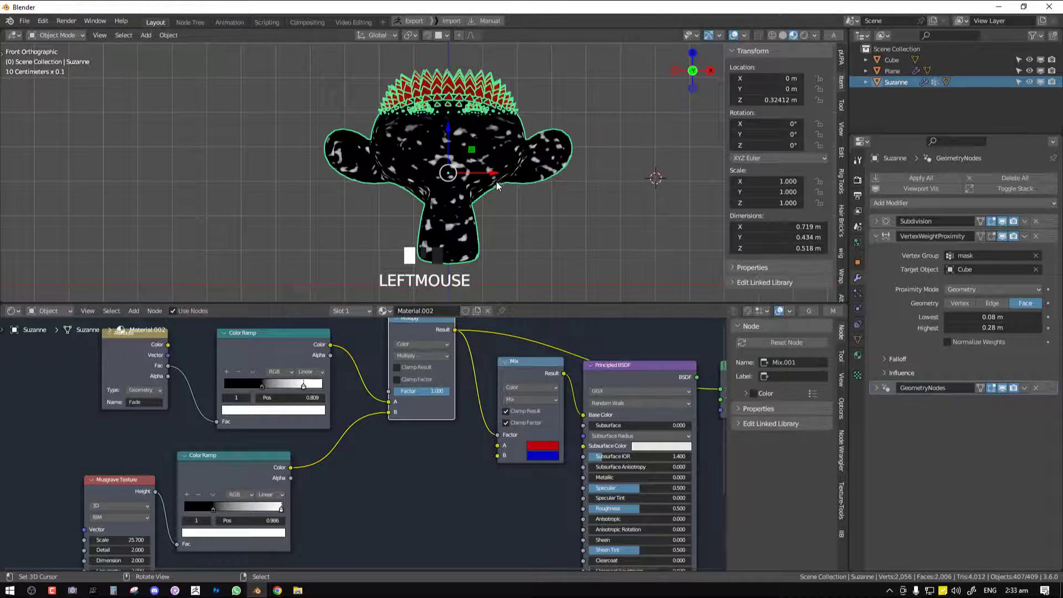
scroll(497, 190, "up", 1)
Remove the Multiply node, wire the Fade Color Ramp directly into the red and blue Mix factor, and restore the Principled BSDF output
mouse_move(388, 412)
left_mouse_down()
mouse_move(388, 403)
mouse_move(390, 413)
left_mouse_up()
middle_click_drag(422, 322, 418, 370)
right_click(418, 370)
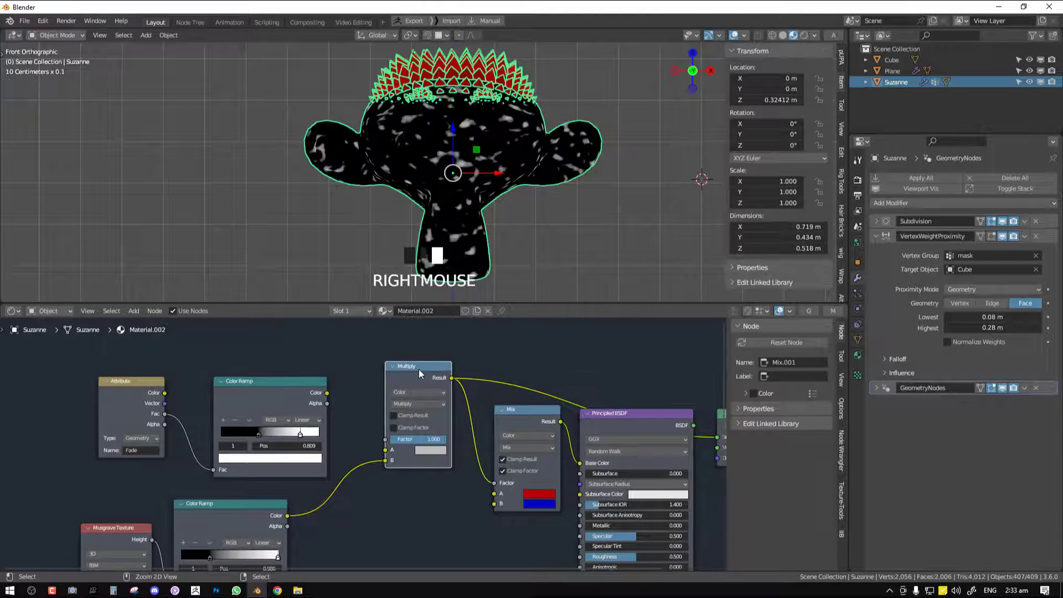
key("ctrl+x")
left_click_drag(328, 393, 495, 483)
left_click_drag(539, 410, 450, 366)
left_click(633, 411, "ctrl+shift")
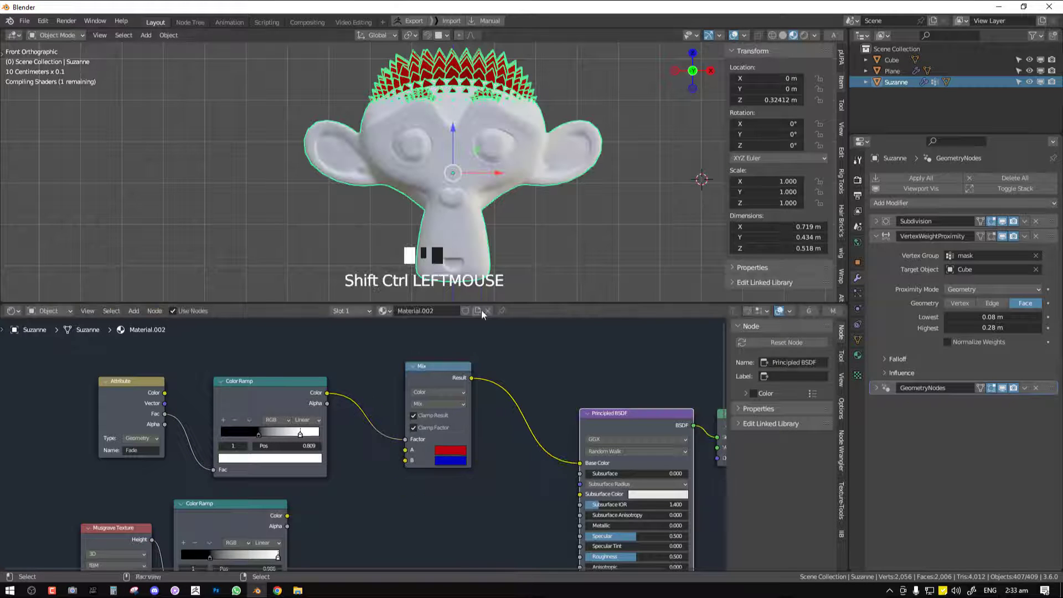
Deselect everything and move the Fade Color Ramp's white stop slightly closer to the black stop
key("alt+a")
scroll(493, 175, "down", 2)
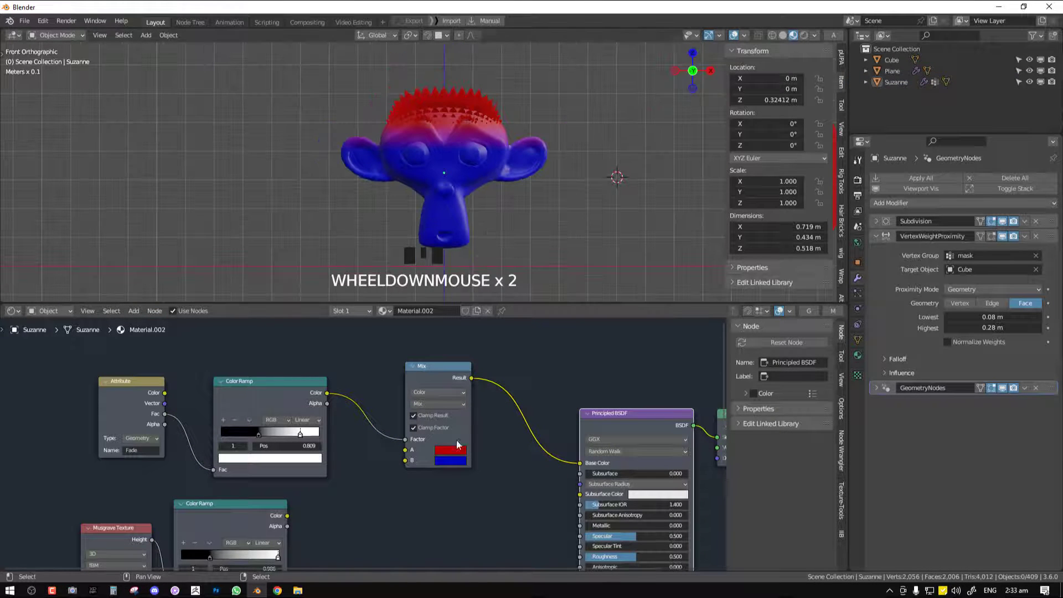
left_click_drag(300, 433, 281, 435)
Select the cube in a maximized viewport and scale it up to 2.31 to test the fade down the monkey's face
key("ctrl+space")
scroll(533, 173, "down", 1)
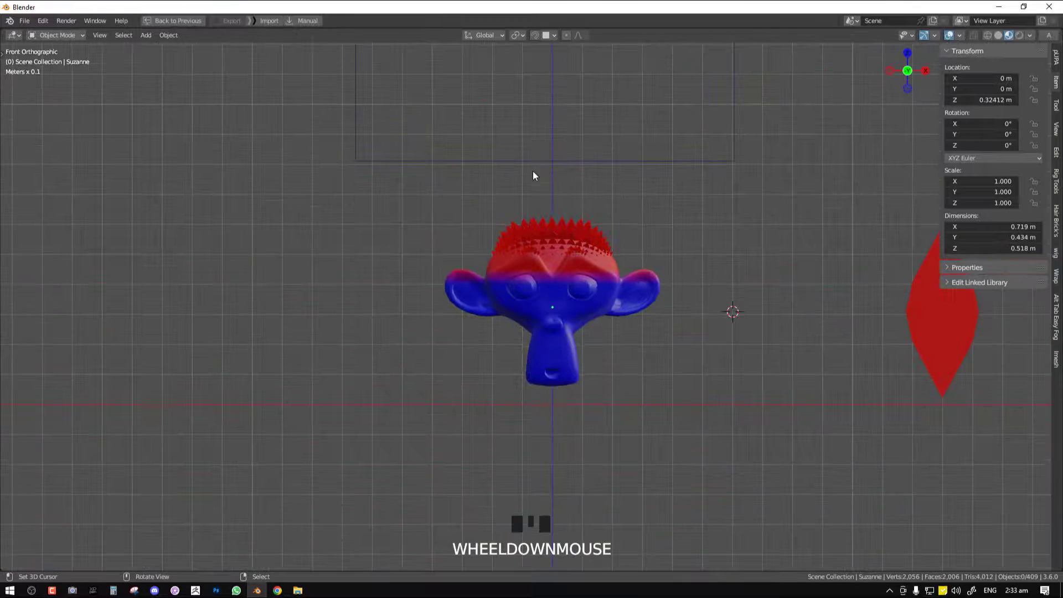
left_click(612, 164)
key("s")
left_click(668, 228)
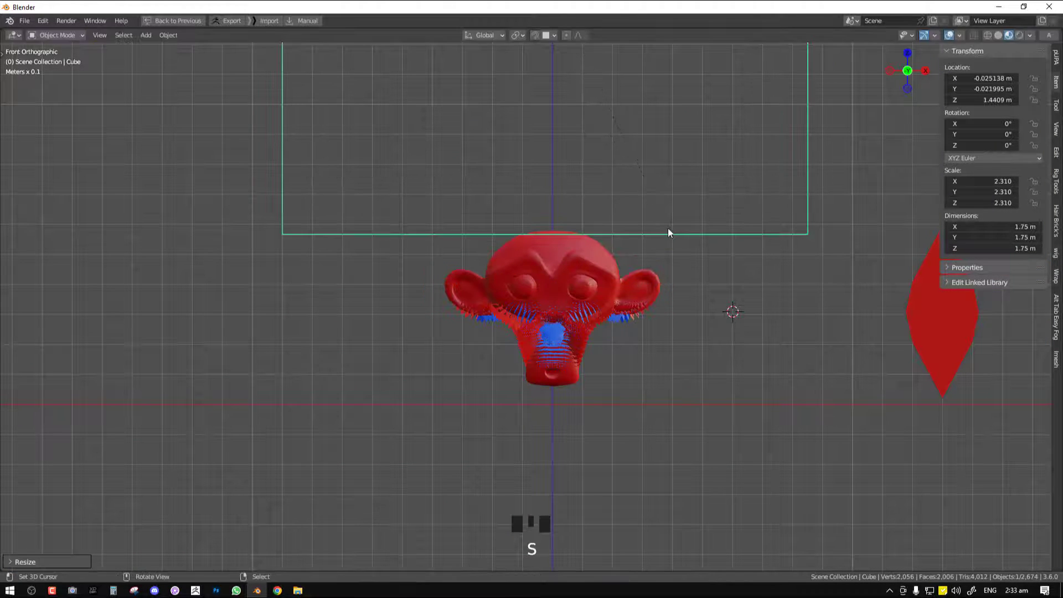